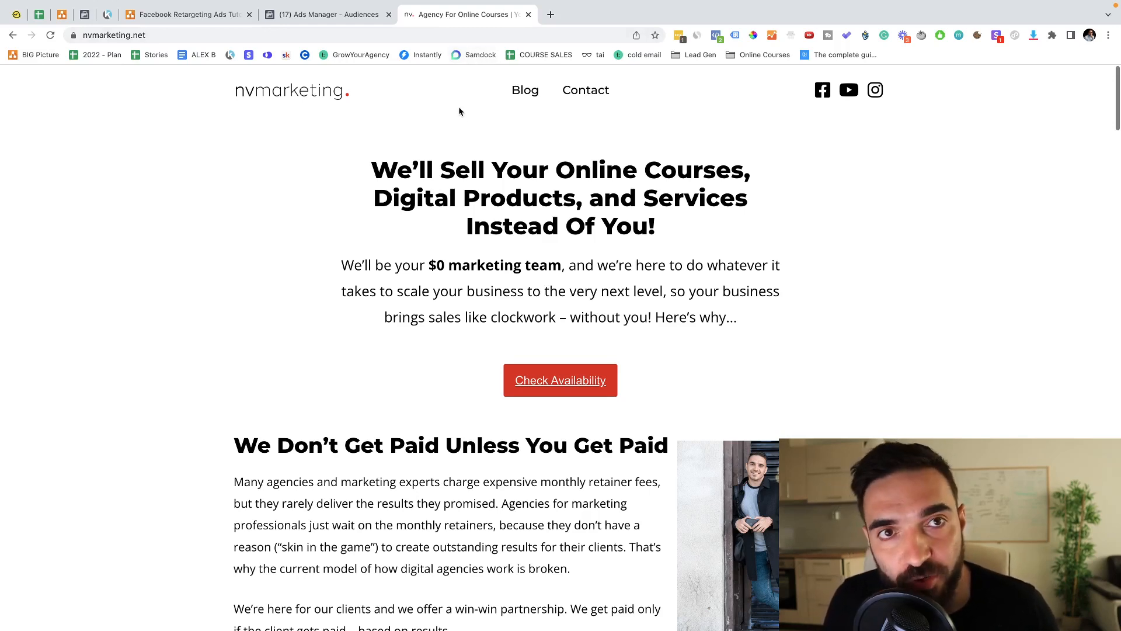
Step: Open Facebook Pixel Helper on nvmarketing.net and examine which pixel and events it detects
left_click(715, 35)
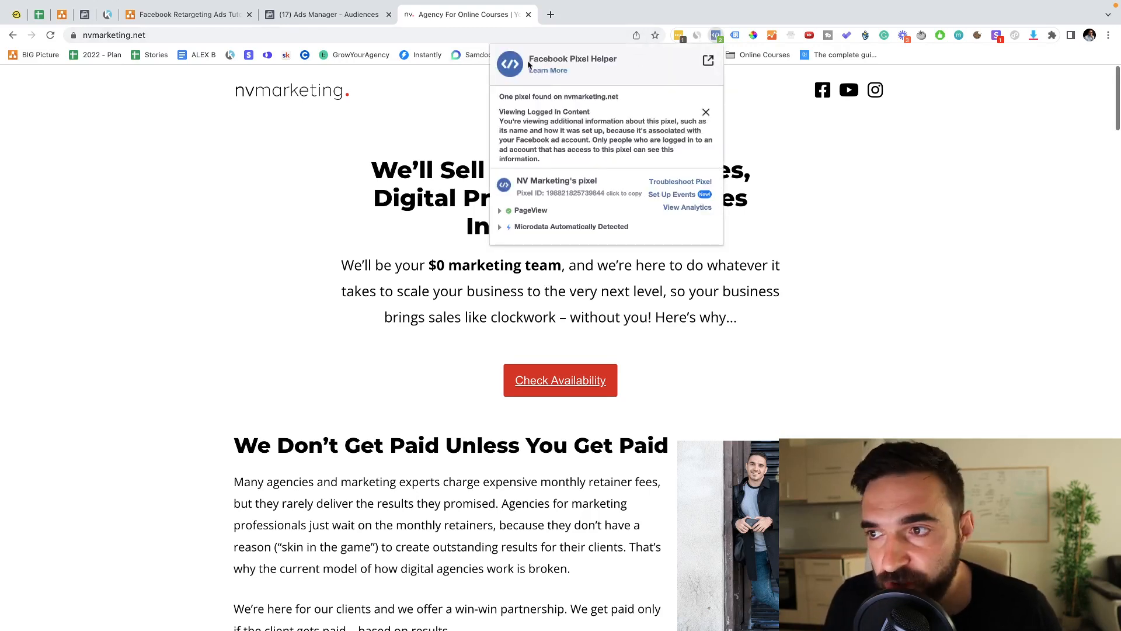
left_click_drag(529, 59, 590, 59)
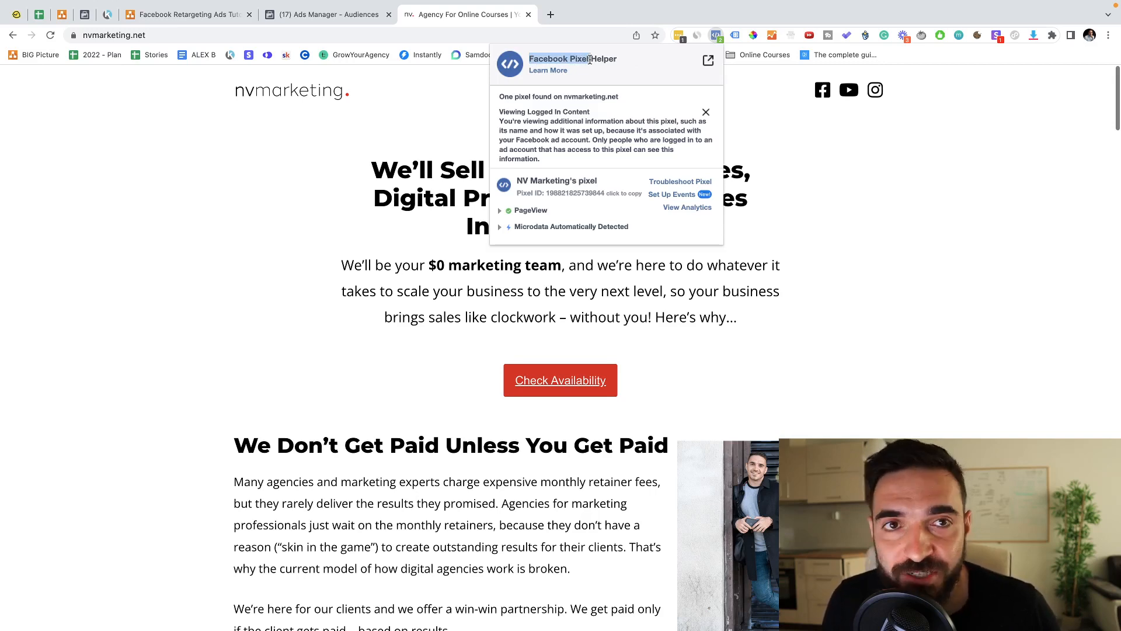
left_click_drag(591, 59, 618, 63)
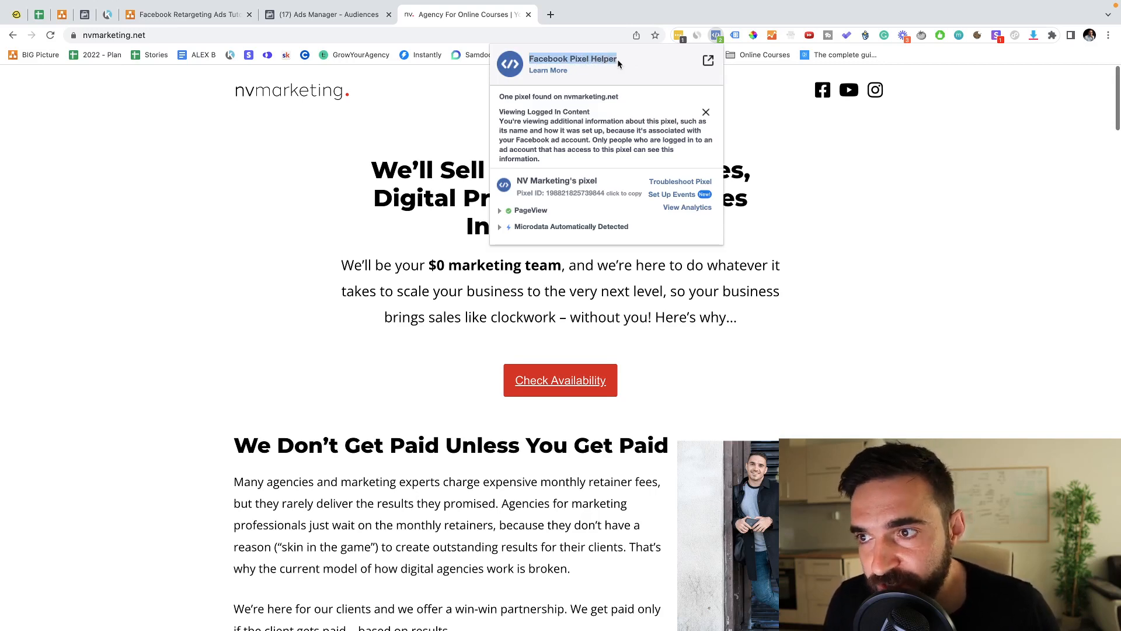
left_click(619, 62)
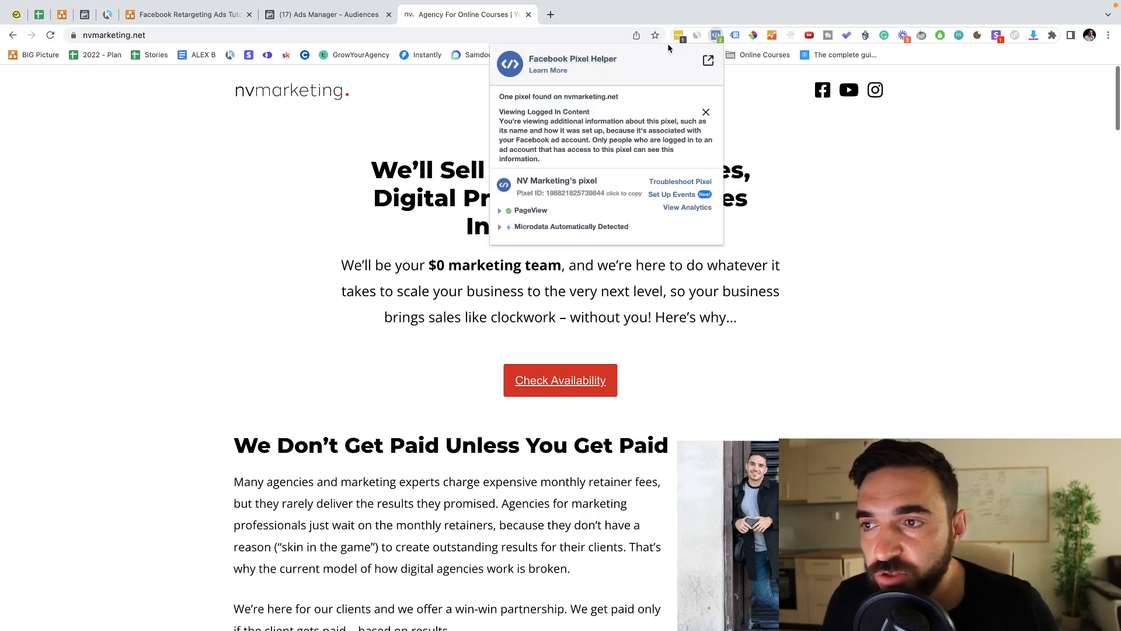
left_click(716, 35)
left_click(716, 35)
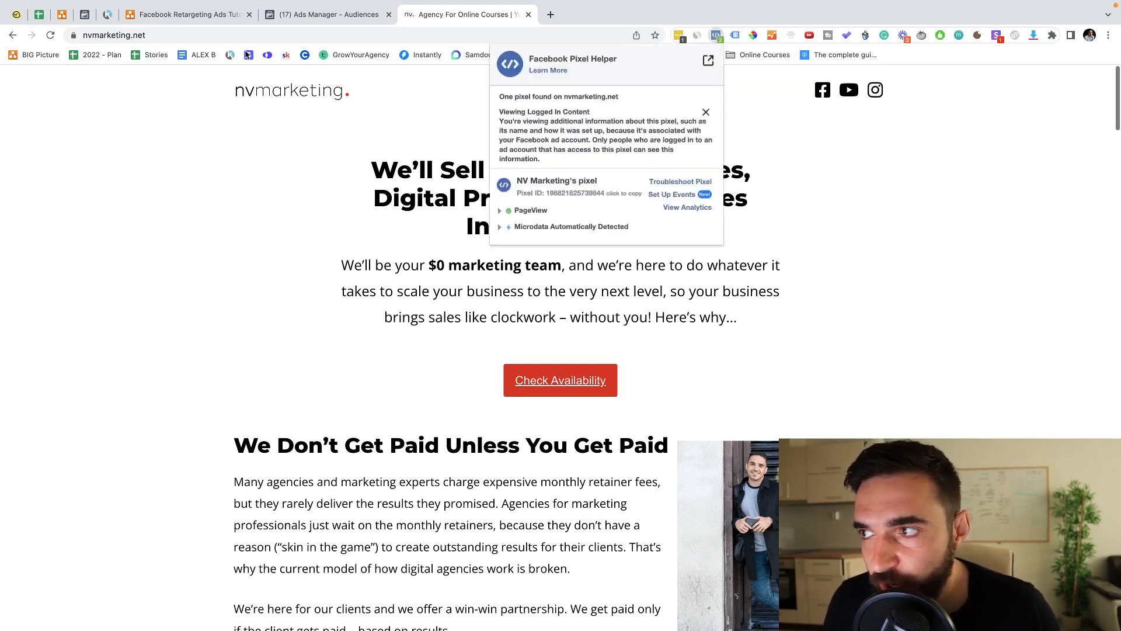
mouse_move(318, 2)
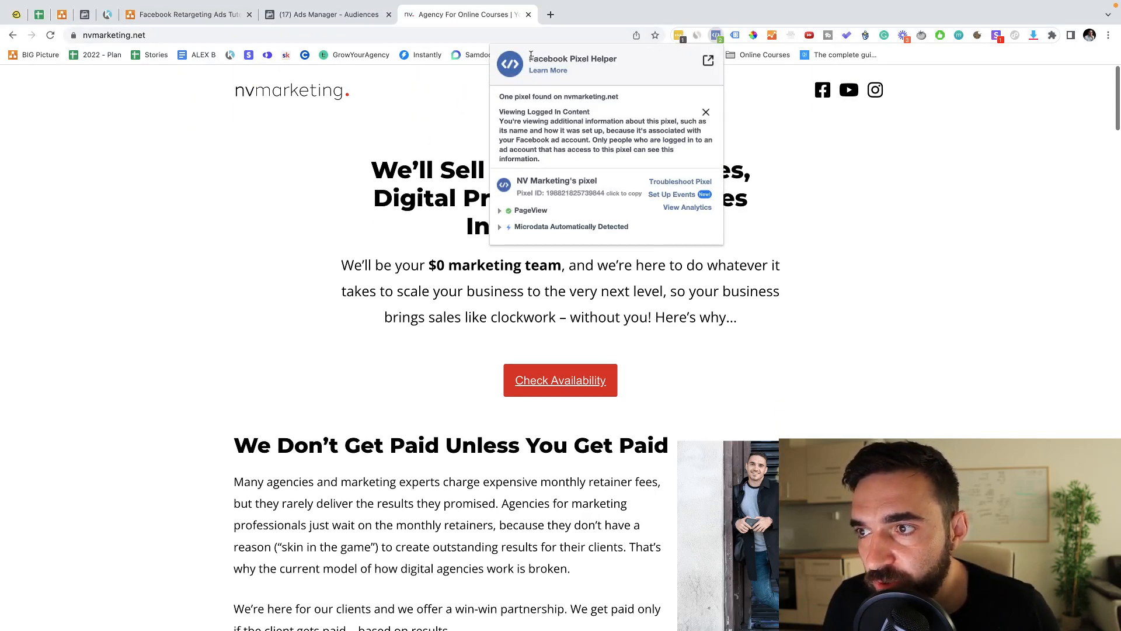
Step: Search Google in a new tab for Facebook Pixel Helper, copied from the extension's title, and open its Chrome Web Store page
left_click_drag(529, 59, 621, 63)
key("super+c")
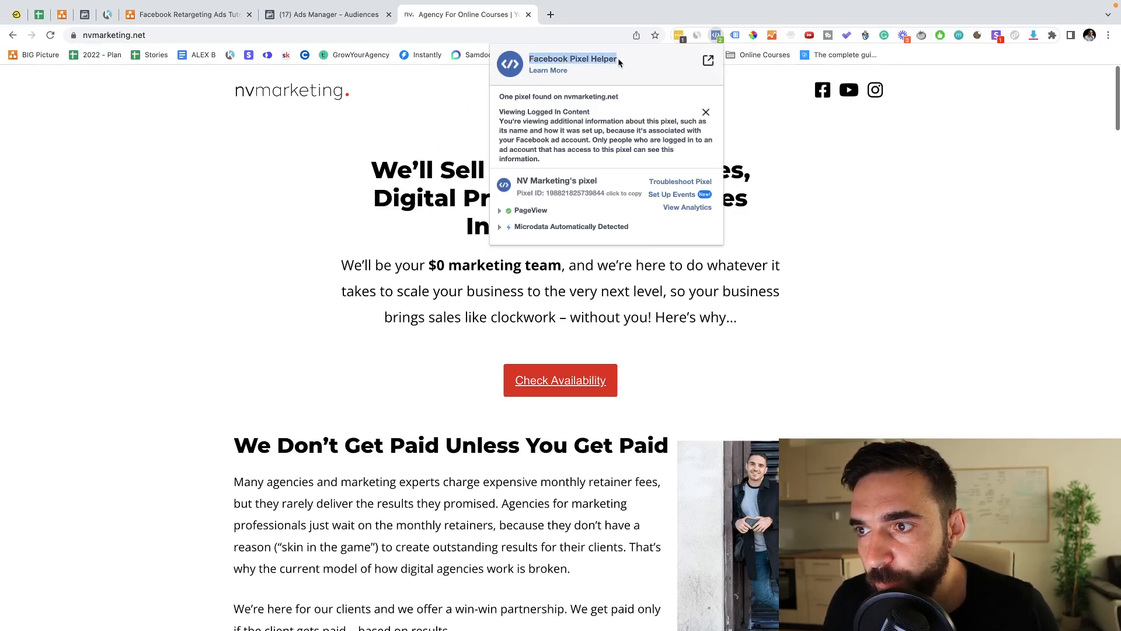
left_click(549, 15)
key("super+v")
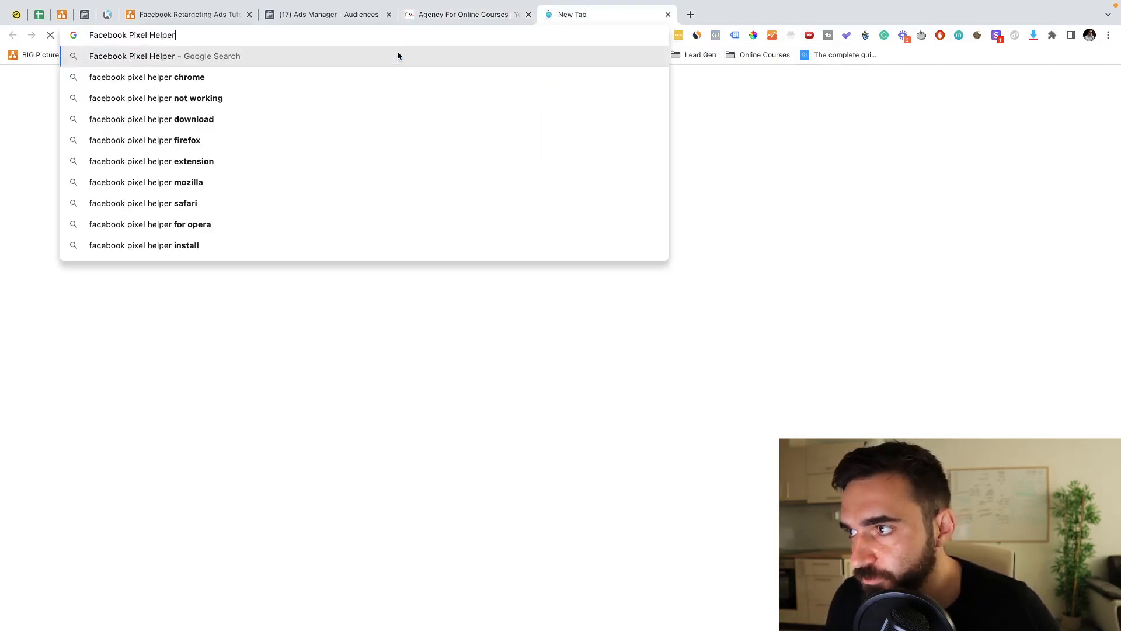
left_click(397, 55)
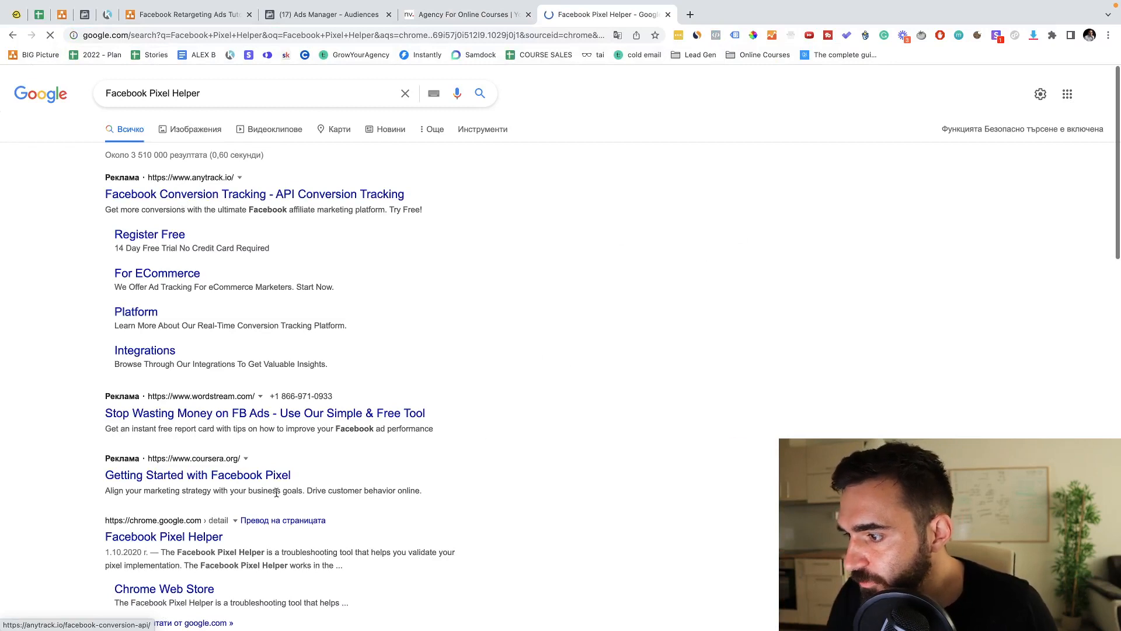
scroll(276, 492, "down", 1)
left_click(201, 507)
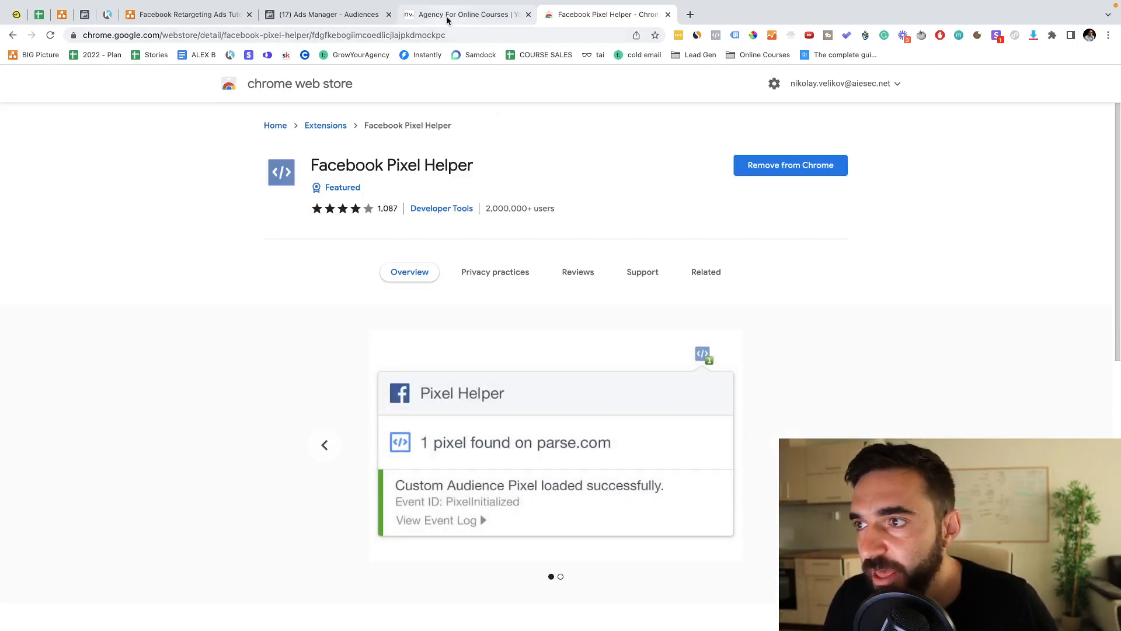
Step: Return to the nvmarketing.net homepage and review the Pixel Helper details for NV Marketing's pixel
left_click(496, 14)
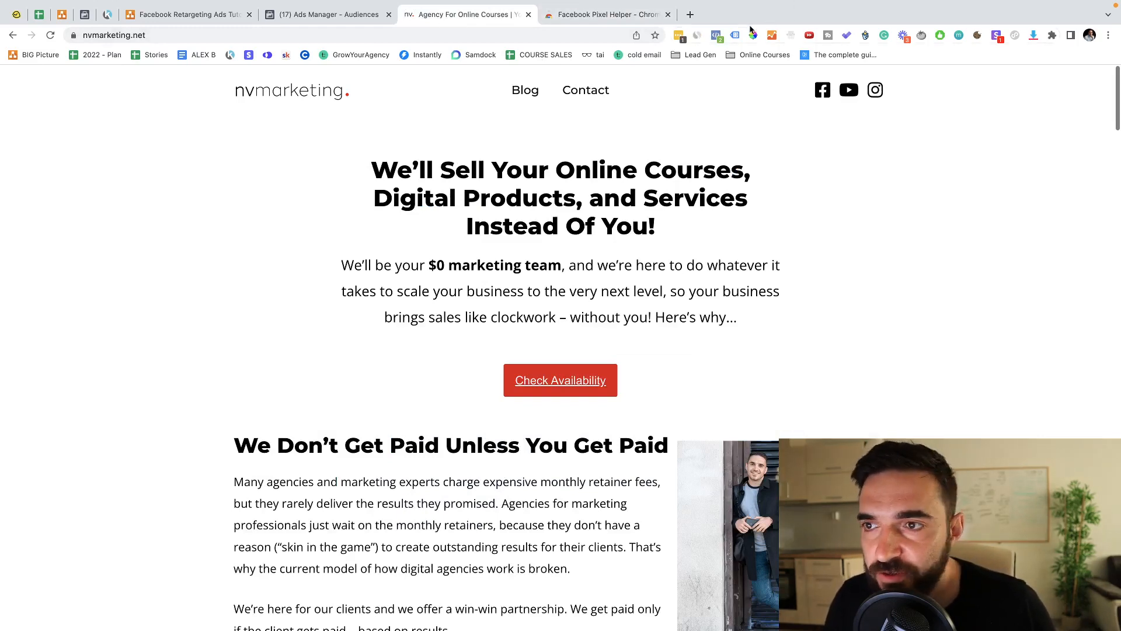
left_click(716, 36)
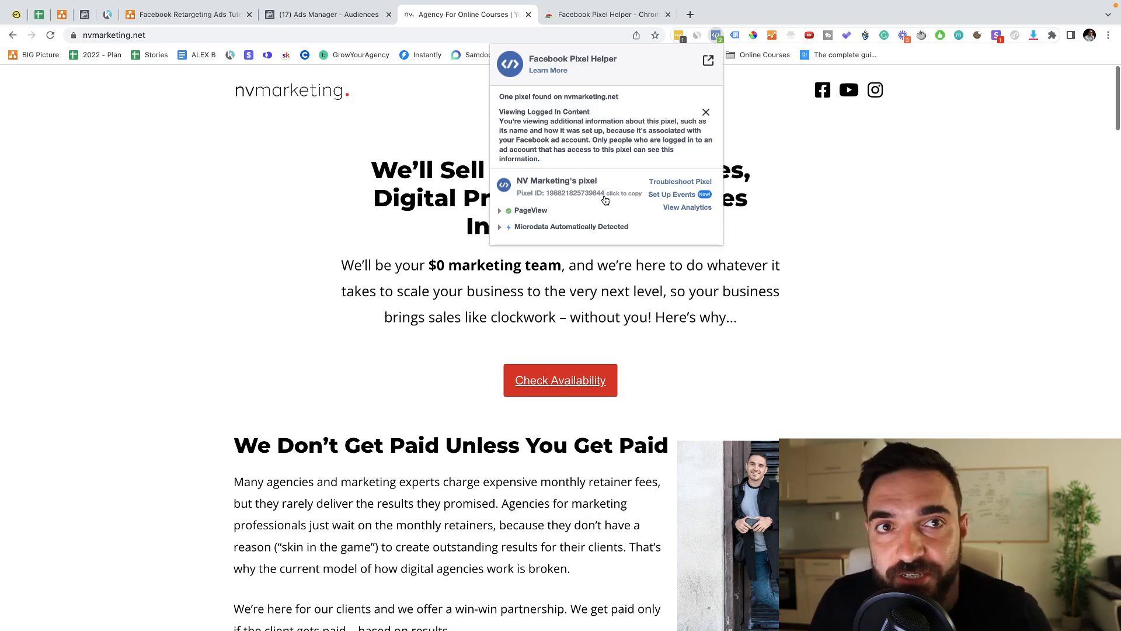
left_click(450, 304)
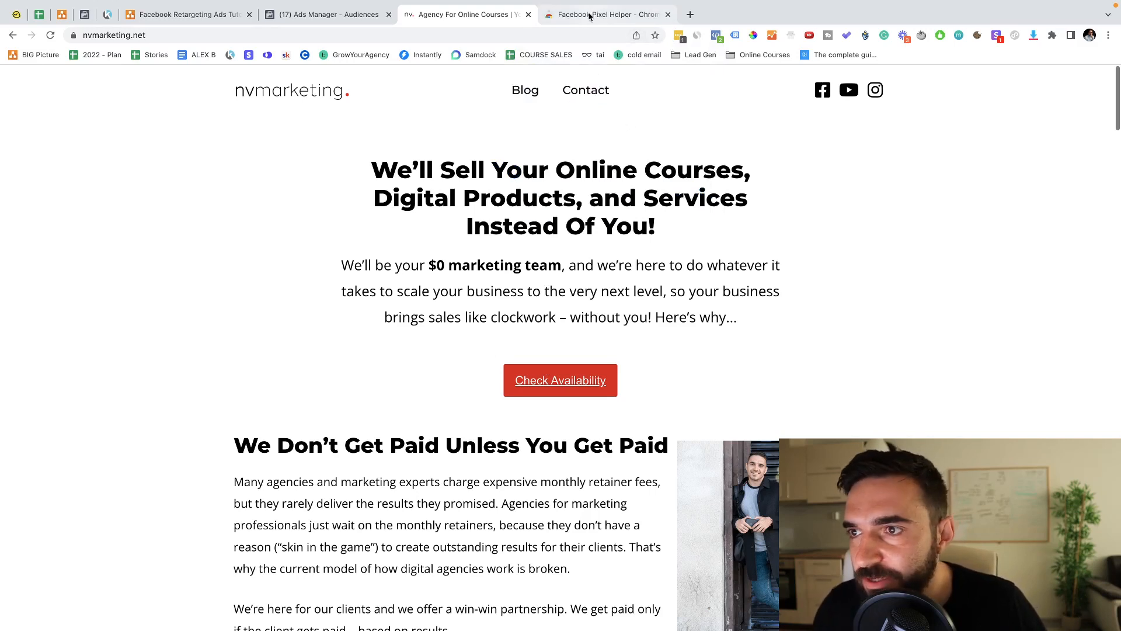
Step: Load facebook.com in a new browser tab
left_click(690, 16)
left_click(496, 17)
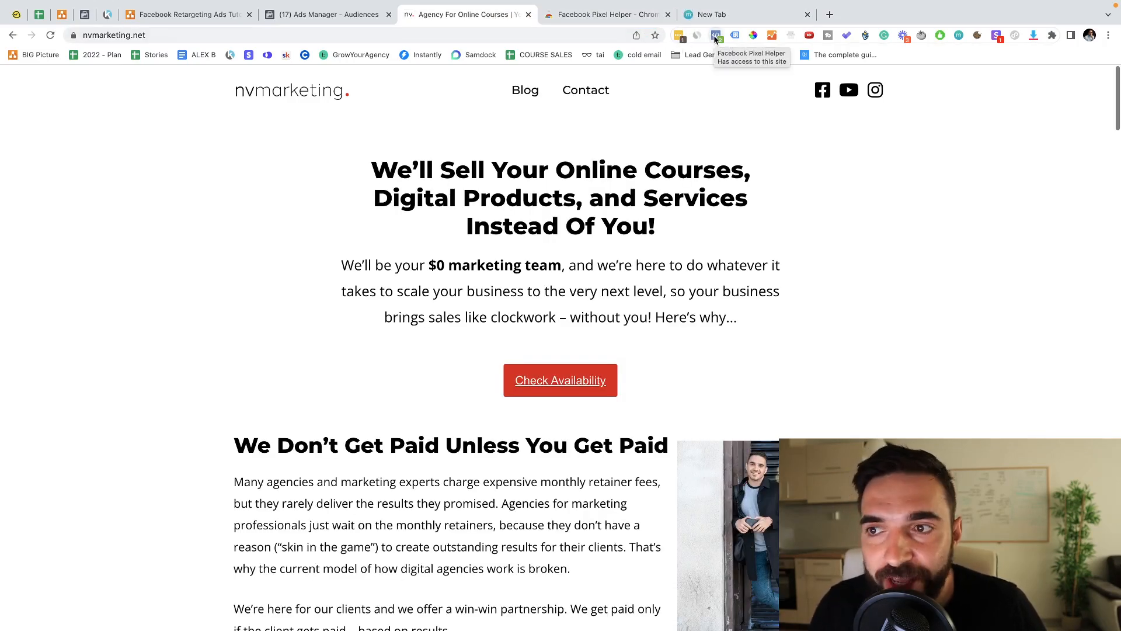
left_click(712, 16)
type("facebook.com")
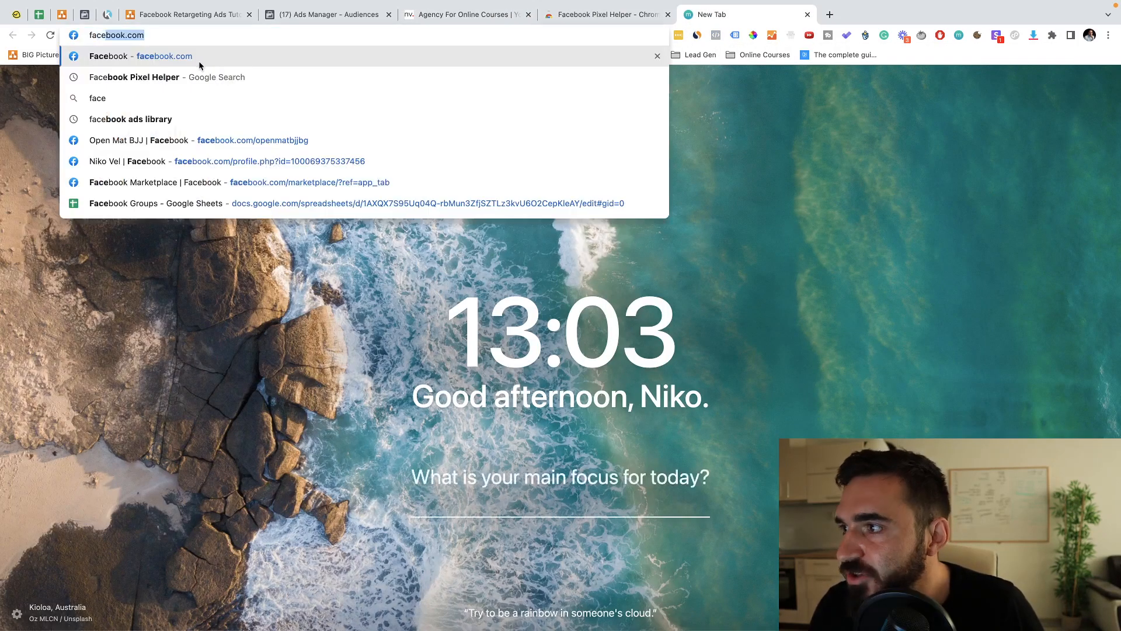
key("Return")
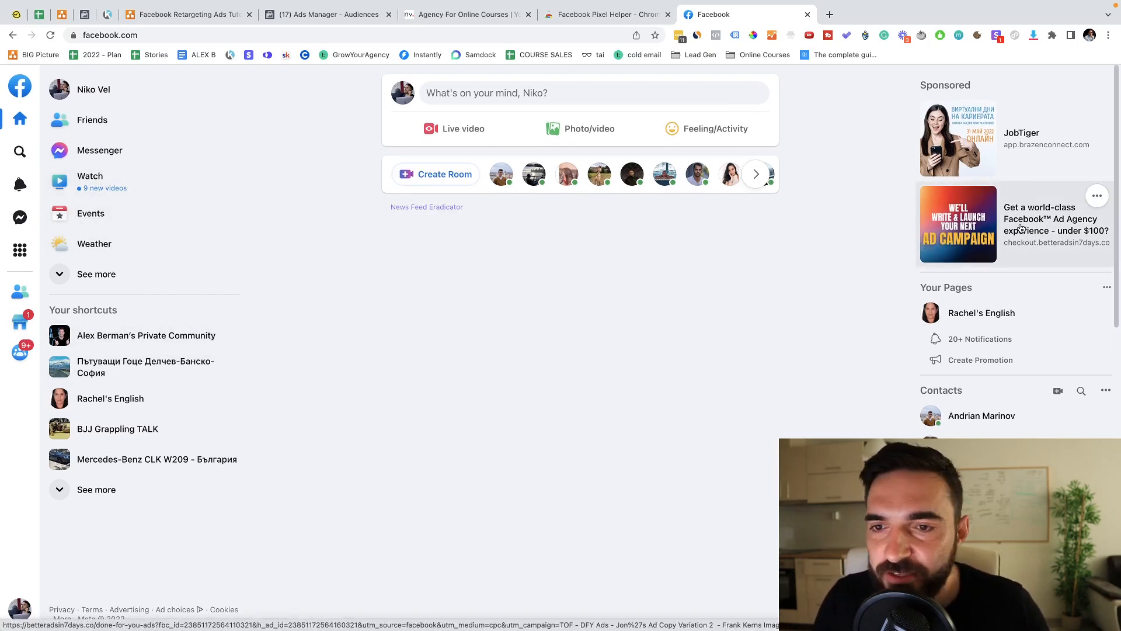
Step: Compare the nvmarketing.net homepage and its main headline with the Facebook home page and its sponsored ads
left_click(463, 13)
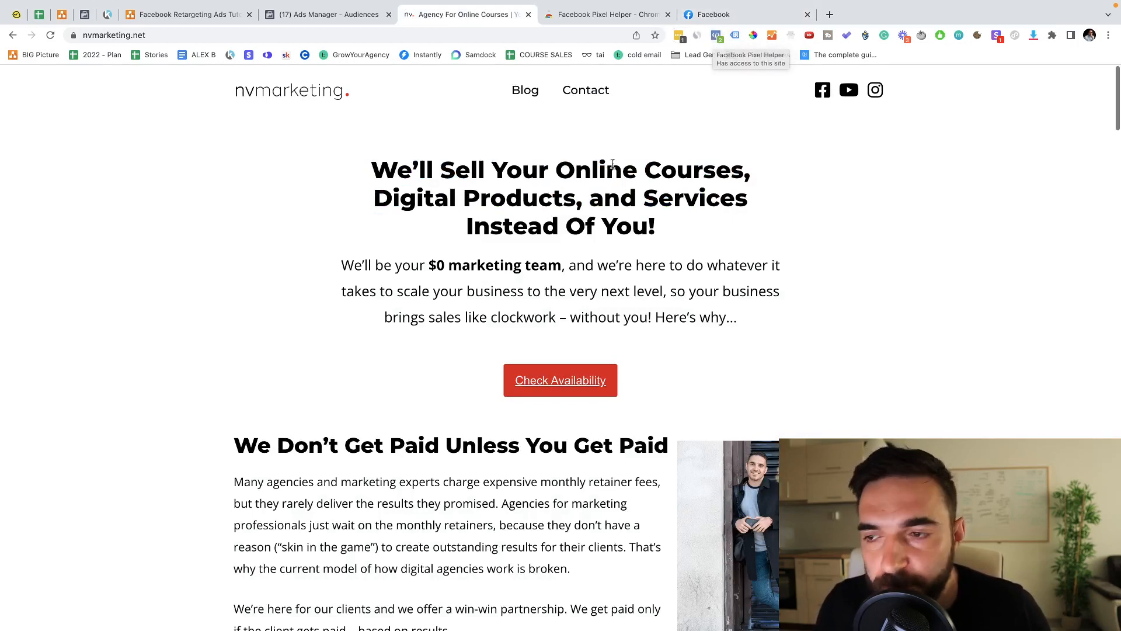
triple_click(586, 186)
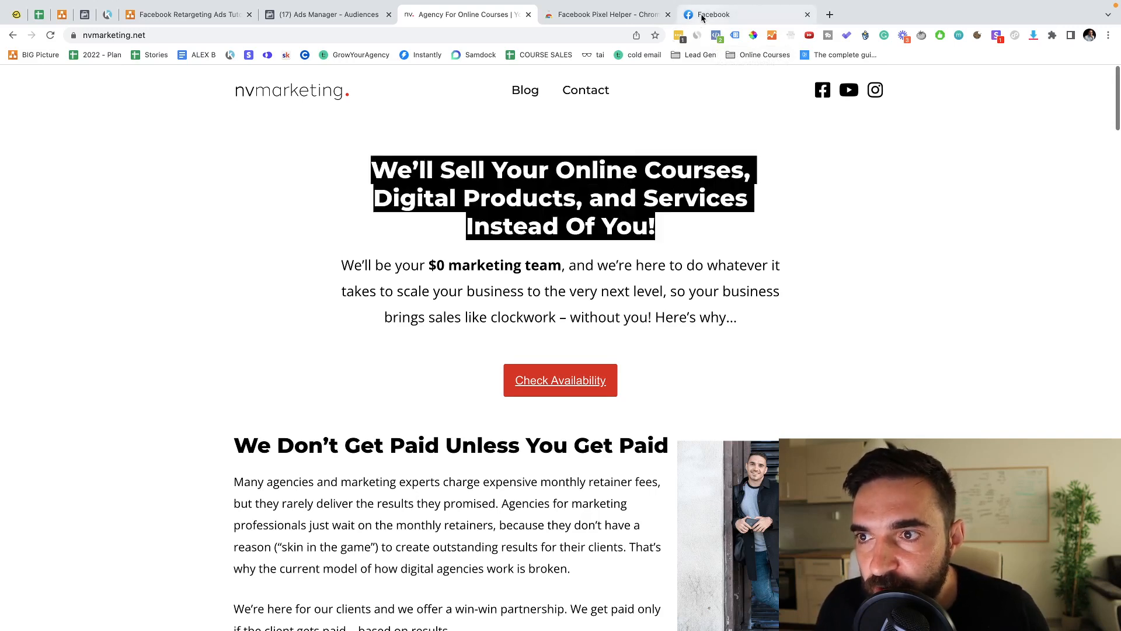
left_click(713, 14)
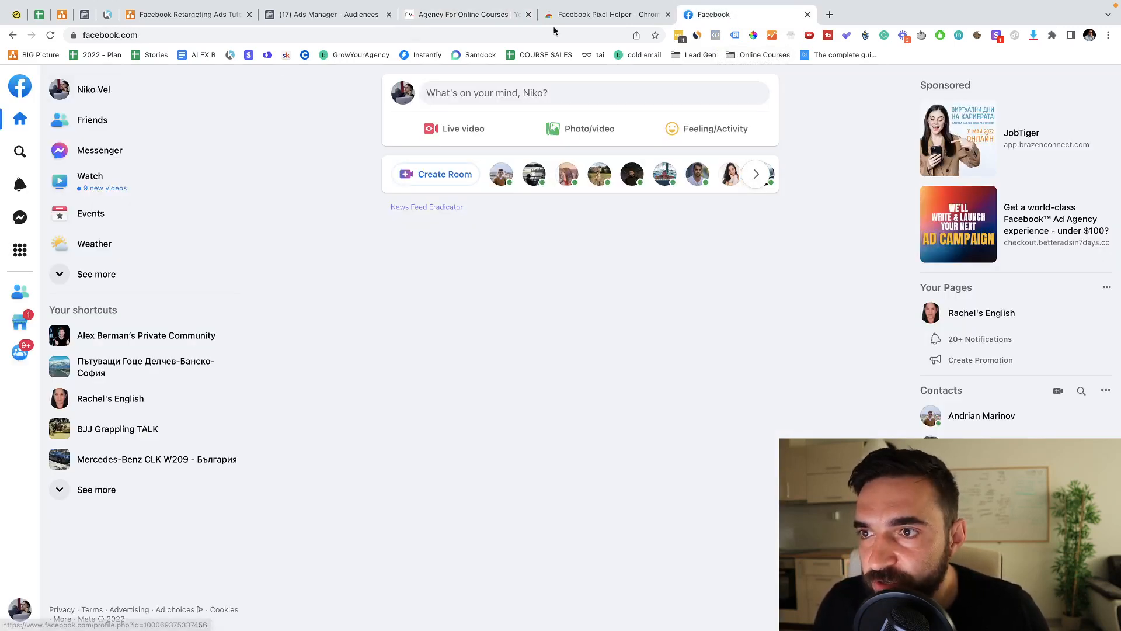
left_click(457, 17)
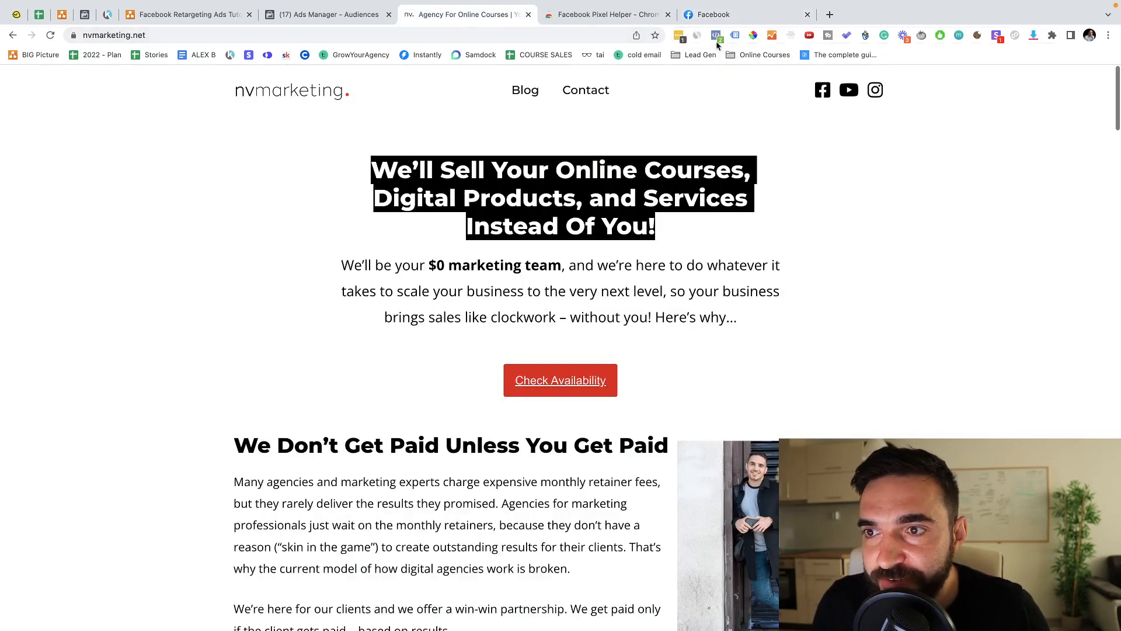
left_click(726, 15)
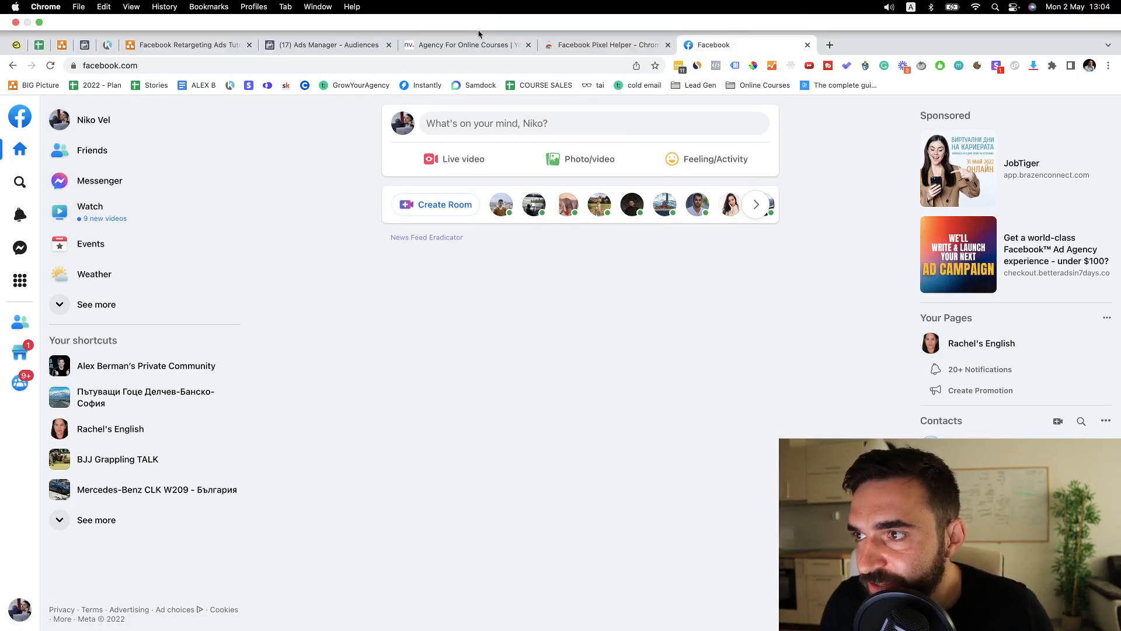
left_click(467, 45)
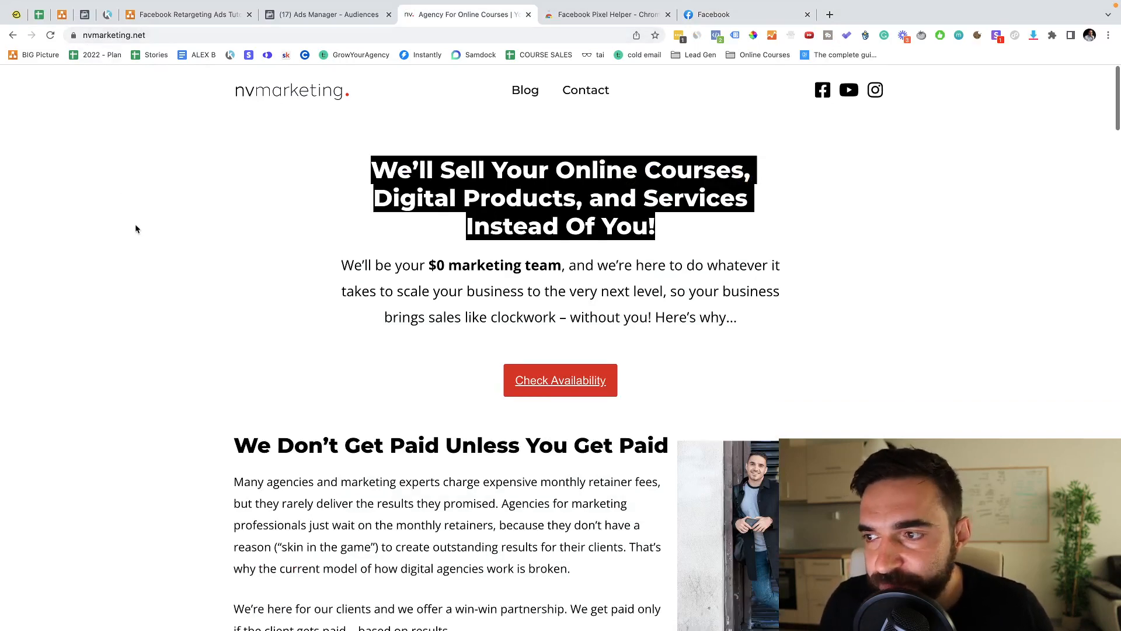
left_click(135, 226)
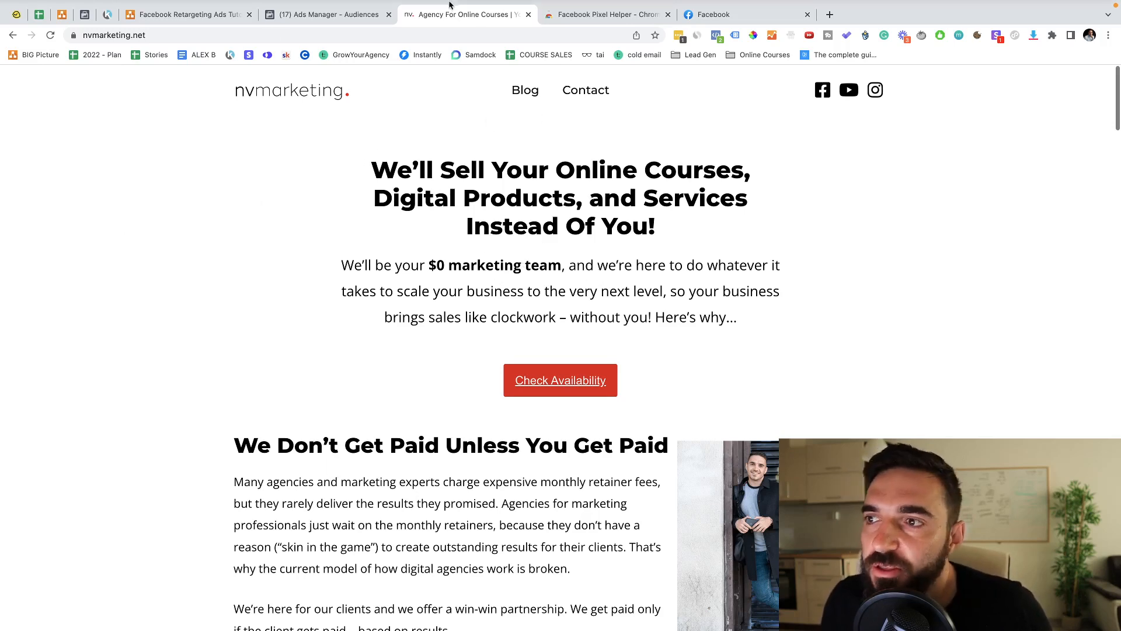
left_click(735, 45)
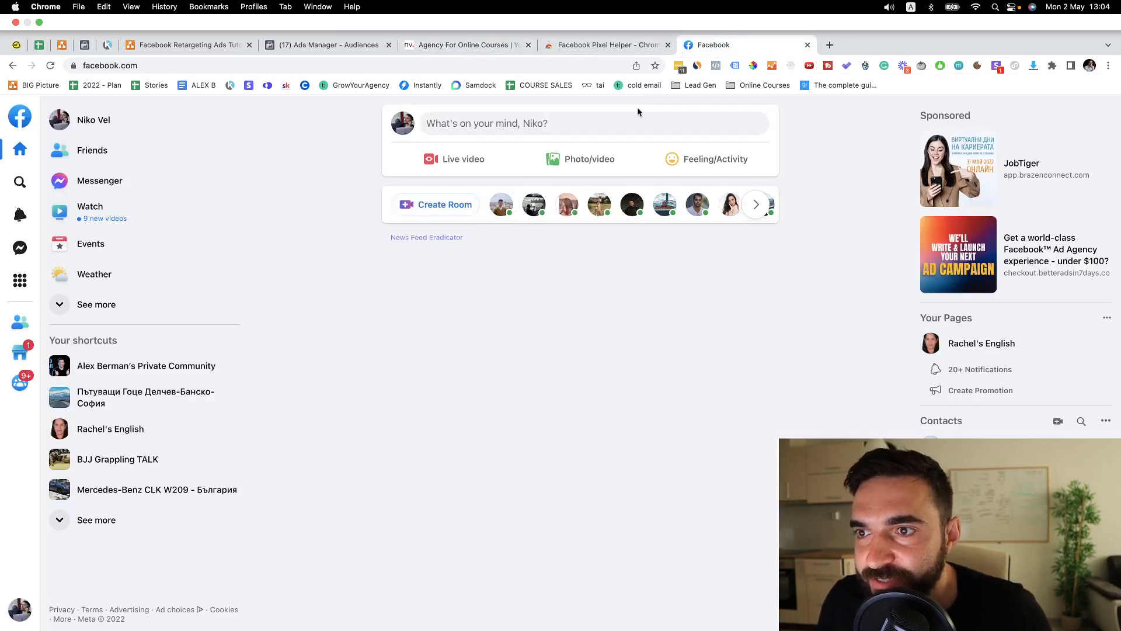
Step: Go back to nvmarketing.net, recheck the installed pixel in Facebook Pixel Helper, and close the helper
left_click(494, 10)
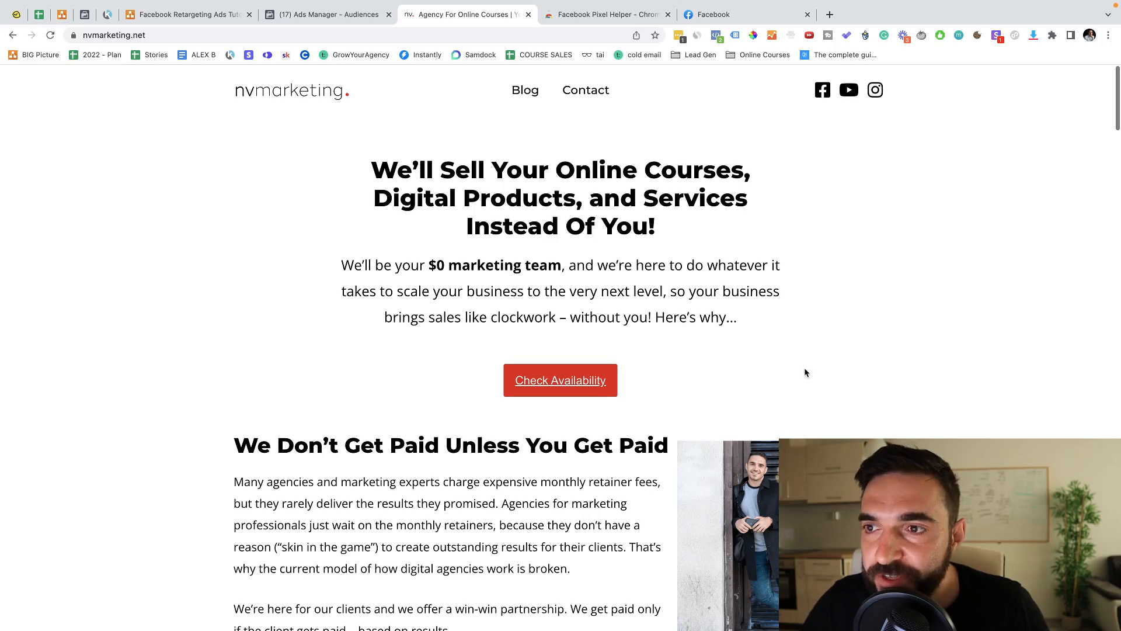
left_click(716, 37)
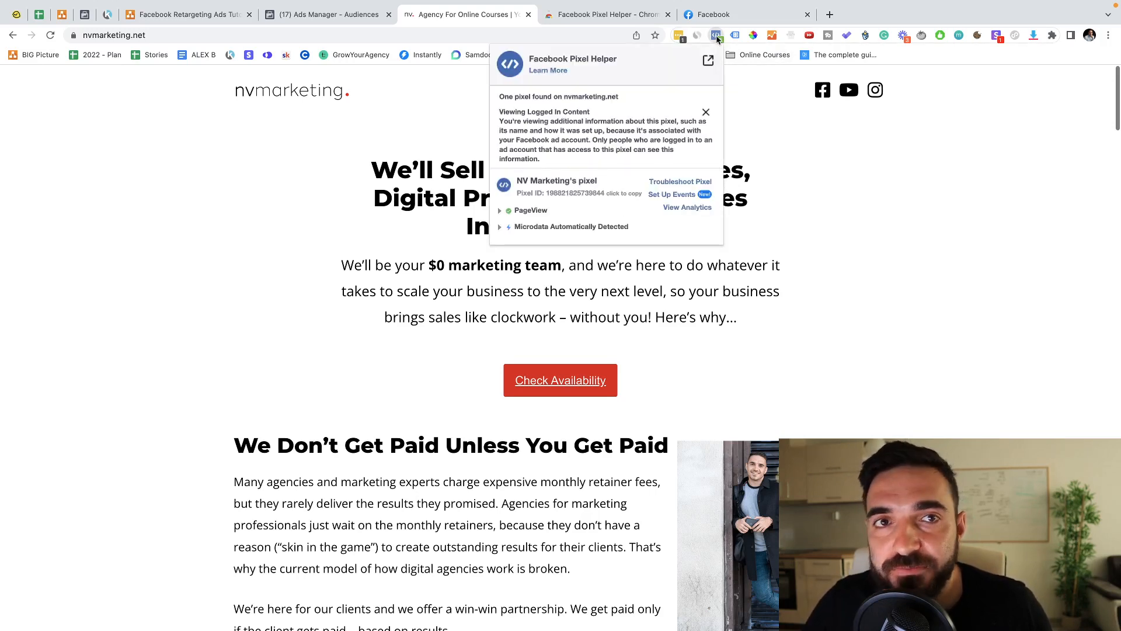
left_click(716, 36)
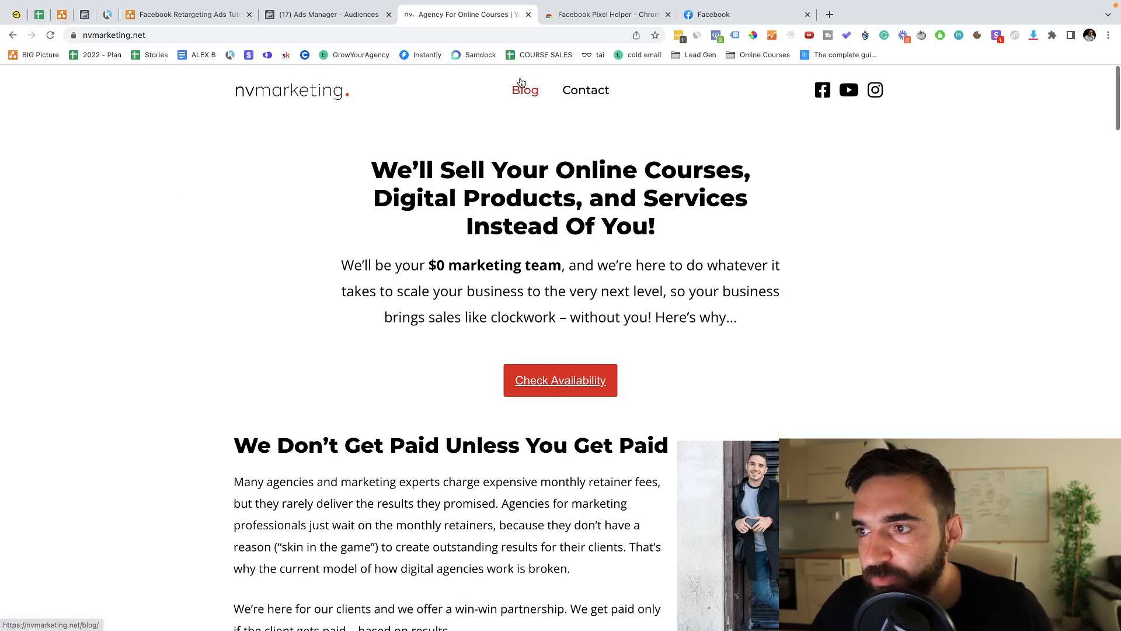
Step: View the Blog page and the Contact page of nvmarketing.net
left_click(523, 97)
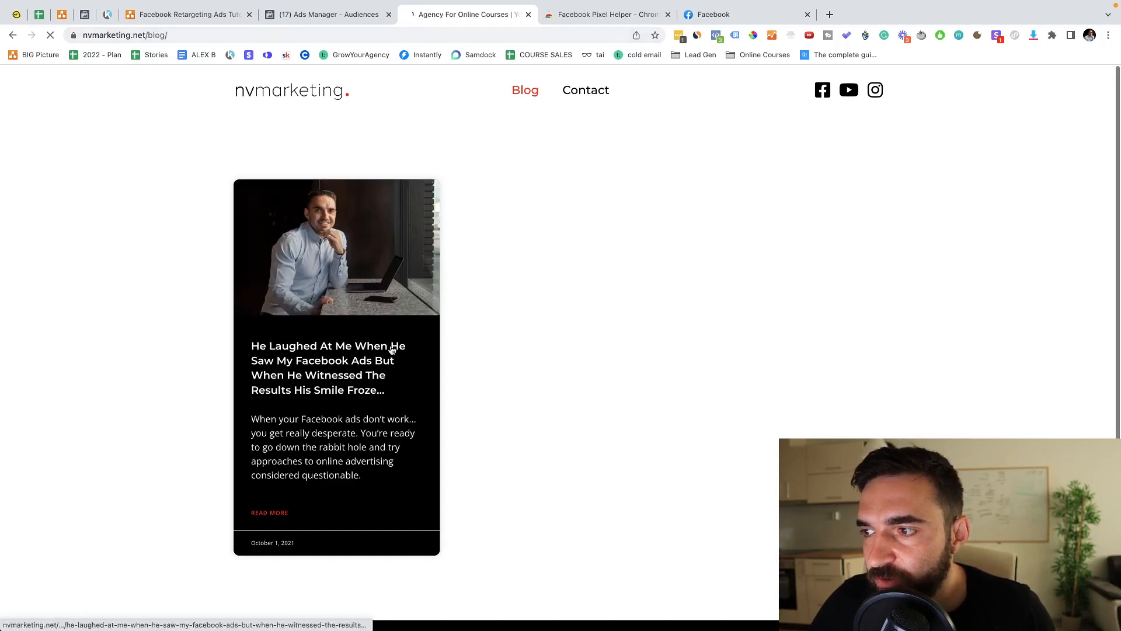
left_click(589, 90)
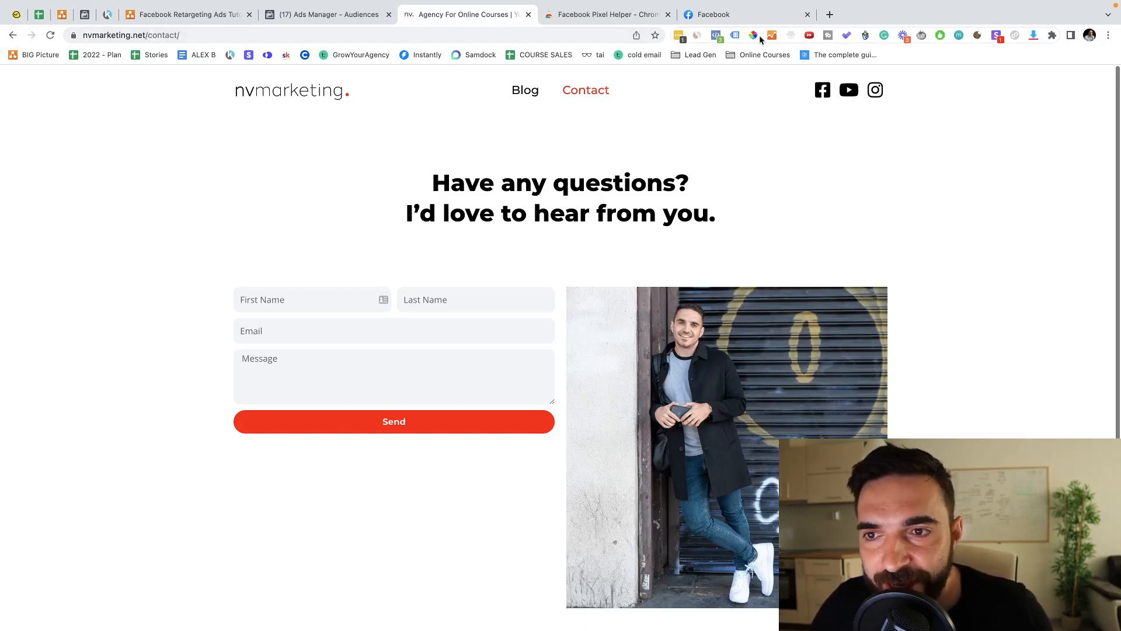
scroll(825, 99, "down", 1)
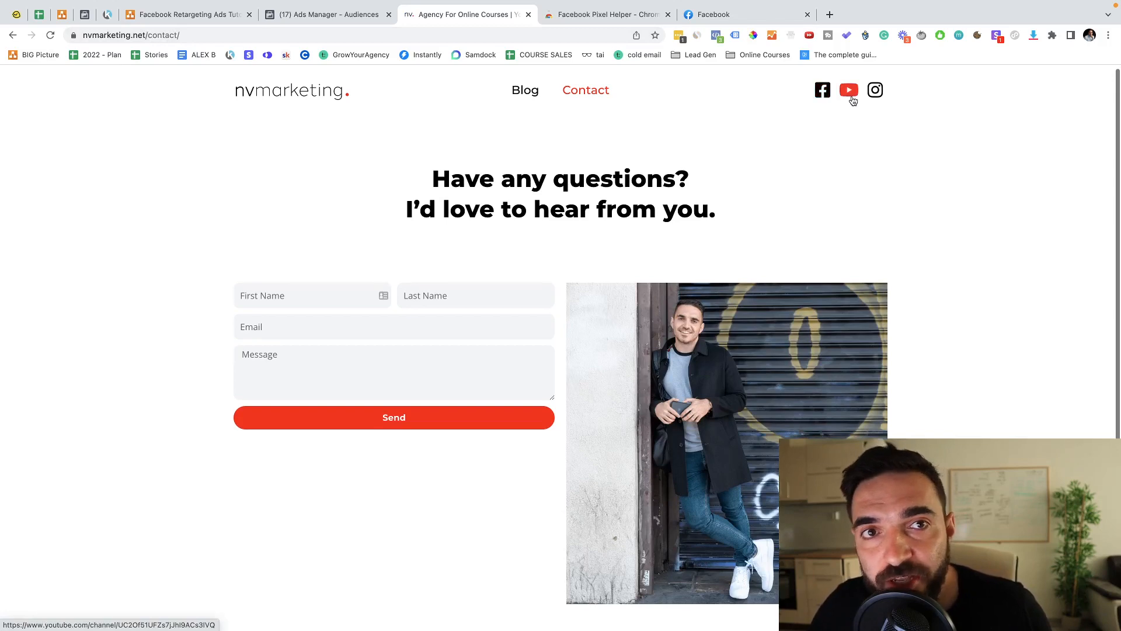
Step: Open the website's linked Instagram profile and Facebook page in separate tabs, returning to the Contact page each time
left_click(873, 97)
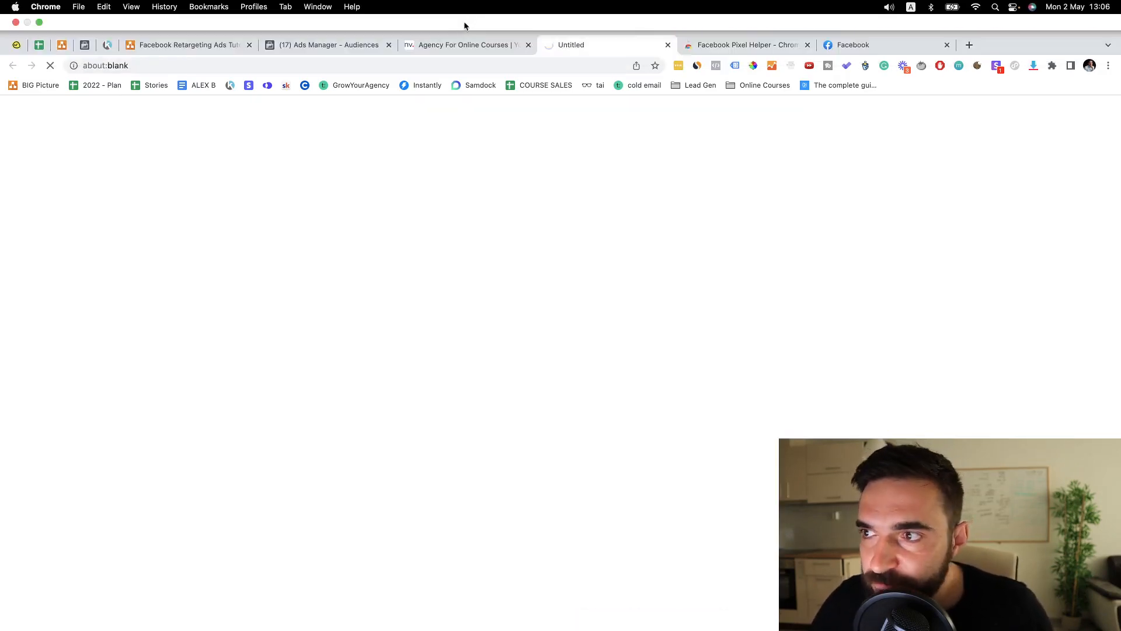
left_click(457, 45)
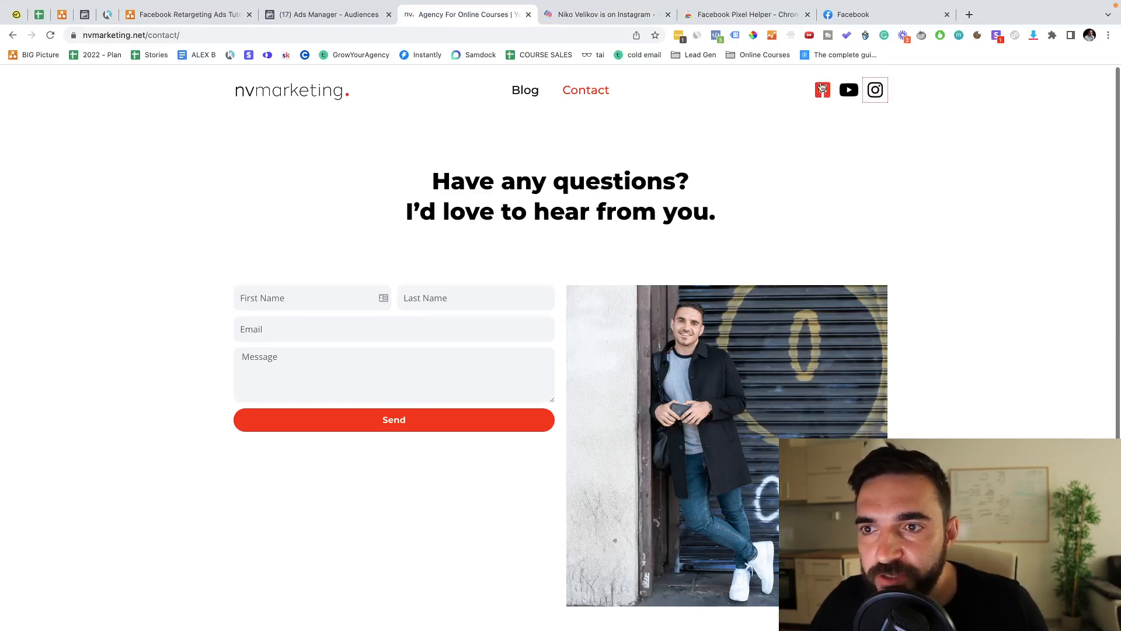
left_click(821, 88)
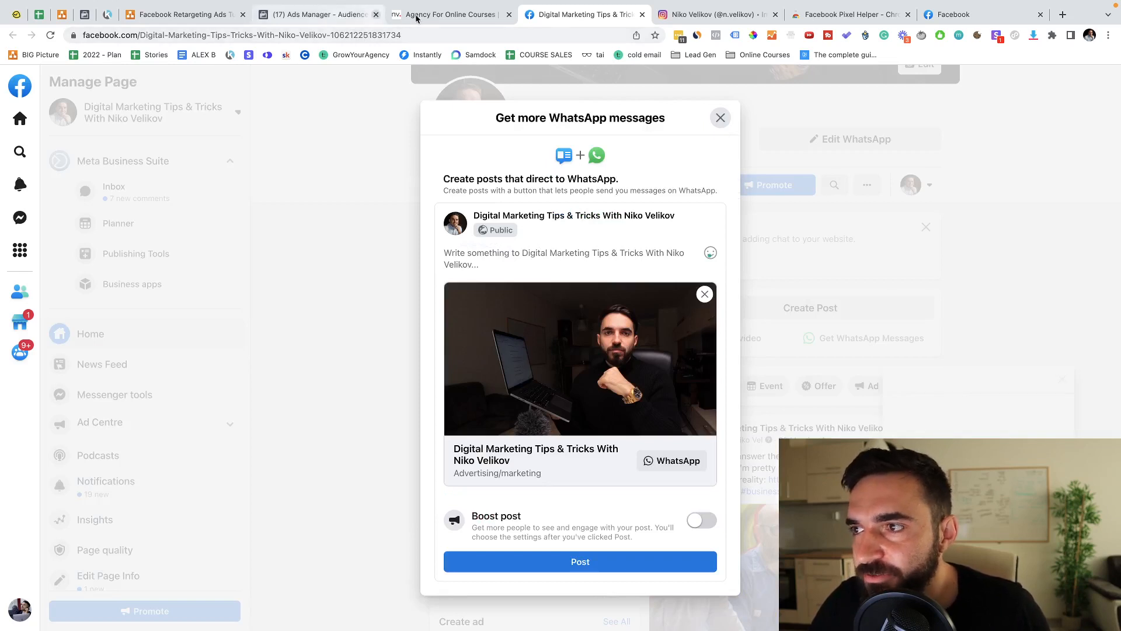
left_click(444, 14)
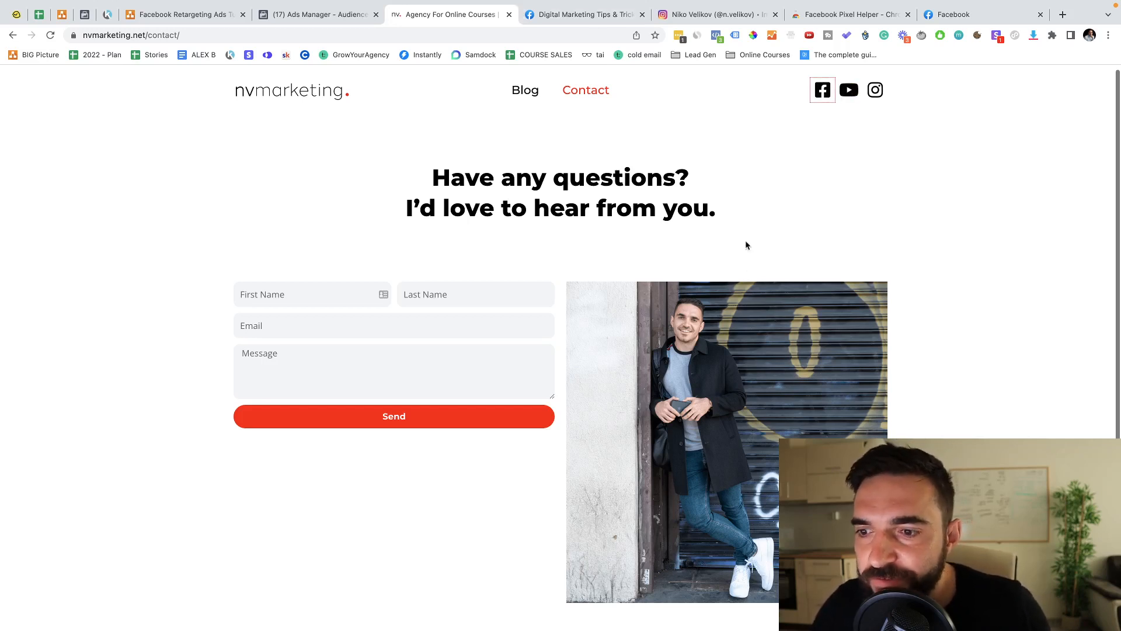
scroll(786, 102, "down", 1)
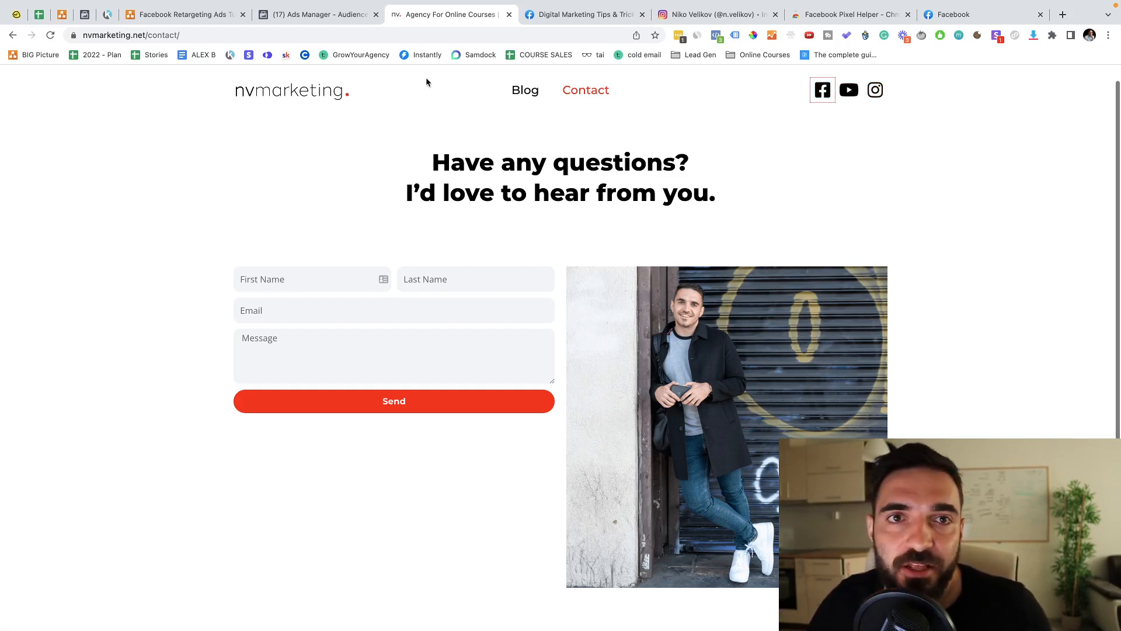
Step: Switch to the diagrams.net drawing, add a circle with a light blue fill, and enlarge it to more than three times its size
left_click(194, 23)
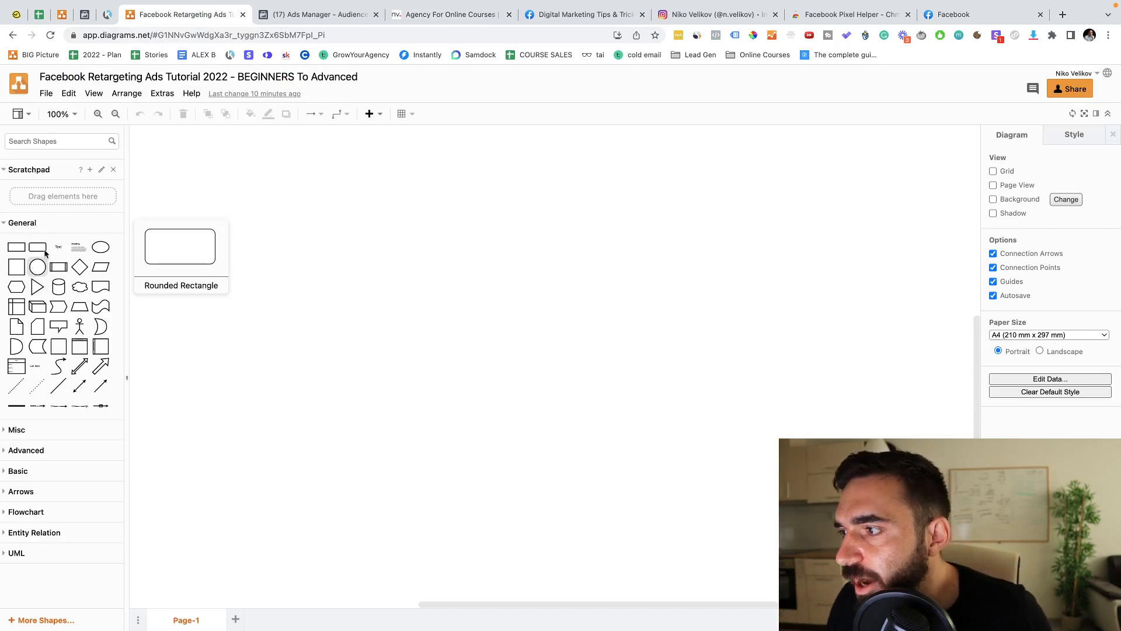
left_click(40, 272)
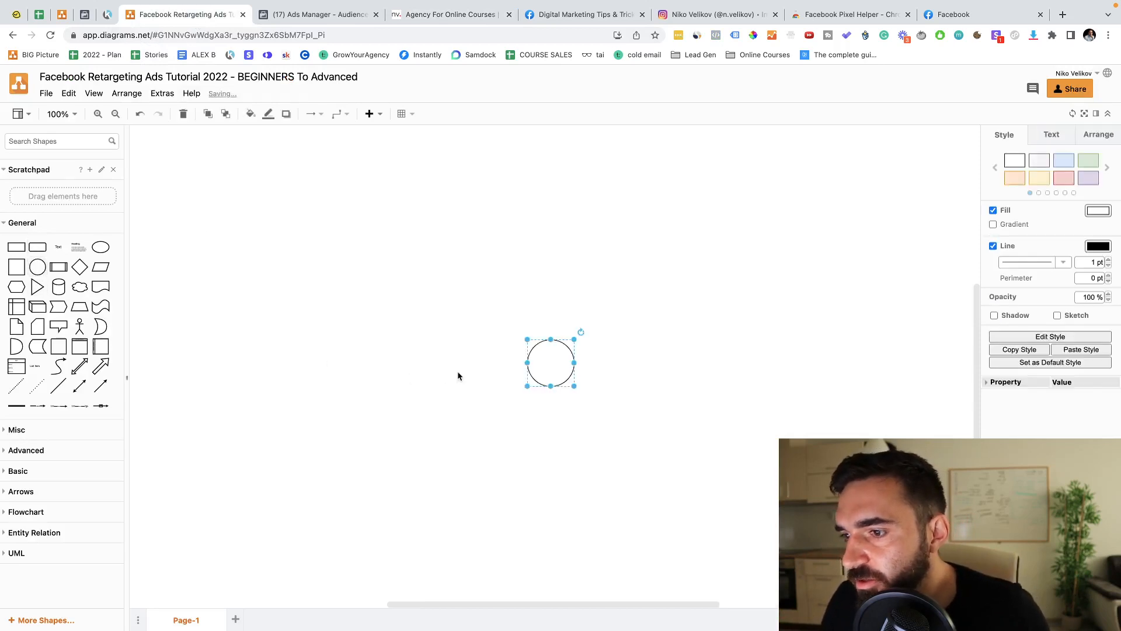
left_click(1069, 163)
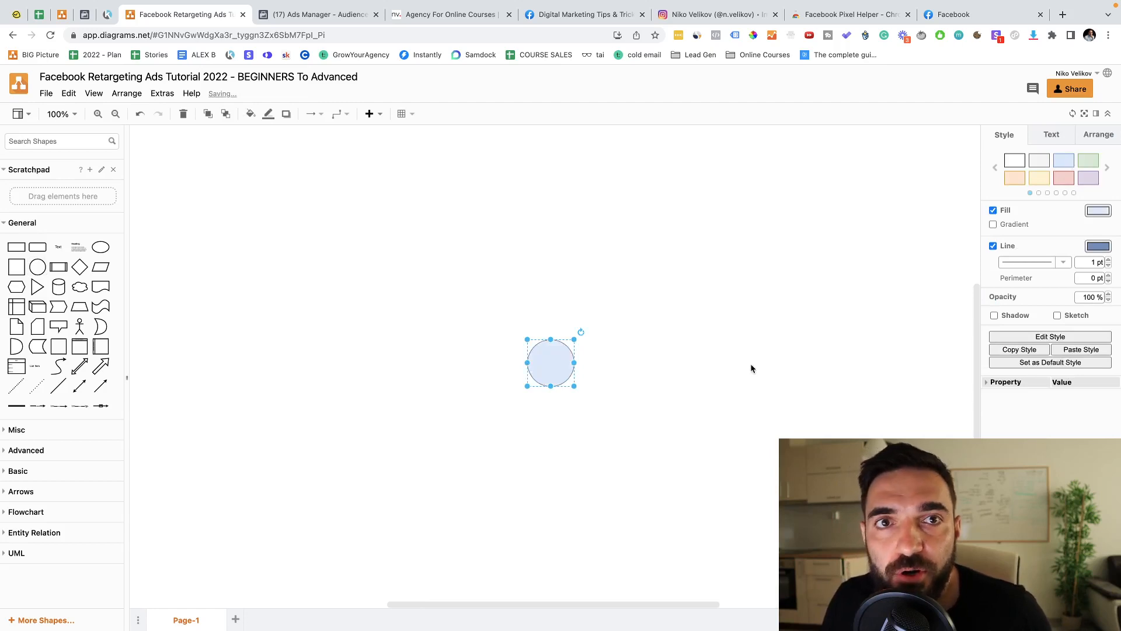
double_click(550, 364)
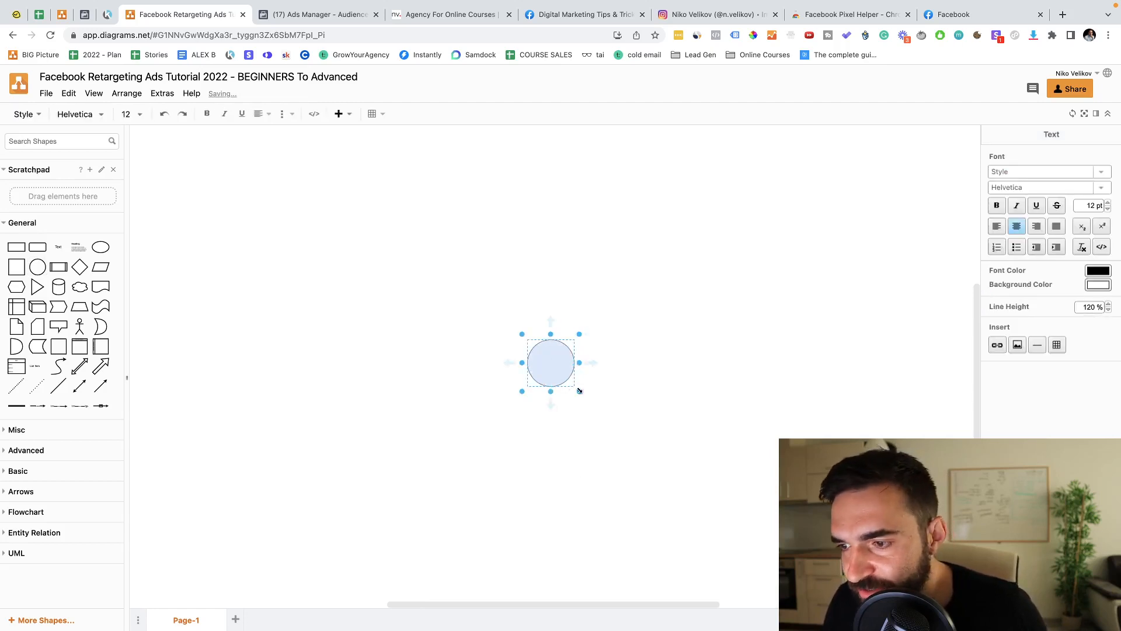
left_click_drag(575, 386, 676, 506)
Step: Label the blue circle "AUDEINCIES"
double_click(604, 431)
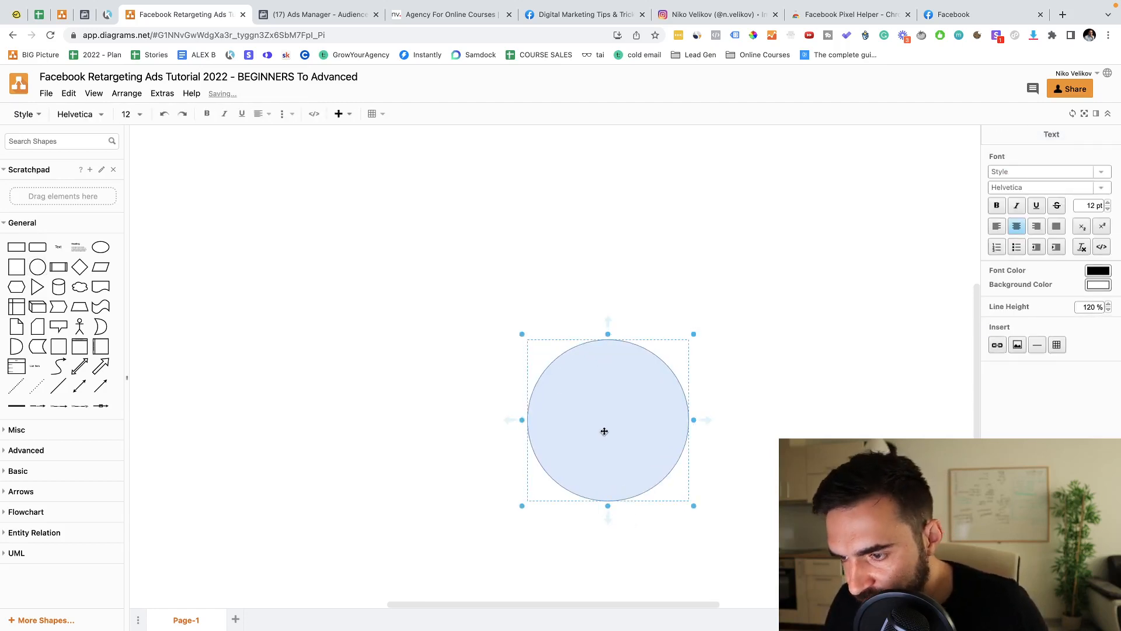
type("AUDEINCS")
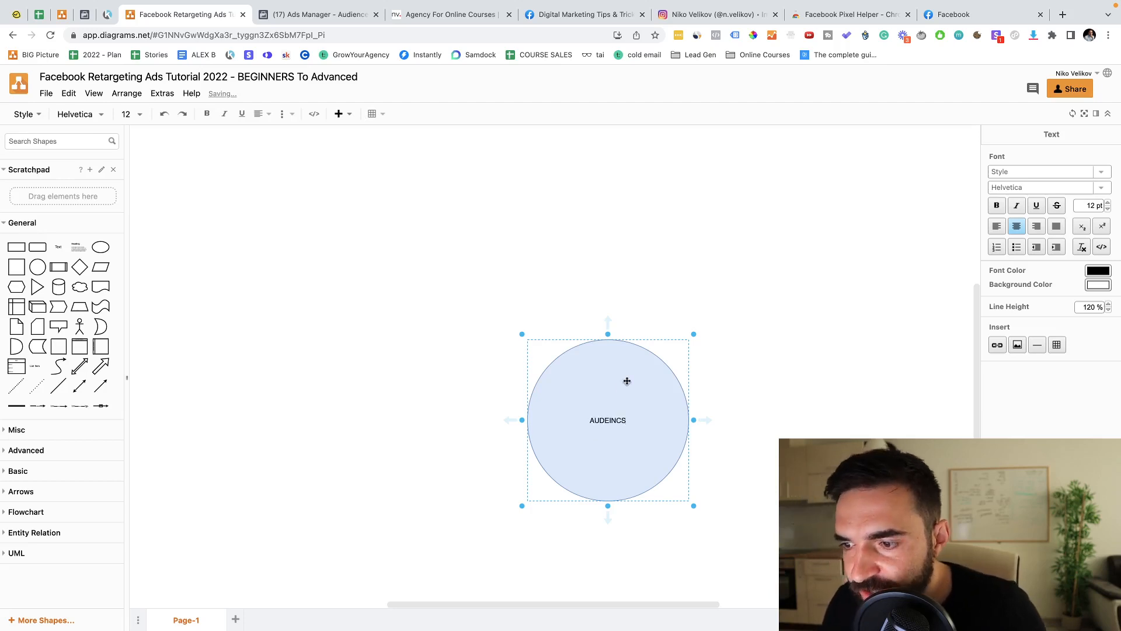
key("BackSpace")
type("IES")
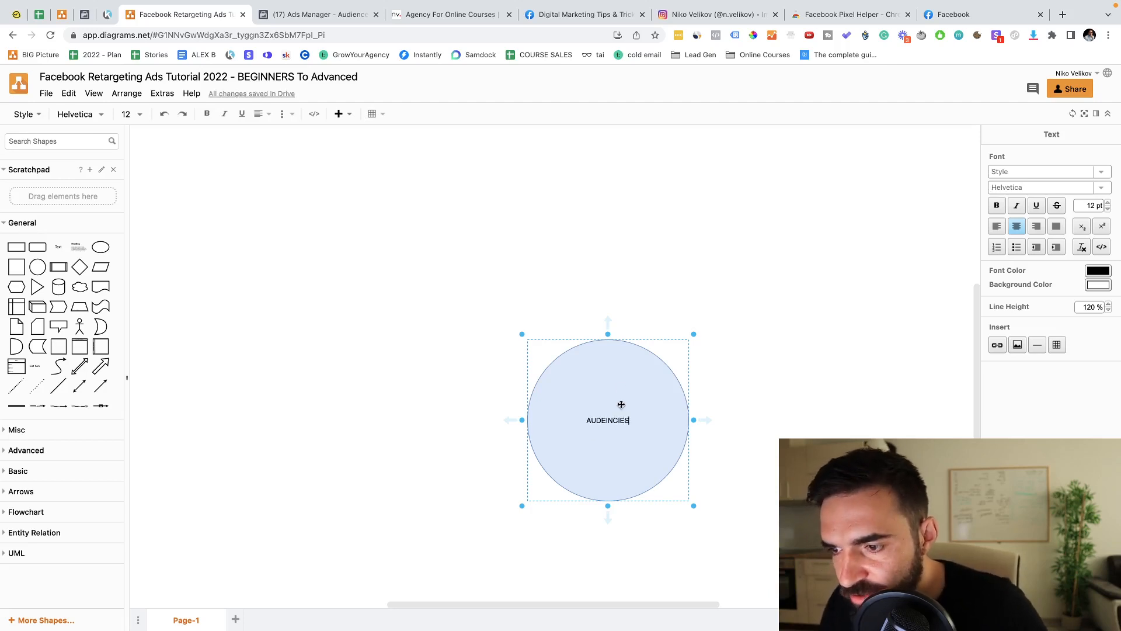
Step: Set the circle's label to bold 24 pt and move the circle to the upper part of the canvas
double_click(597, 424)
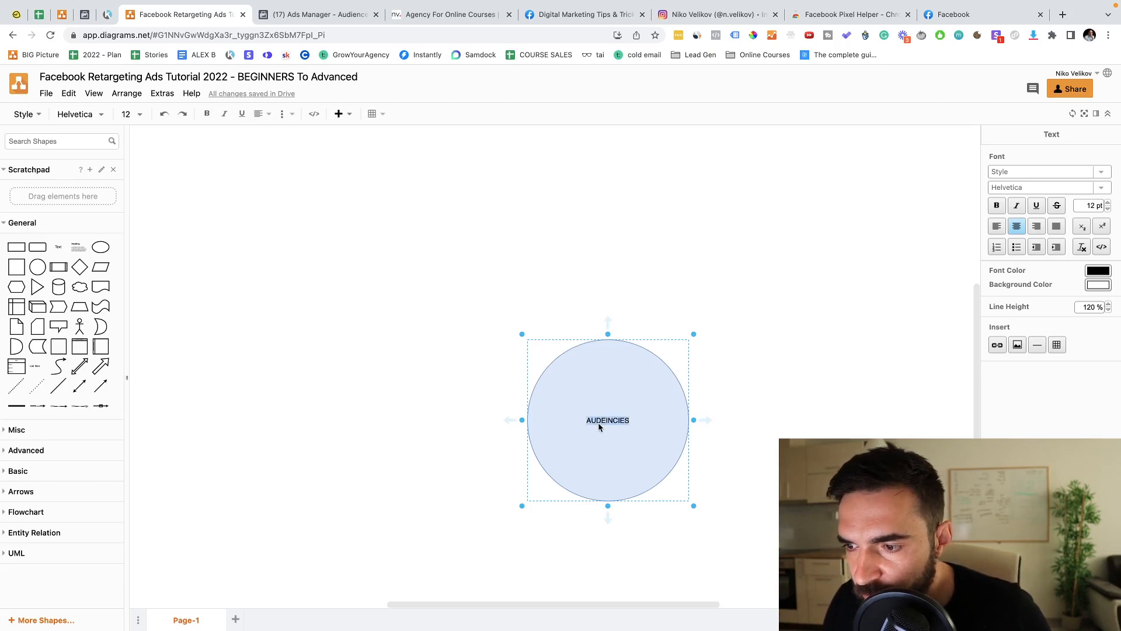
left_click(1107, 203)
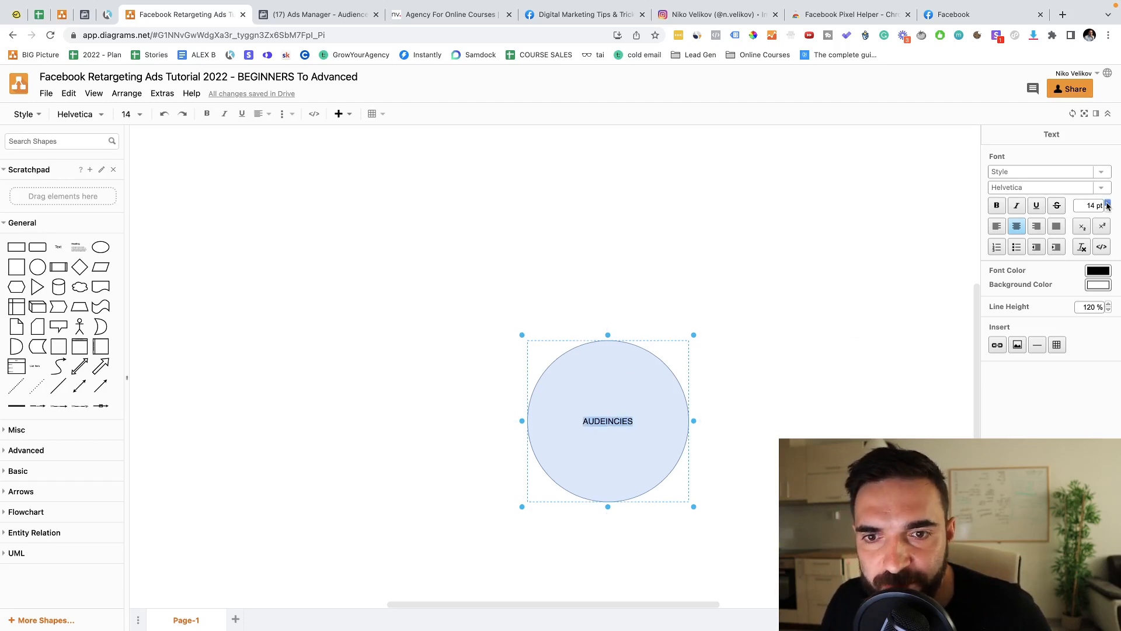
left_click(1108, 202)
left_click(1107, 203)
left_click(1107, 202)
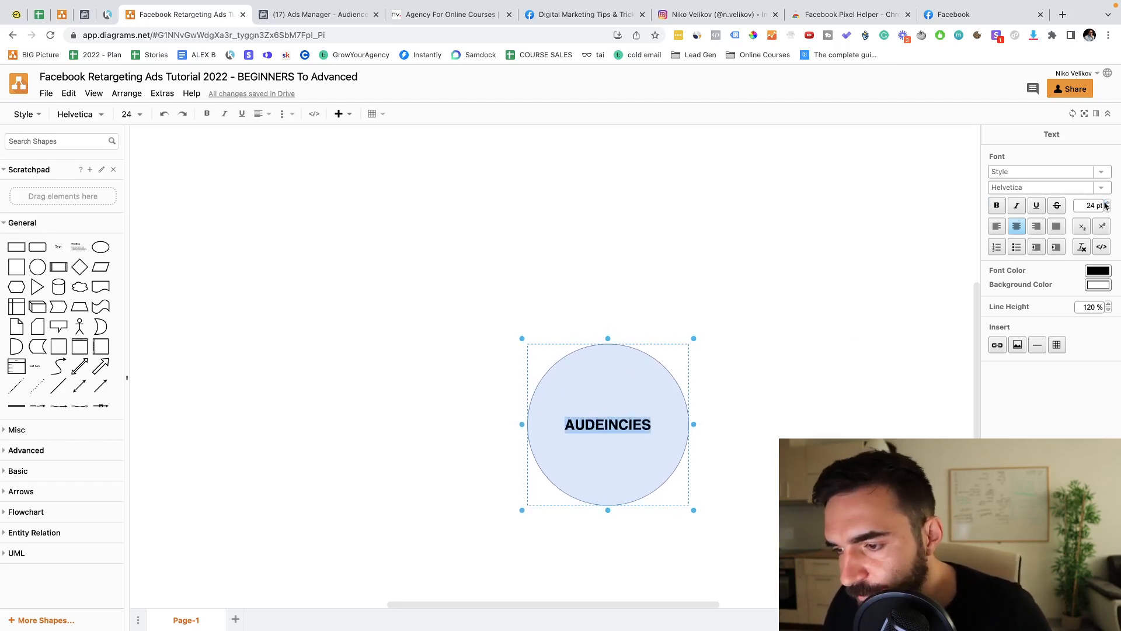
left_click(615, 380)
left_click_drag(616, 381, 560, 230)
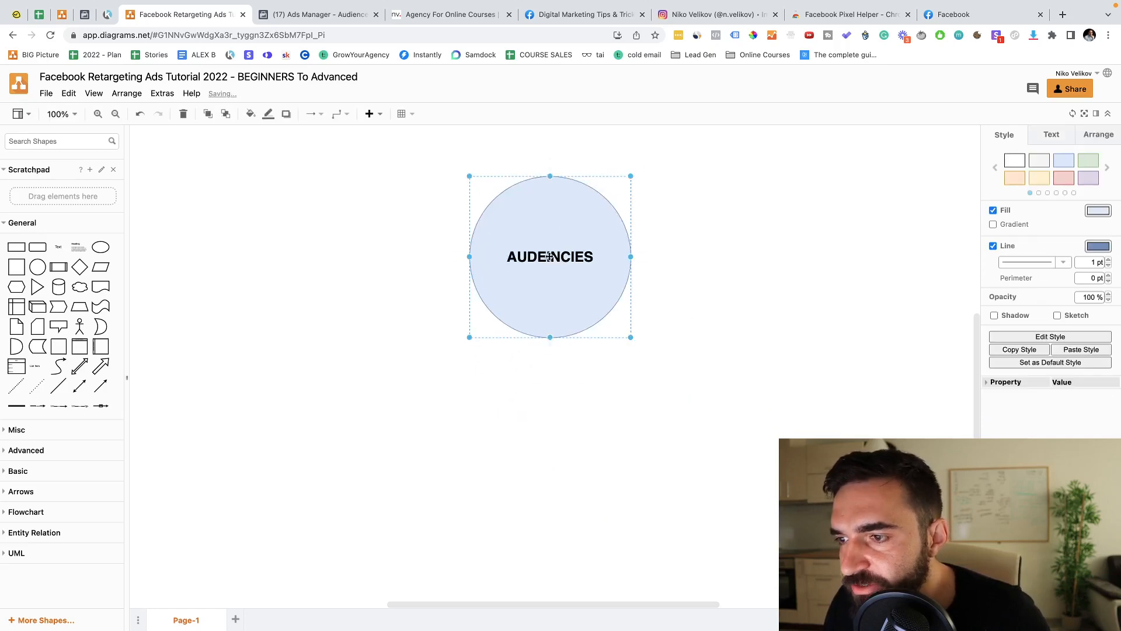
Step: Replace the circle's label with "AUDIENCE"
double_click(550, 258)
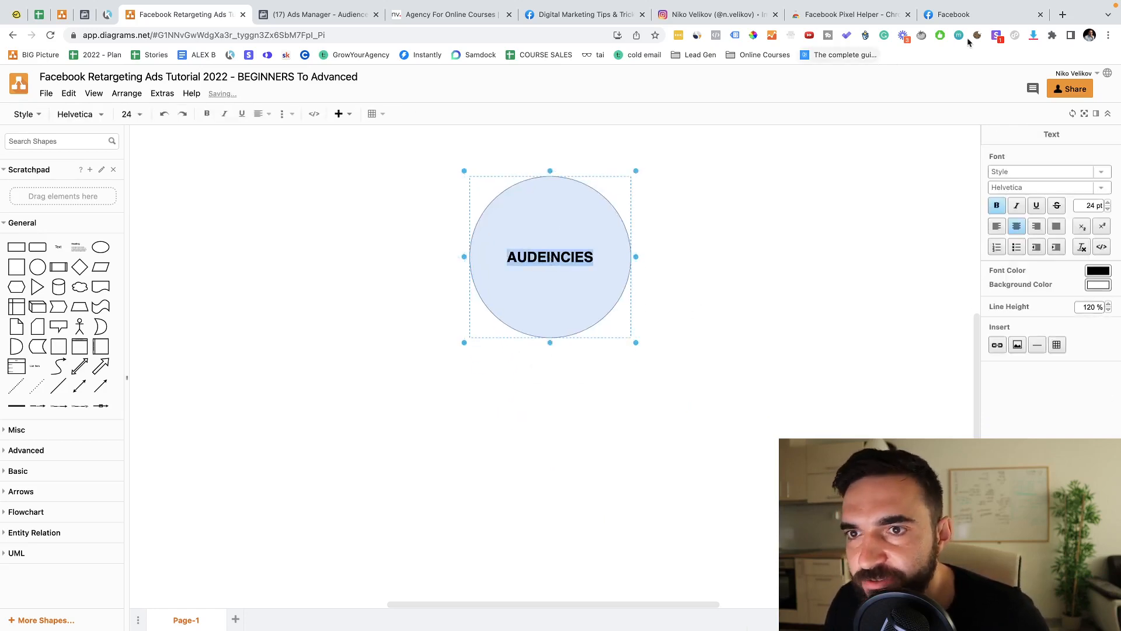
type("A")
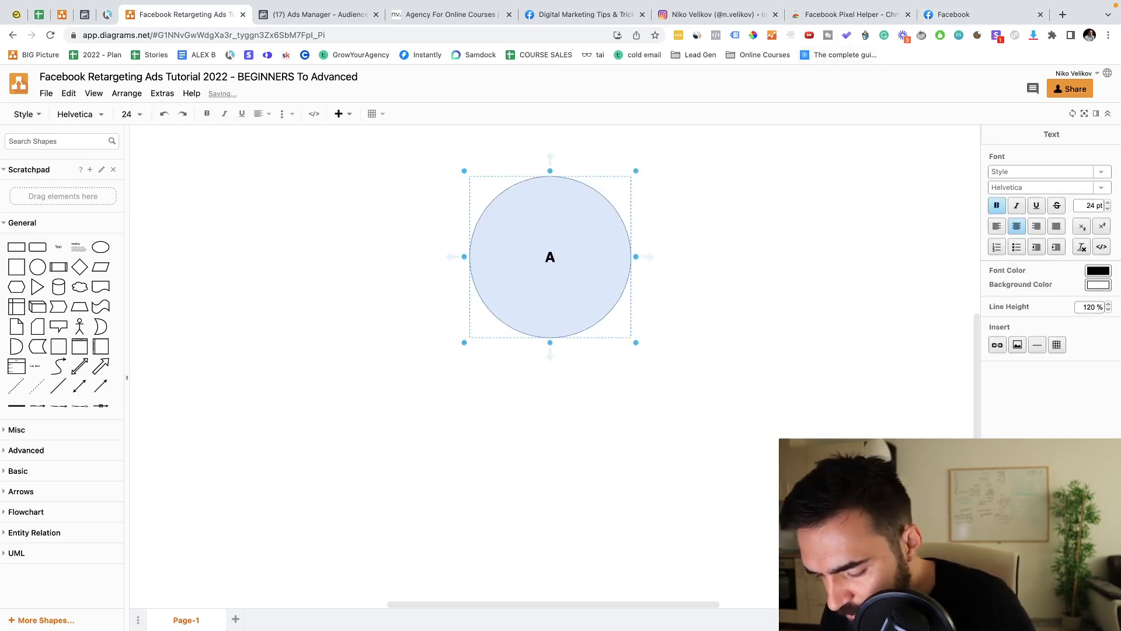
type("UDIENCE")
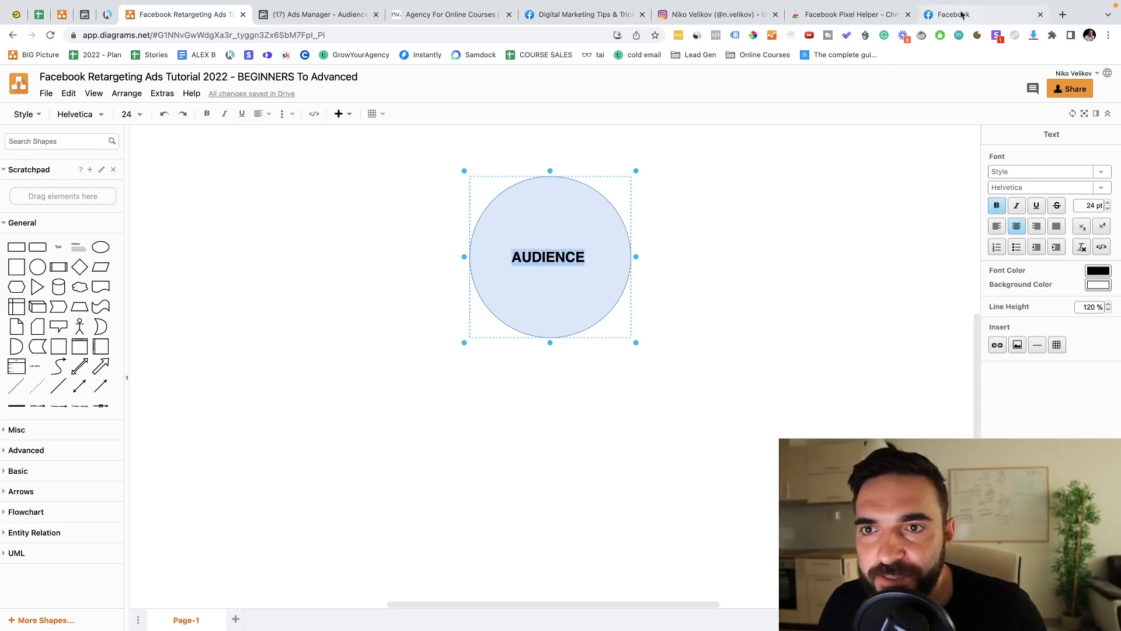
Step: Check the spelling of "AUDIENCE" with a Google search in a new tab and return to the circle's label in the diagram
left_click(1063, 14)
type("AUDIENCE")
key("Return")
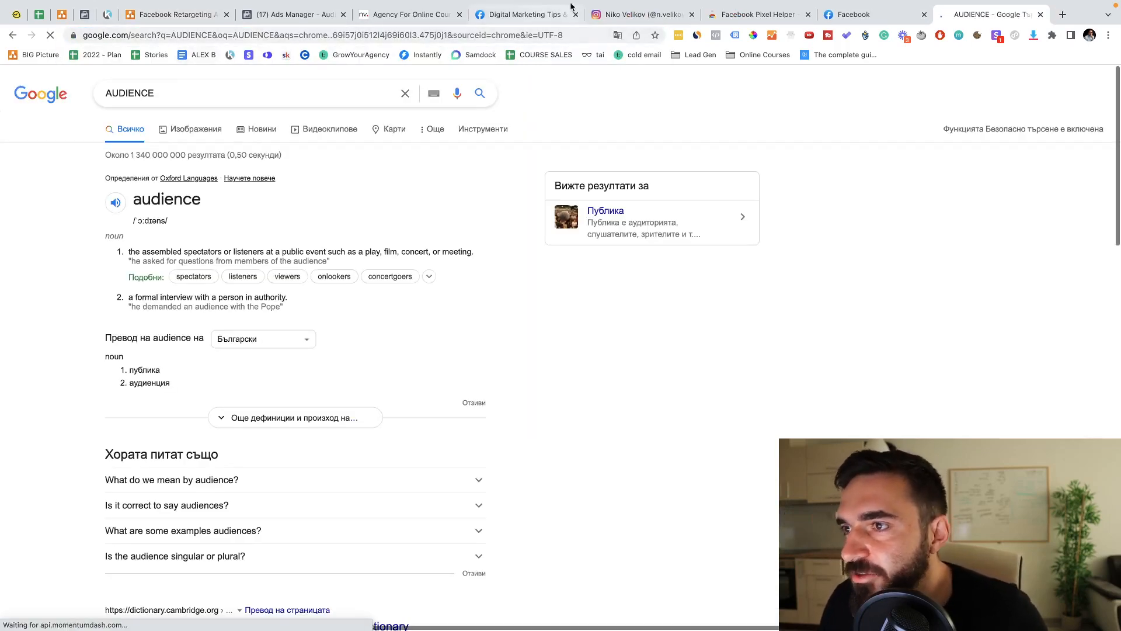
left_click(169, 14)
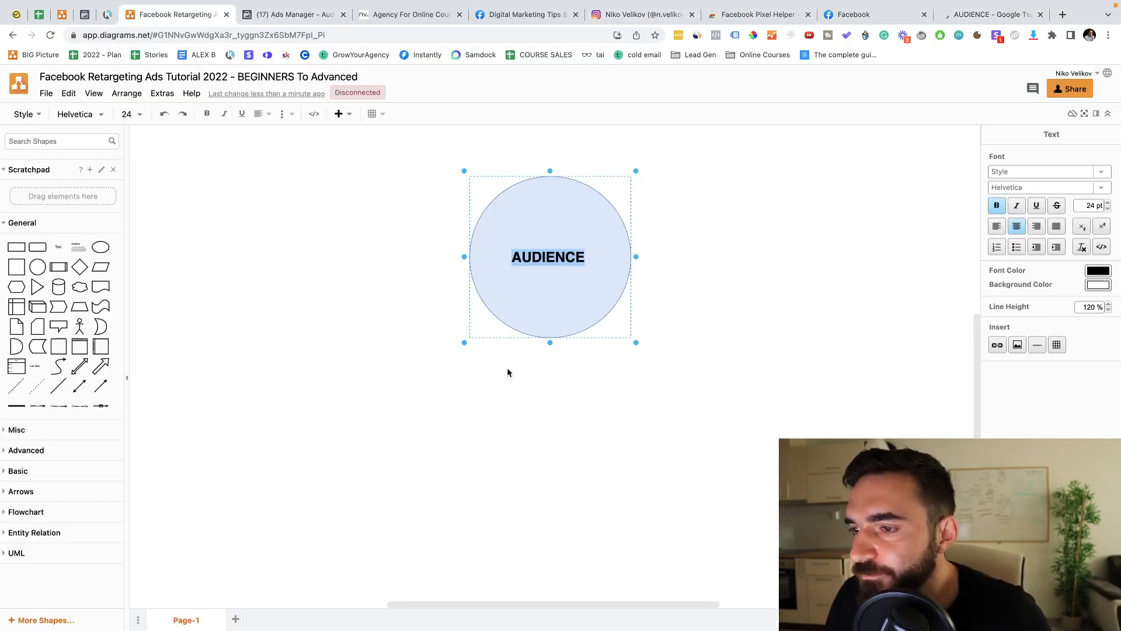
left_click(593, 303)
triple_click(574, 260)
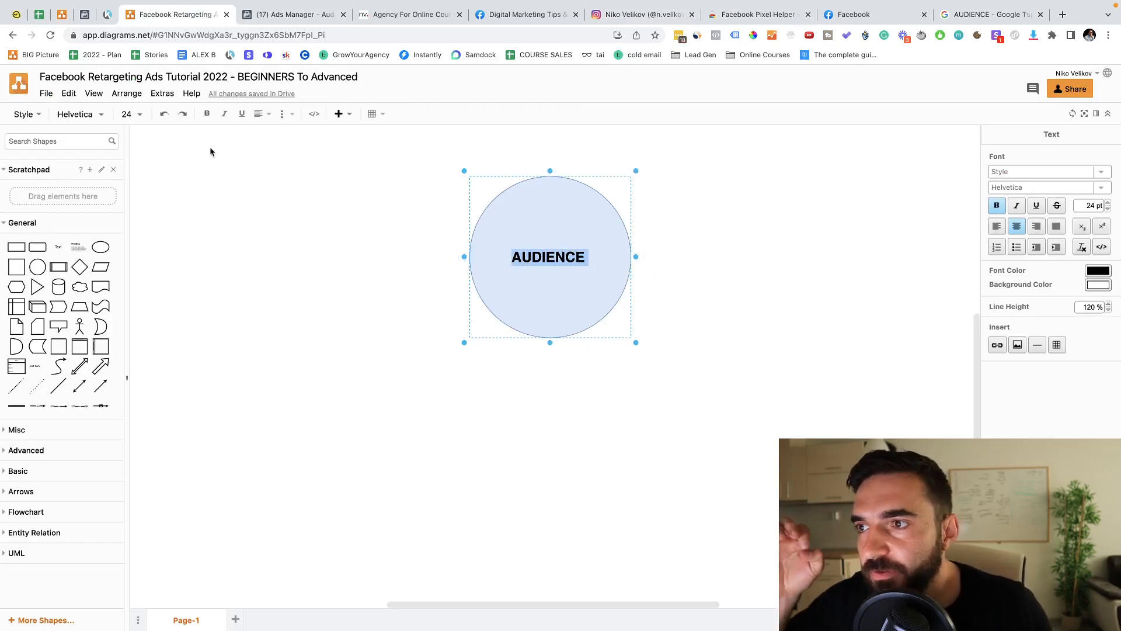
Step: Switch to Ads Manager and start a custom audience with Website as its source
left_click(248, 21)
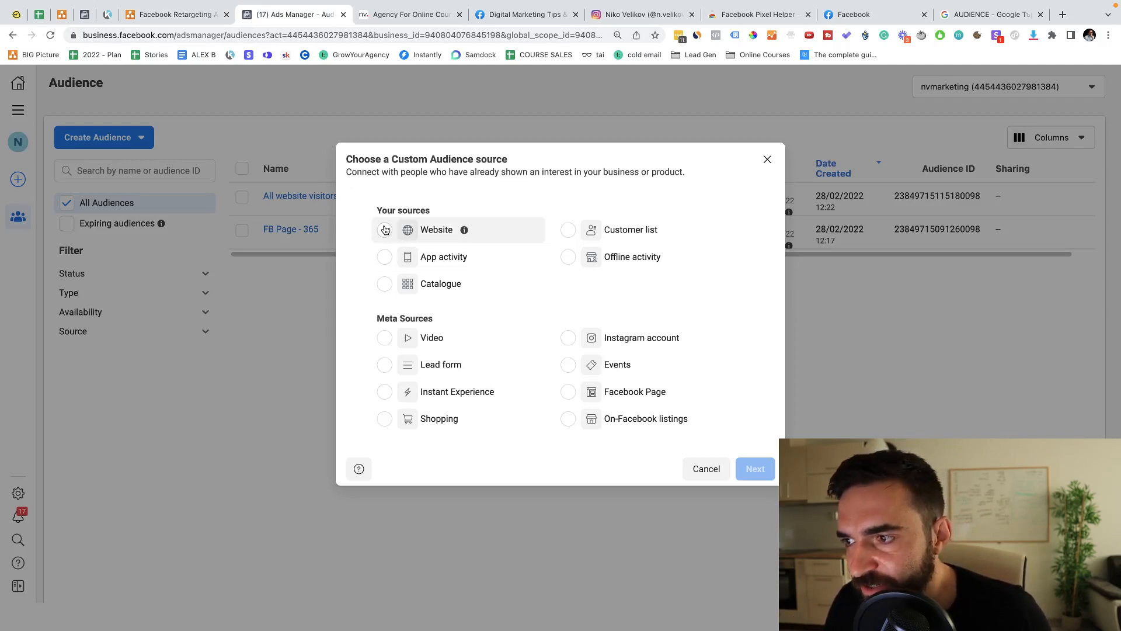
left_click(385, 229)
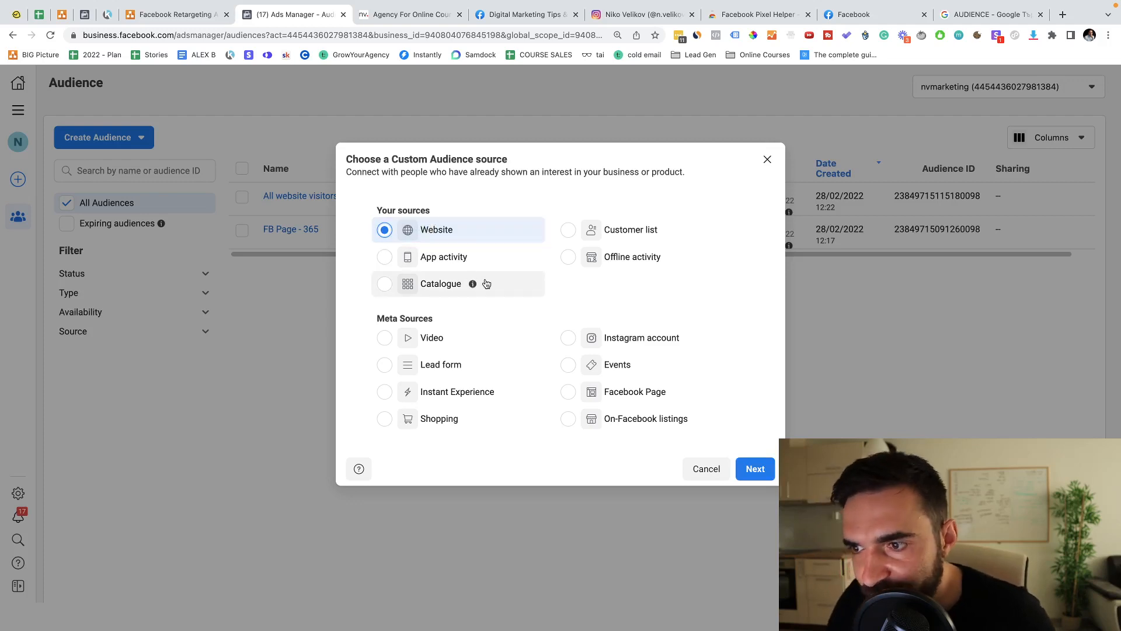
left_click(758, 472)
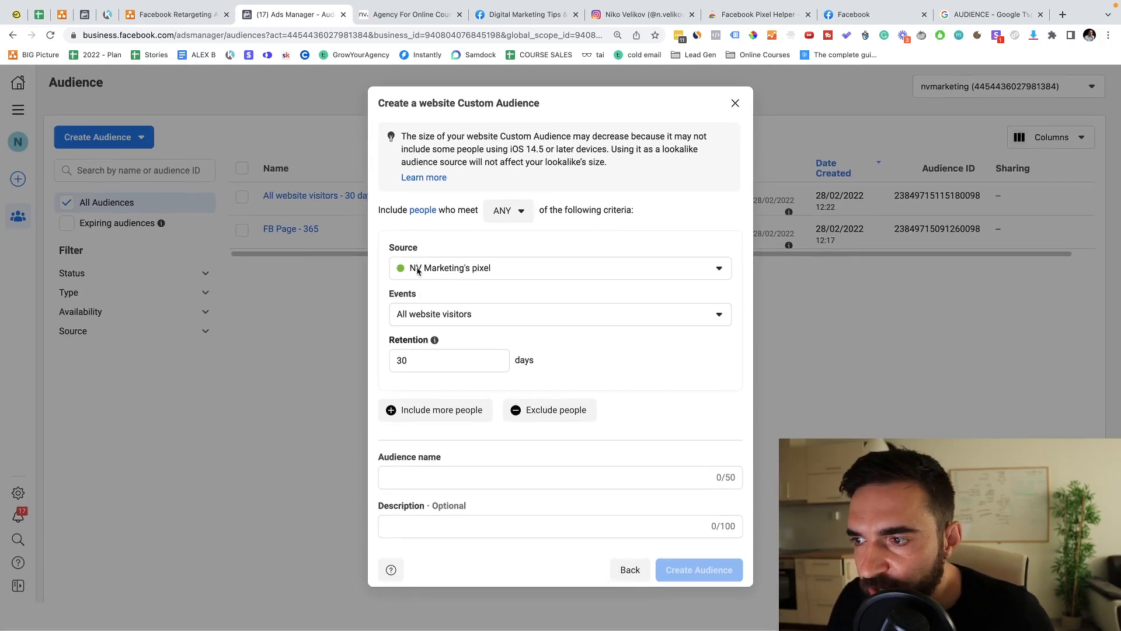
Step: Set the website audience's retention to 180 days
double_click(411, 358)
key("BackSpace")
type("180")
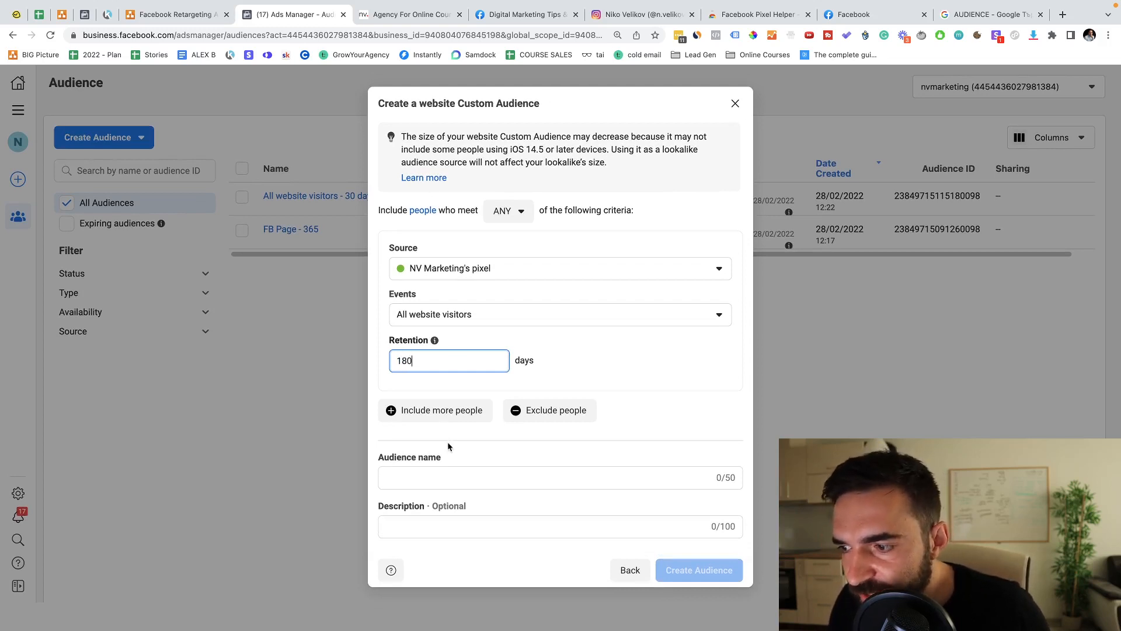
Step: View the nvmarketing.net homepage and return to the custom audience form in Ads Manager
left_click(365, 18)
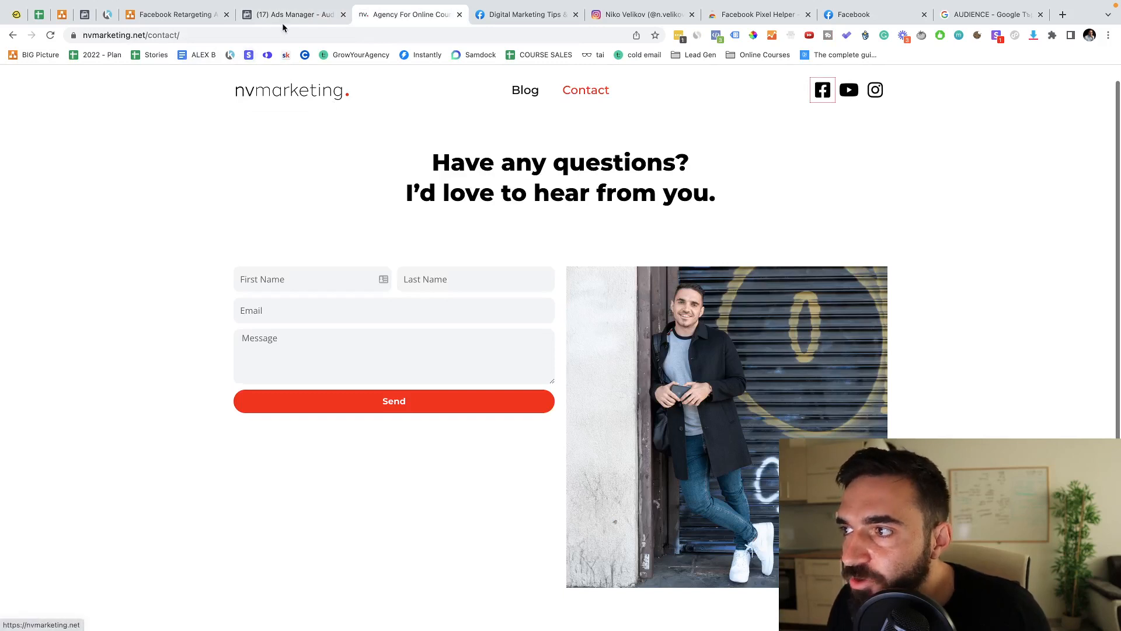
left_click(318, 88)
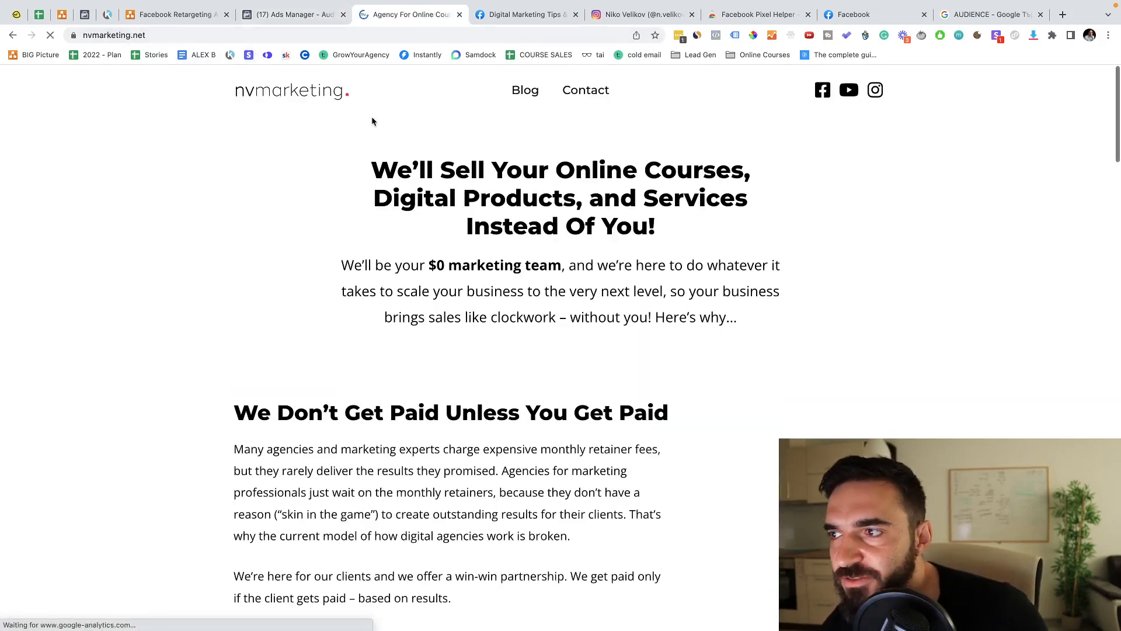
left_click(263, 14)
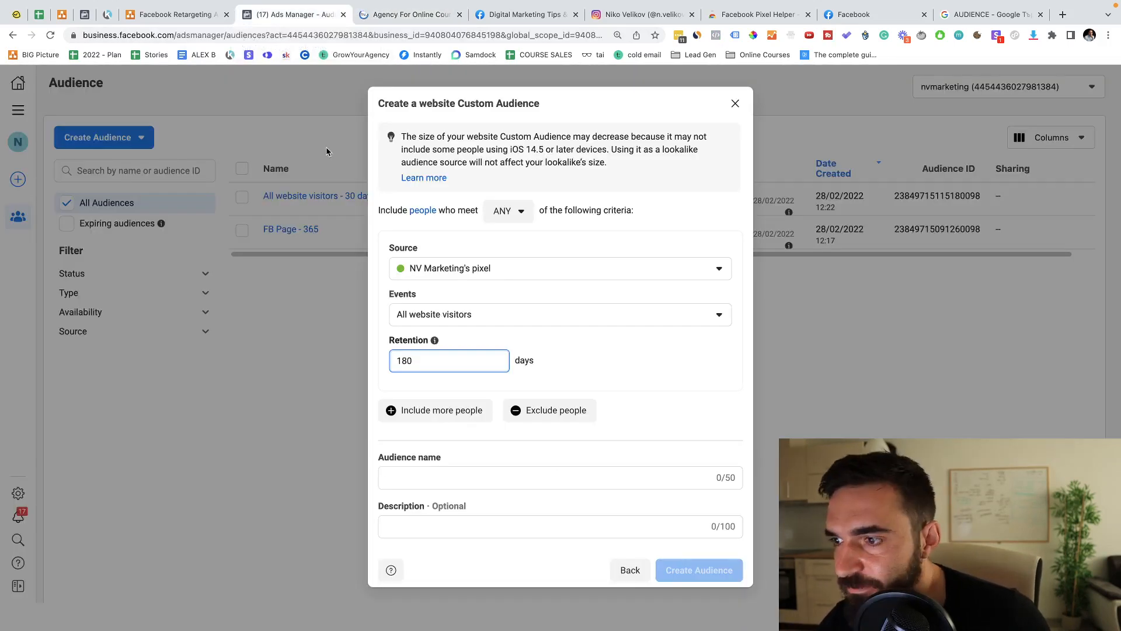
Step: Set the audience event to People who visited specific web pages and copy the address of the nvmarketing.net Blog page
left_click(429, 315)
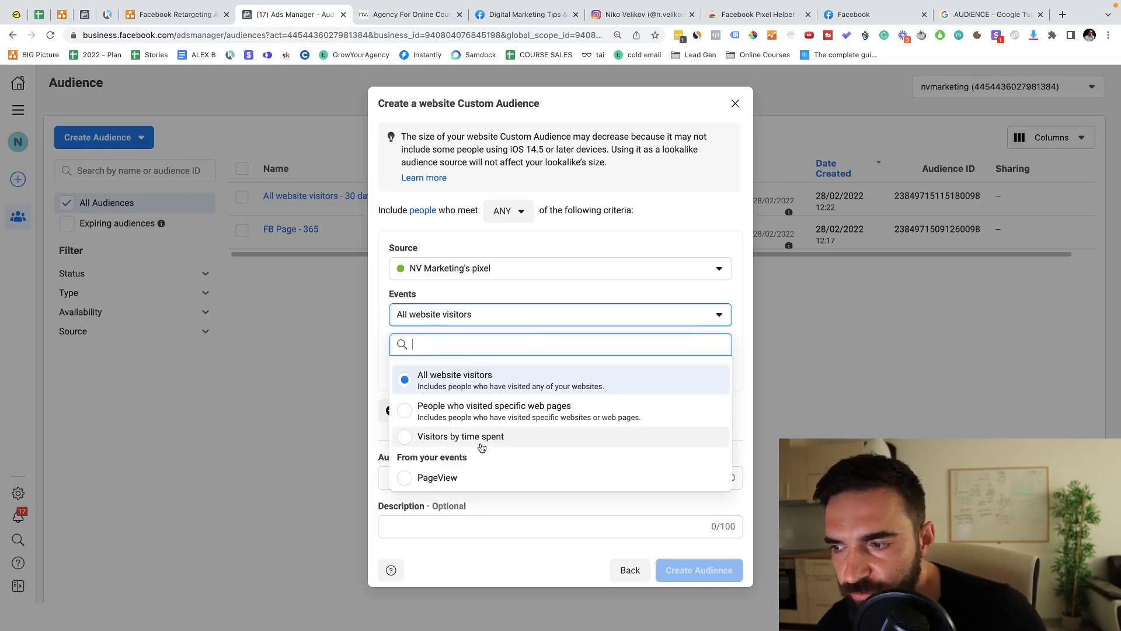
left_click(465, 416)
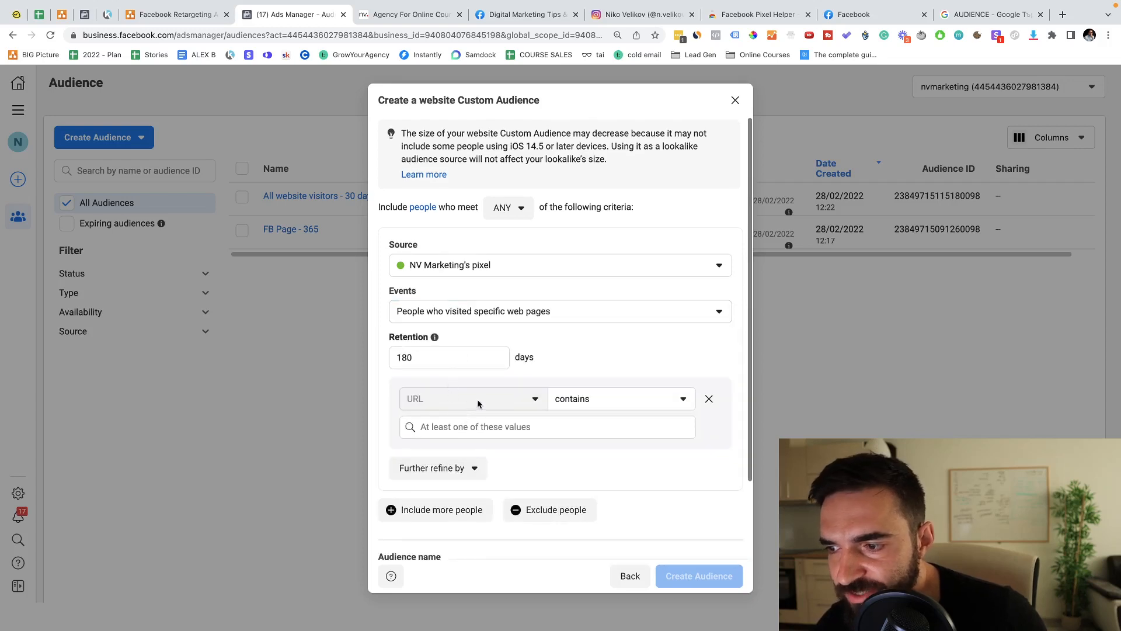
left_click(423, 20)
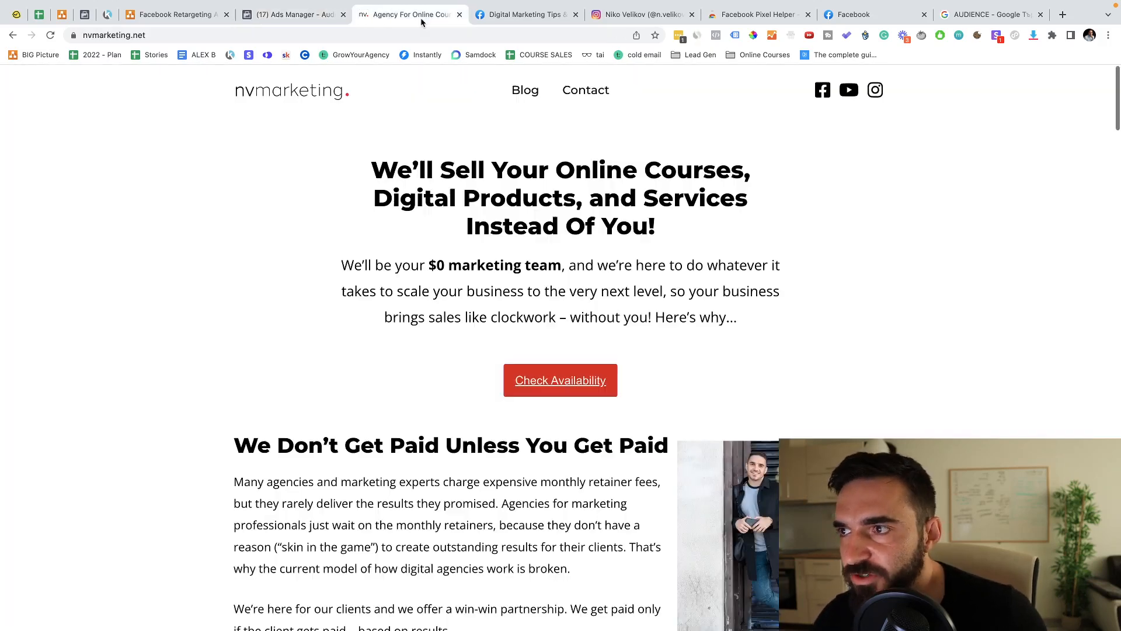
left_click(535, 94)
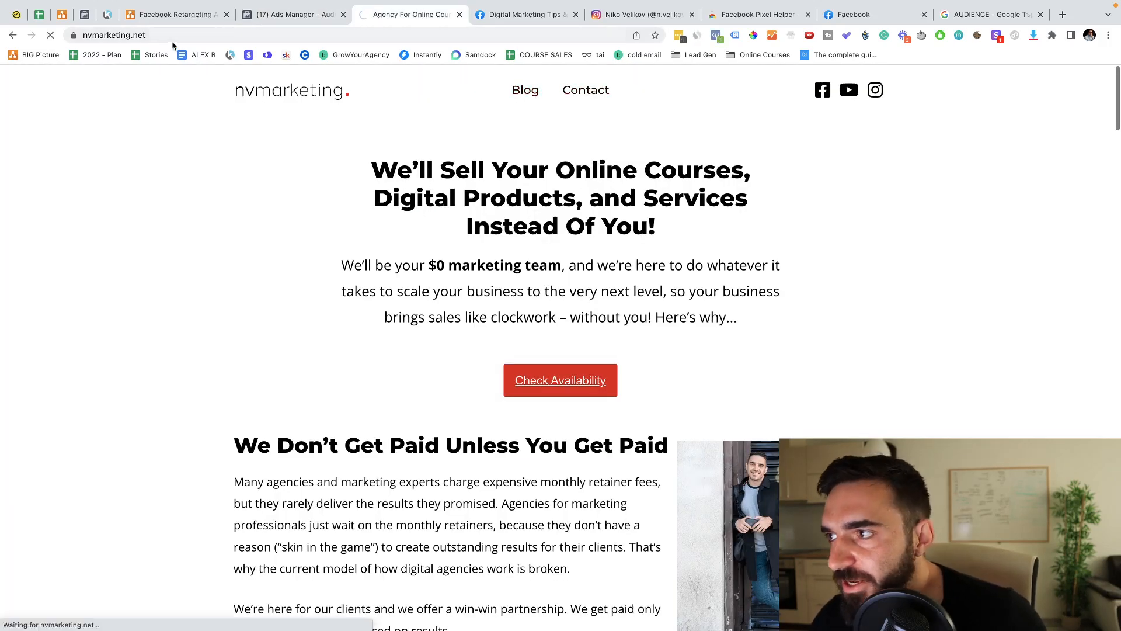
left_click_drag(159, 35, 73, 39)
key("ctrl+c")
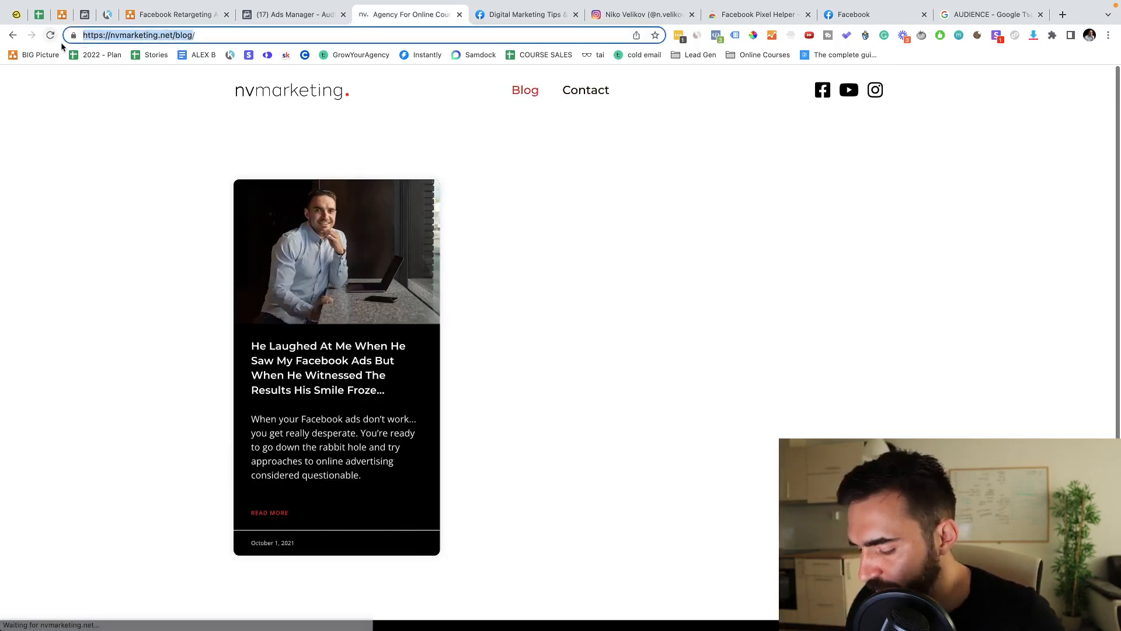
left_click(263, 18)
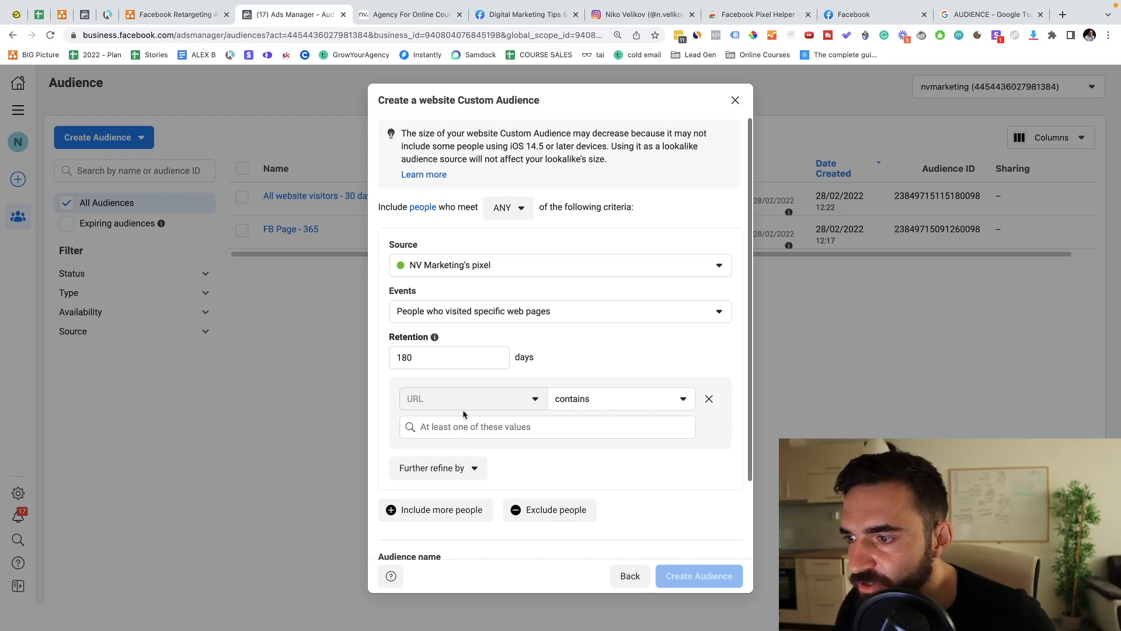
left_click(456, 426)
key("ctrl+v")
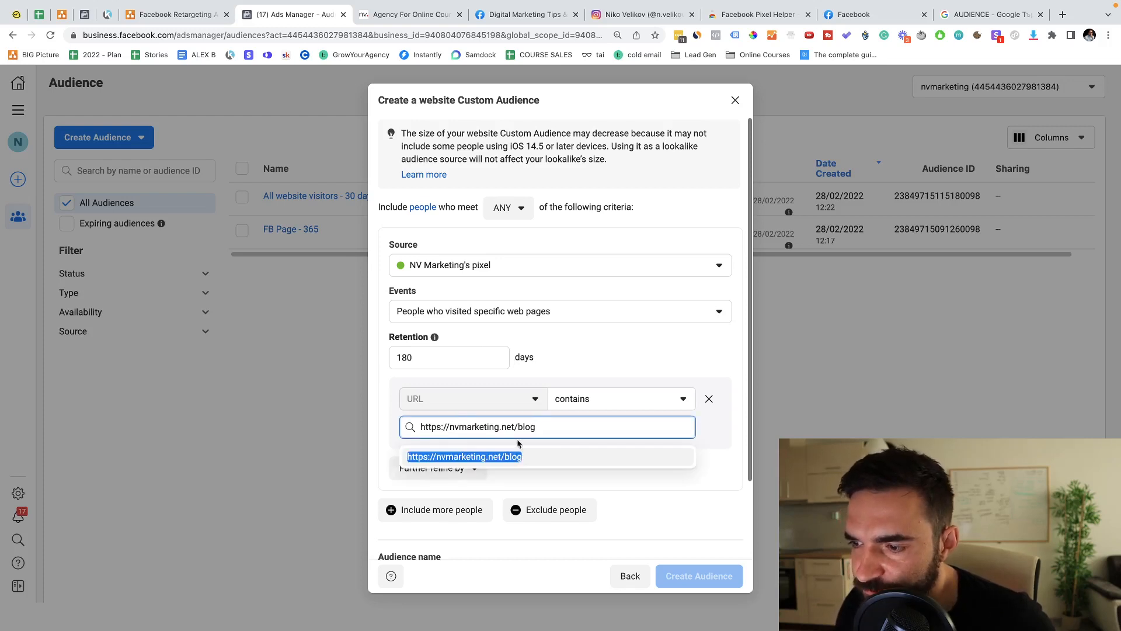
left_click_drag(439, 428, 400, 431)
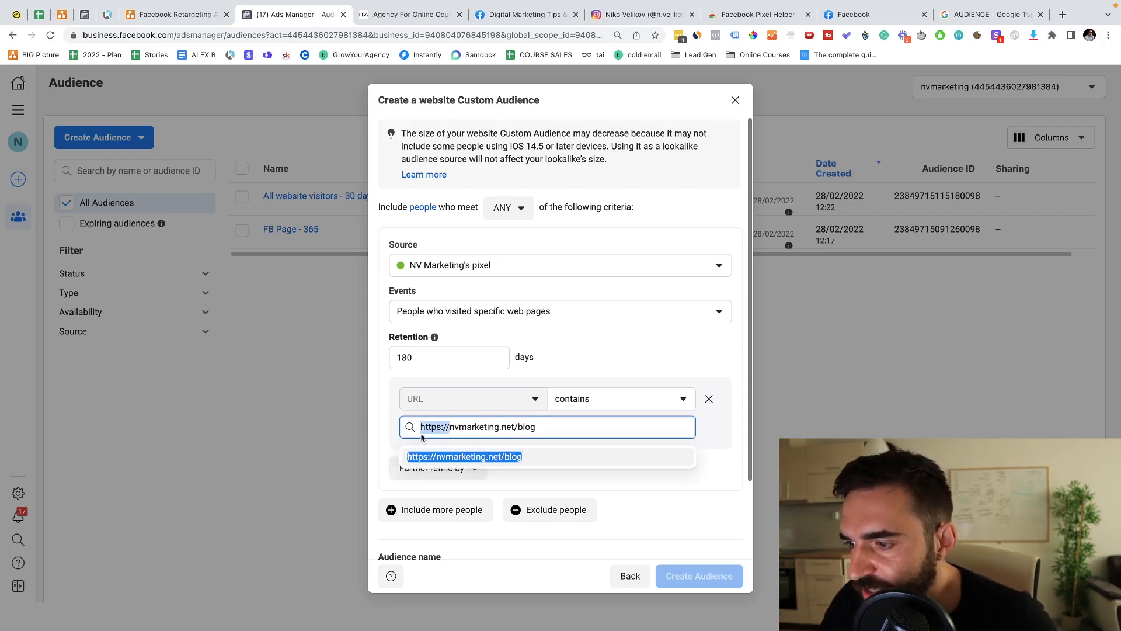
key("BackSpace")
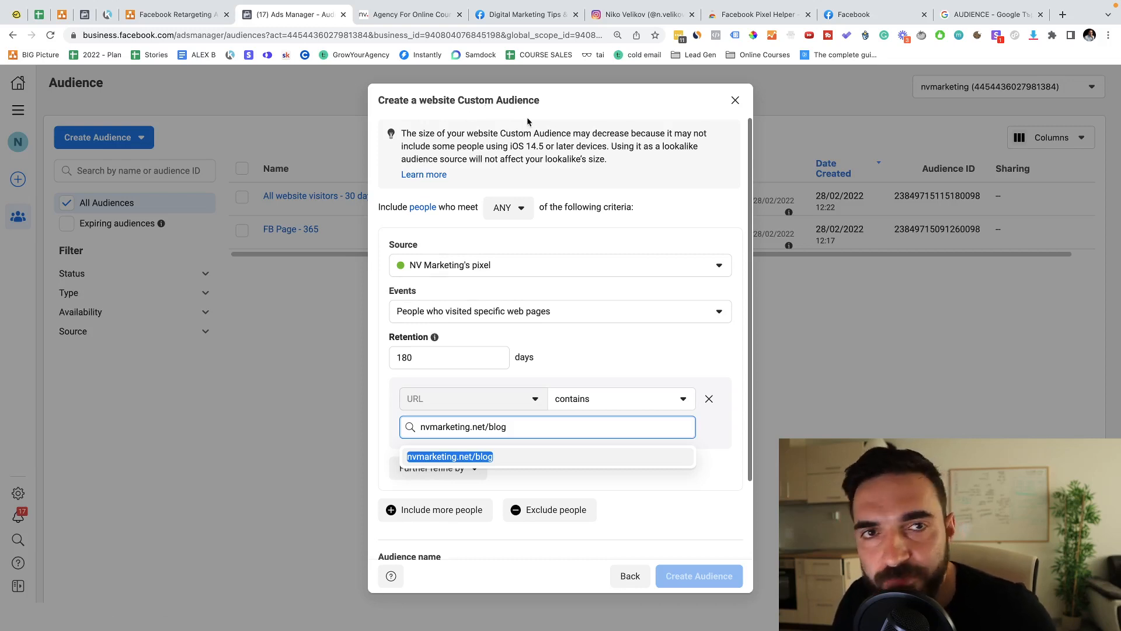
key("Return")
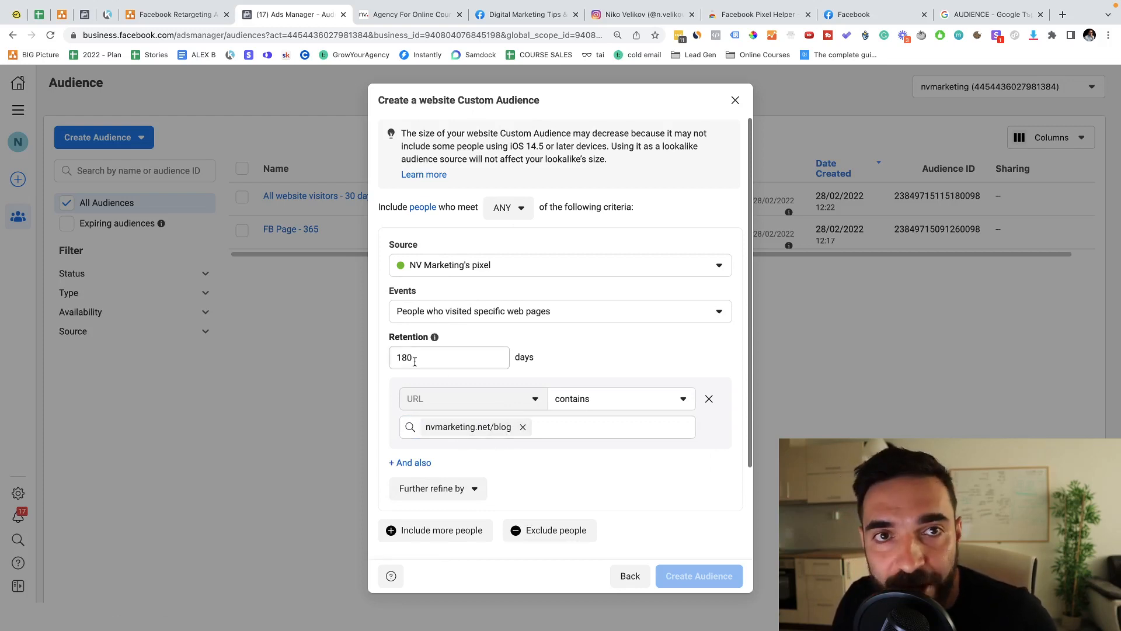
scroll(457, 461, "down", 3)
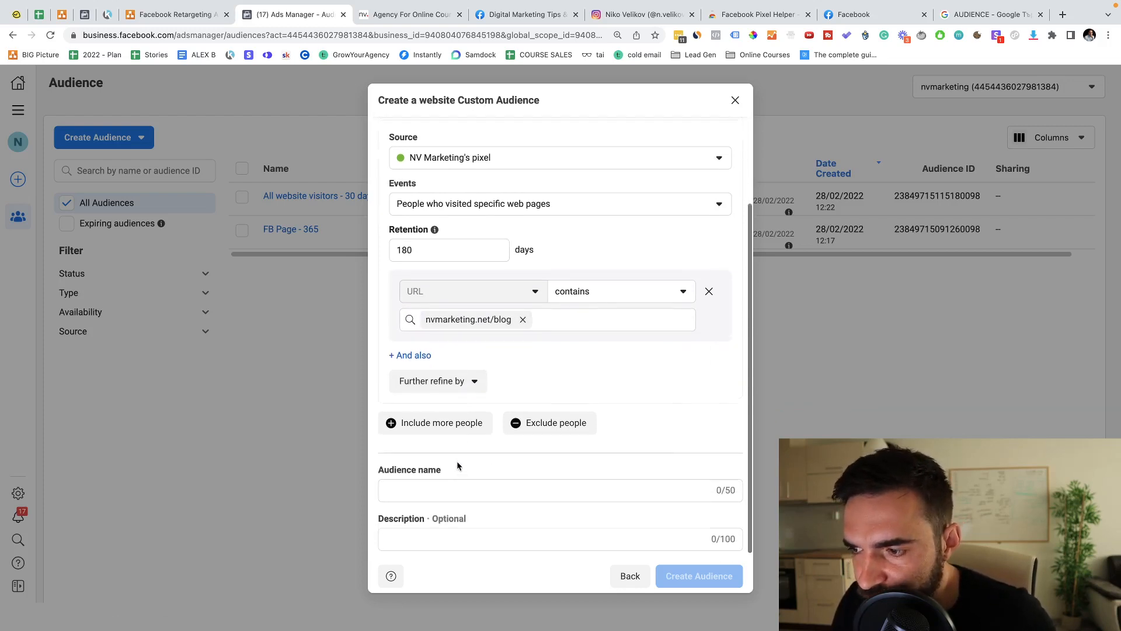
Step: Remove the nvmarketing.net/blog URL value and set the audience event to Visitors by time spent with the 5% percentile
scroll(456, 460, "up", 3)
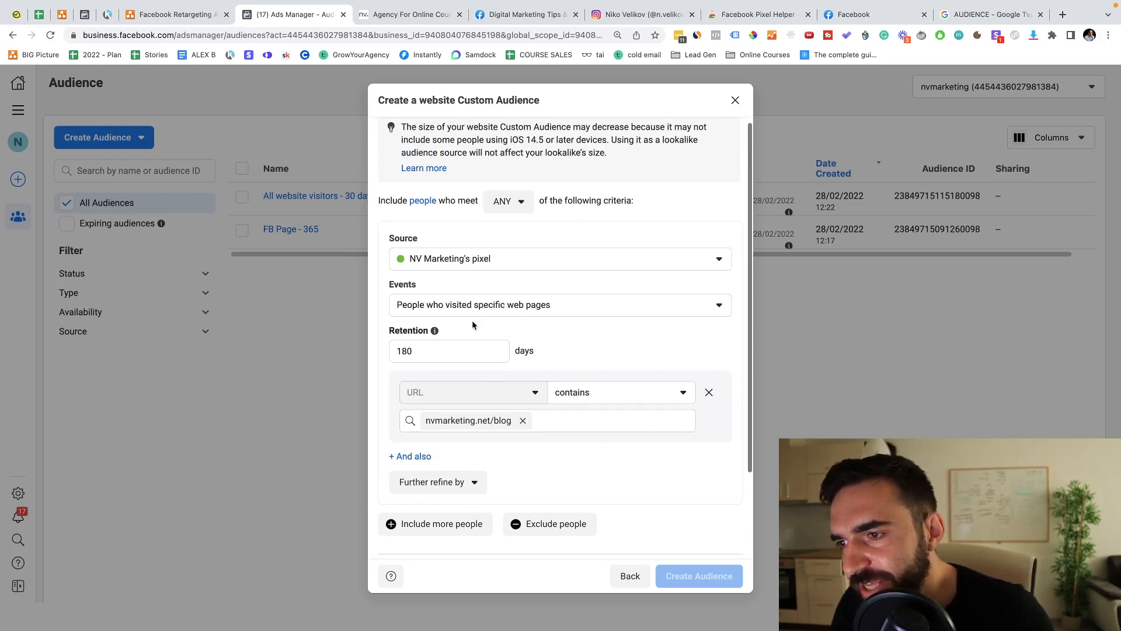
left_click(522, 420)
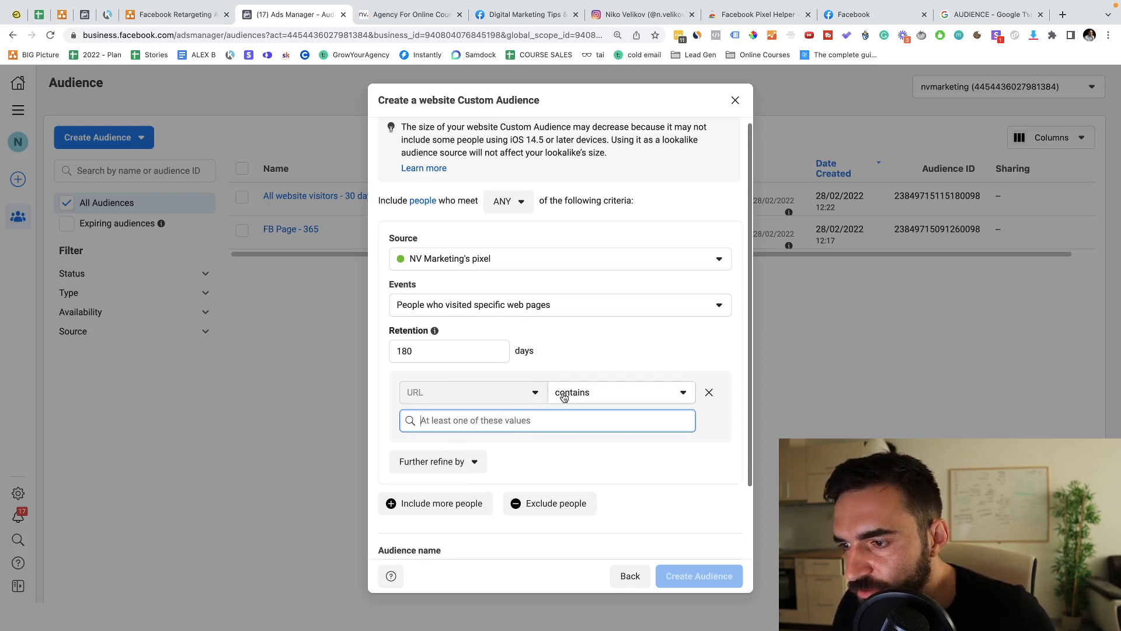
left_click(515, 395)
left_click(455, 305)
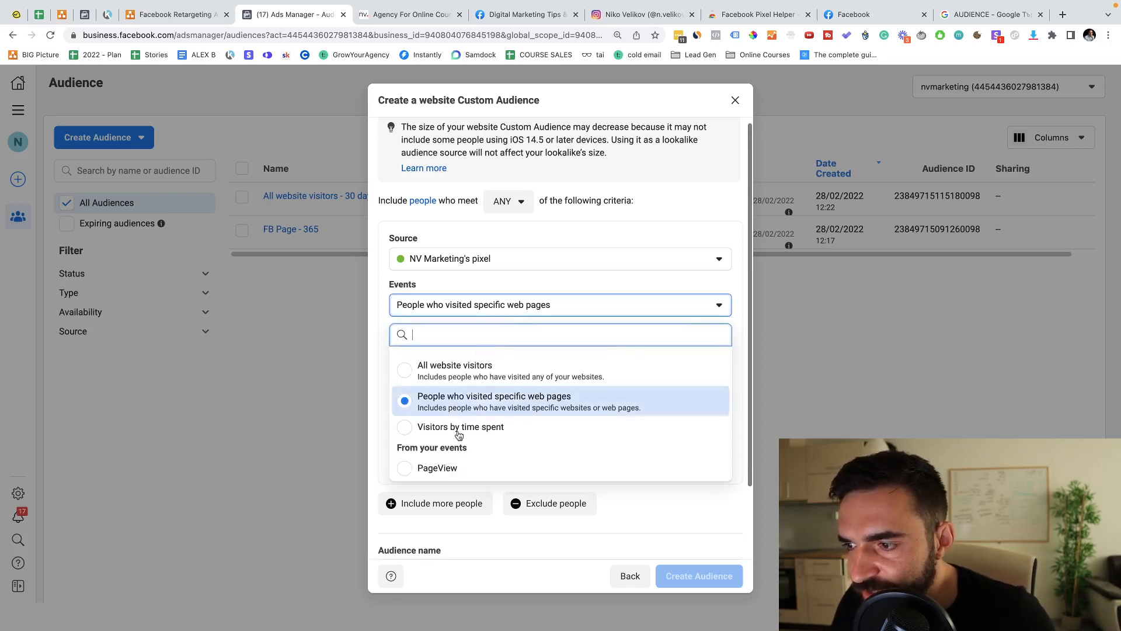
left_click(447, 431)
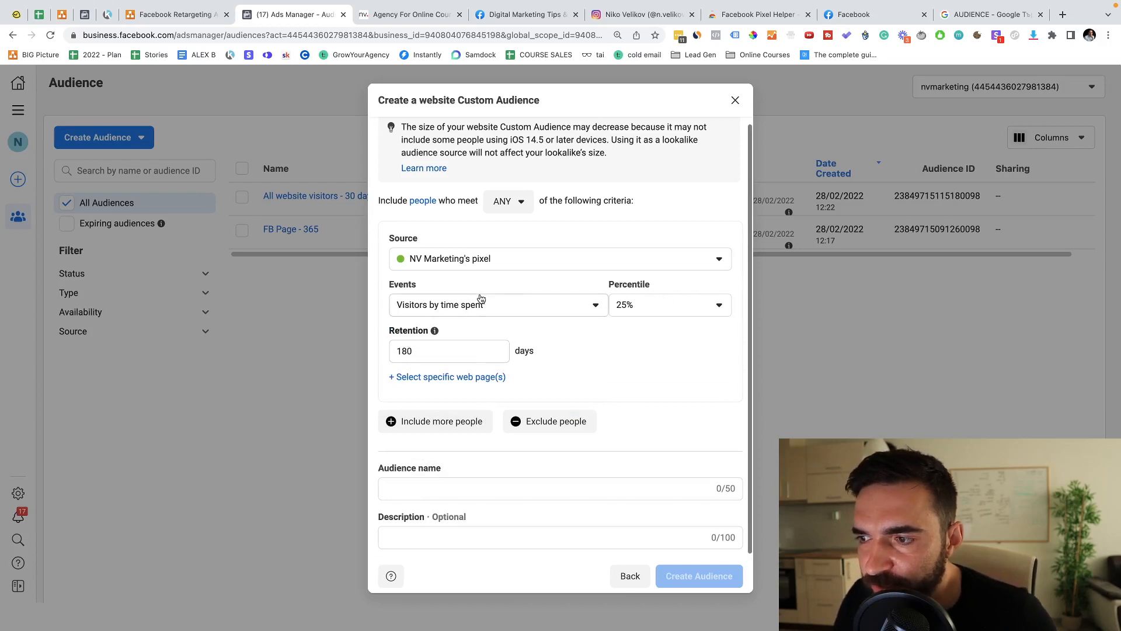
left_click(677, 310)
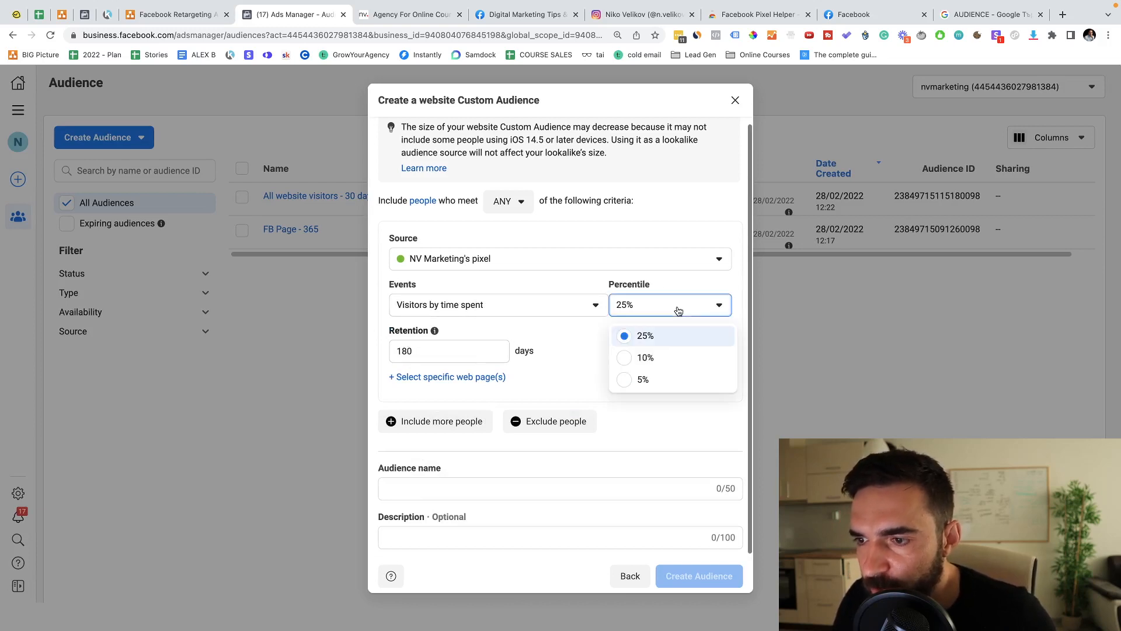
left_click(664, 379)
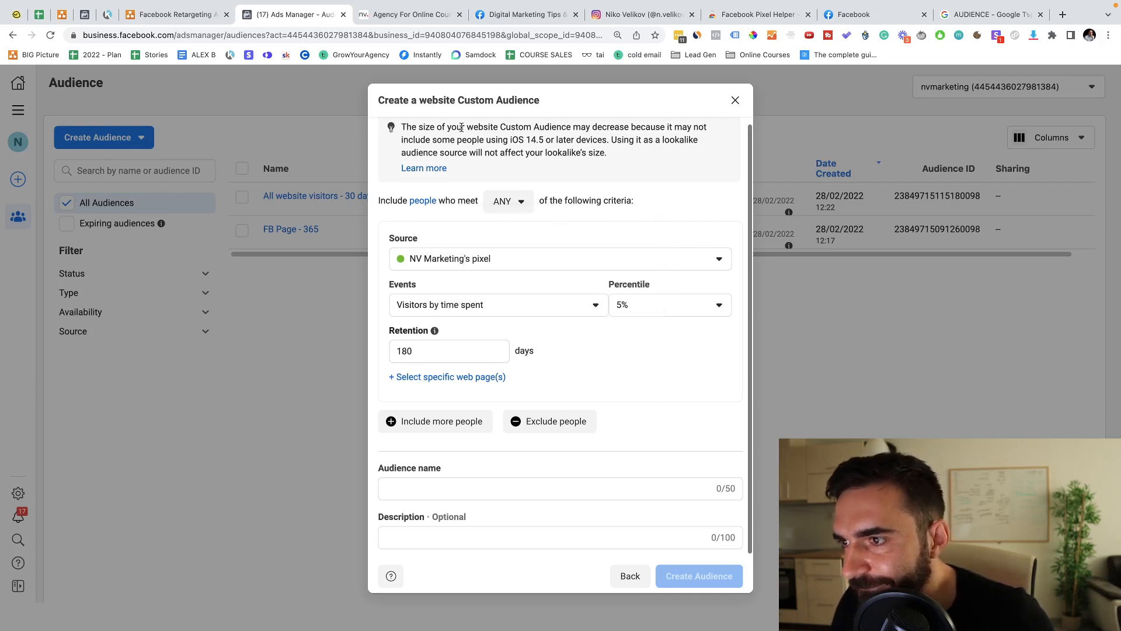
Step: Close the website audience form without creating the audience and start a new custom audience
scroll(532, 267, "up", 1)
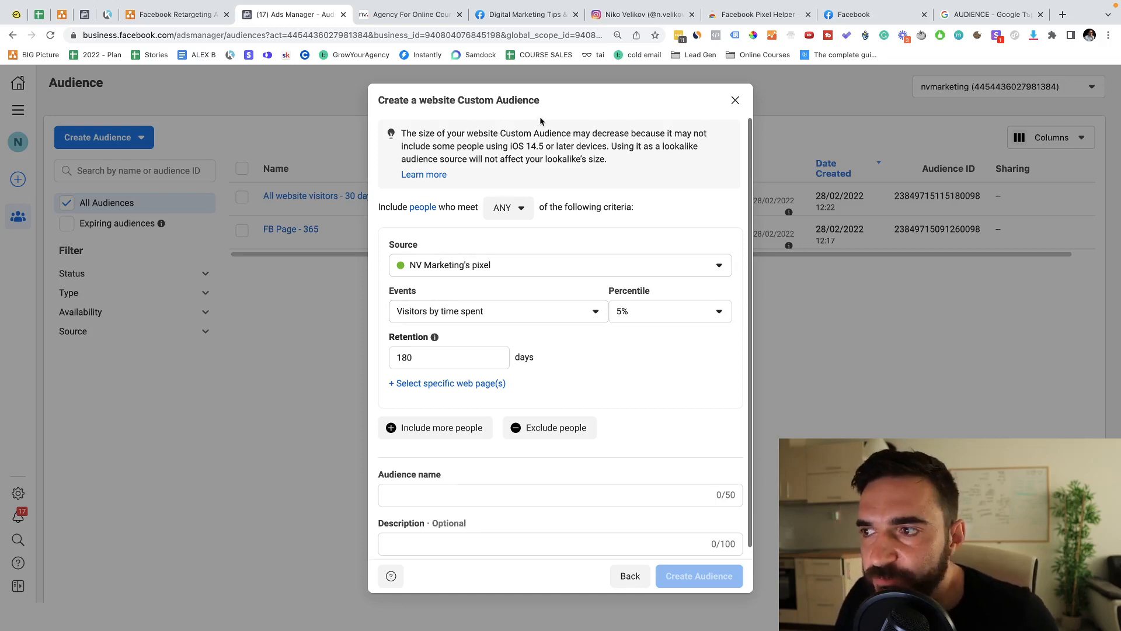
left_click(467, 494)
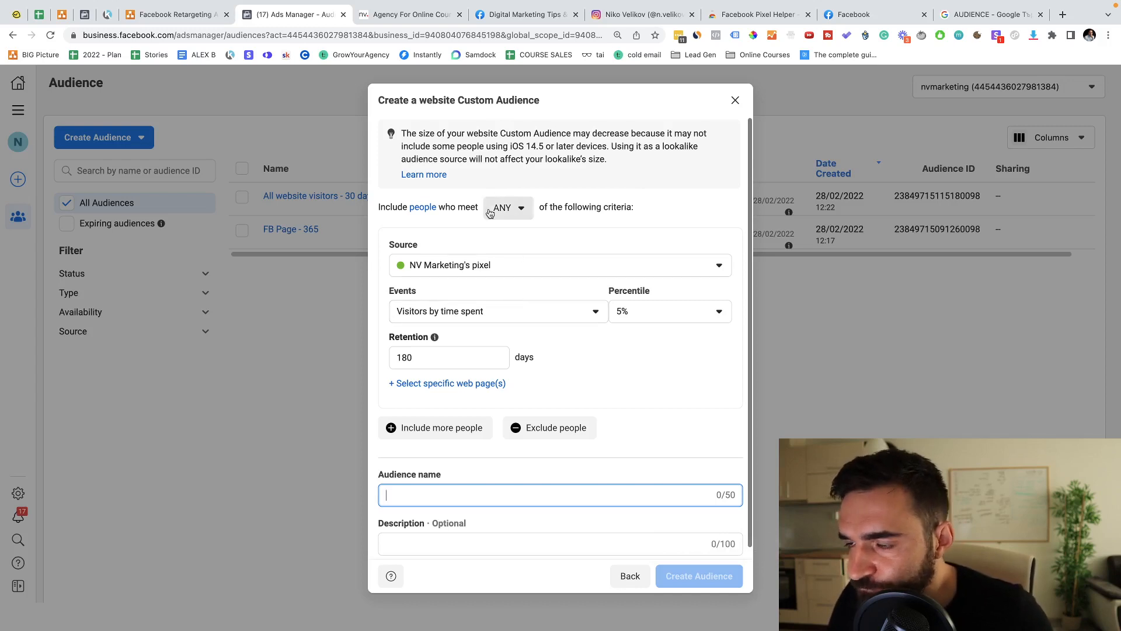
left_click(736, 101)
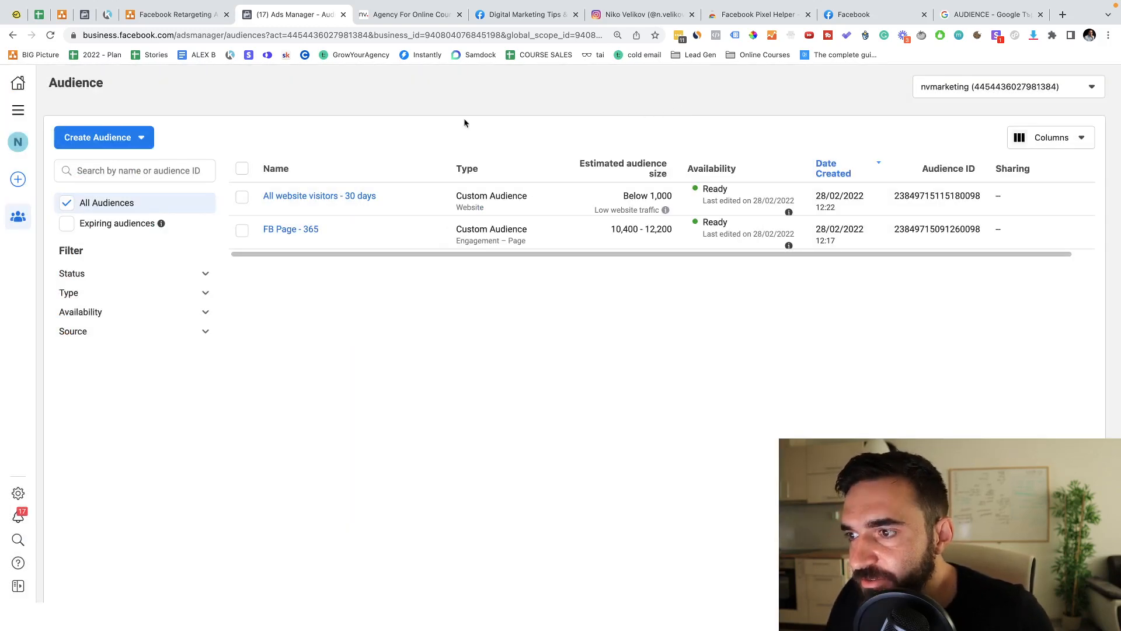
left_click(134, 138)
left_click(137, 170)
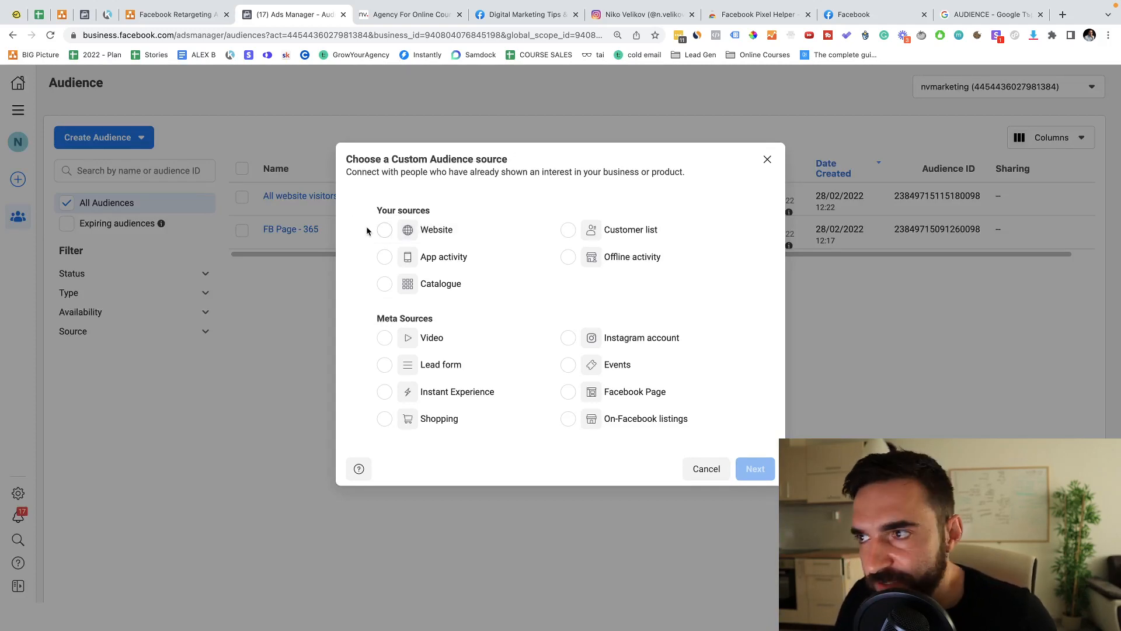
Step: Switch to the retargeting diagram in diagrams.net and delete the AUDIENCE circle
left_click(154, 17)
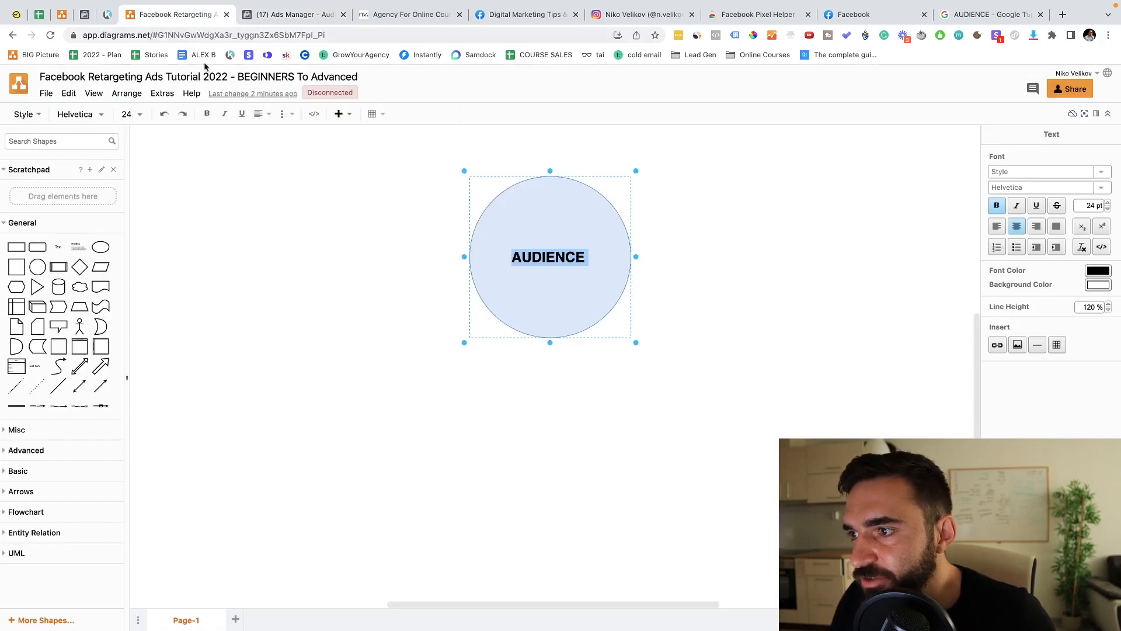
left_click_drag(528, 303, 374, 257)
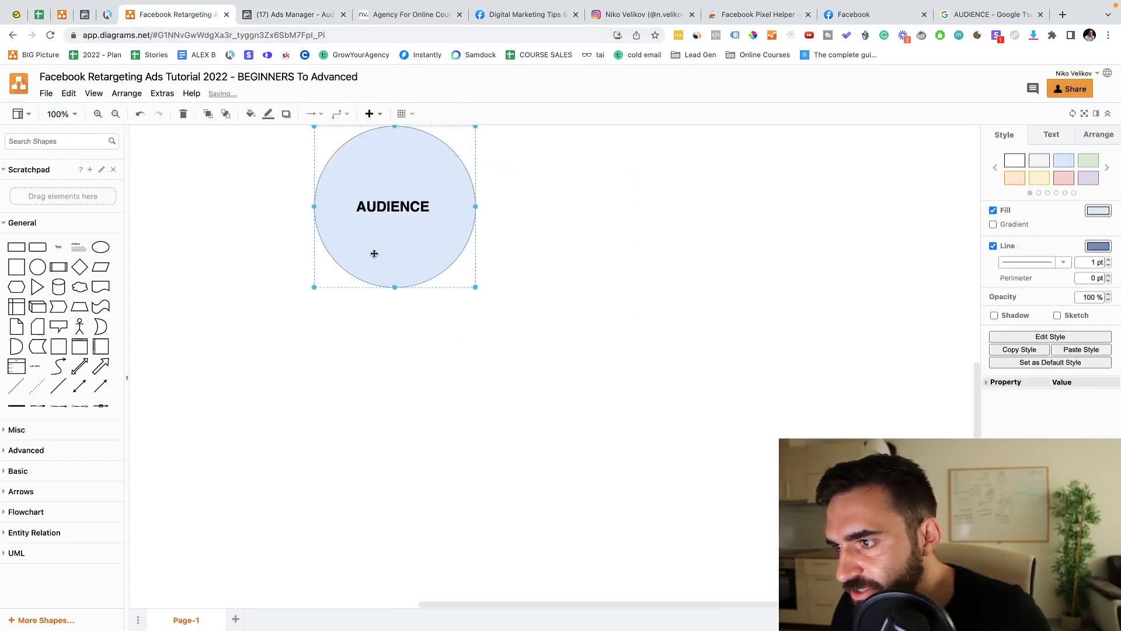
key("Delete")
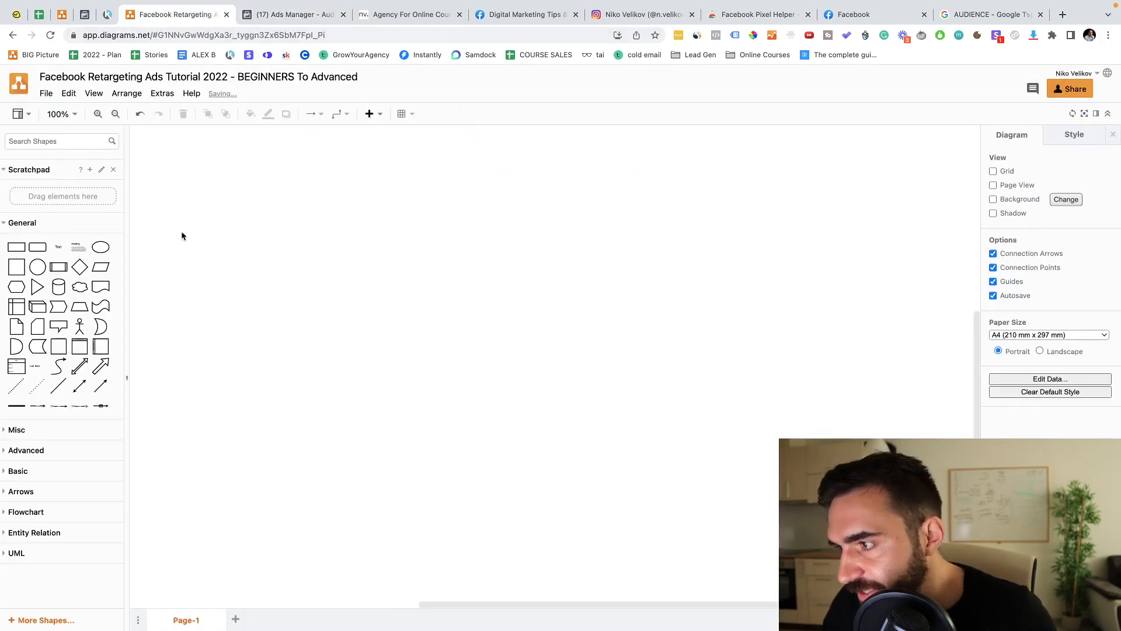
Step: Add a circle to the empty diagram and label it "website traffic" in 10 pt text
left_click(37, 267)
double_click(539, 367)
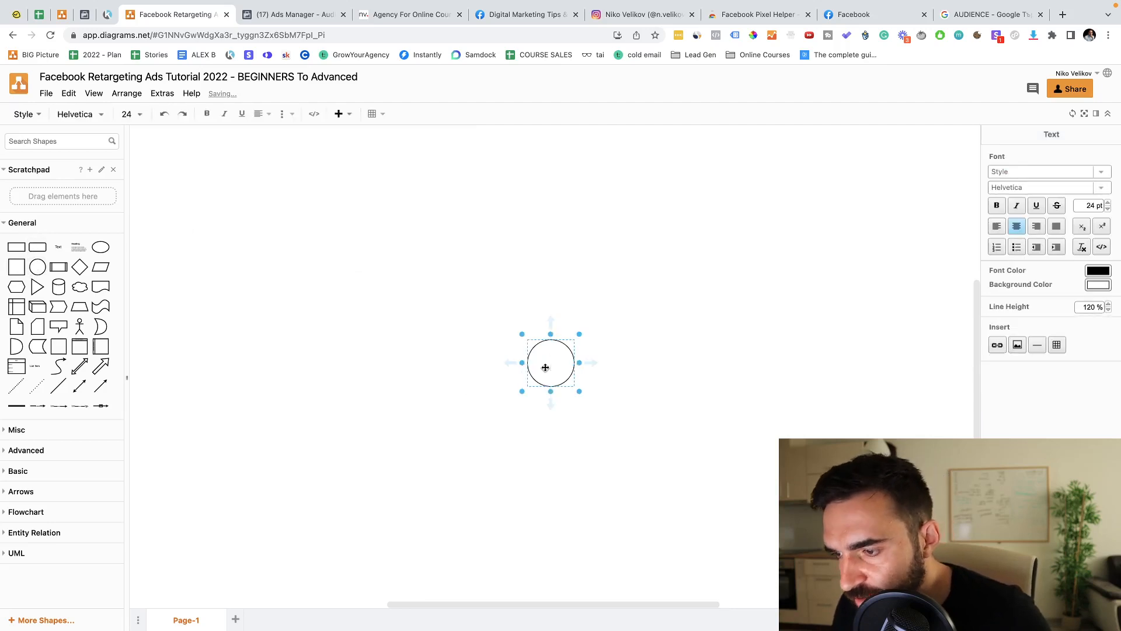
type("W")
key("BackSpace")
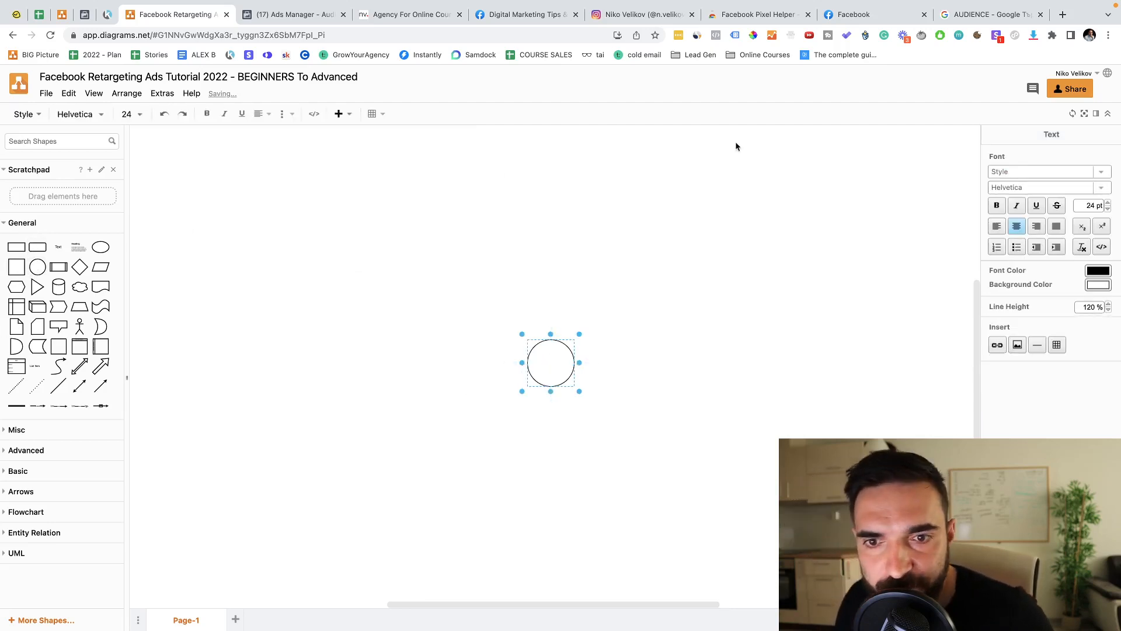
left_click(1108, 209)
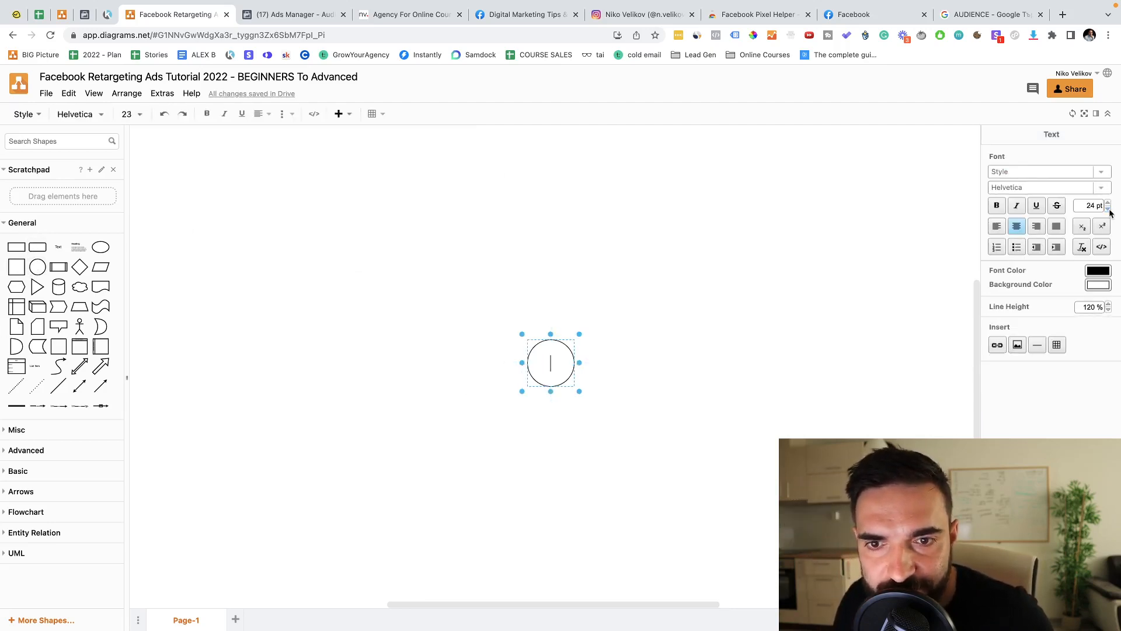
type("webs")
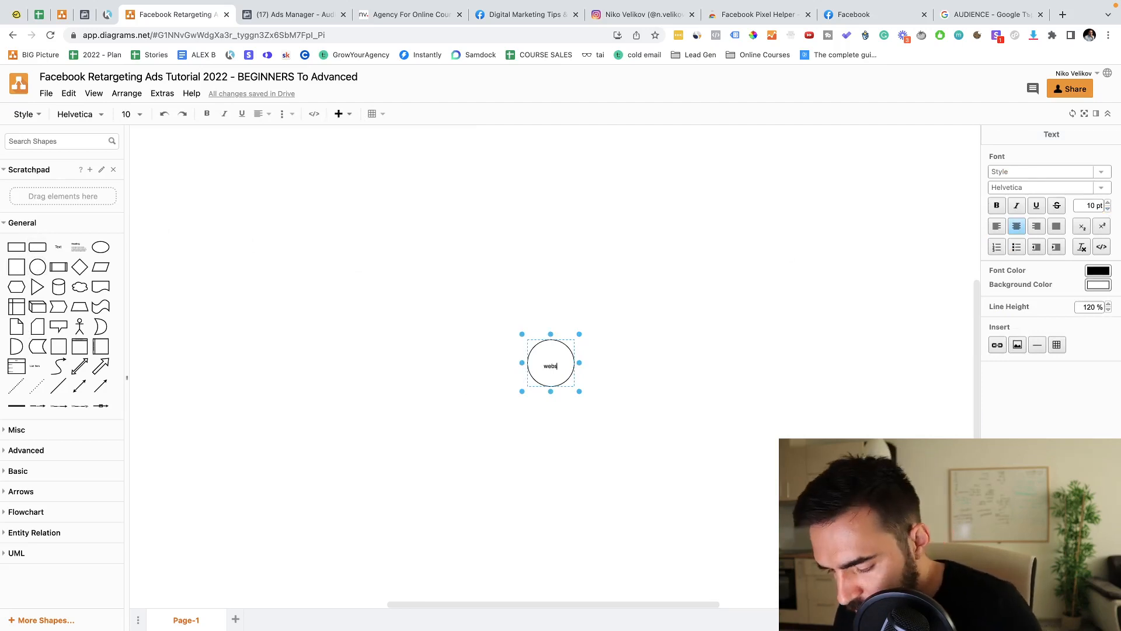
type("ite traffic")
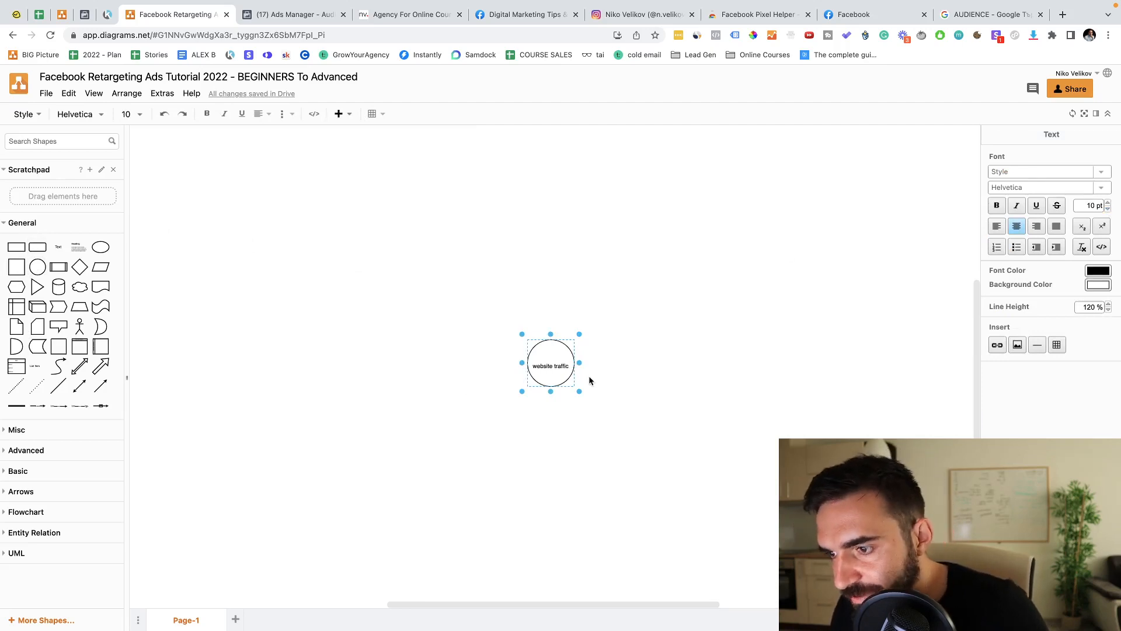
Step: Enlarge the new circle, move it higher on the canvas, and change its label to "website audiences"
left_click_drag(579, 390, 433, 262)
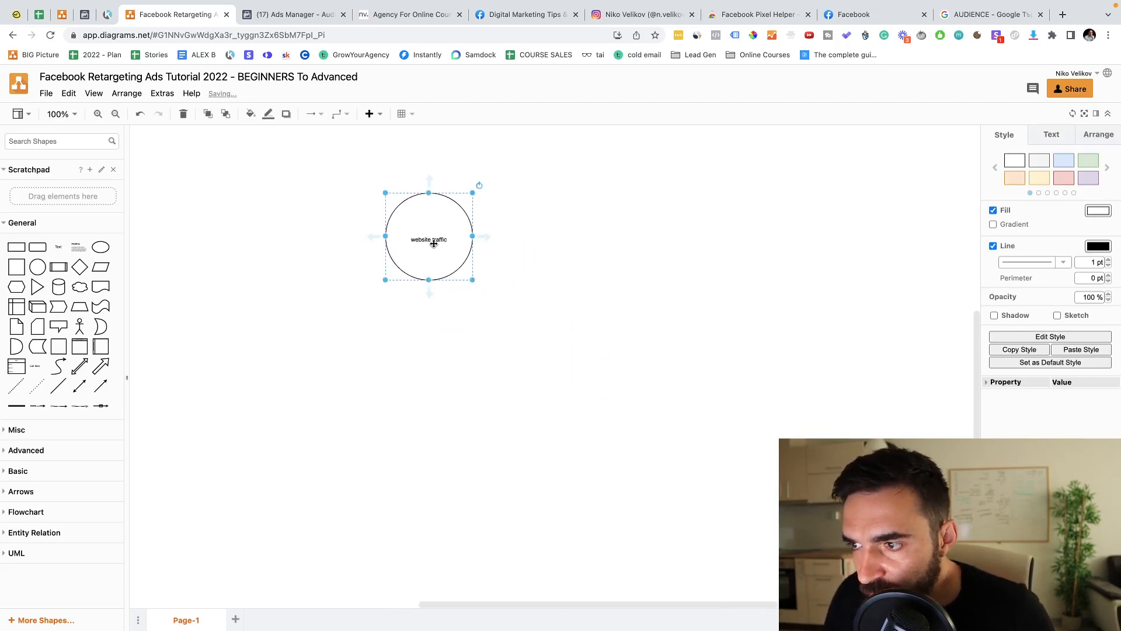
double_click(434, 244)
triple_click(437, 241)
double_click(437, 241)
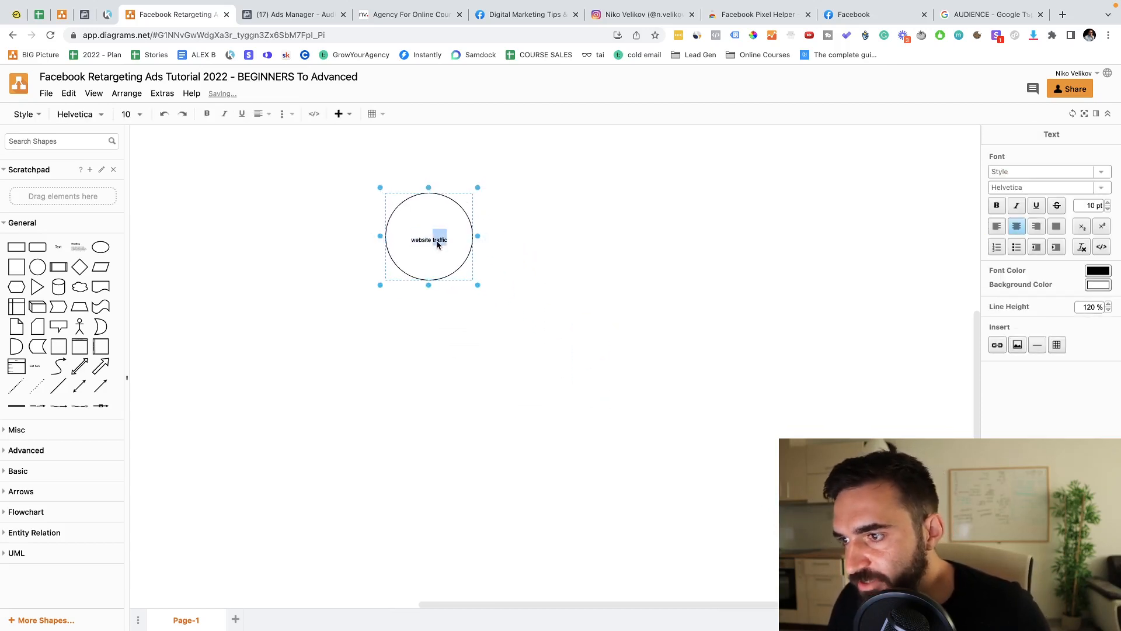
type("audiences")
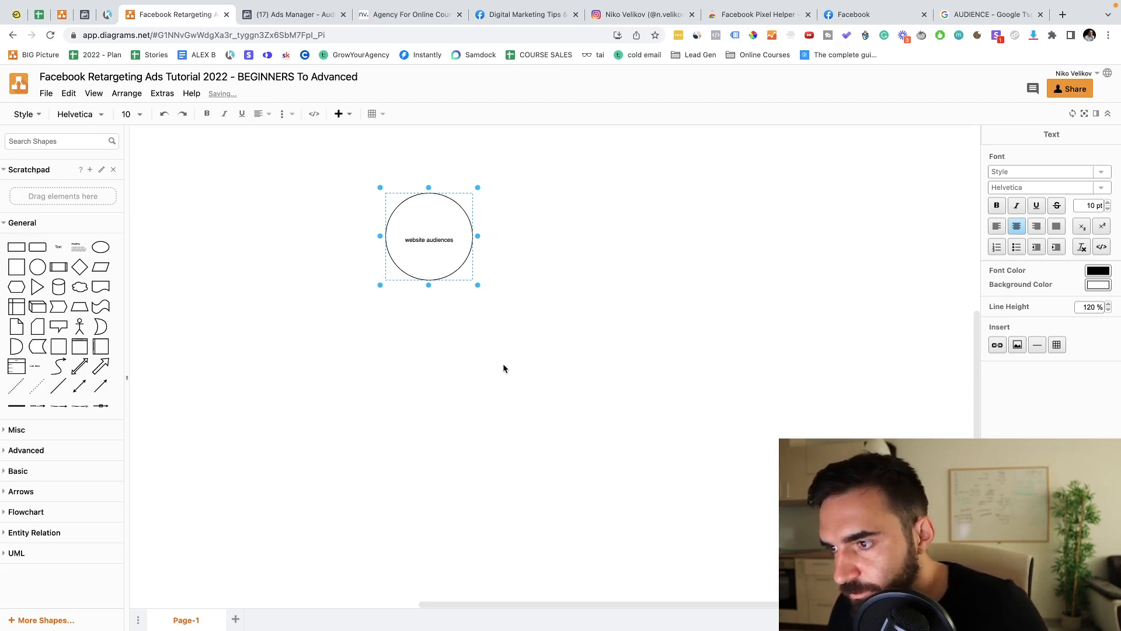
left_click(503, 368)
Step: Give the website audiences circle the light blue style, set its label to 16 pt, and shift it slightly to the right
left_click(402, 255)
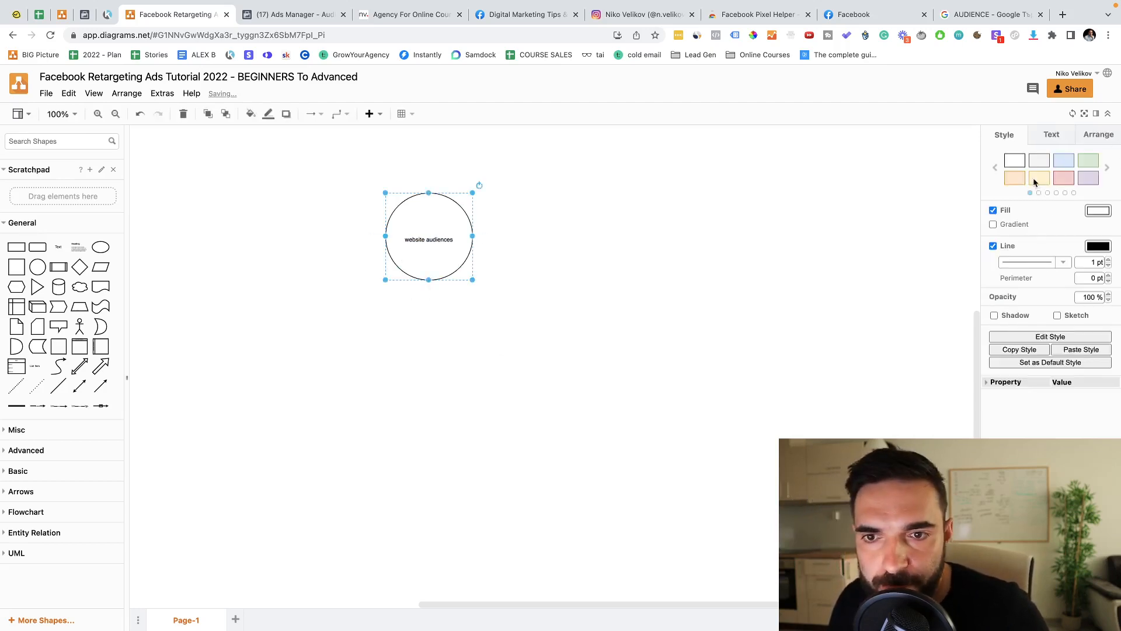
left_click(1056, 165)
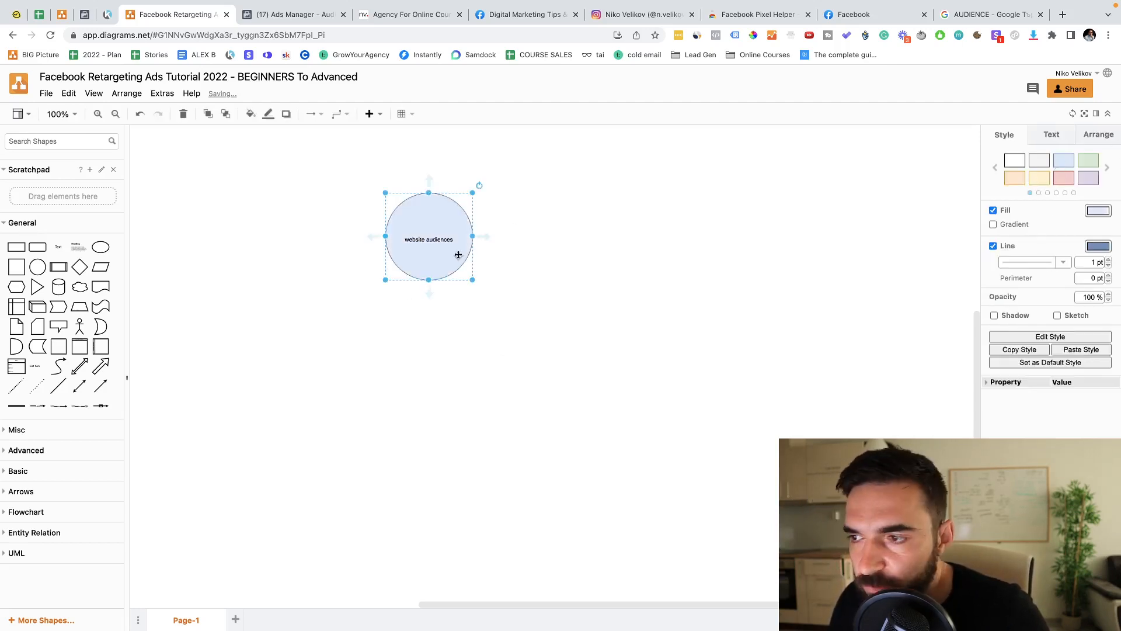
double_click(429, 242)
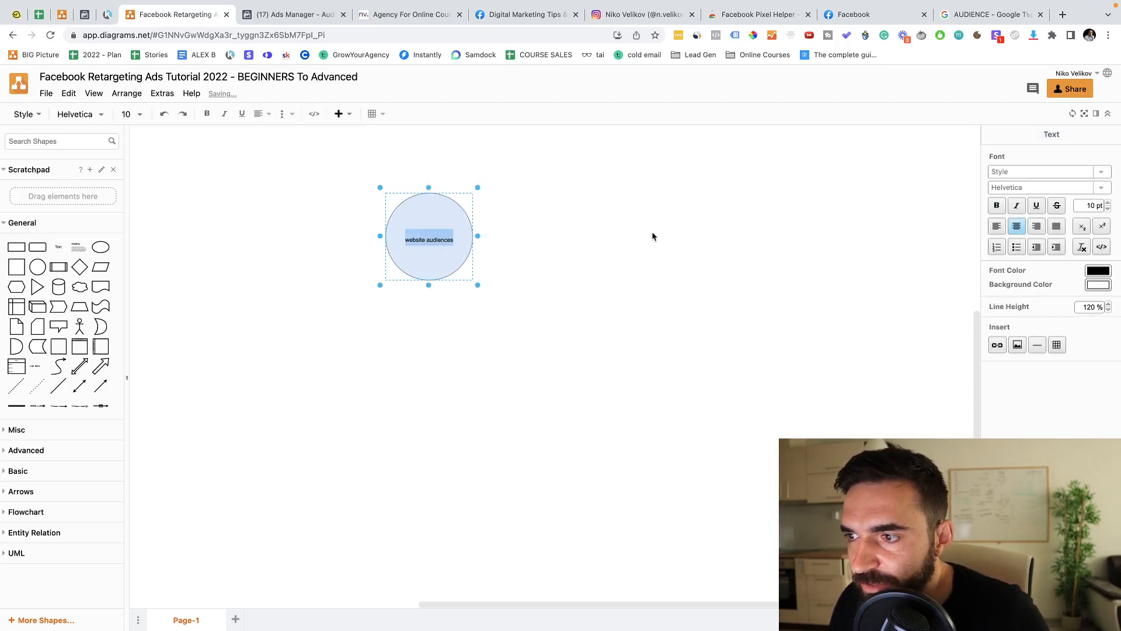
left_click(1108, 203)
left_click(1108, 203)
left_click(1109, 203)
left_click(1108, 203)
left_click(1109, 204)
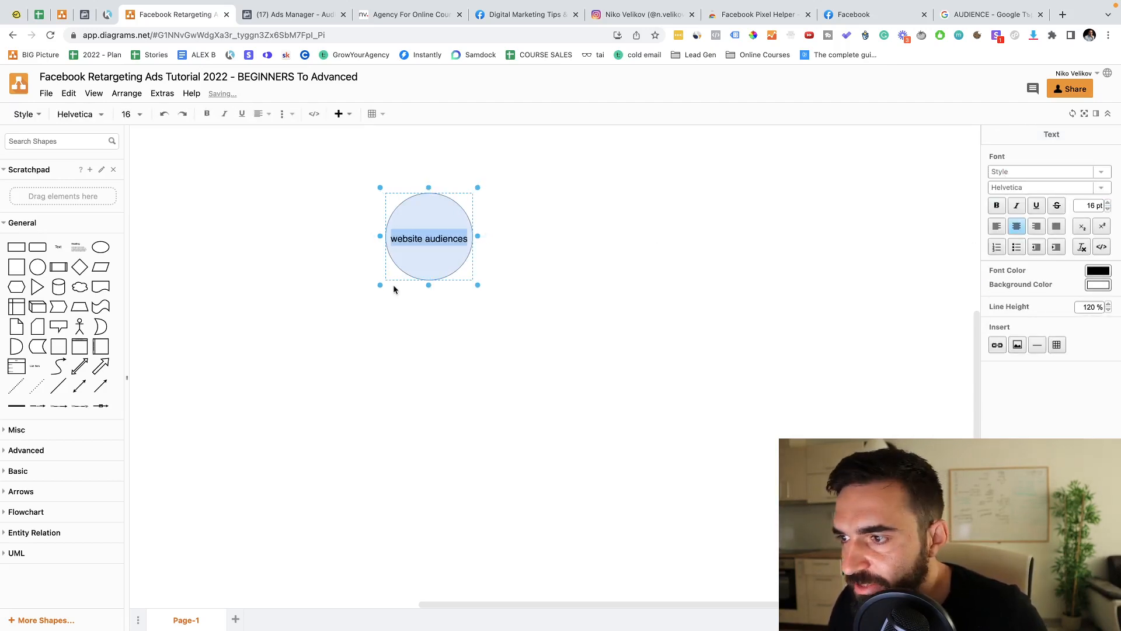
left_click(394, 289)
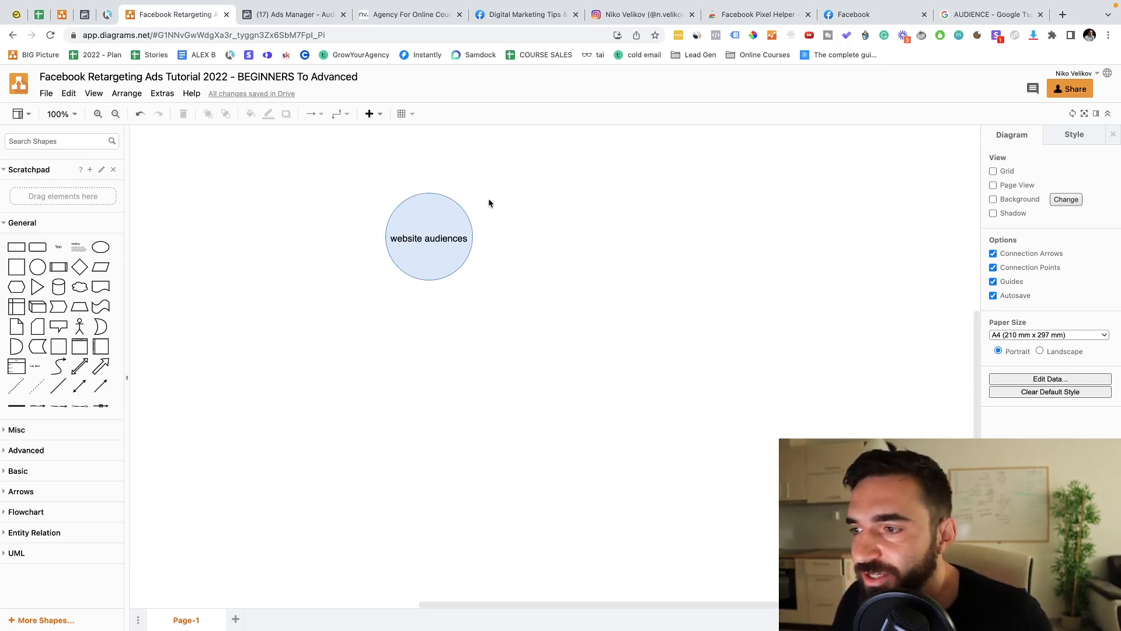
left_click_drag(436, 227, 496, 234)
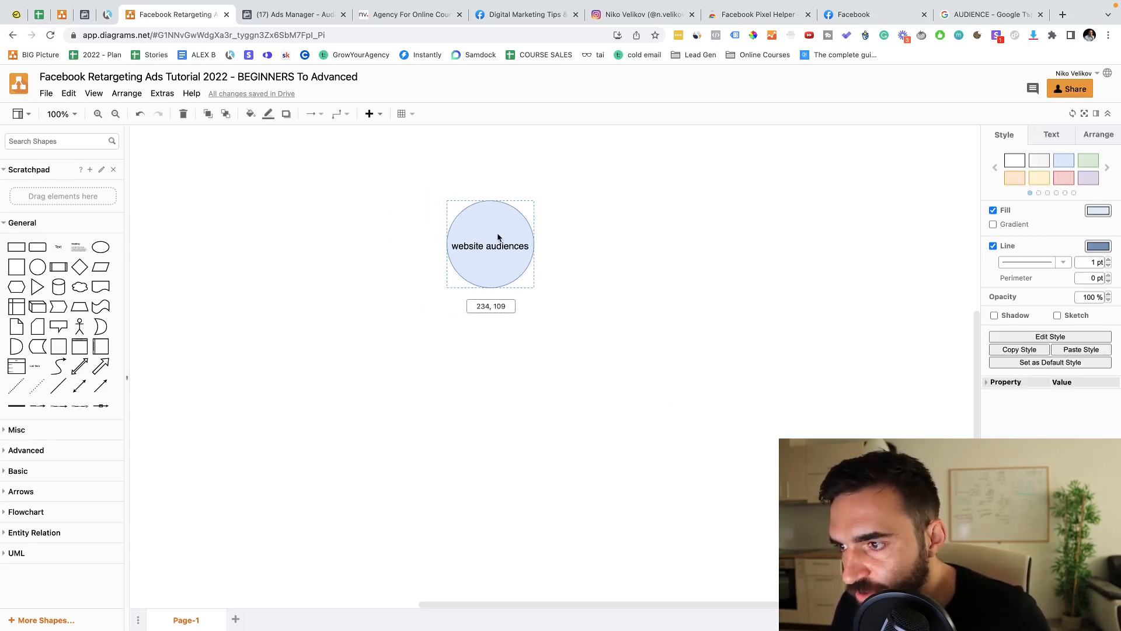
Step: Return to Ads Manager, choose Website as the custom audience source, and continue to the audience form
left_click(301, 15)
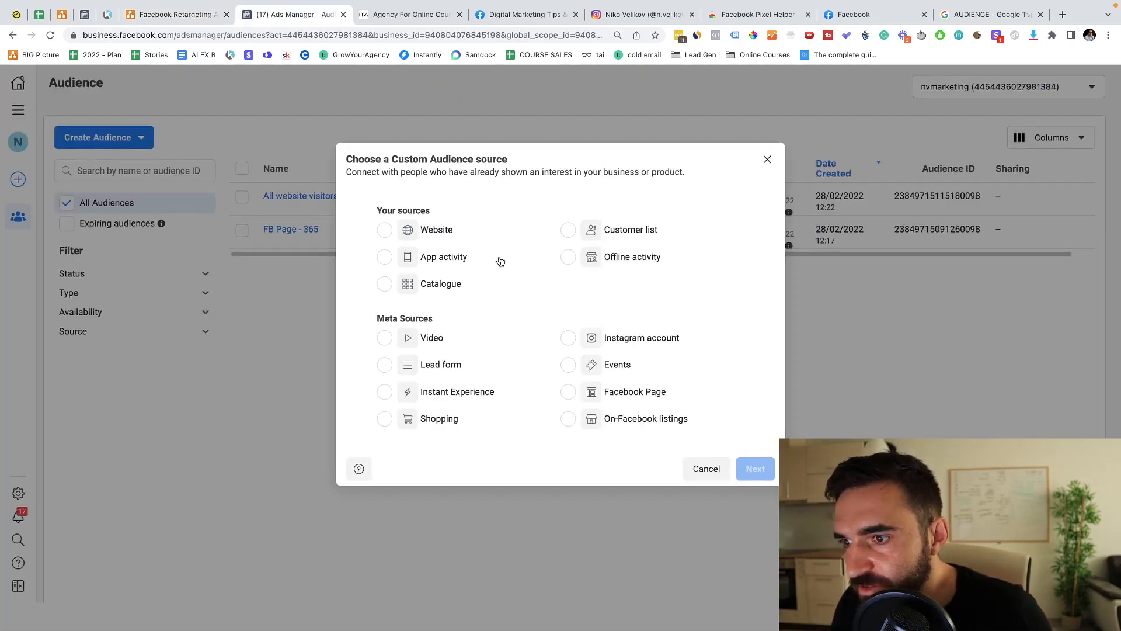
left_click(415, 230)
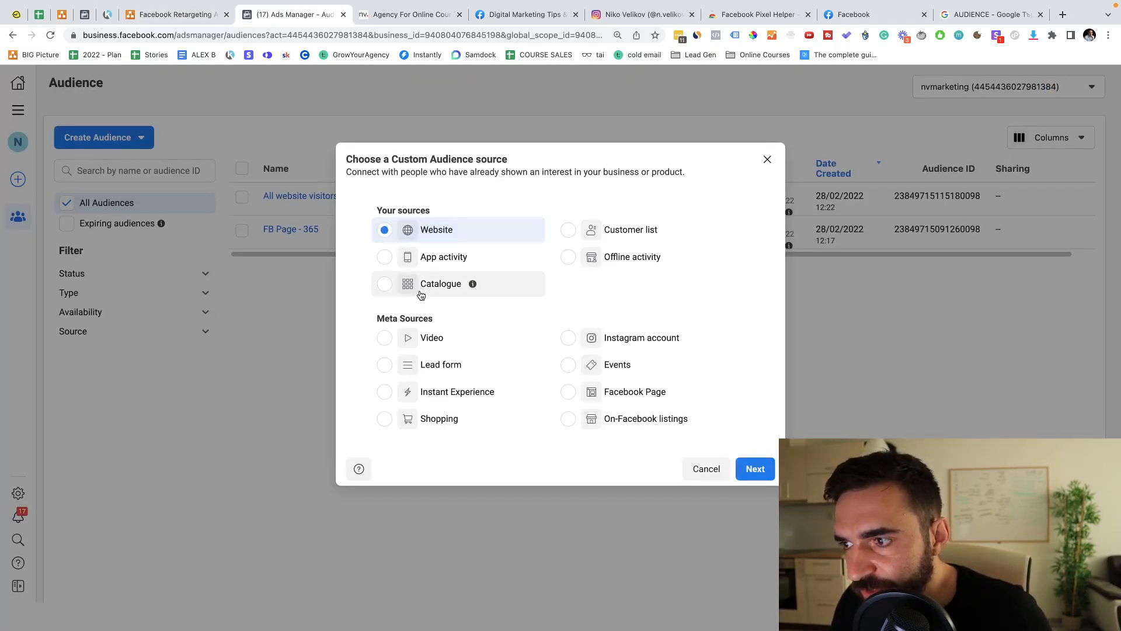
left_click(124, 20)
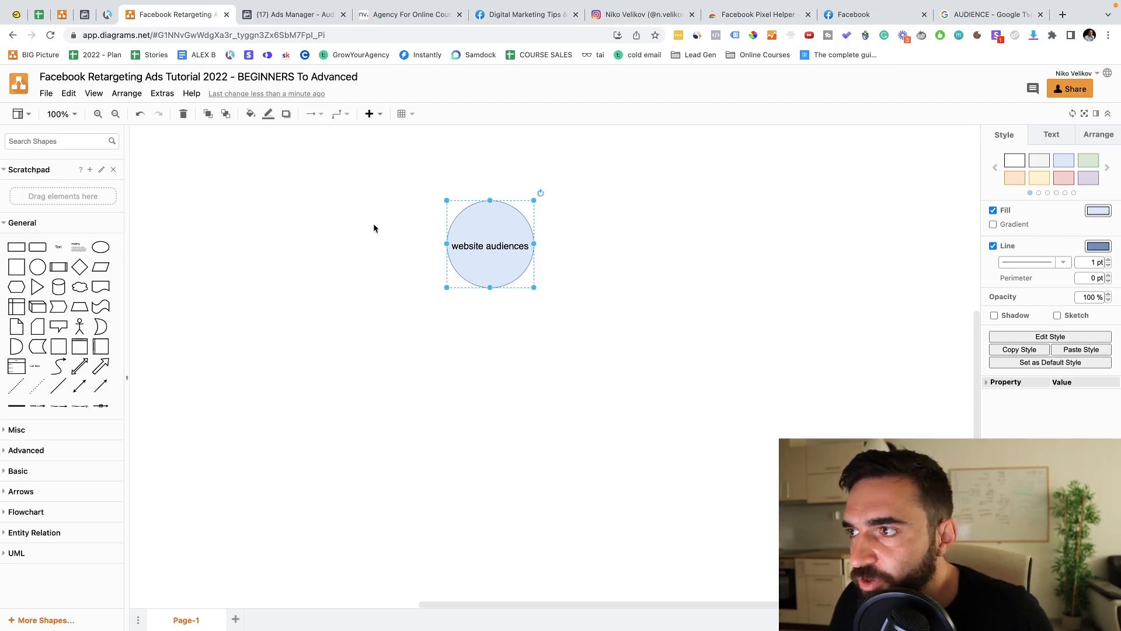
left_click(266, 16)
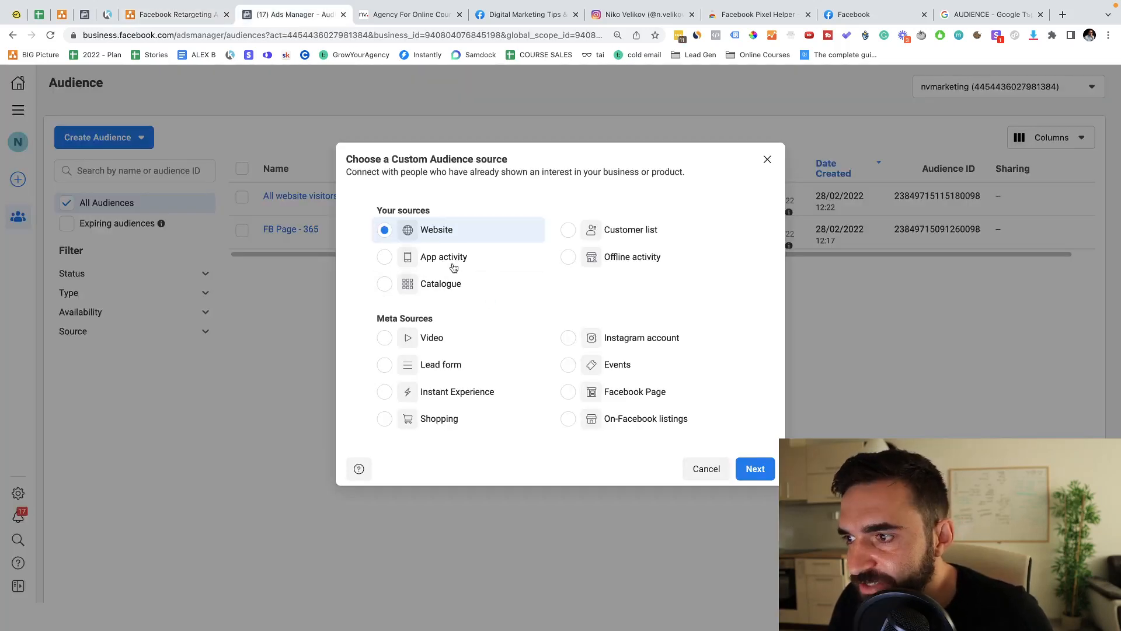
left_click(755, 468)
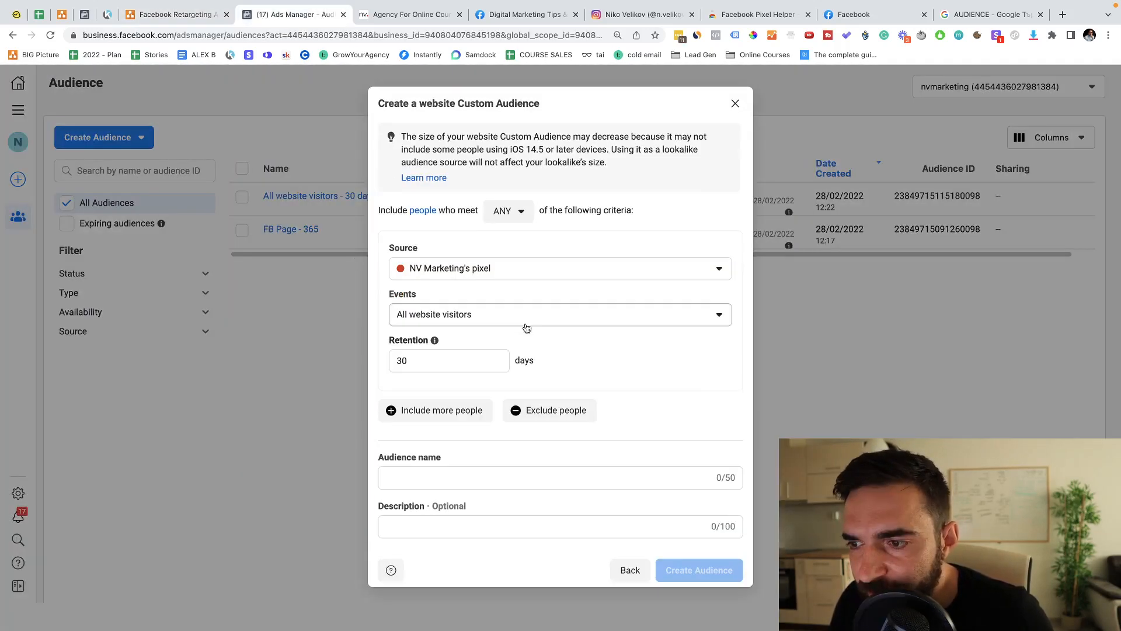
Step: Read the explanation of the retention setting and set the retention for all website visitors to 1 day
left_click(445, 360)
double_click(446, 360)
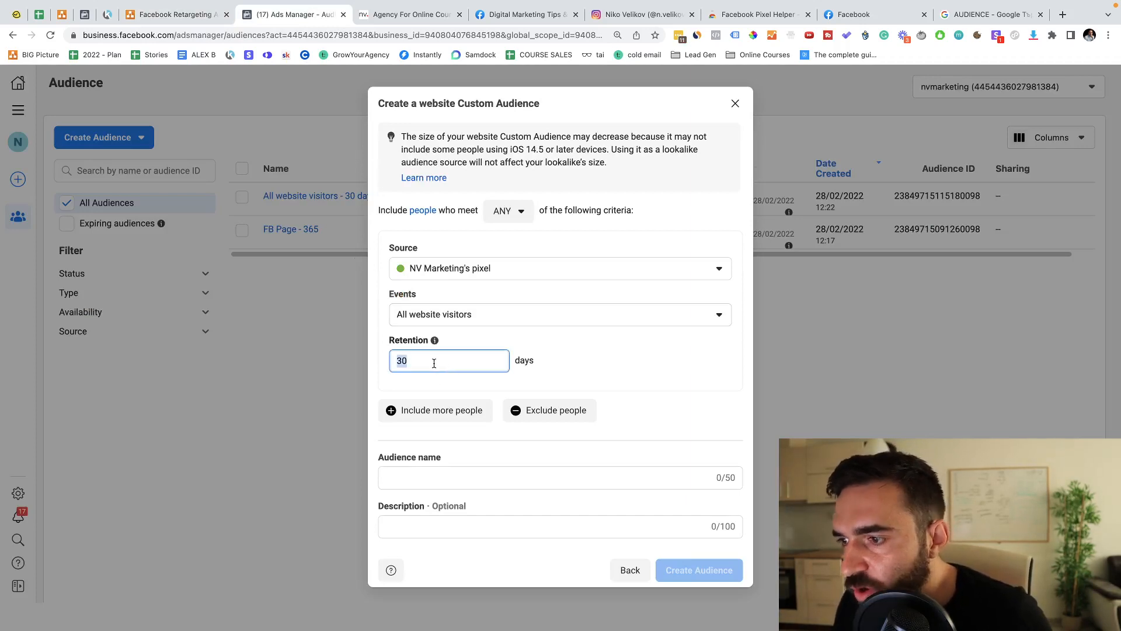
mouse_move(434, 341)
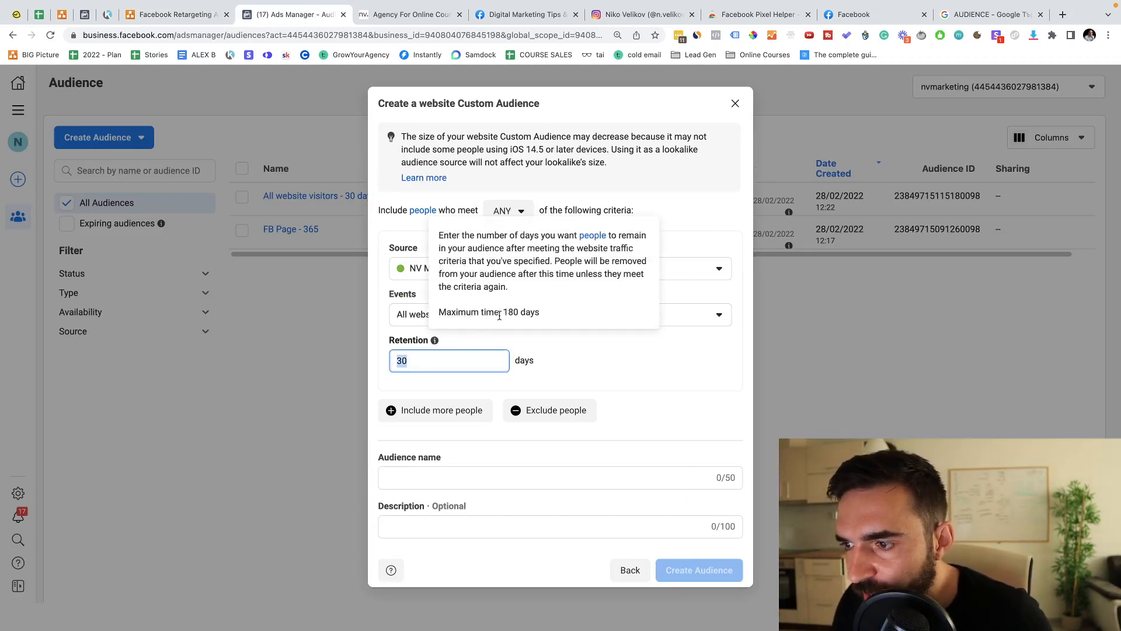
type("1")
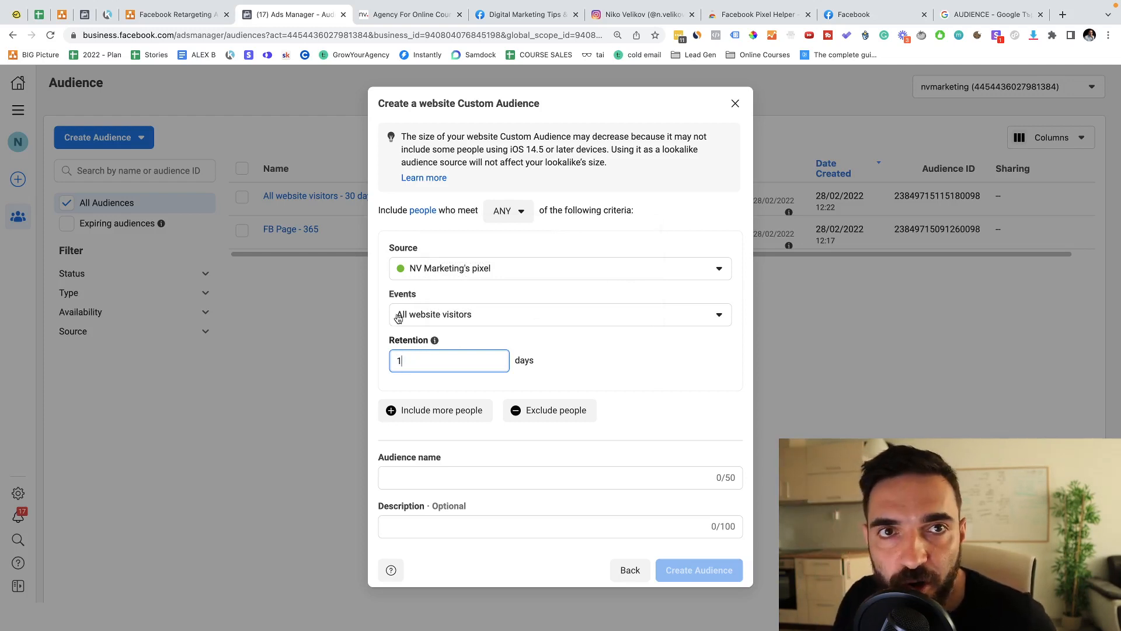
Step: Try retention values of 180 and "14 - 45" for all website visitors, and clear the retention value
left_click(581, 356)
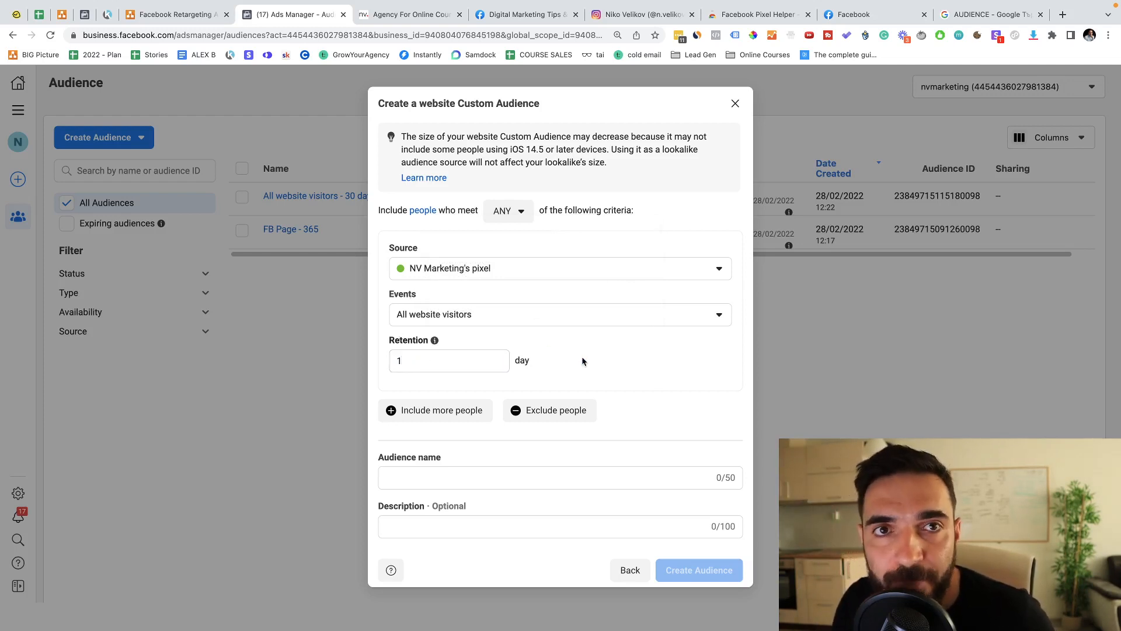
double_click(435, 360)
type("1")
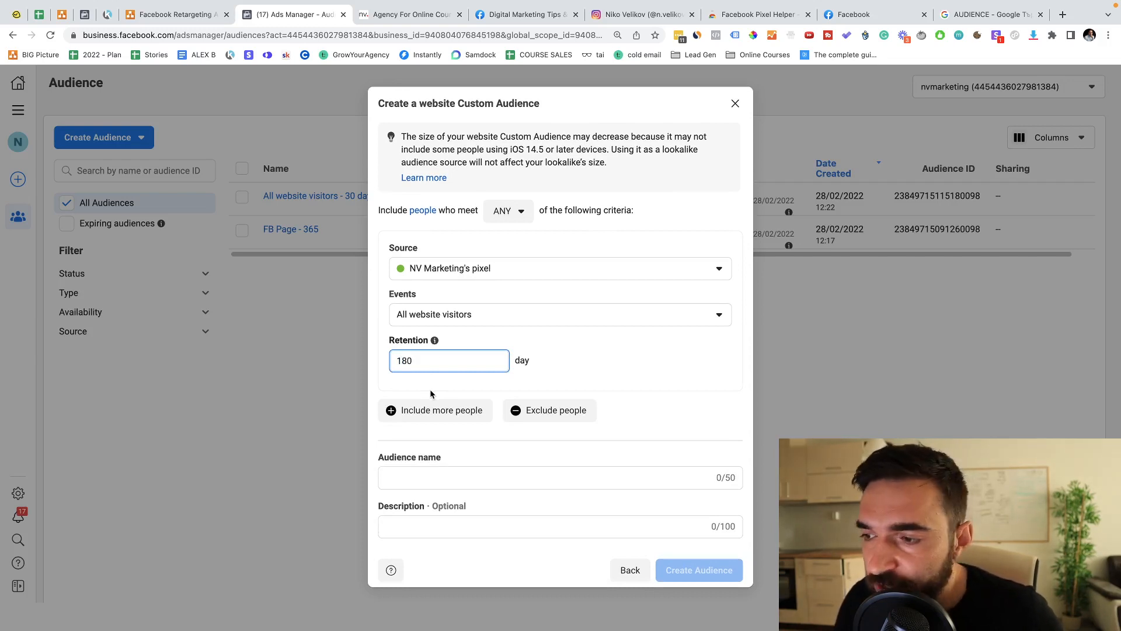
double_click(402, 361)
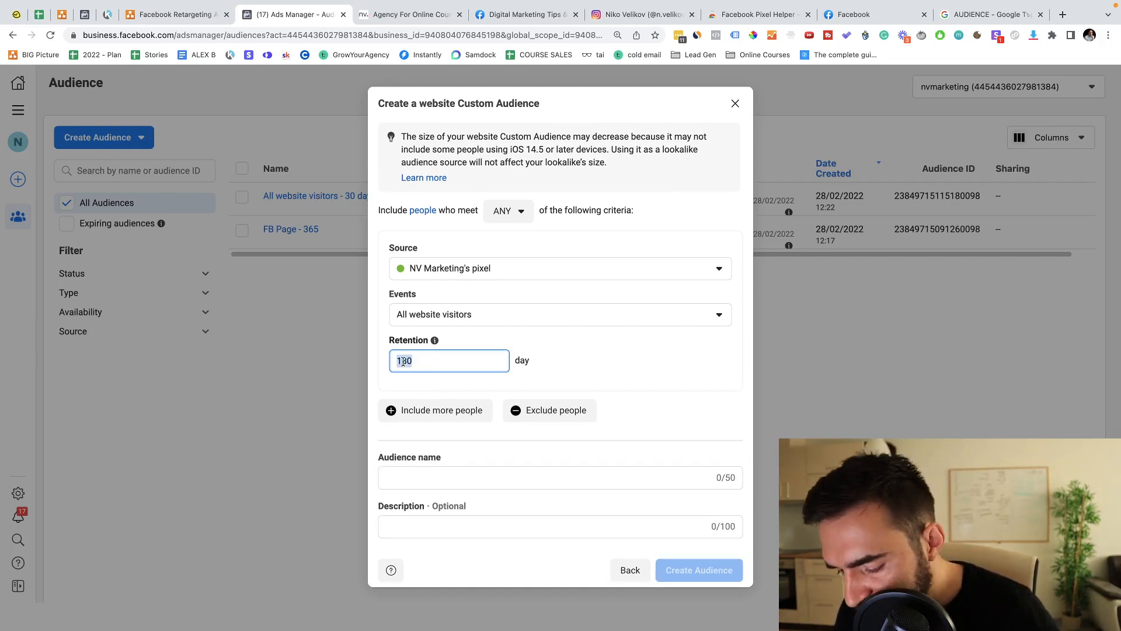
type("14 - 45")
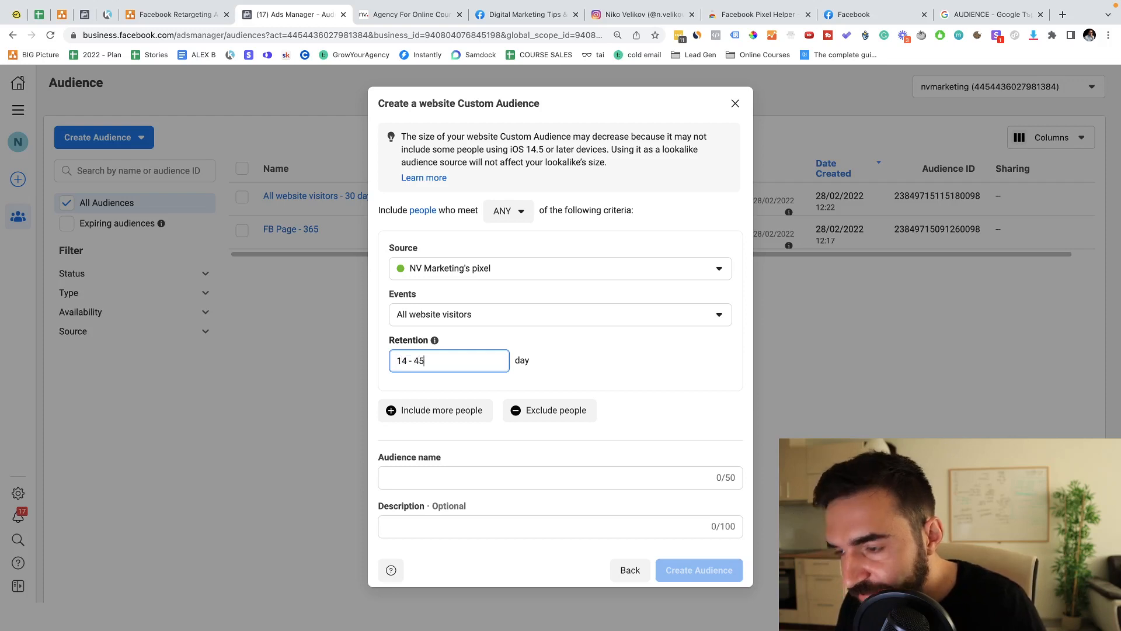
key("BackSpace")
key("BackSpace")
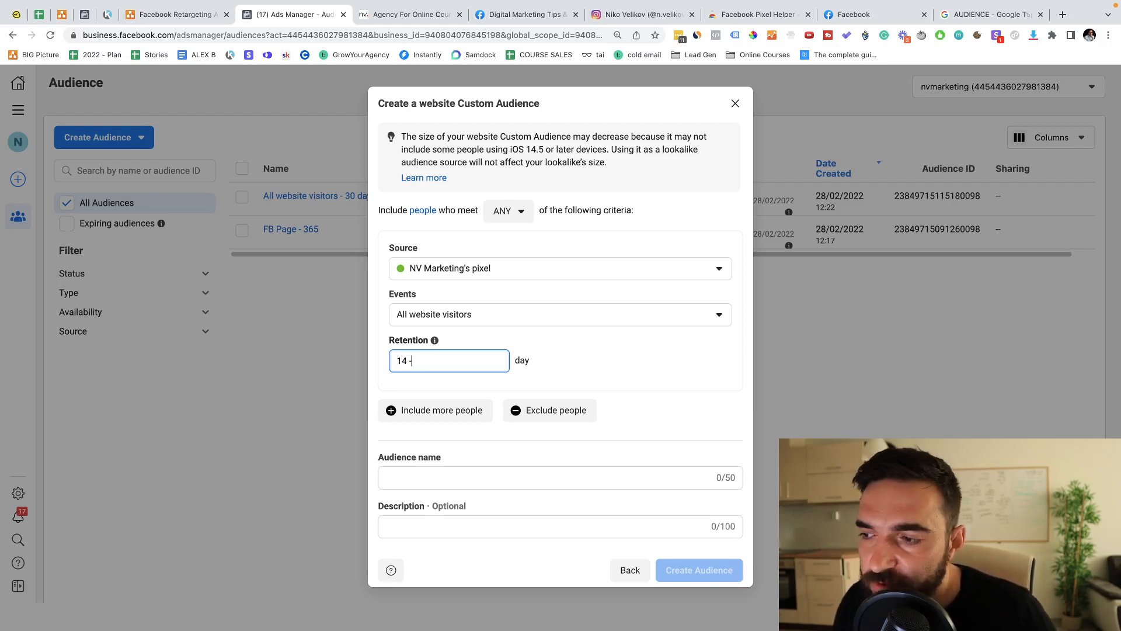
key("BackSpace")
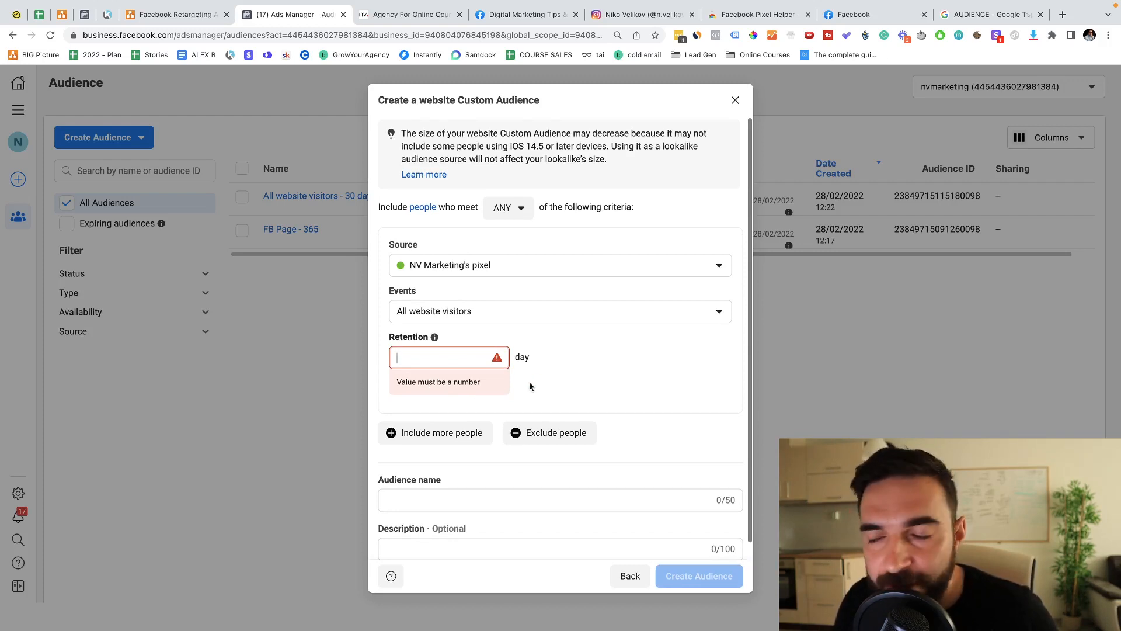
Step: Switch to the retargeting diagram, move the website audiences circle to the right, and add a rectangle beside it labelled "Ad #1 -"
left_click(192, 16)
left_click_drag(476, 218, 572, 241)
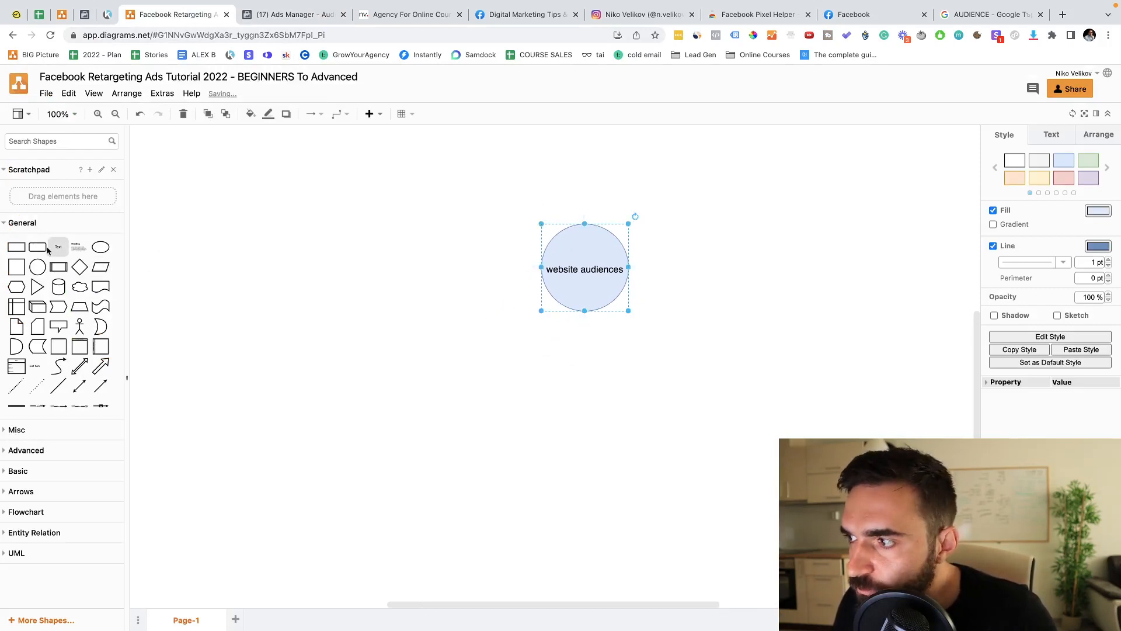
left_click_drag(16, 246, 691, 224)
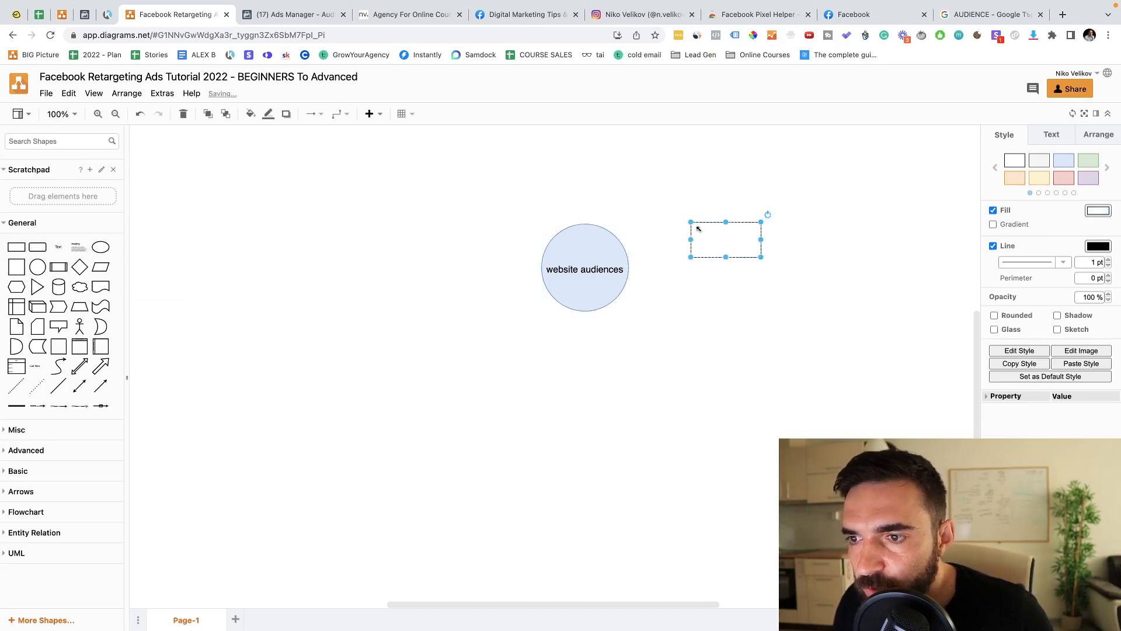
double_click(721, 241)
type("Ad")
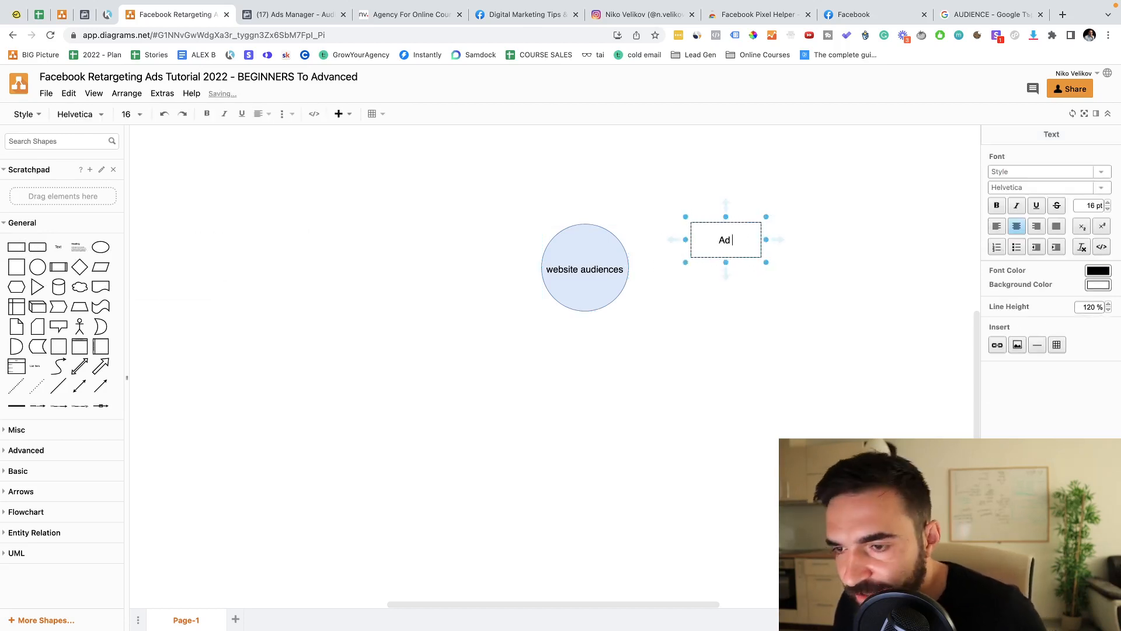
type(" #1 -")
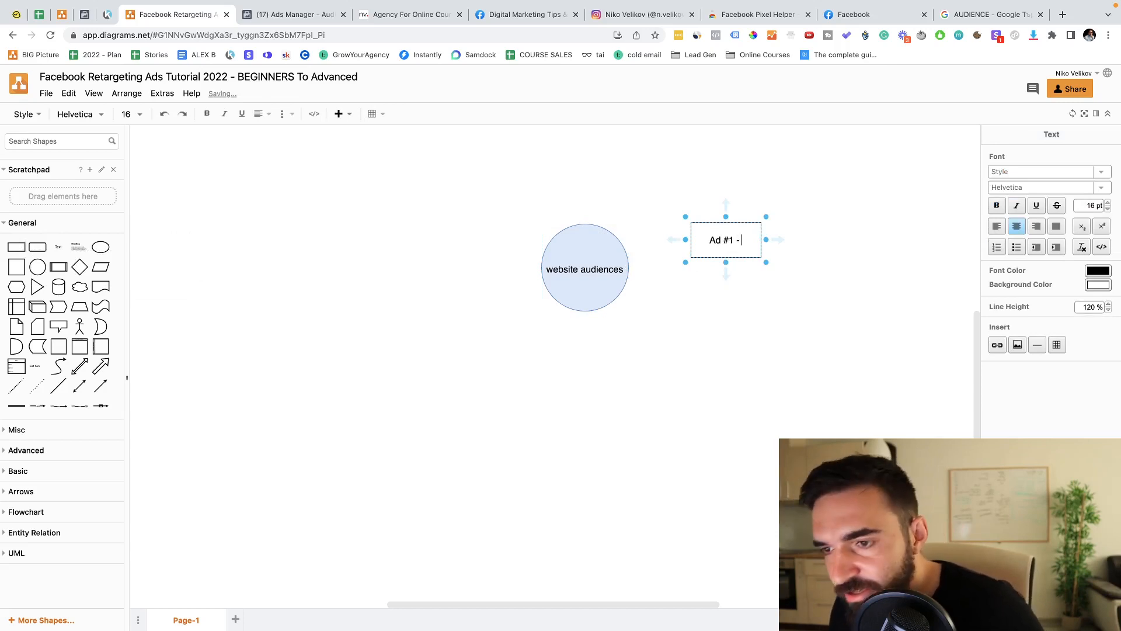
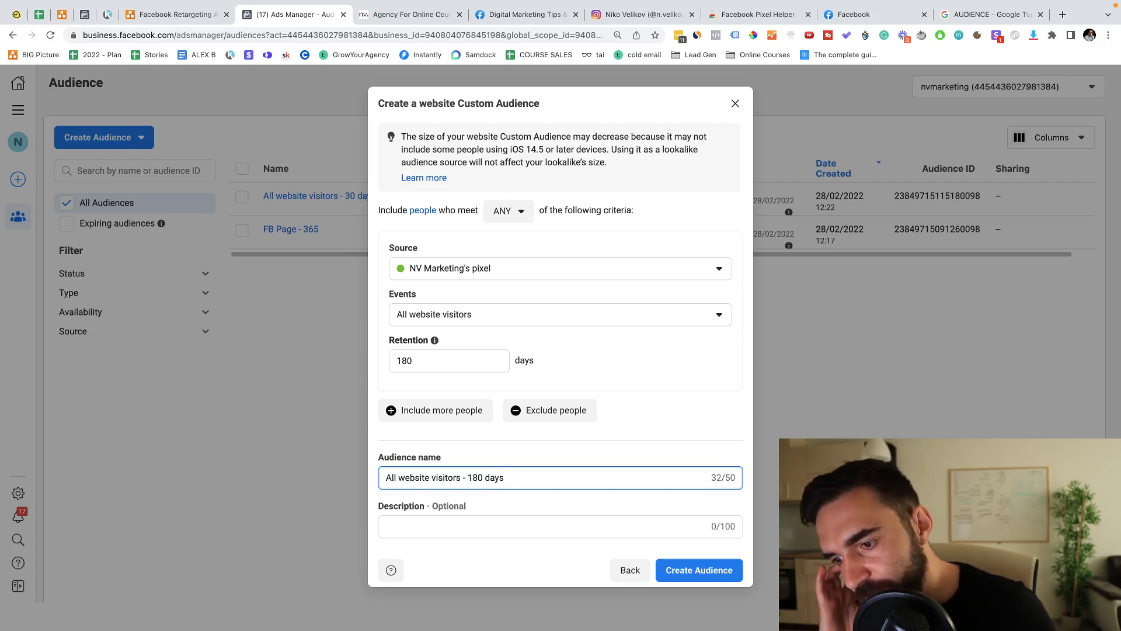
Step: Change the website audience's name to "All website visitors_180 days", create the audience, and close the confirmation
key("BackSpace")
key("BackSpace")
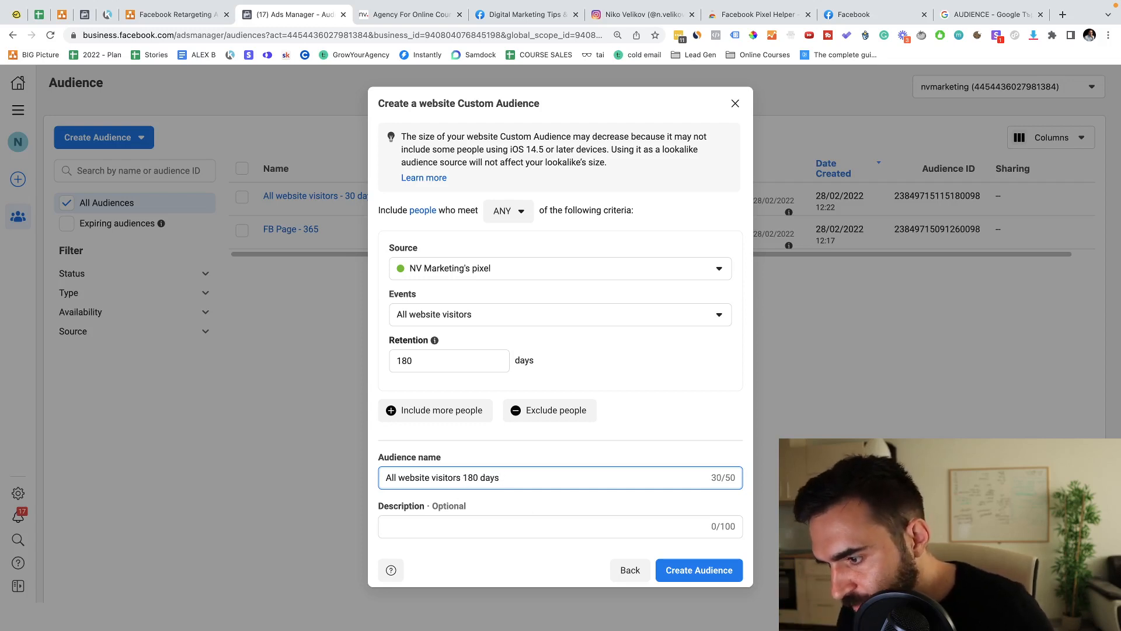
type("__")
key("BackSpace")
key("BackSpace")
key("BackSpace")
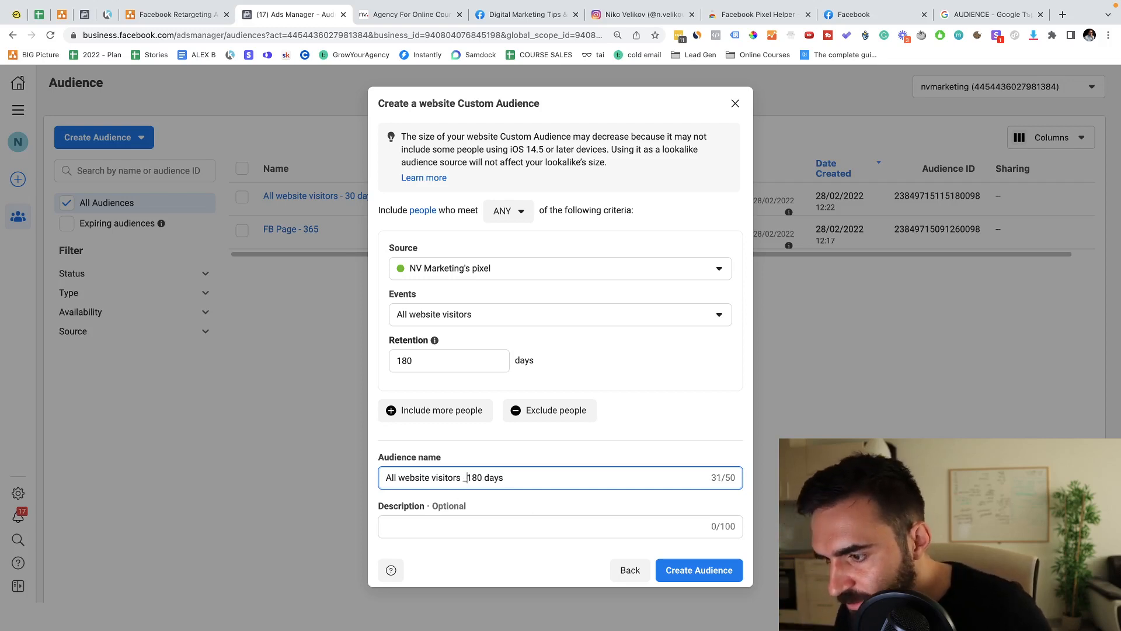
type("_")
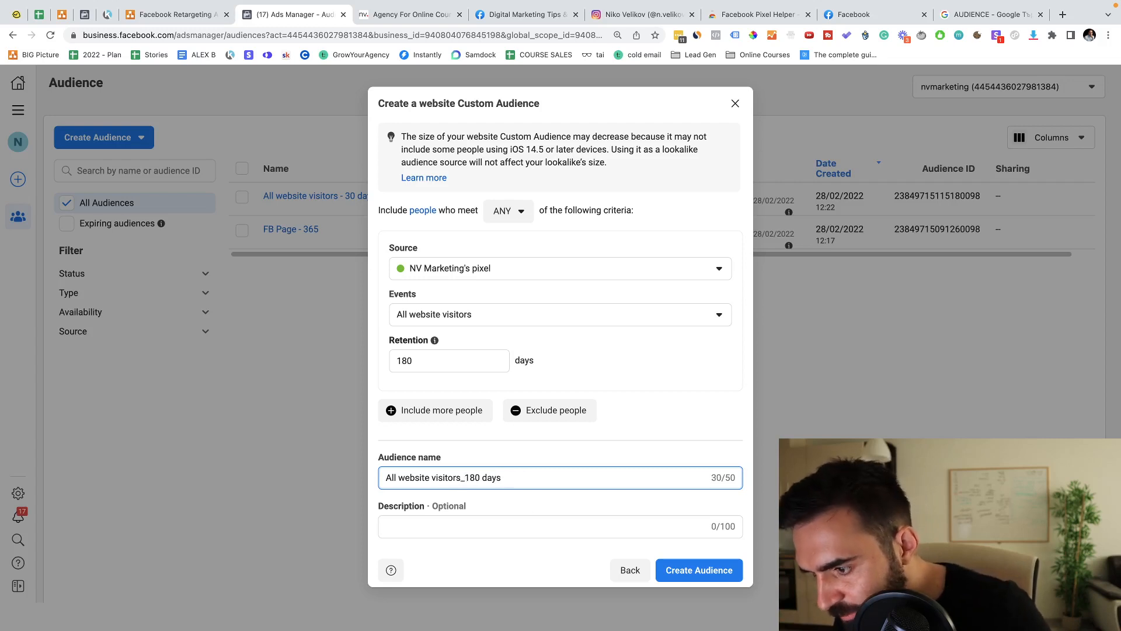
left_click(719, 574)
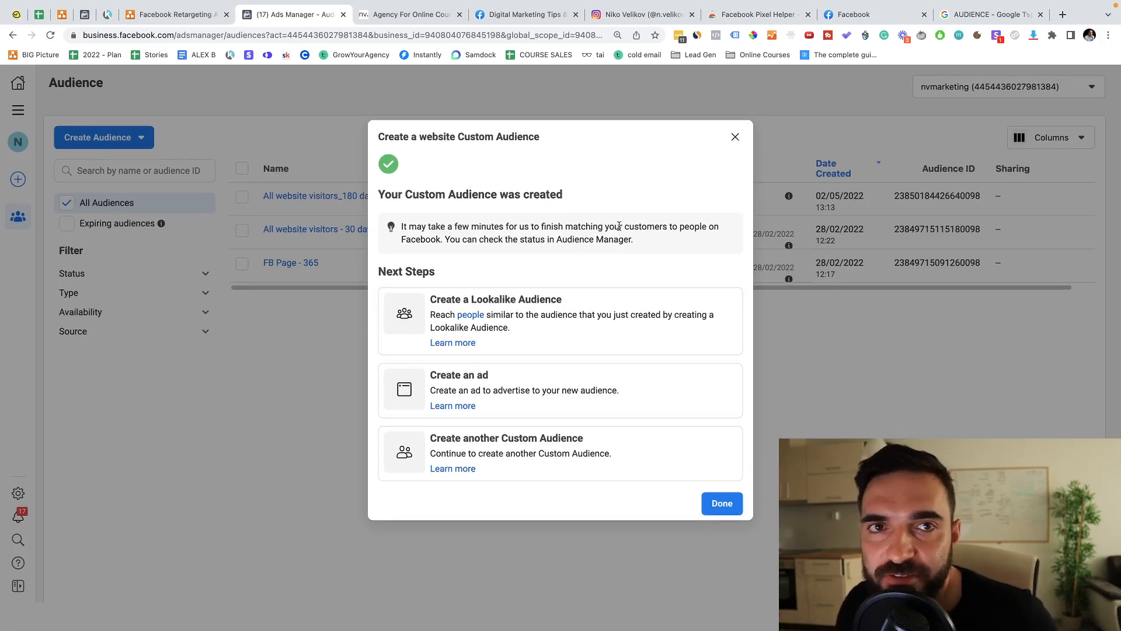
left_click(737, 136)
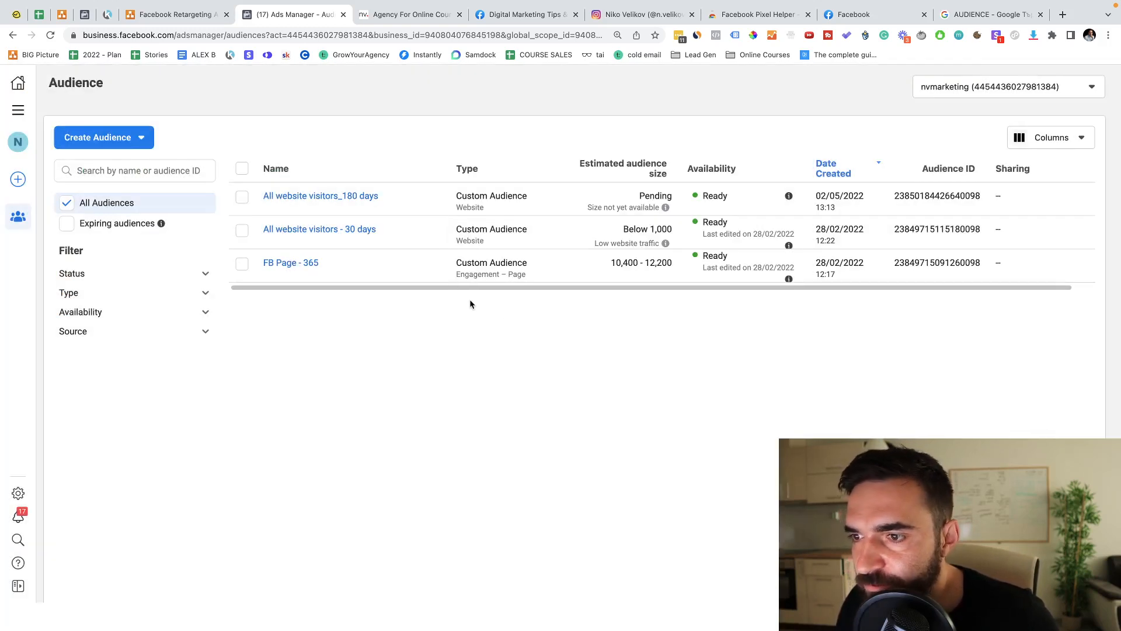
Step: Start a custom audience from an Instagram account and select the marketer's own profile as its source
left_click(129, 143)
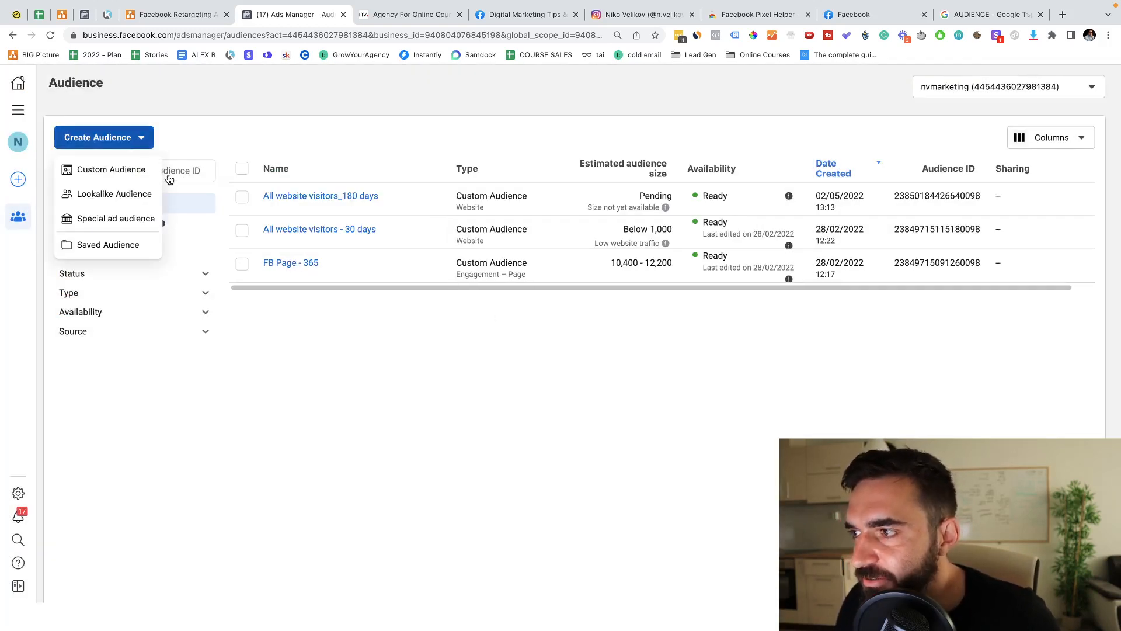
left_click(124, 171)
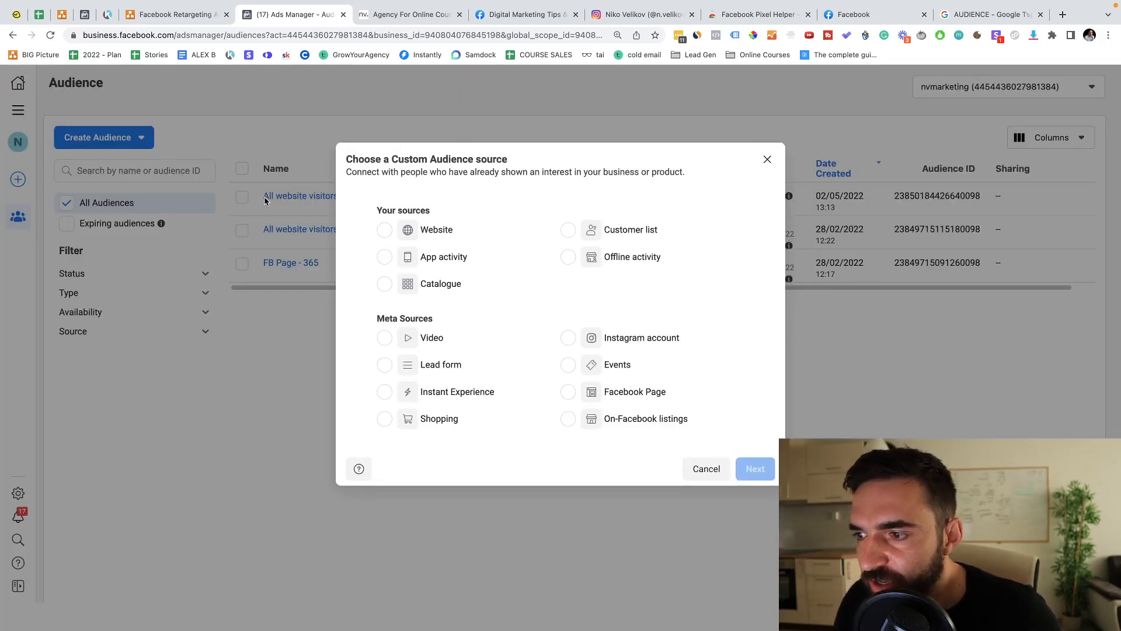
left_click(618, 344)
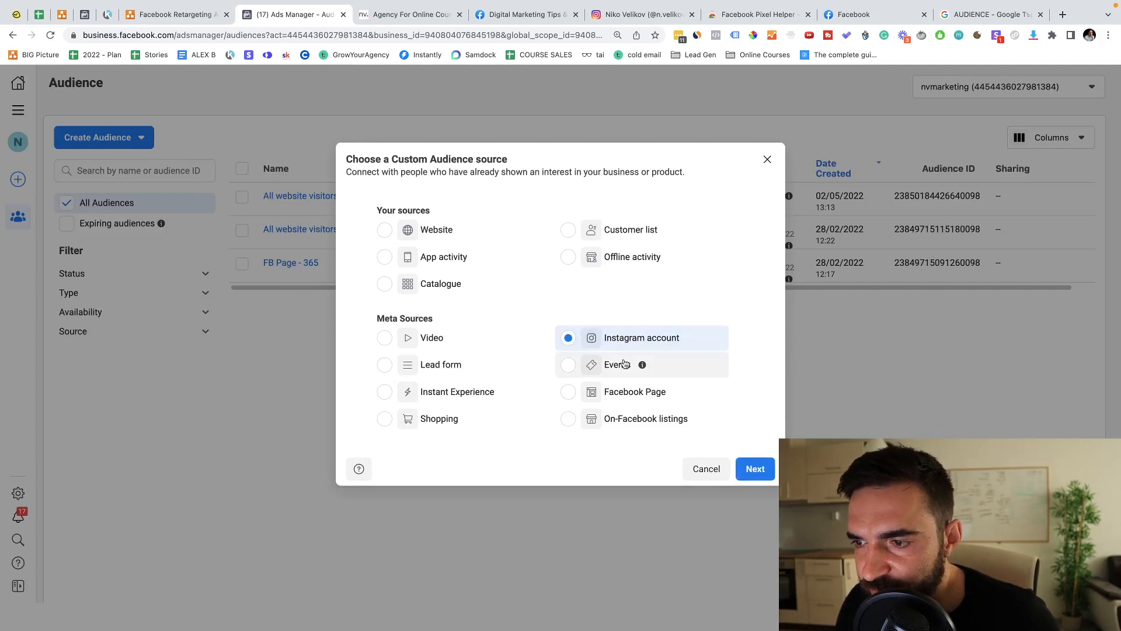
left_click(749, 478)
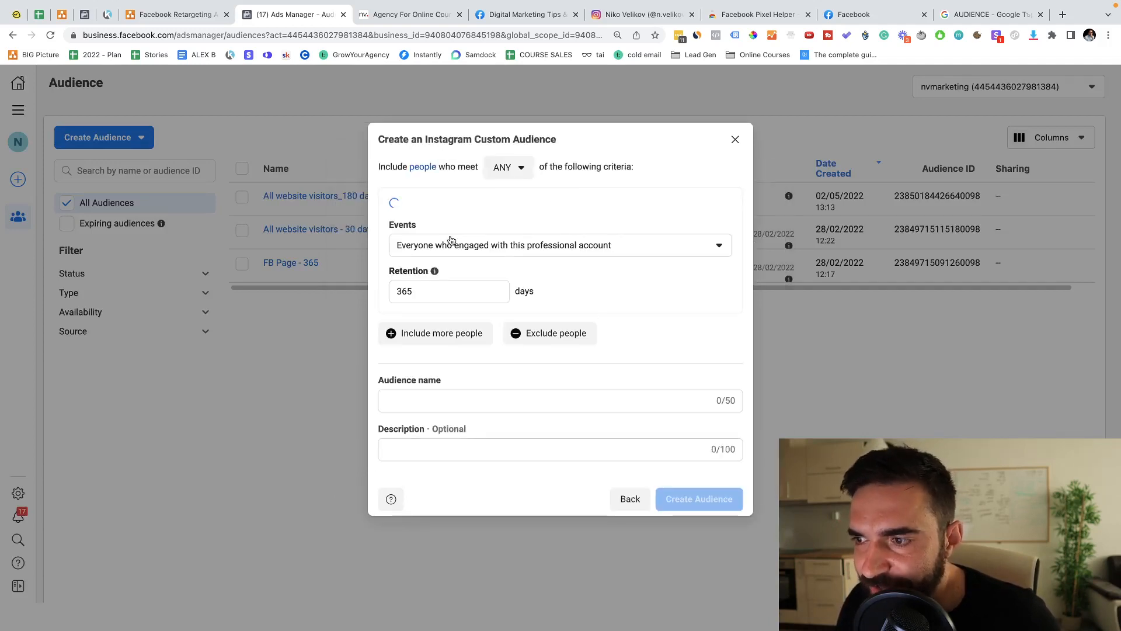
left_click(447, 245)
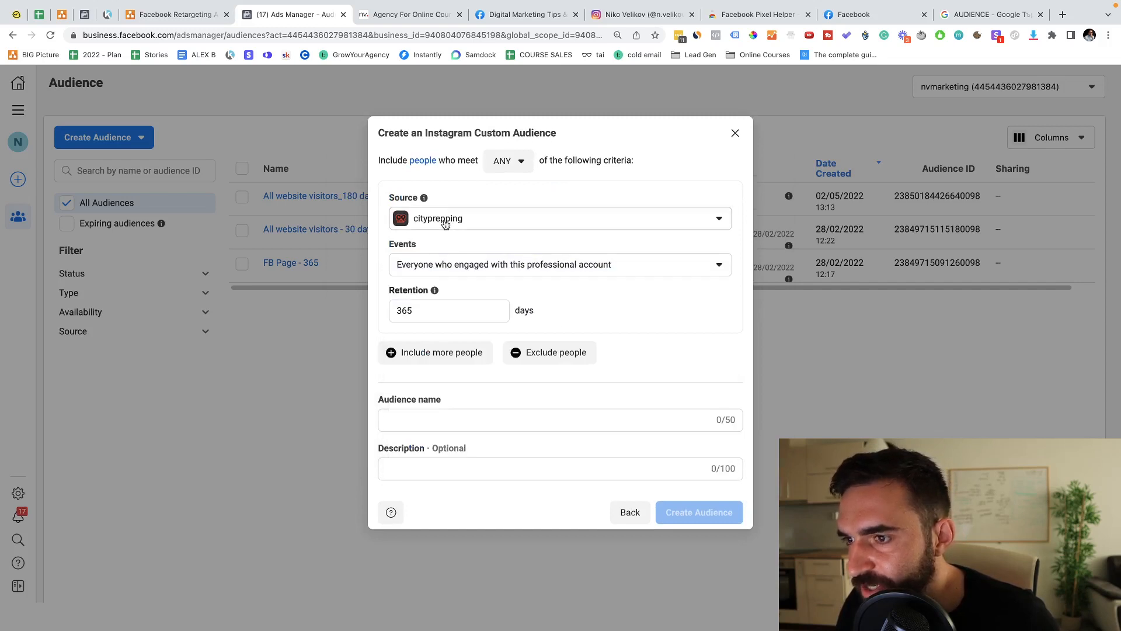
left_click(445, 219)
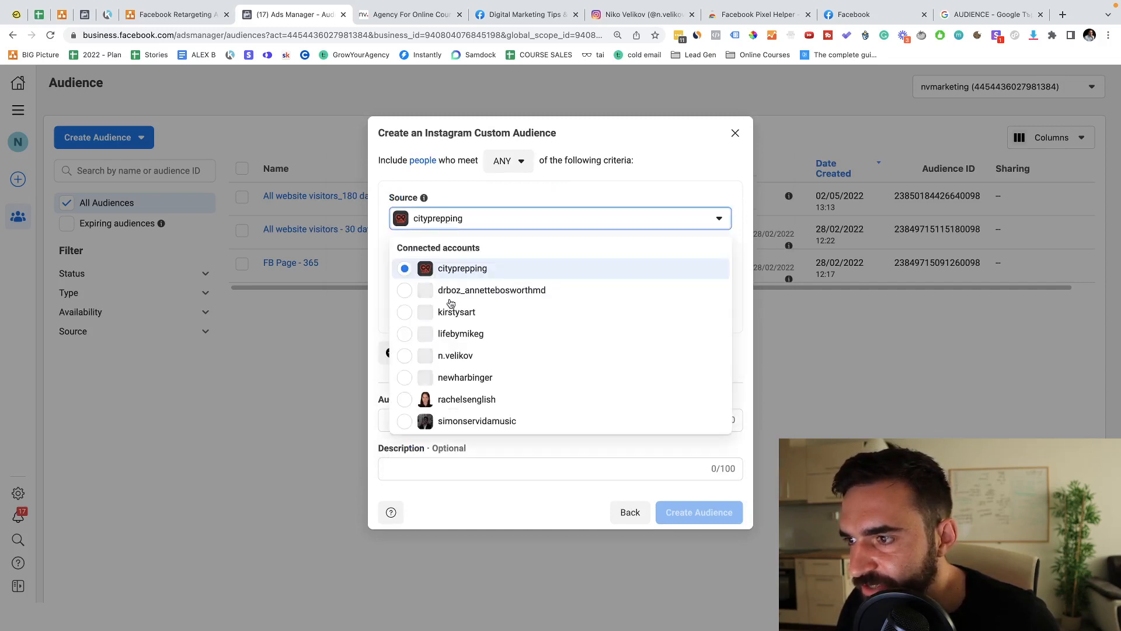
left_click(455, 354)
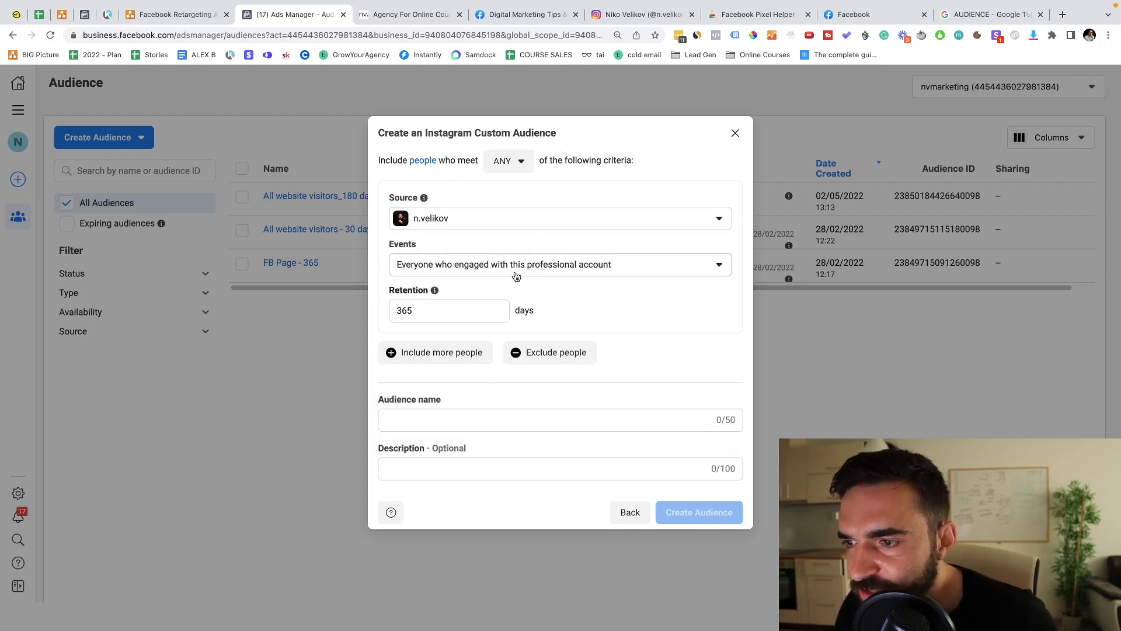
Step: Look over the marketer's Instagram profile and the nvmarketing blog page, and return to Ads Manager
left_click(614, 15)
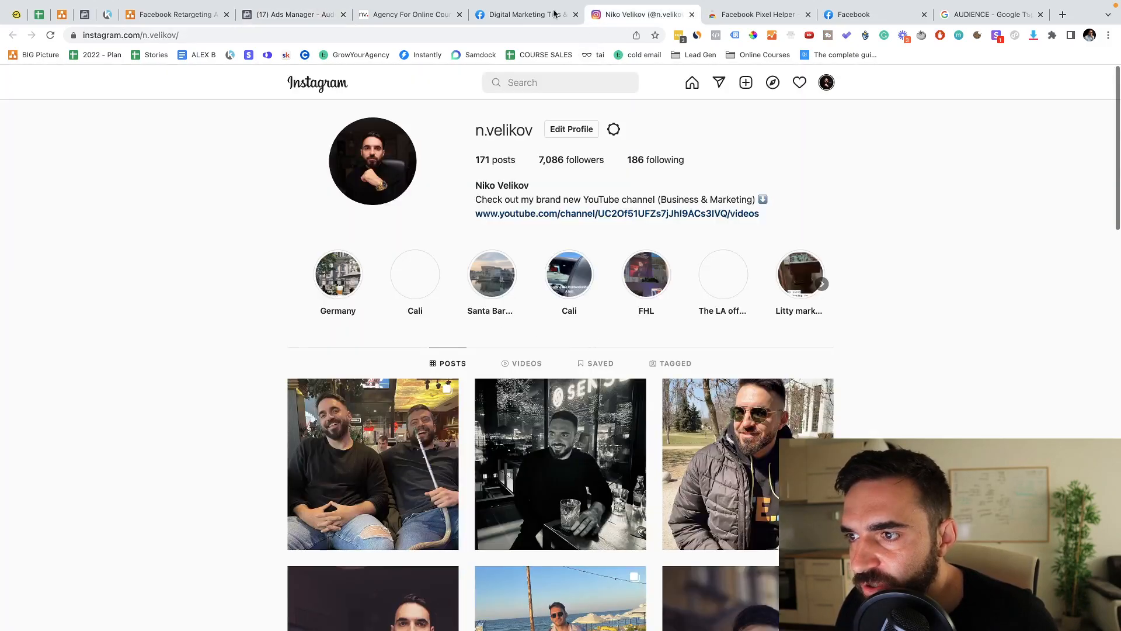
scroll(500, 301, "down", 6)
scroll(499, 301, "up", 4)
scroll(498, 301, "up", 3)
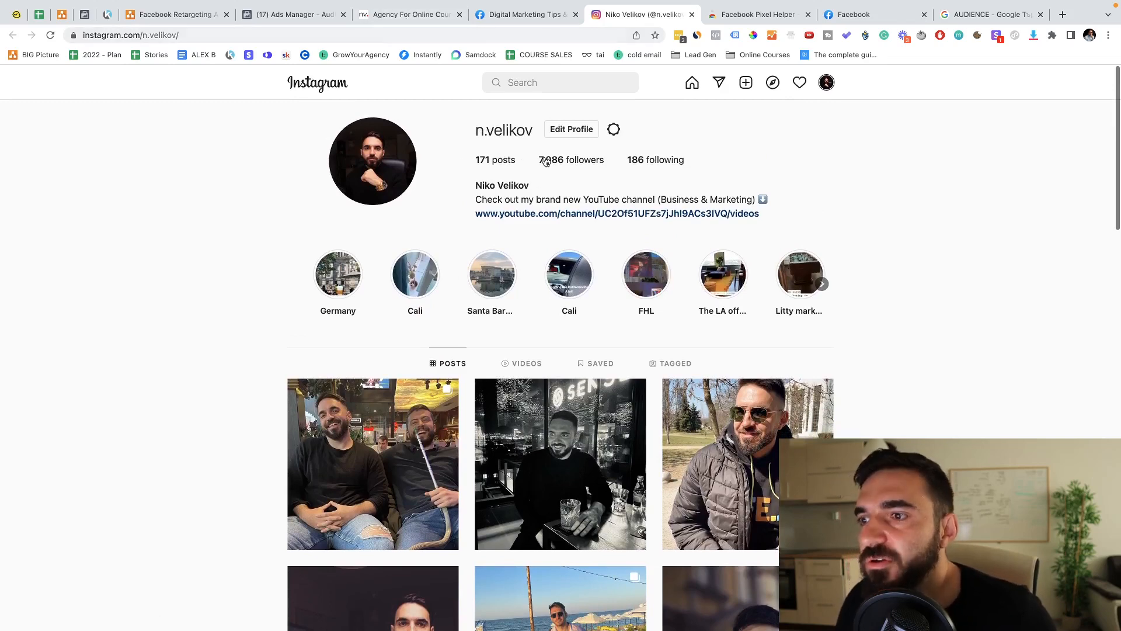
left_click(403, 14)
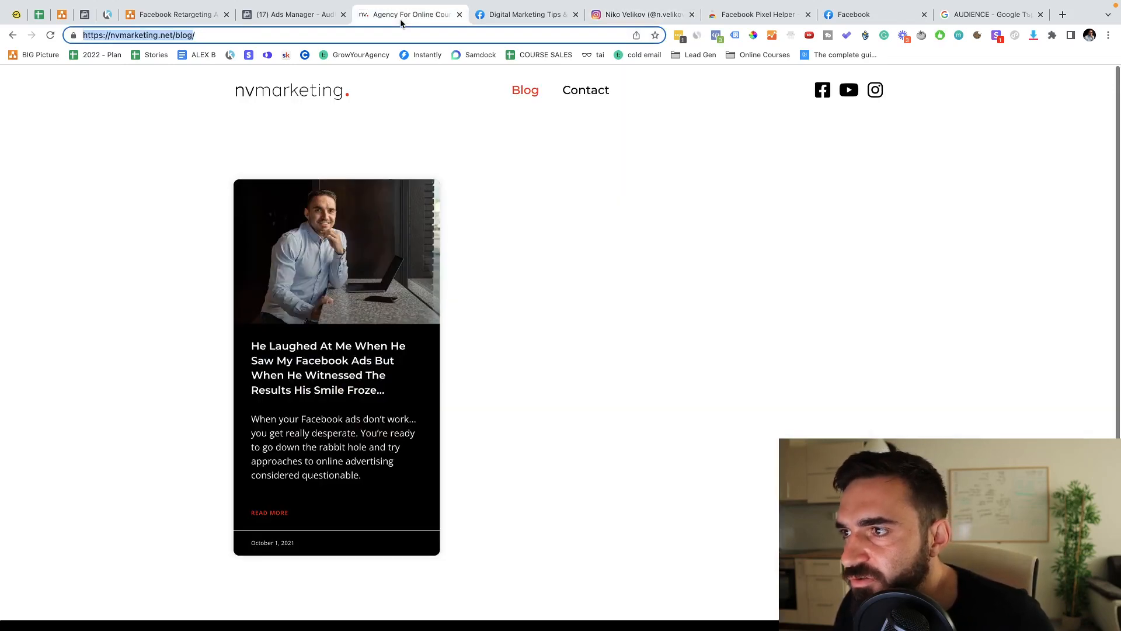
left_click(298, 15)
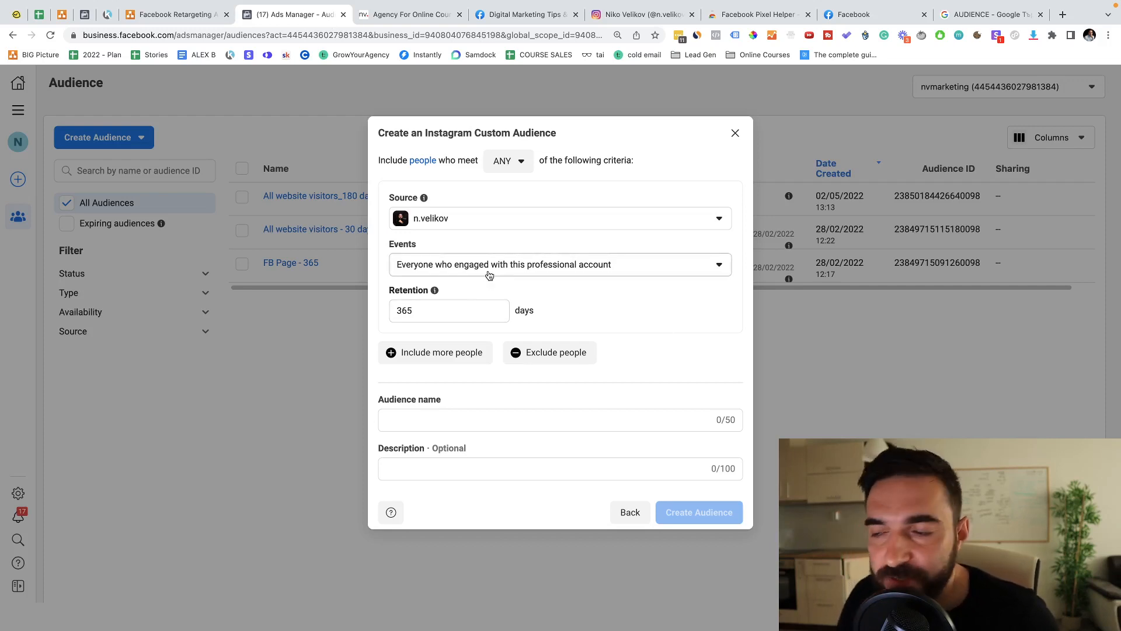
Step: Name the Instagram audience "Everyone who engaged with IG_365 days" using the copied event text, create it, and close the dialog
left_click_drag(611, 265, 400, 274)
key("super+c")
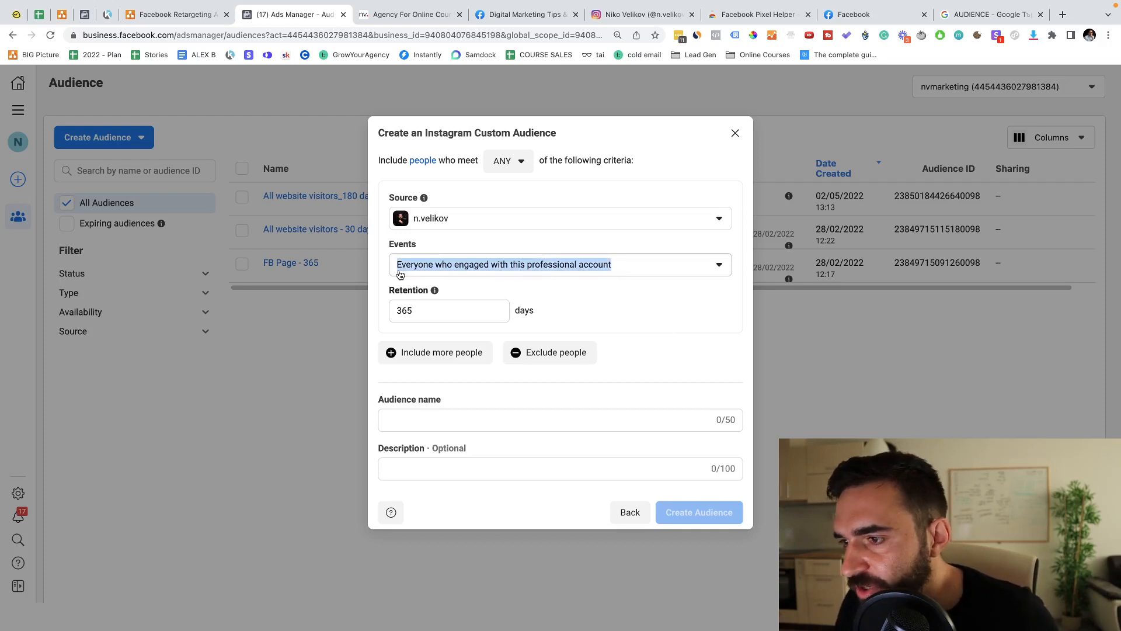
left_click(397, 274)
left_click(368, 354)
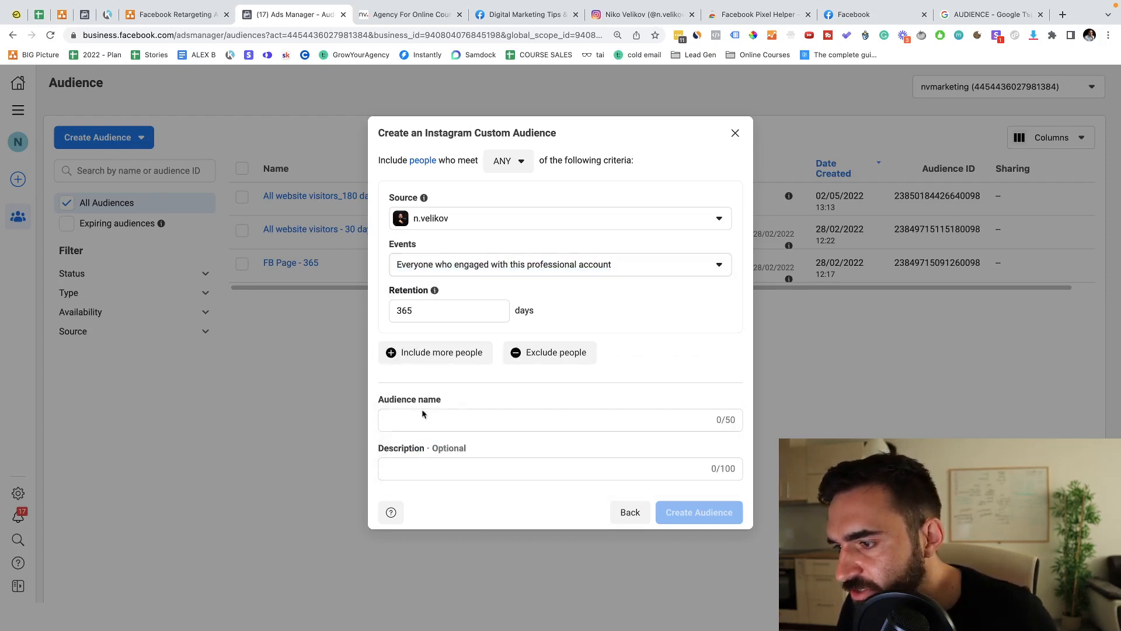
left_click(426, 425)
key("super+v")
key("BackSpace")
key("BackSpace")
key("BackSpace")
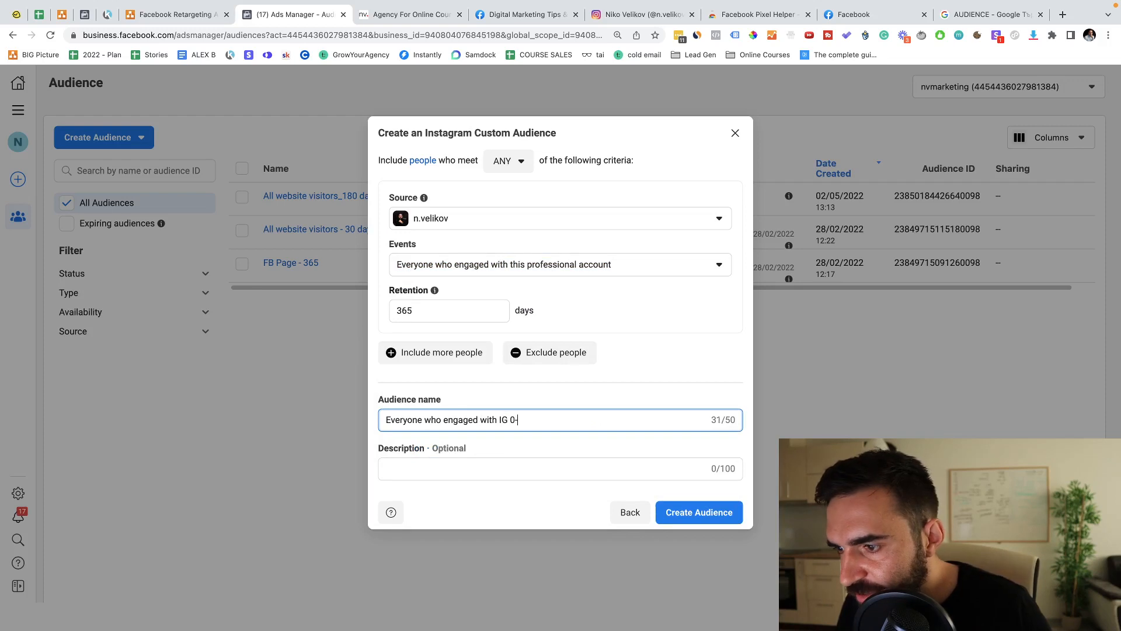
type("_365")
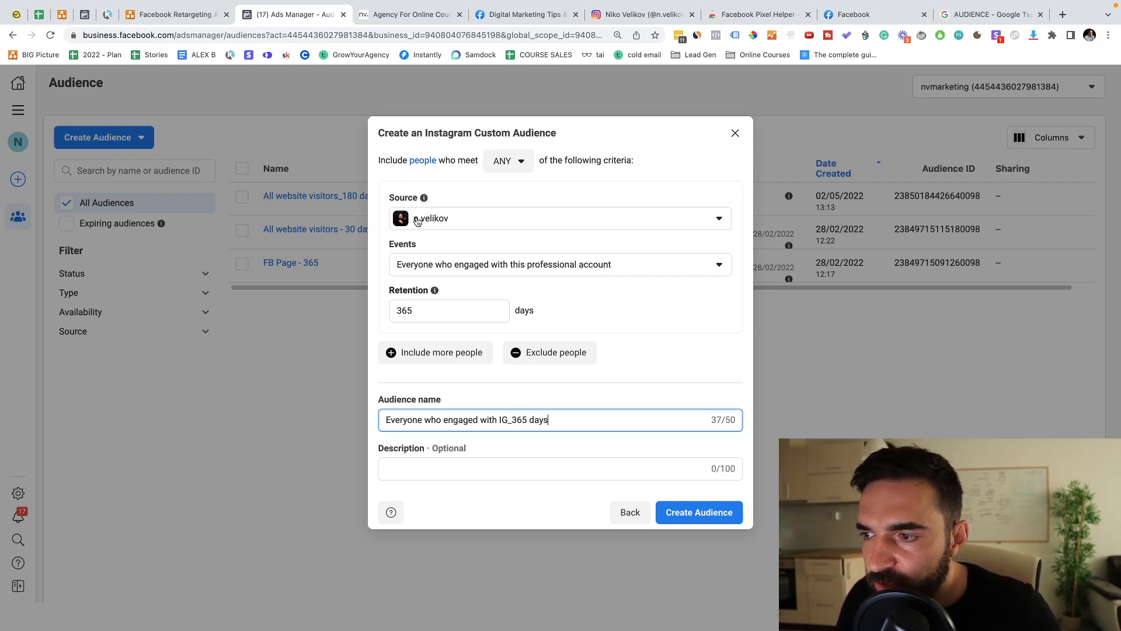
left_click(698, 512)
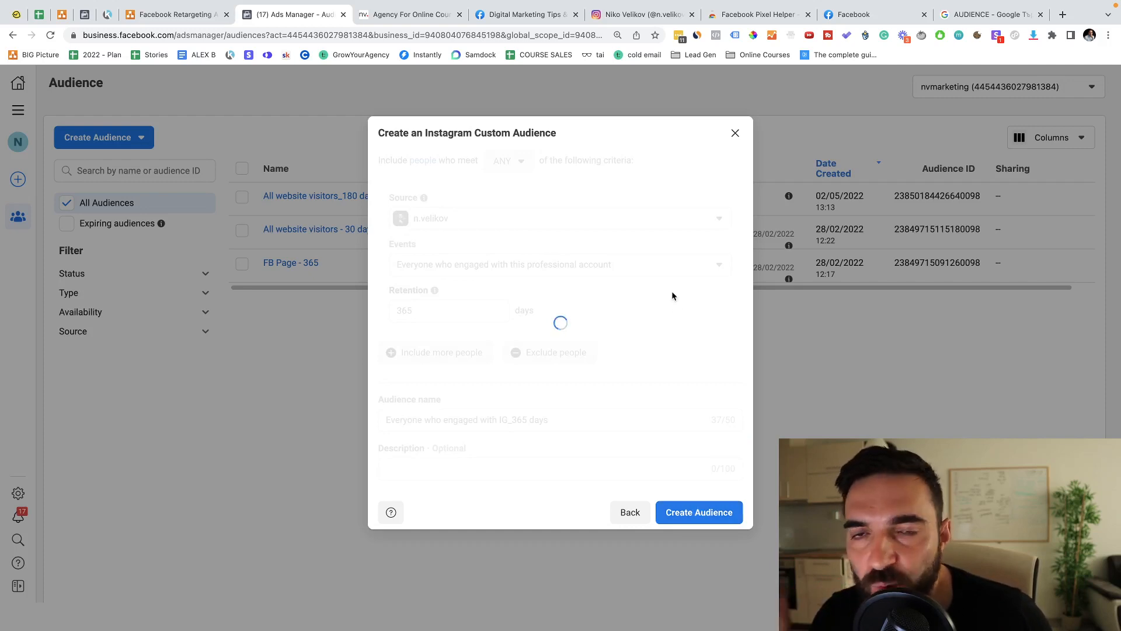
left_click(735, 136)
Step: Start another custom audience from an Instagram account and select the marketer's own profile as its source
mouse_move(410, 205)
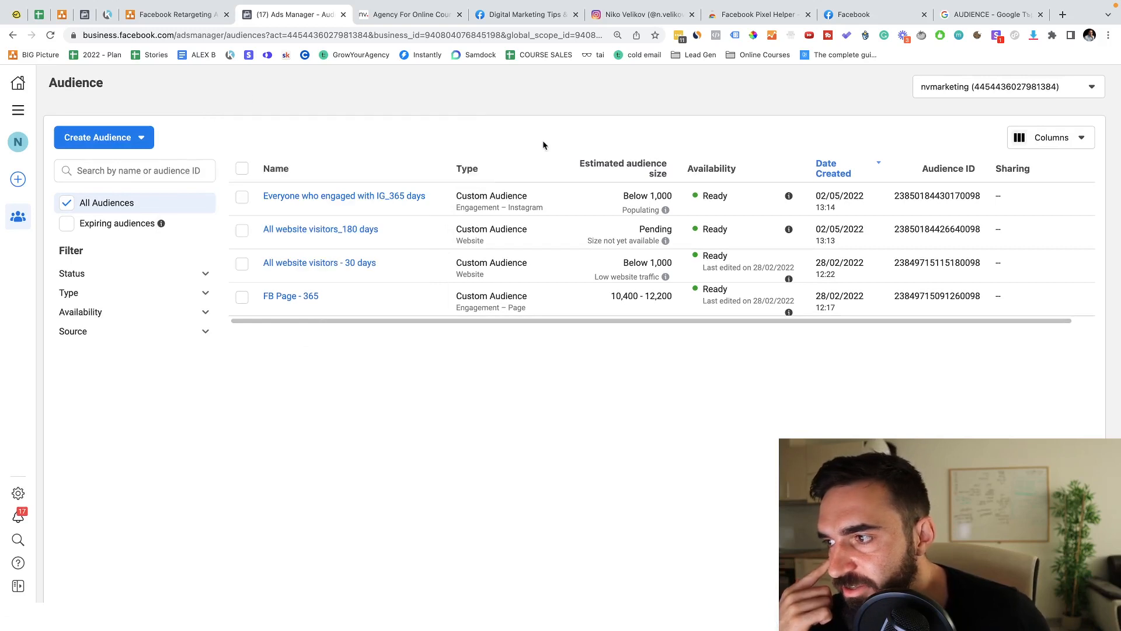
left_click(117, 138)
left_click(139, 174)
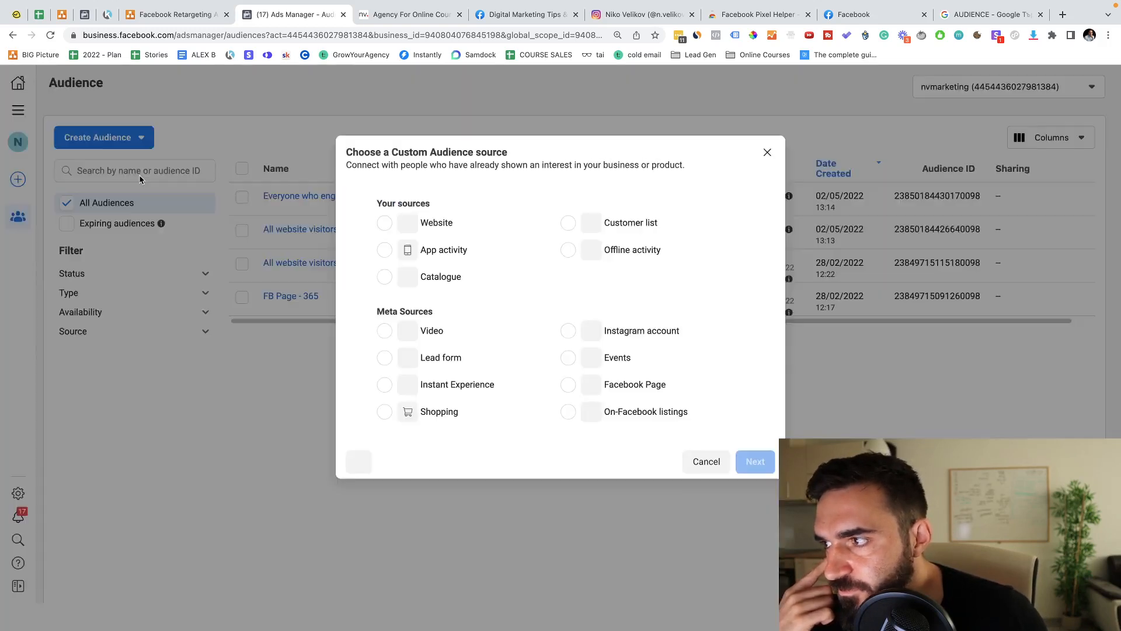
left_click(591, 337)
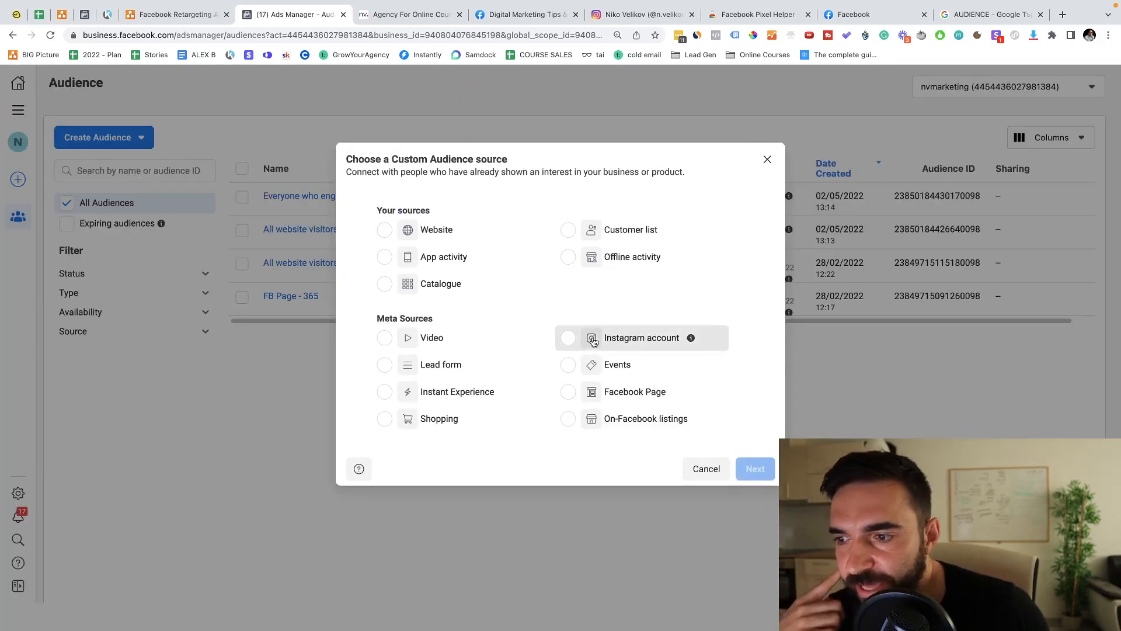
left_click(753, 468)
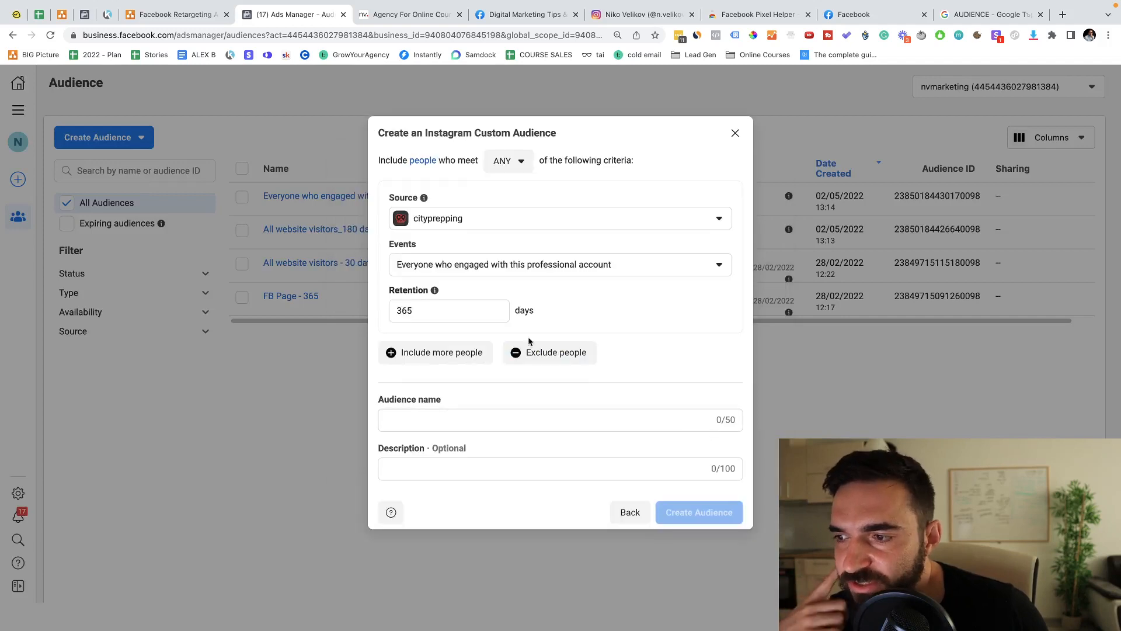
left_click(464, 224)
left_click(426, 355)
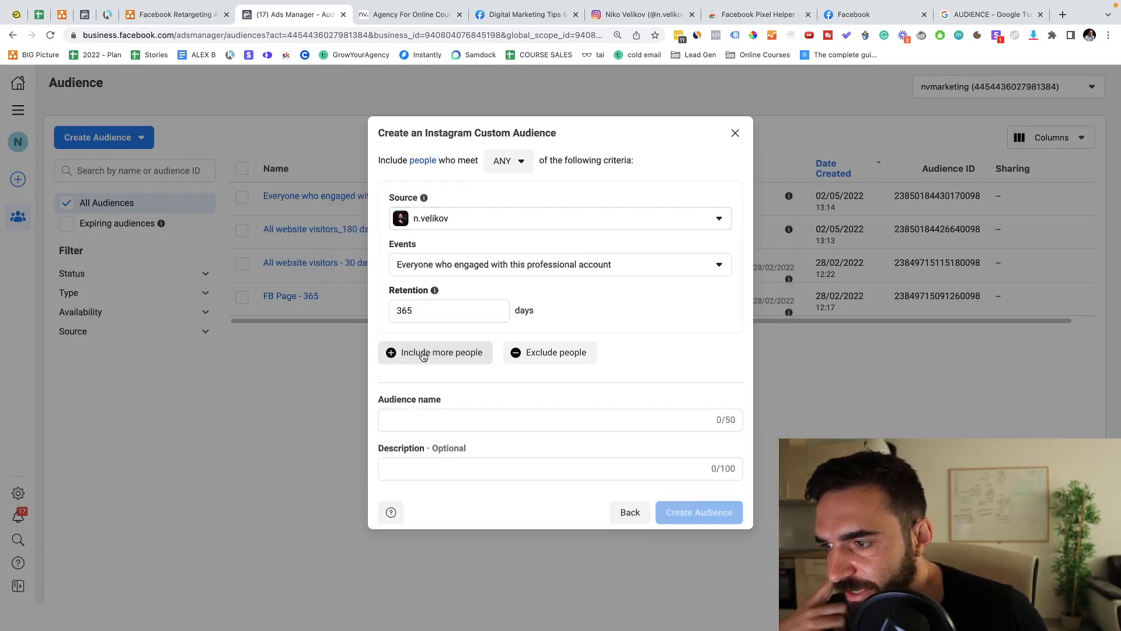
Step: Try the event "Anyone who visited this professional account's profile" with a retention of 1 day, and discard the Instagram audience
left_click(455, 265)
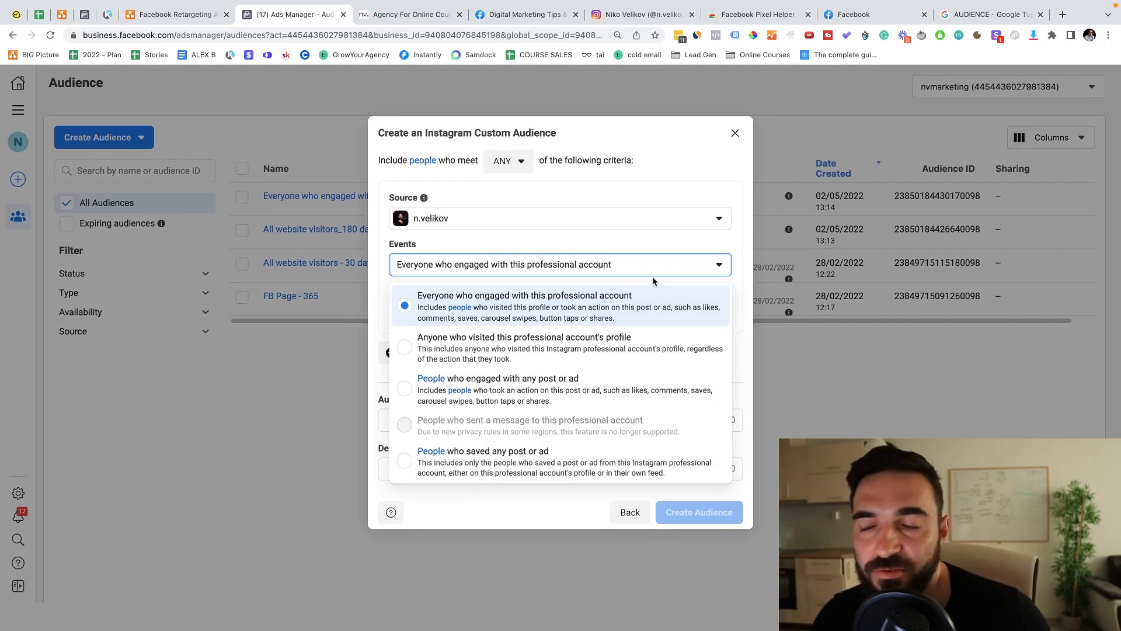
left_click(648, 348)
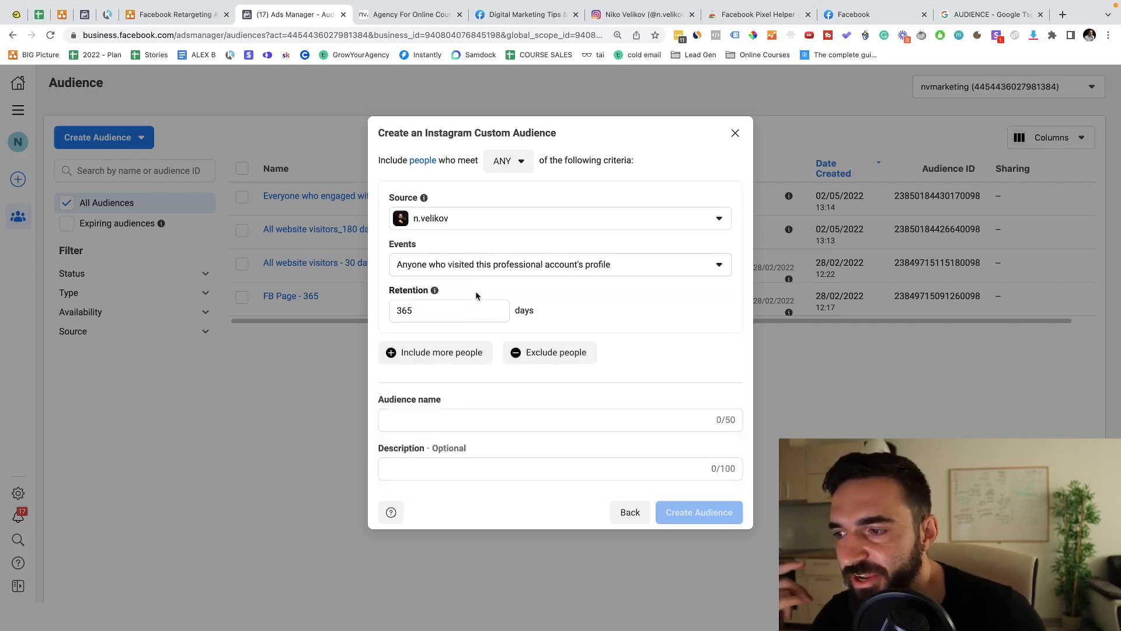
double_click(465, 308)
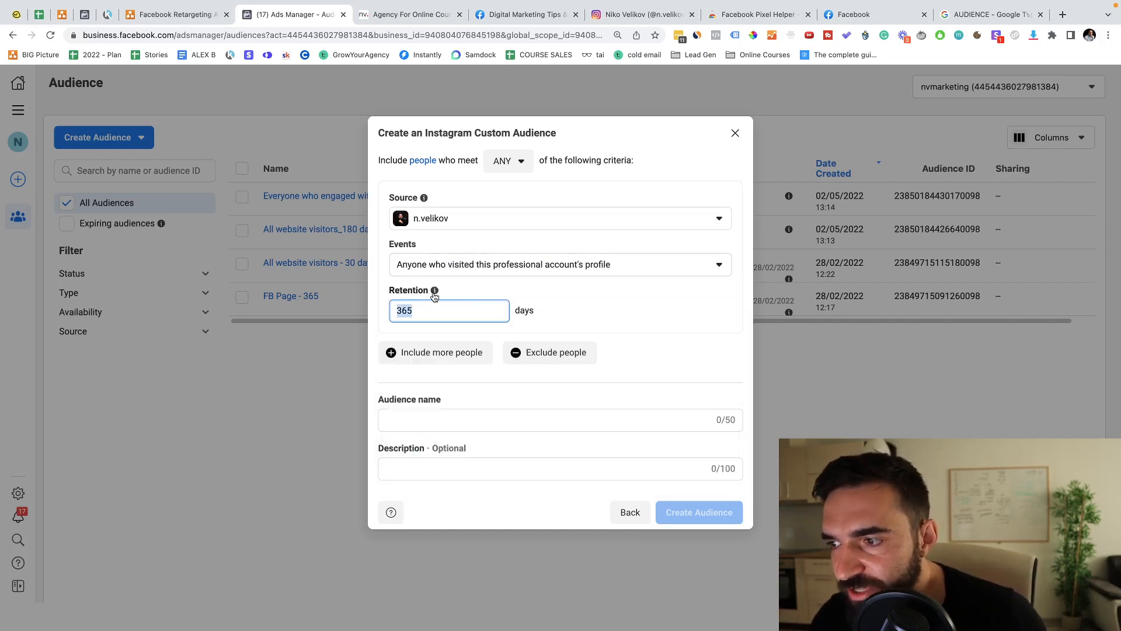
mouse_move(434, 297)
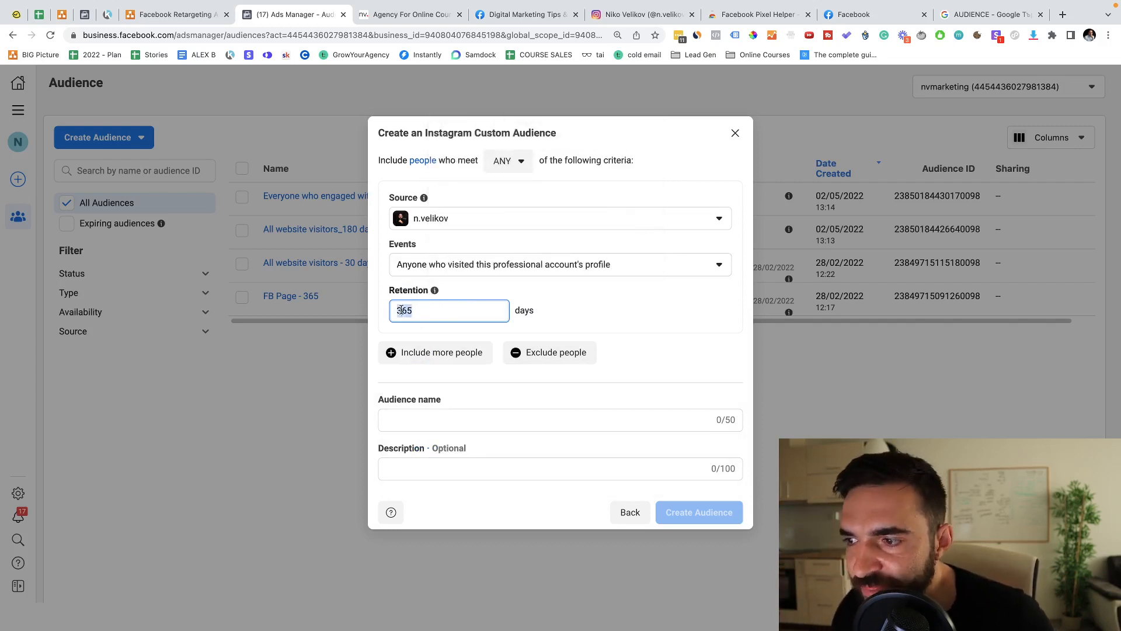
type("1")
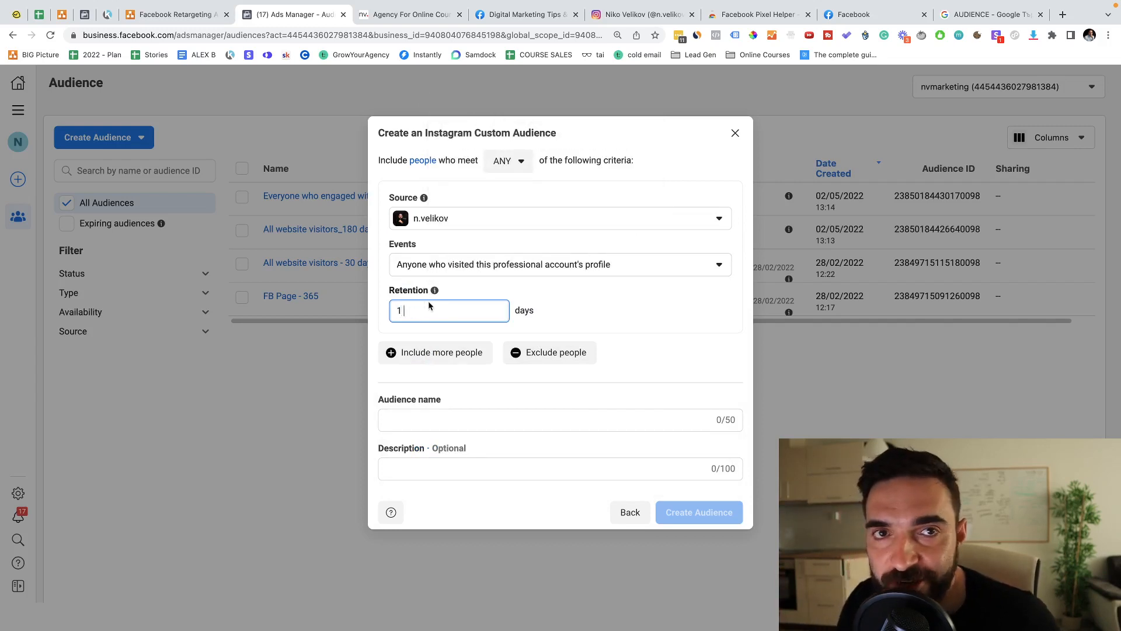
key("BackSpace")
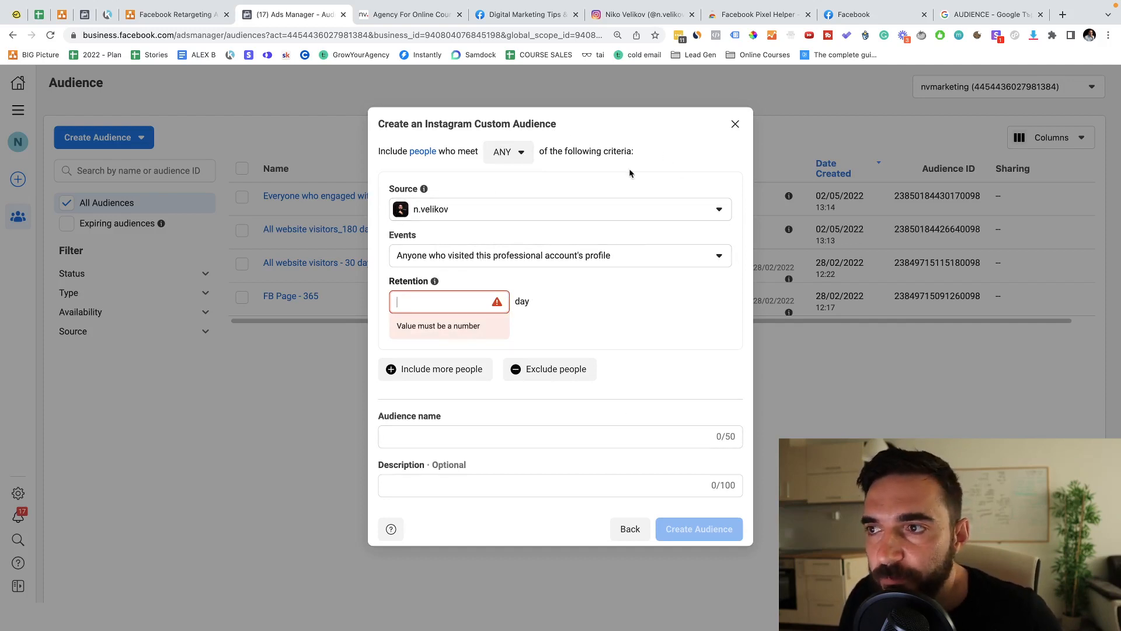
left_click(645, 13)
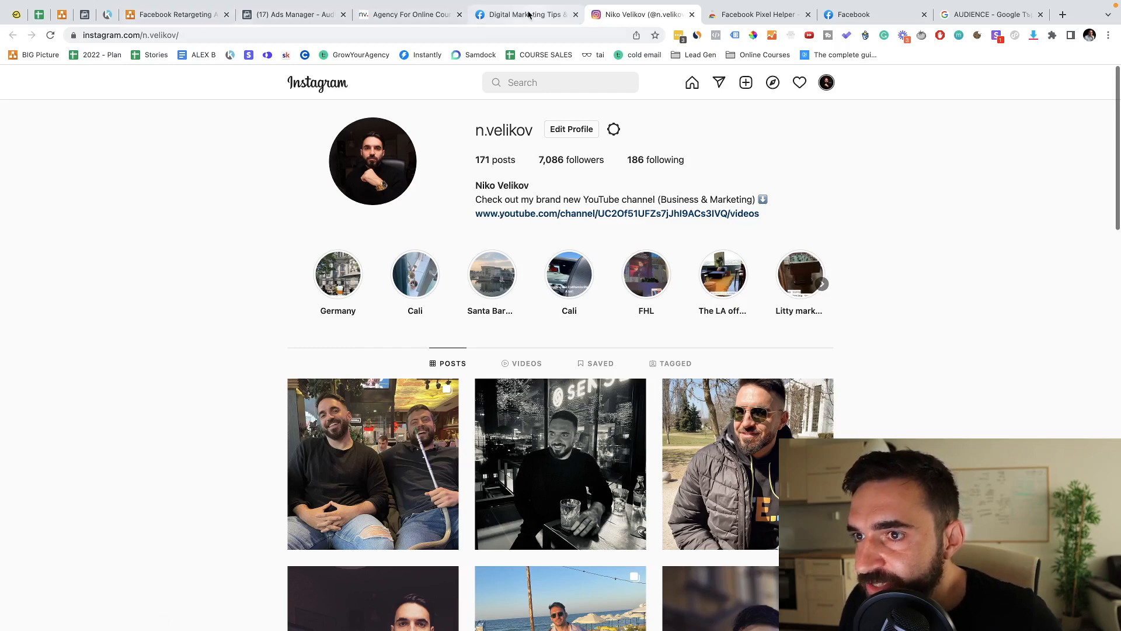
left_click(298, 14)
type("1")
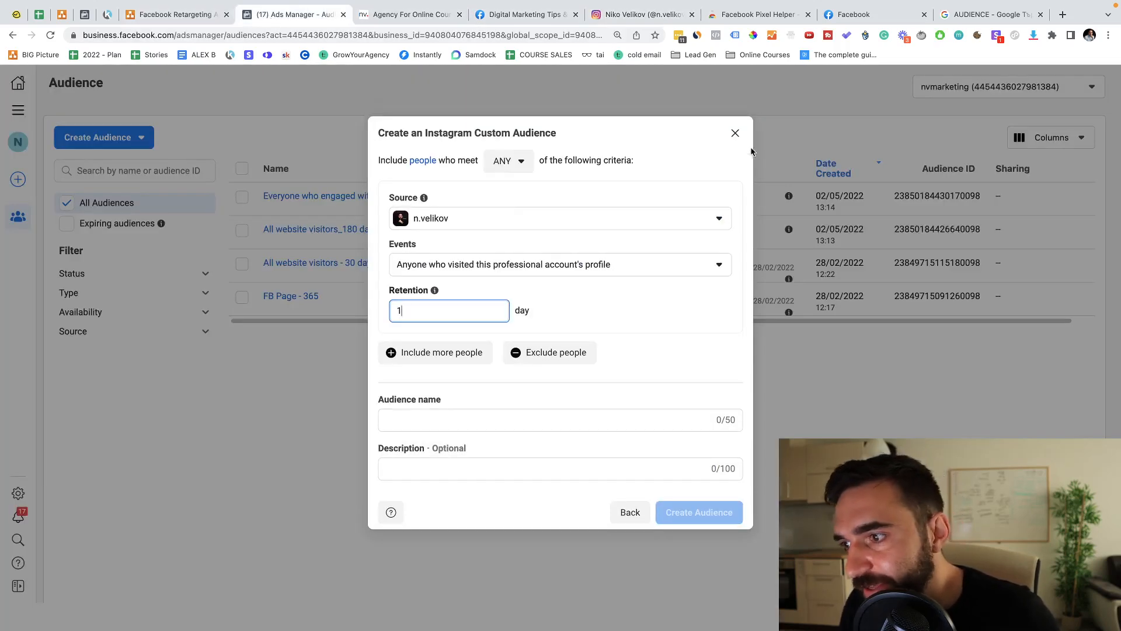
left_click(735, 133)
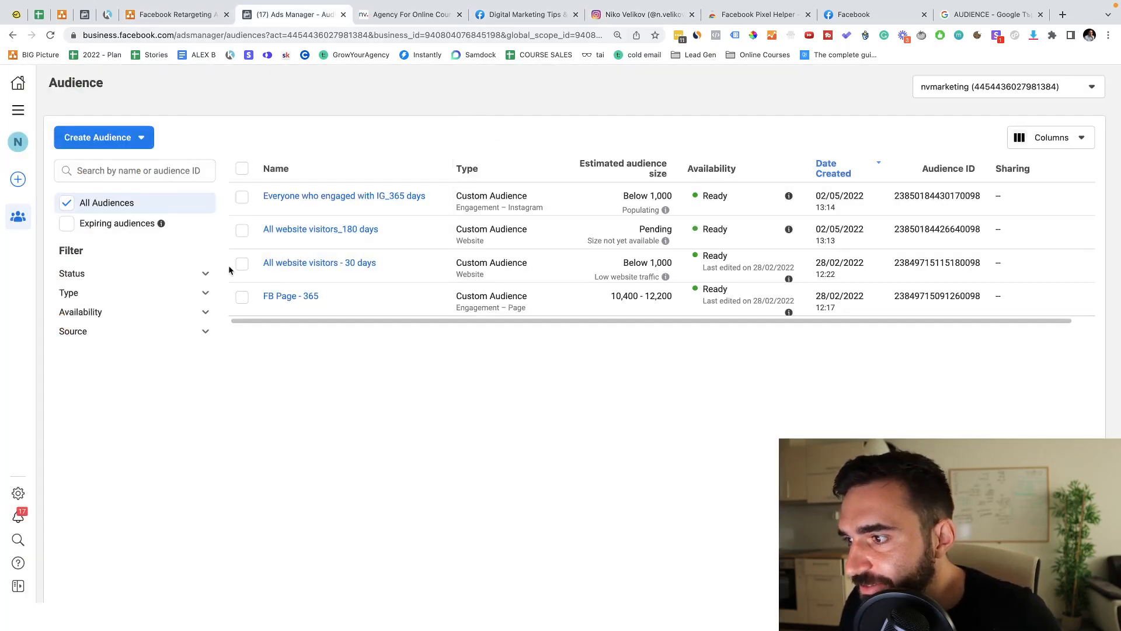
Step: Start a custom audience from a Facebook Page and select the marketer's Digital Marketing Tips & Tricks page as its source
left_click(116, 145)
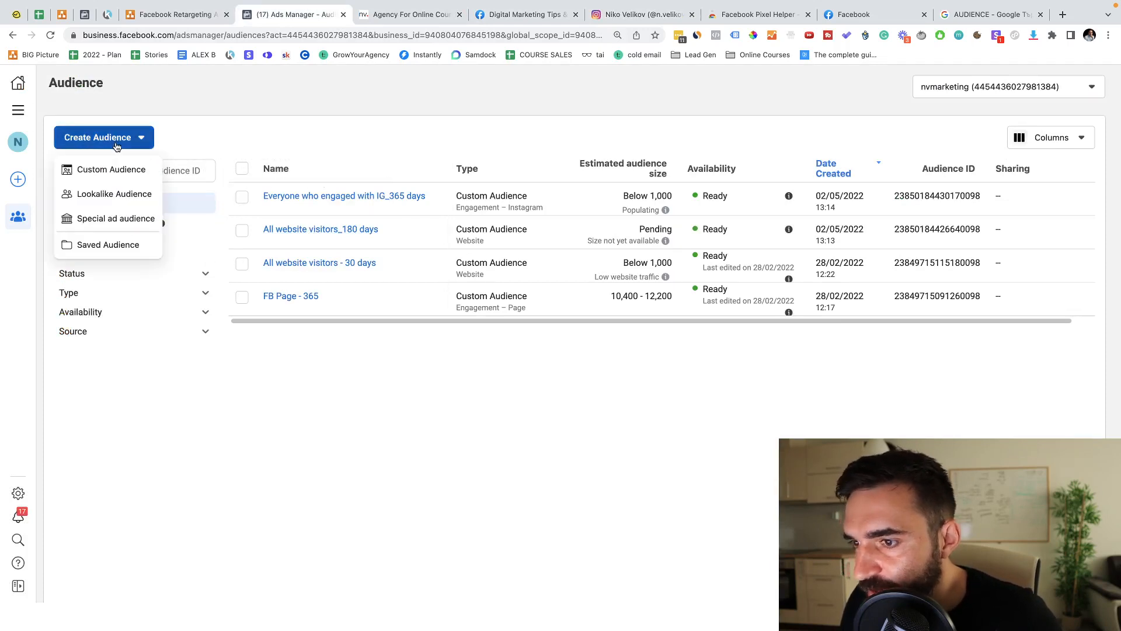
left_click(125, 169)
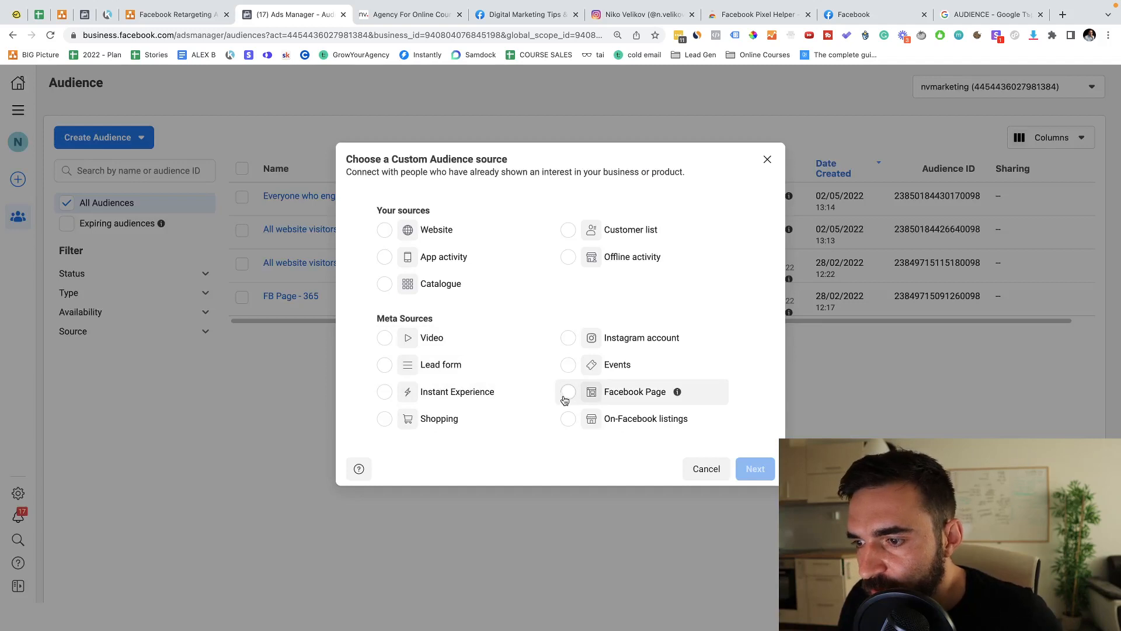
left_click(569, 398)
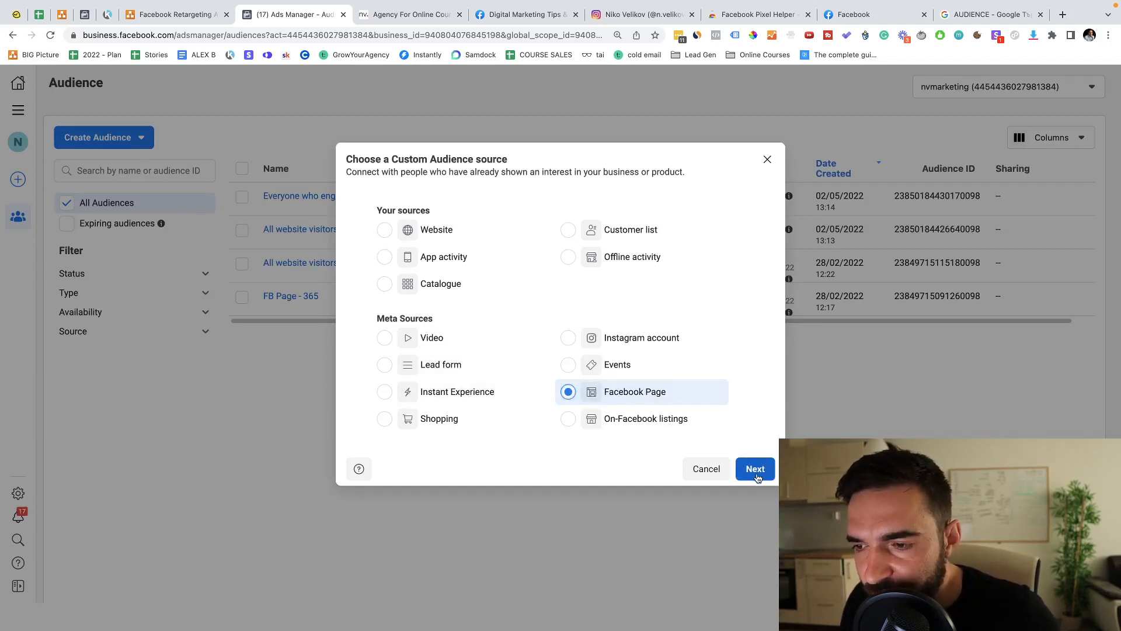
left_click(755, 469)
left_click(434, 270)
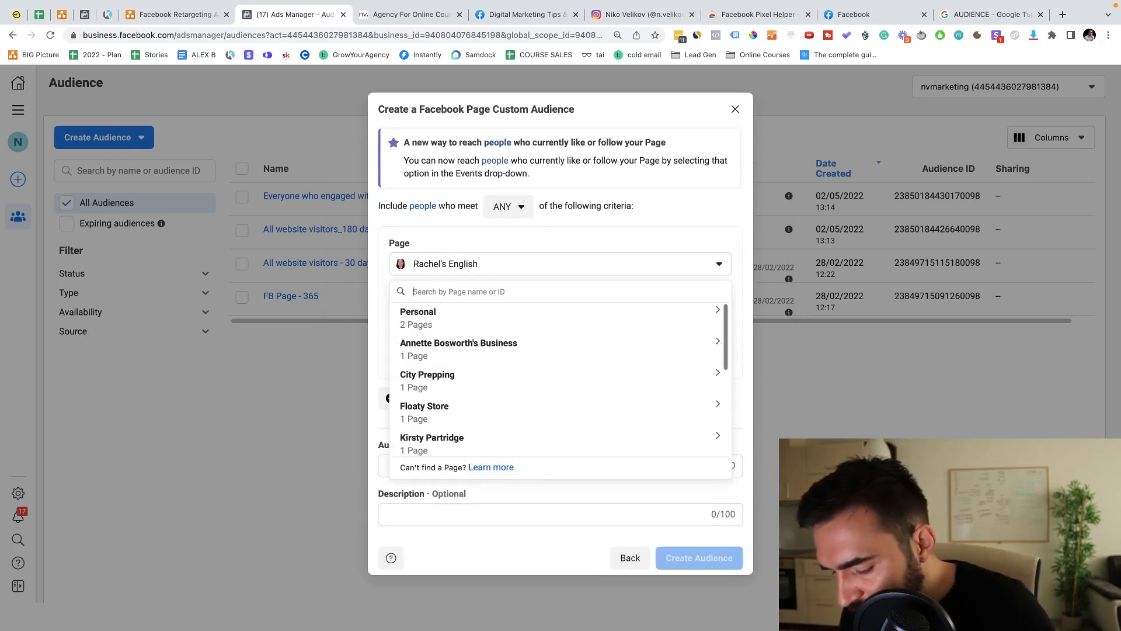
type("ni")
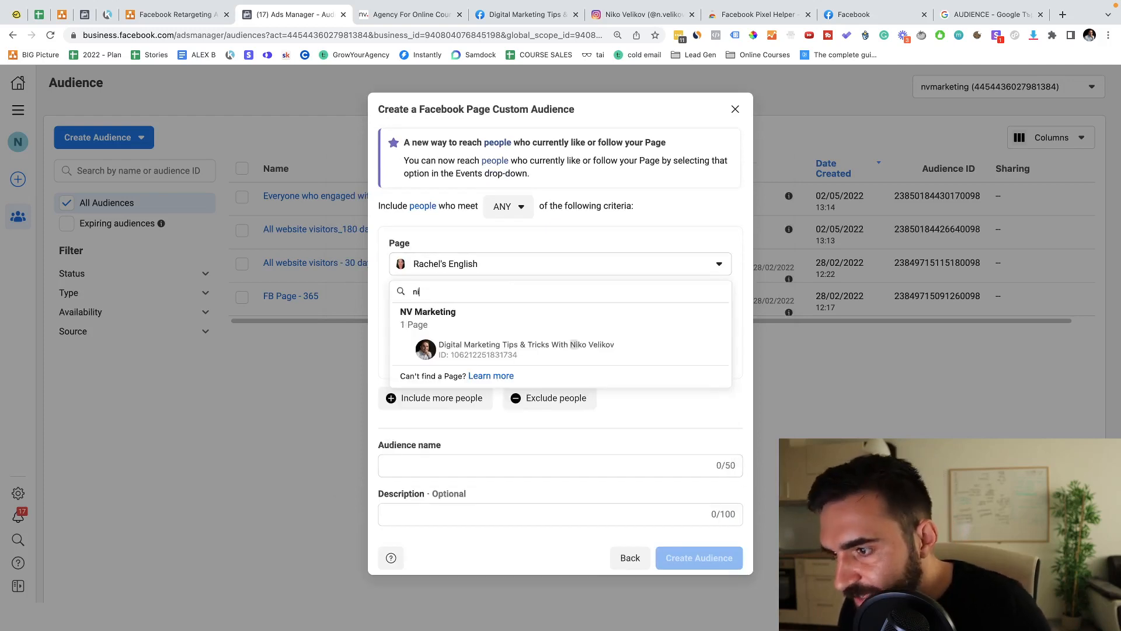
left_click(477, 350)
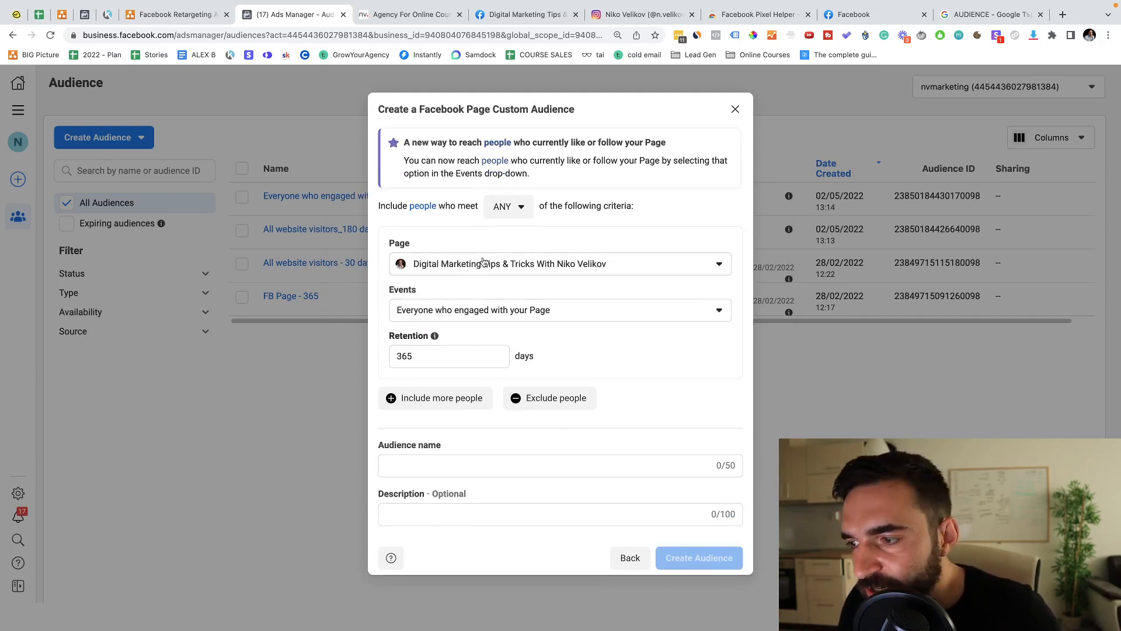
Step: Look over the Page's event options, try a retention of 1 day, and discard the Facebook Page audience
left_click(521, 310)
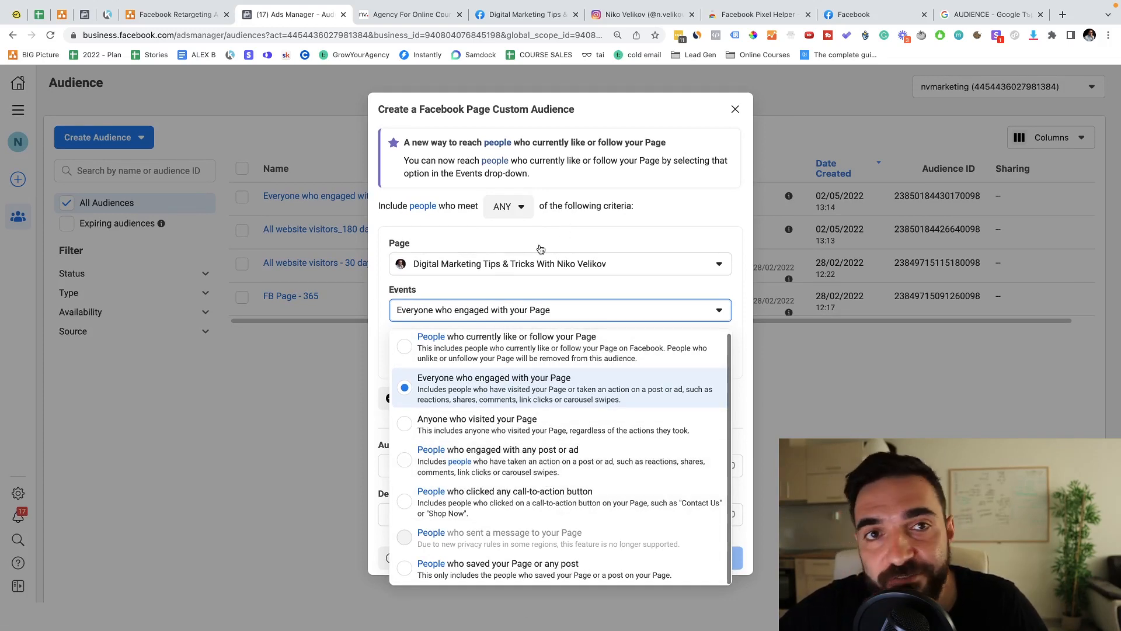
left_click(562, 245)
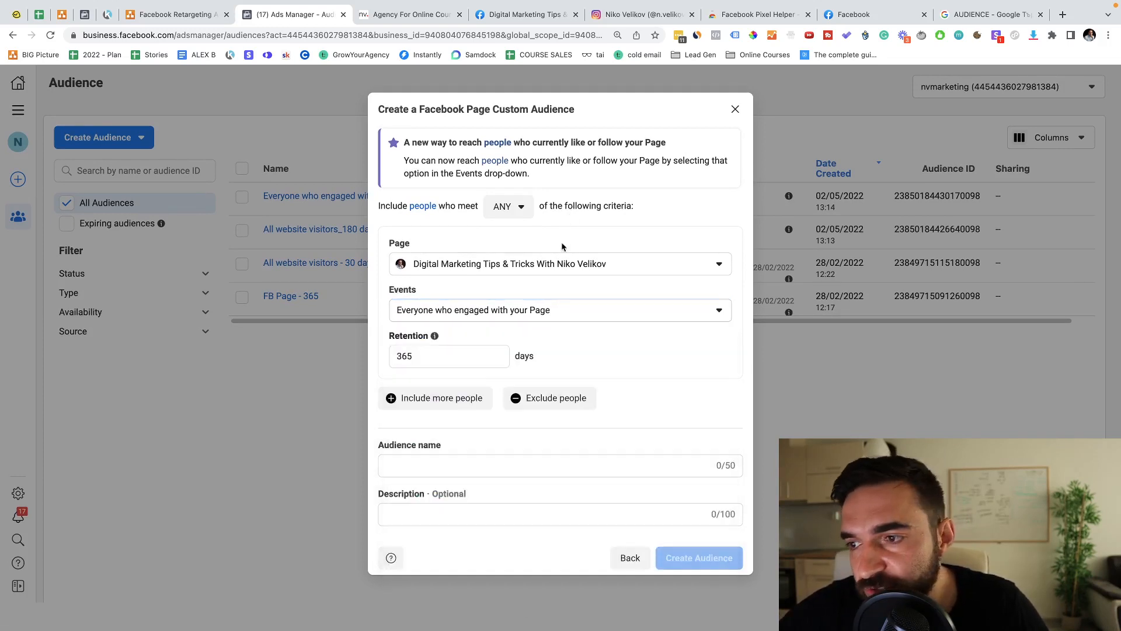
double_click(430, 355)
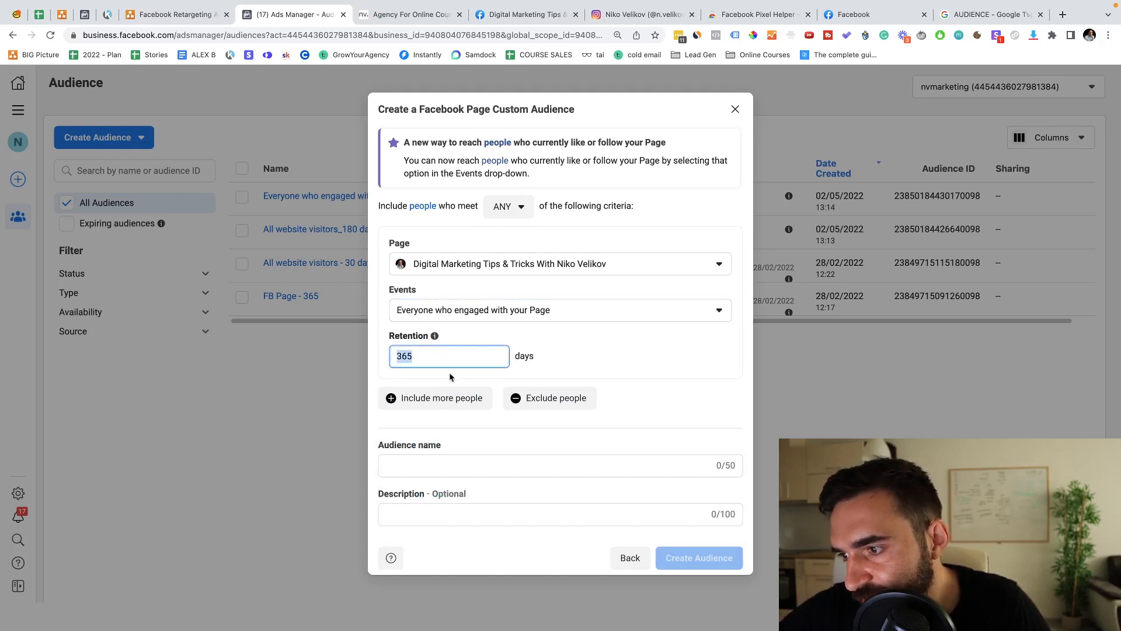
type("1")
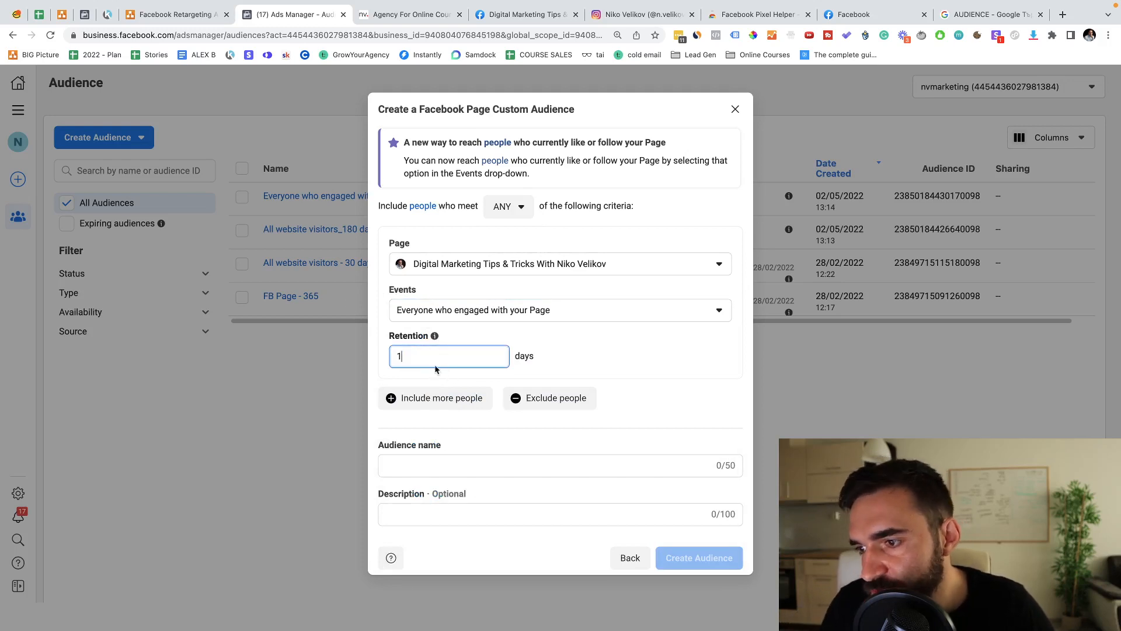
left_click(735, 109)
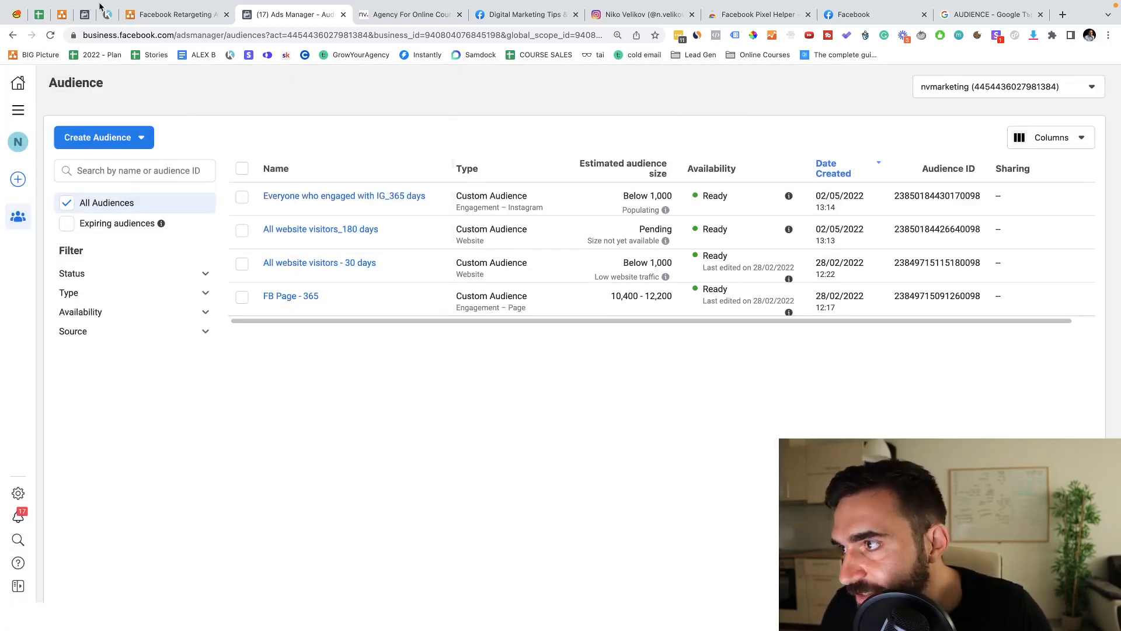
Step: In the diagrams.net drawing, place a copy of the "website audiences" circle directly below it and label it "engagement IG\FB"
left_click(155, 15)
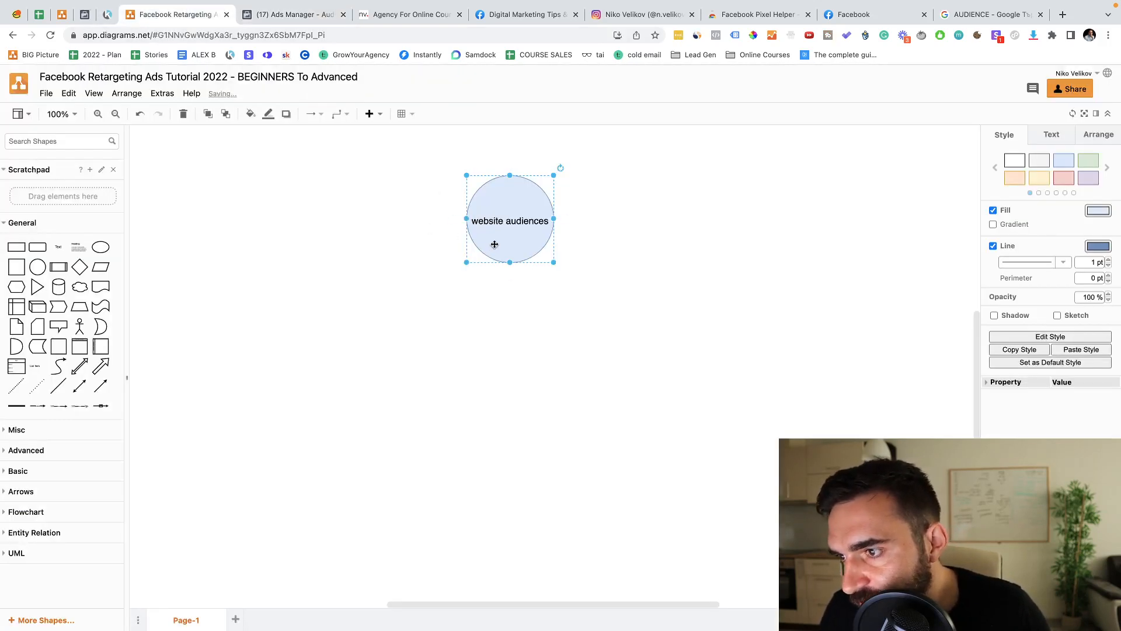
key("super+z")
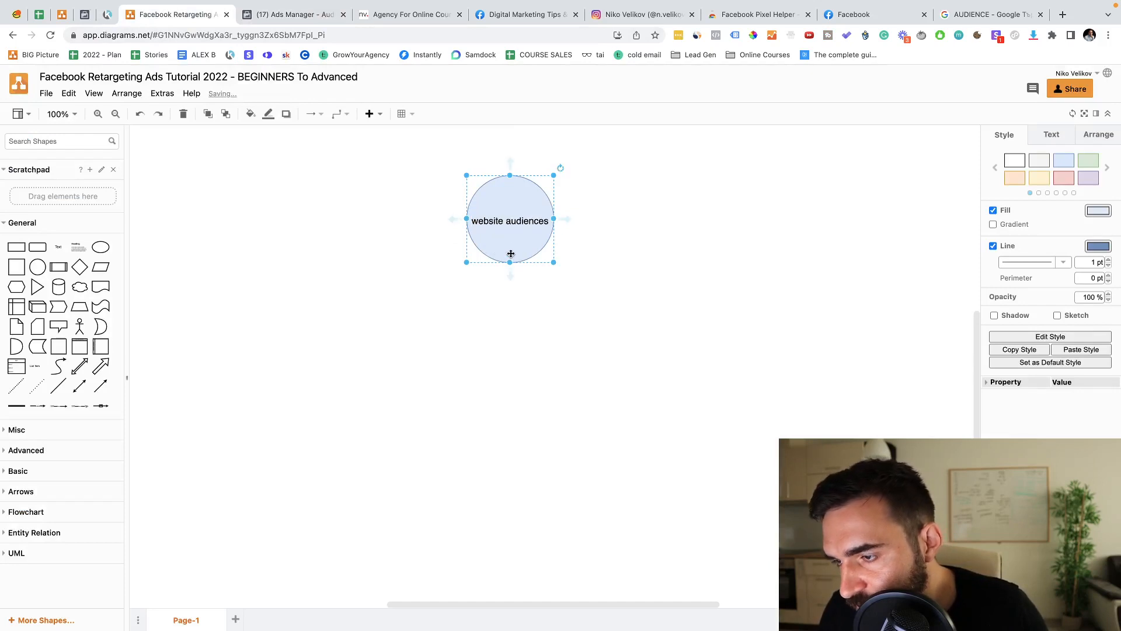
left_click_drag(511, 254, 514, 365)
double_click(496, 339)
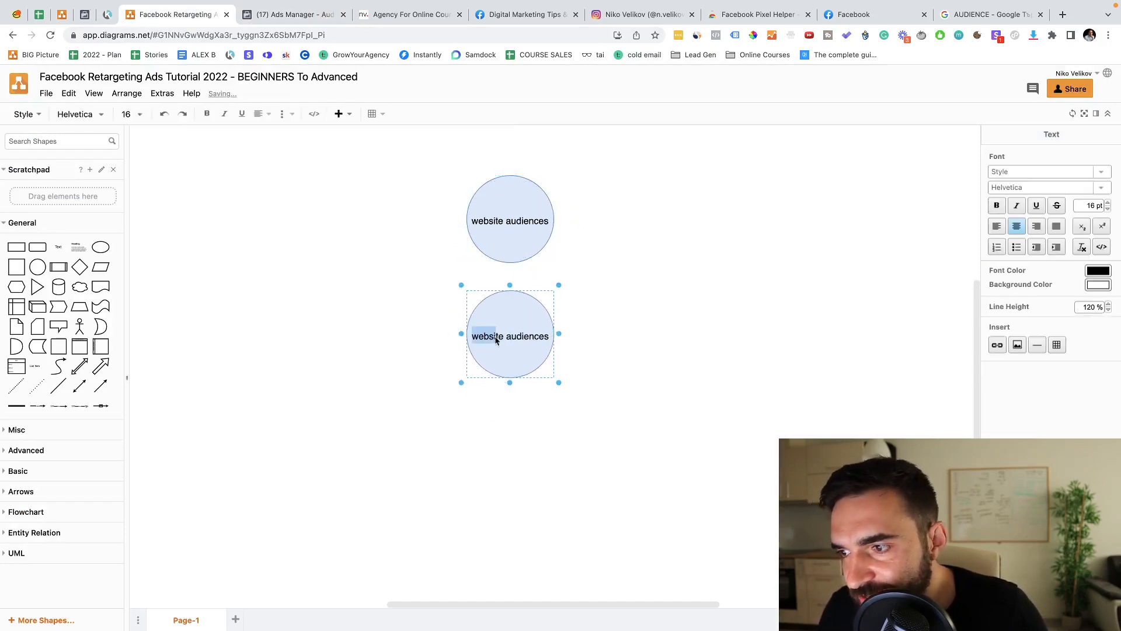
key("ctrl+a")
type("e")
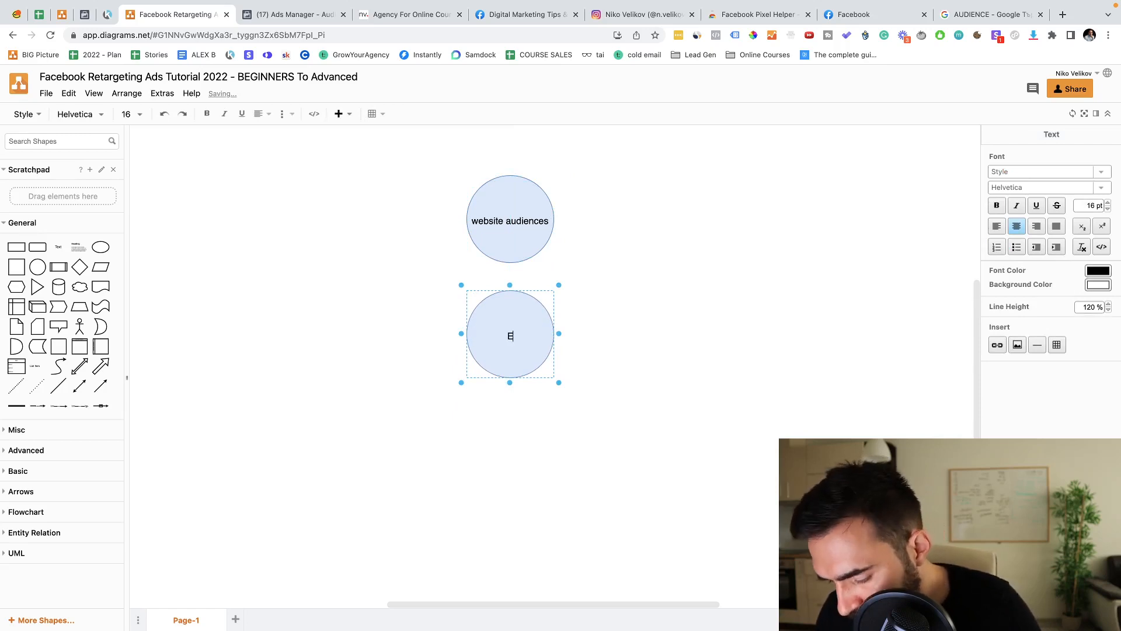
type("ngagement ")
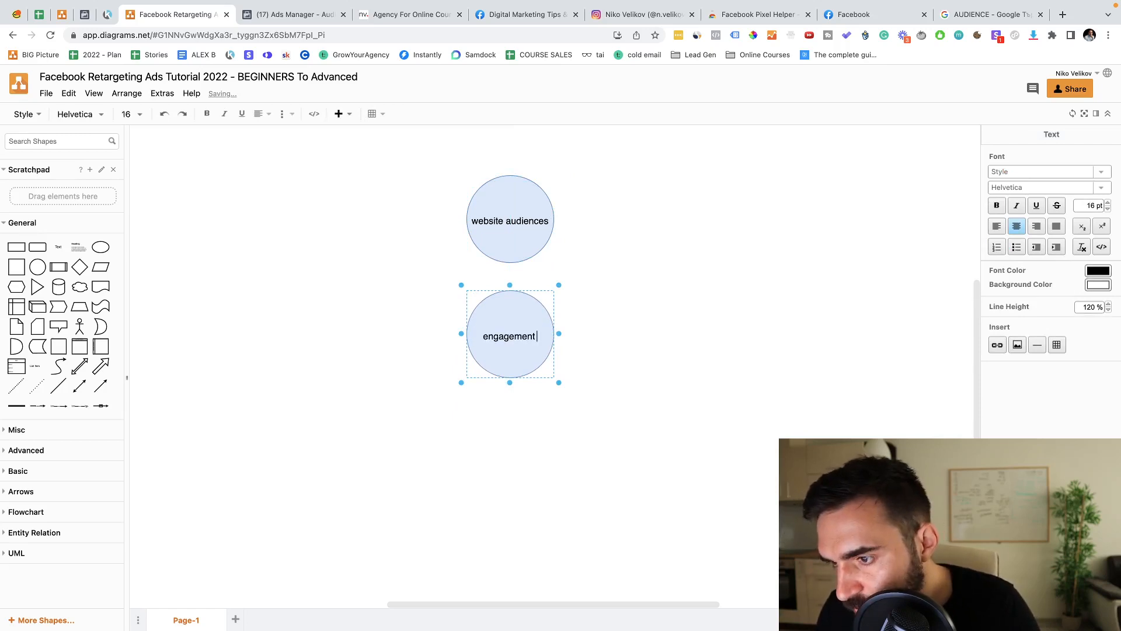
type("IG\\")
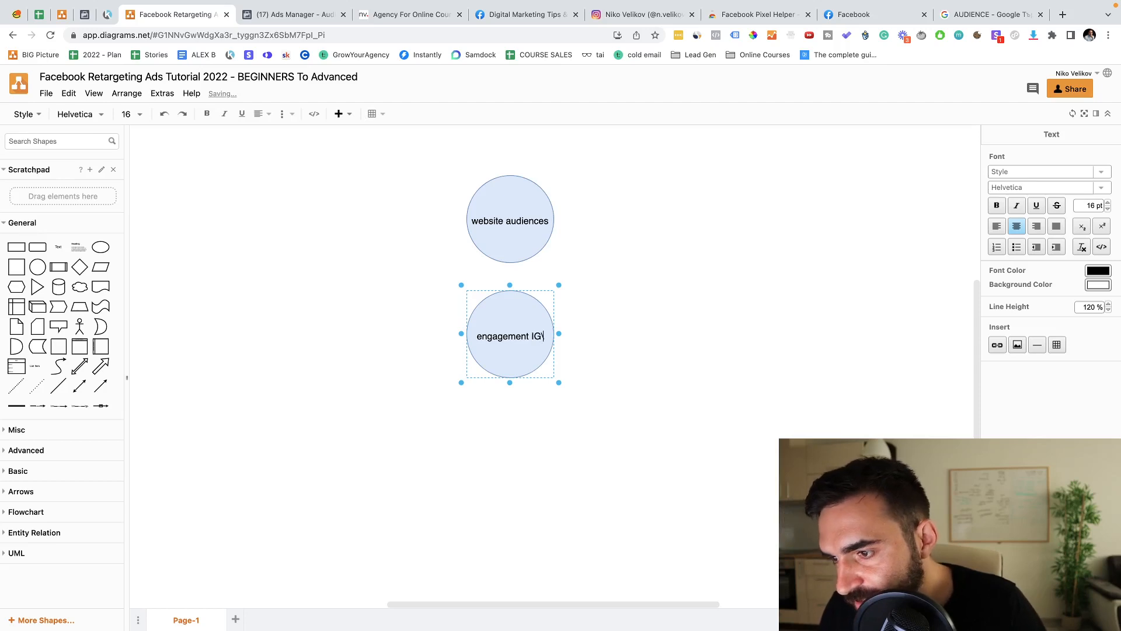
type("FB")
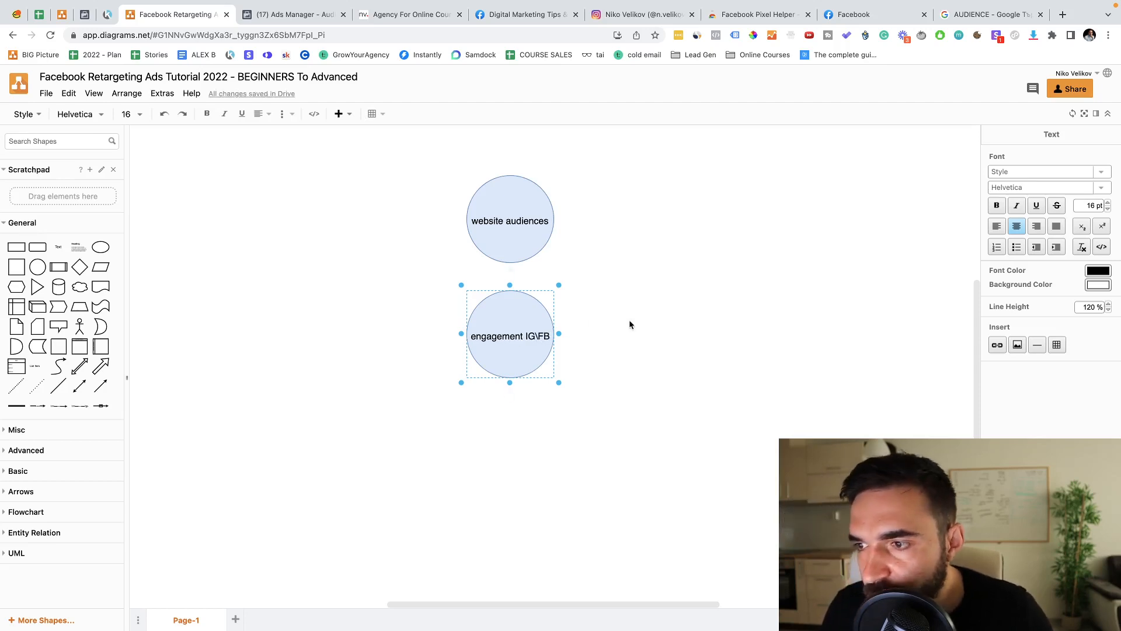
left_click(629, 320)
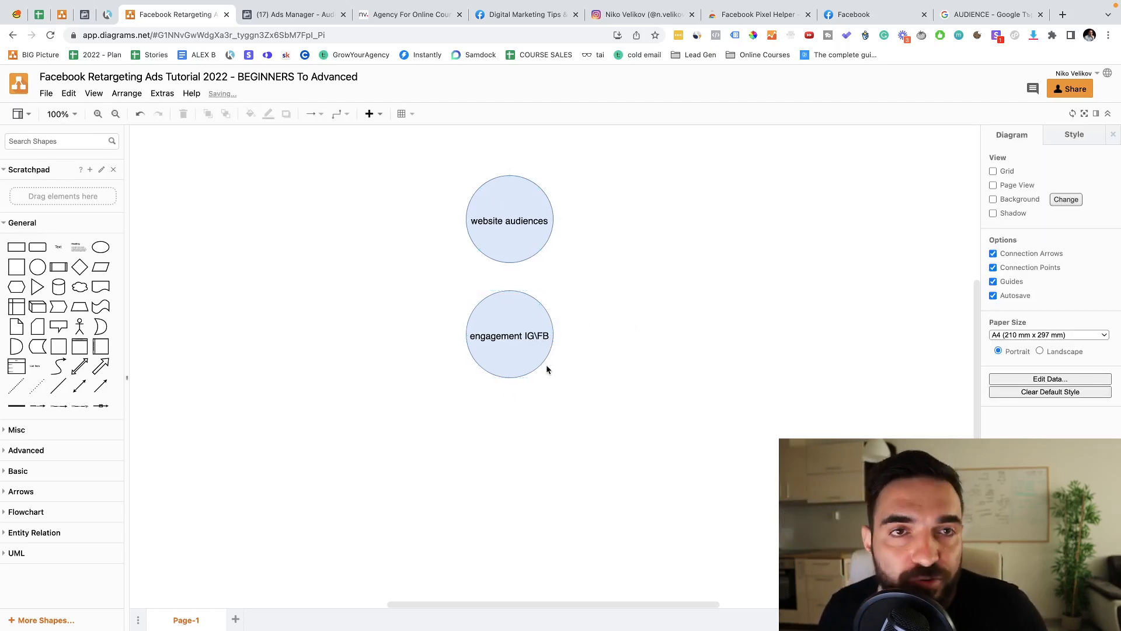
left_click(499, 242)
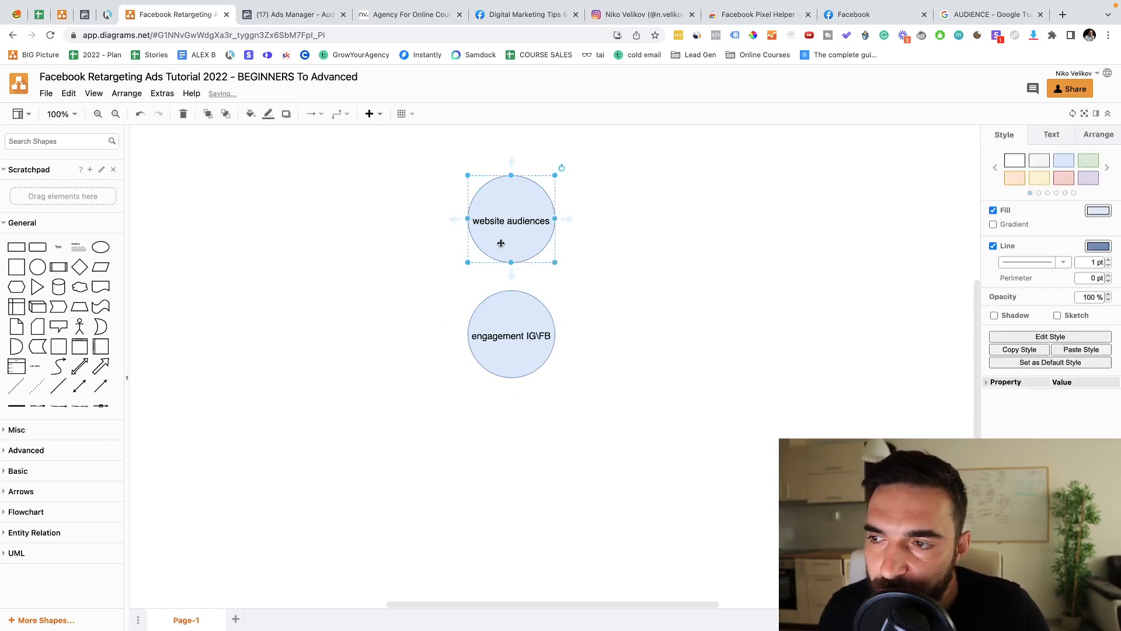
left_click(506, 369)
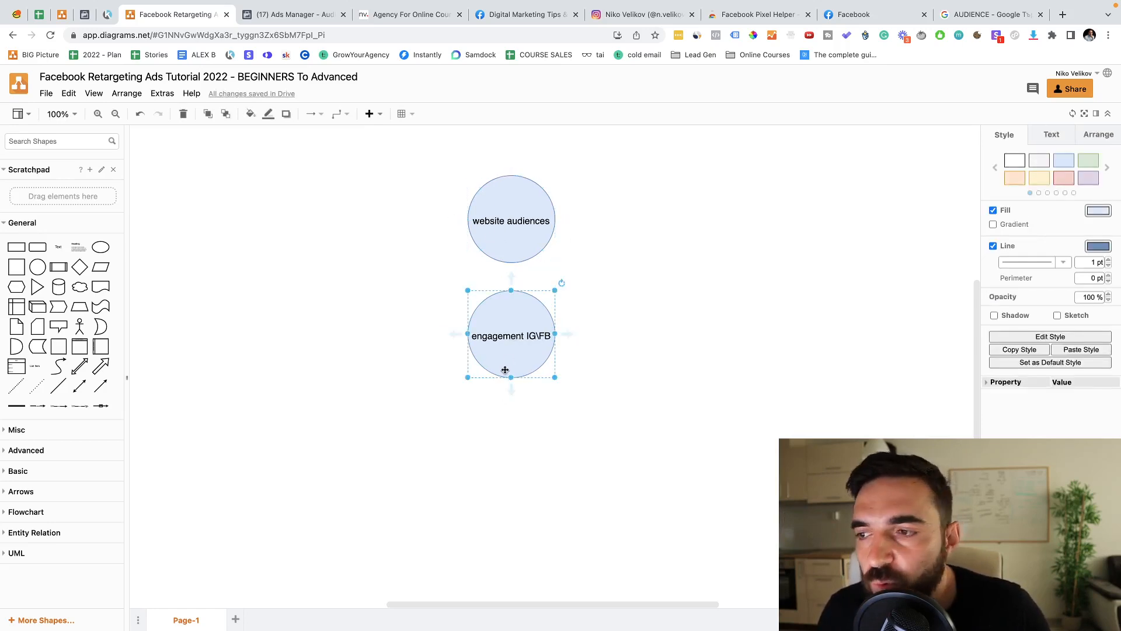
Step: Increase the font size of the "website audiences" label to 21 pt
double_click(508, 222)
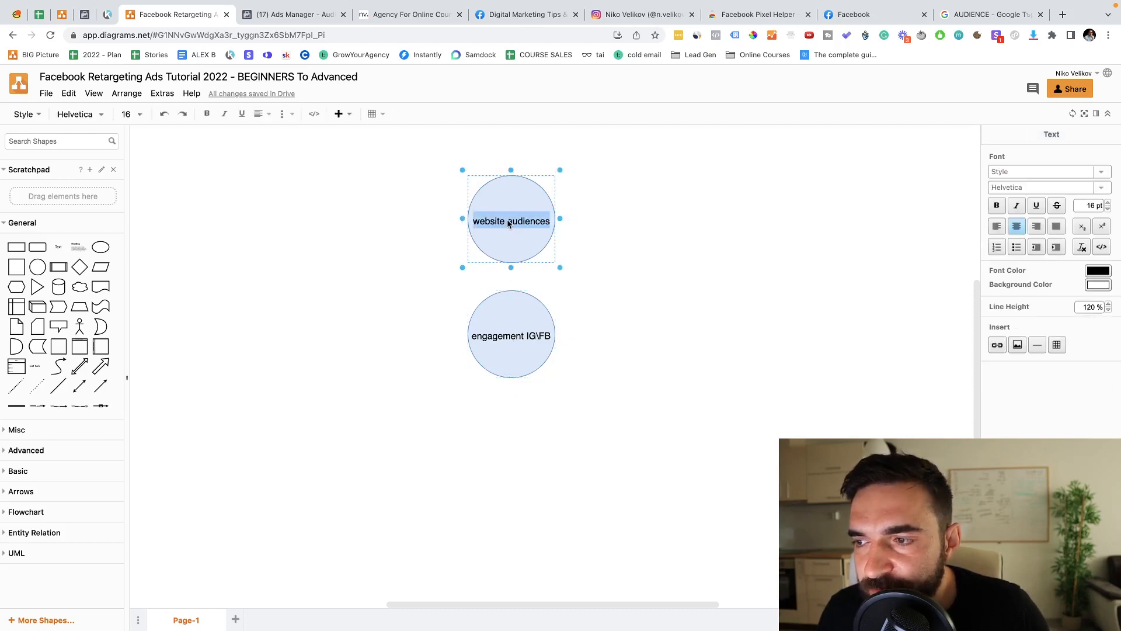
left_click(1107, 202)
left_click(1108, 202)
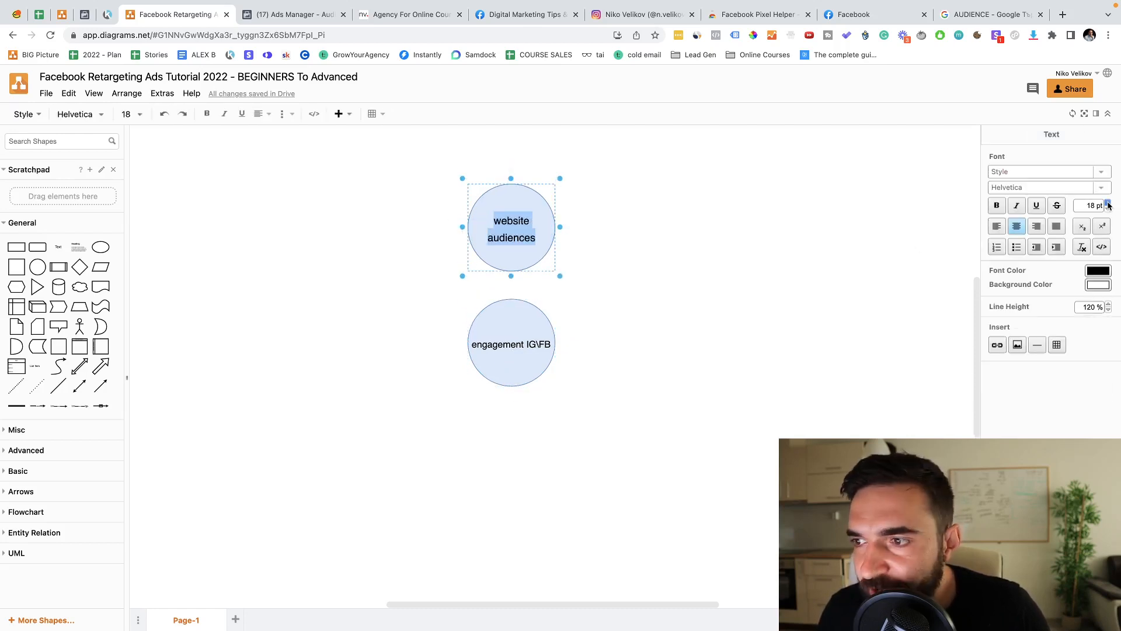
left_click(1108, 202)
left_click(1108, 202)
left_click(1107, 202)
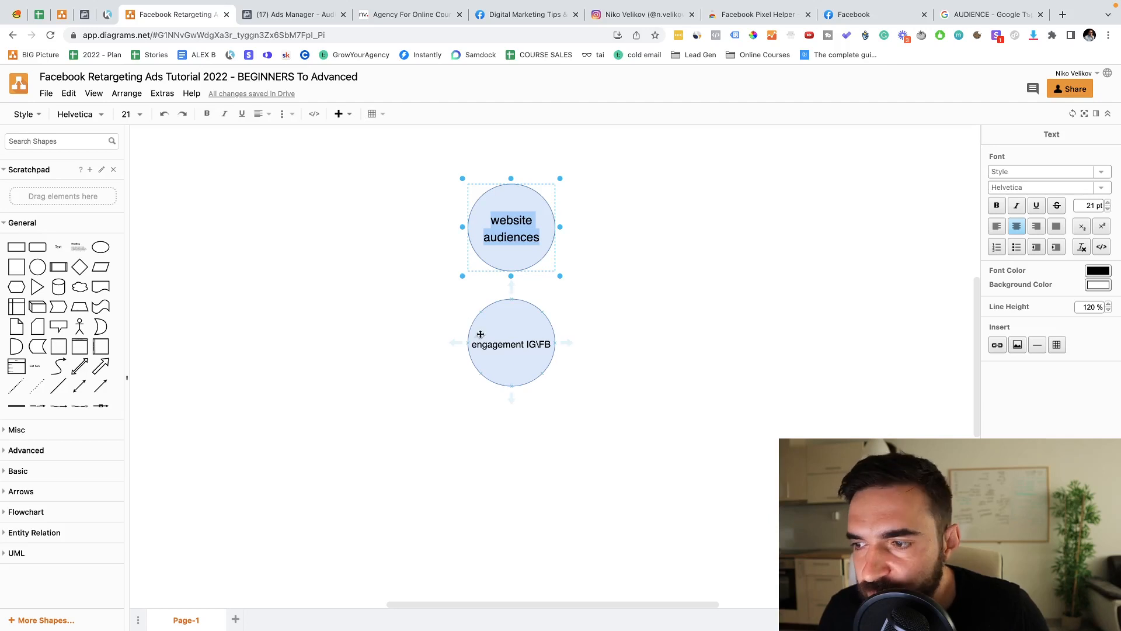
Step: Increase the font size of the whole "engagement IG\FB" label to 20 pt
double_click(493, 345)
double_click(499, 347)
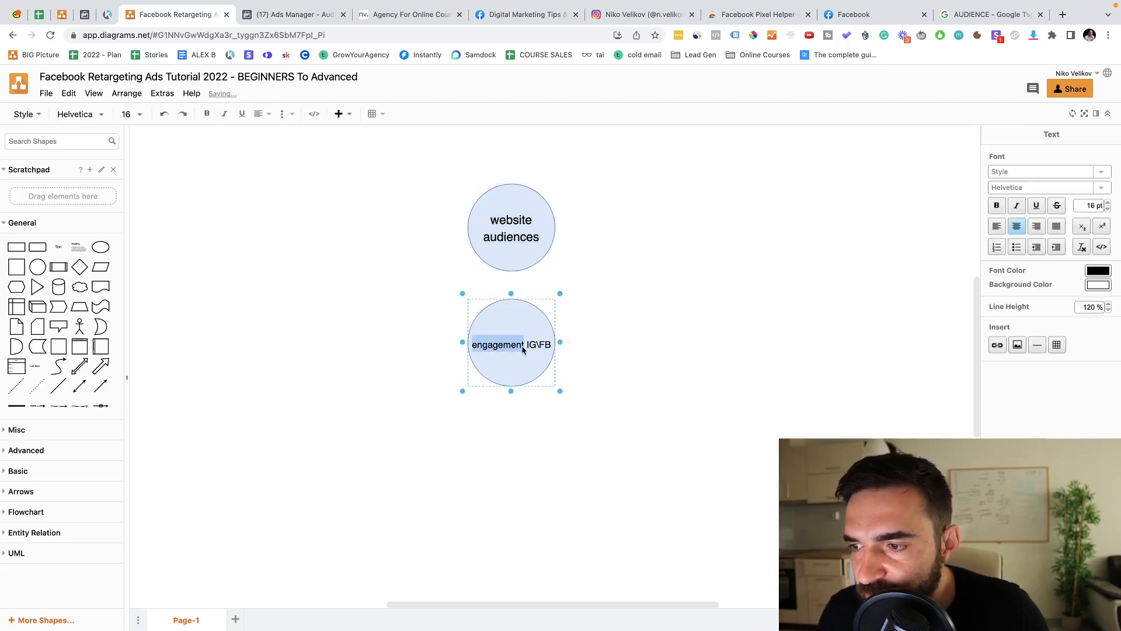
key("super+a")
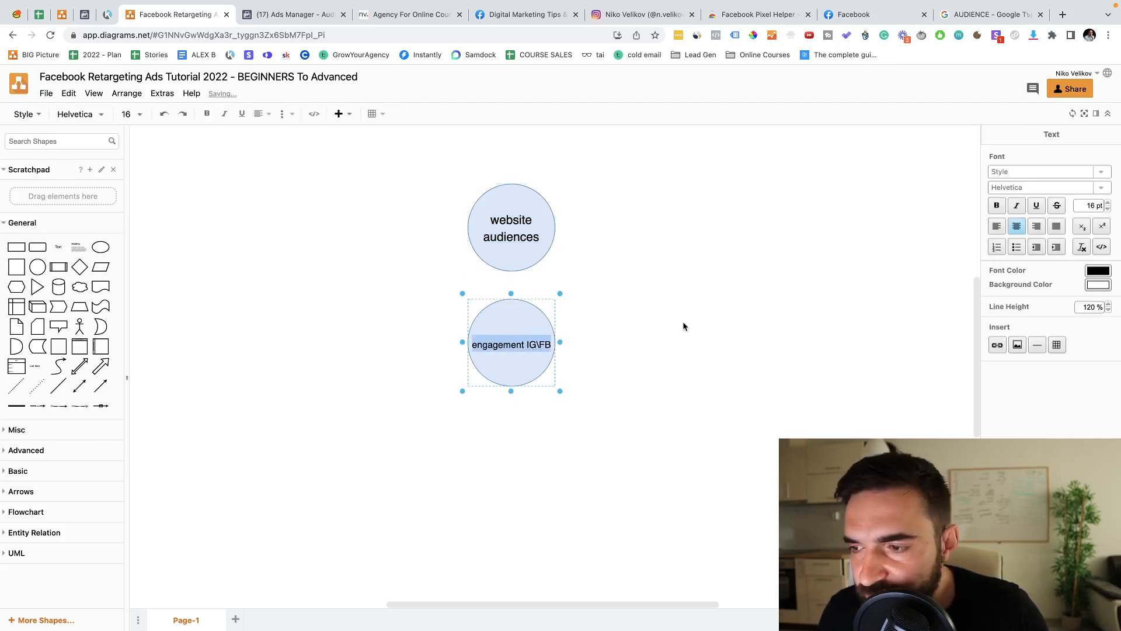
left_click(1107, 202)
left_click(1107, 202)
left_click(1108, 202)
left_click(1108, 202)
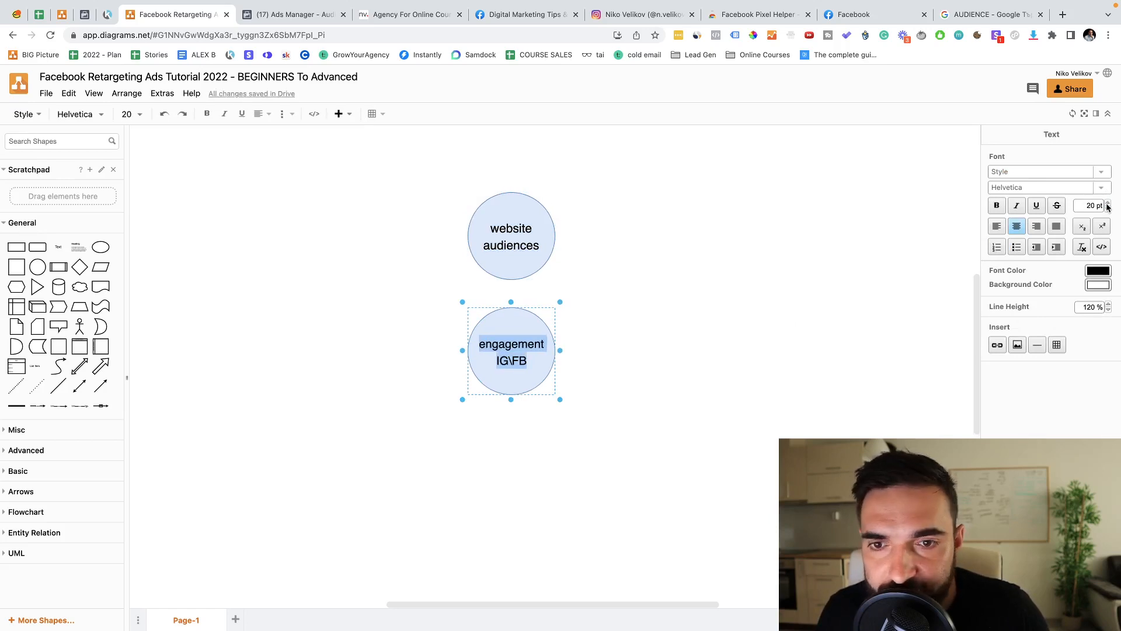
left_click(581, 402)
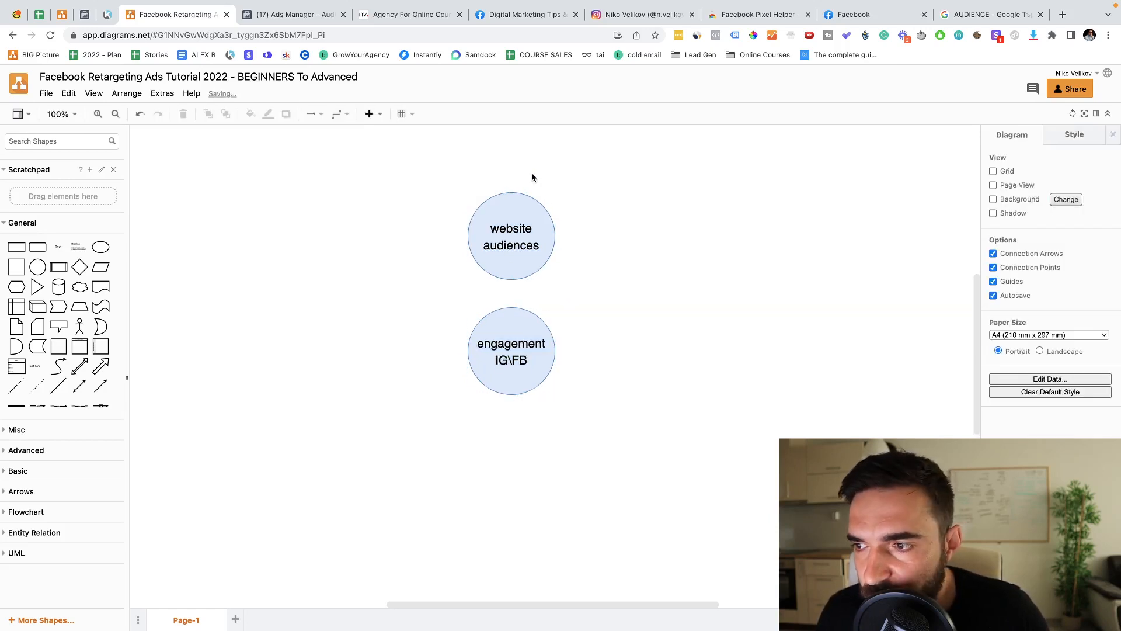
Step: Move the "engagement IG\FB" circle to the left of the "website audiences" circle, aligned at the same height
left_click(510, 248)
scroll(507, 249, "down", 1)
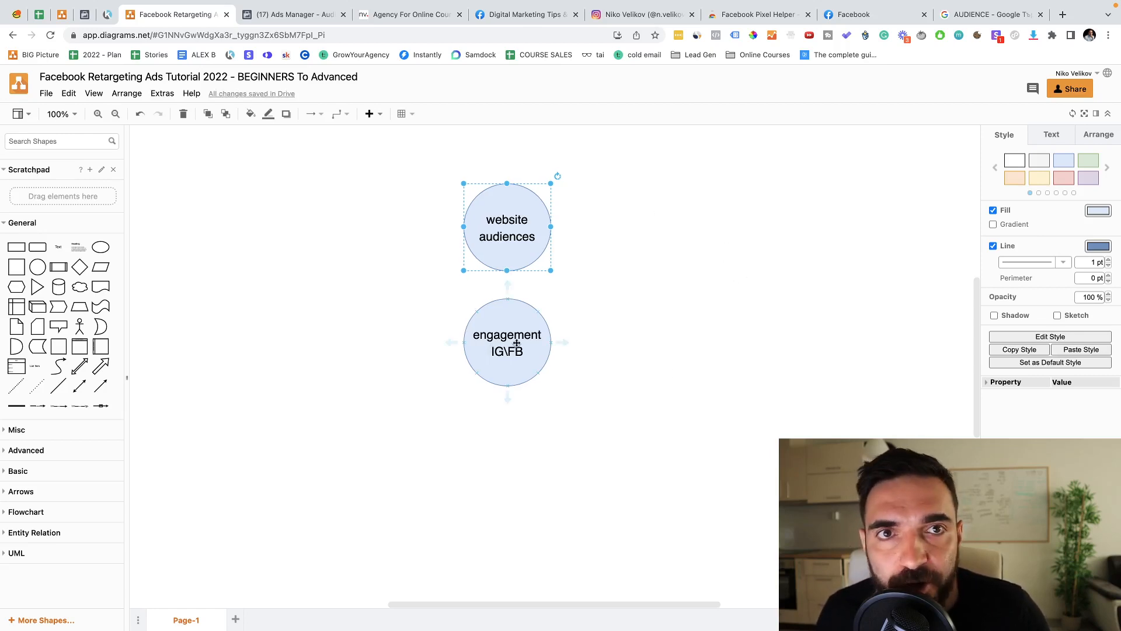
scroll(501, 368, "left", 4)
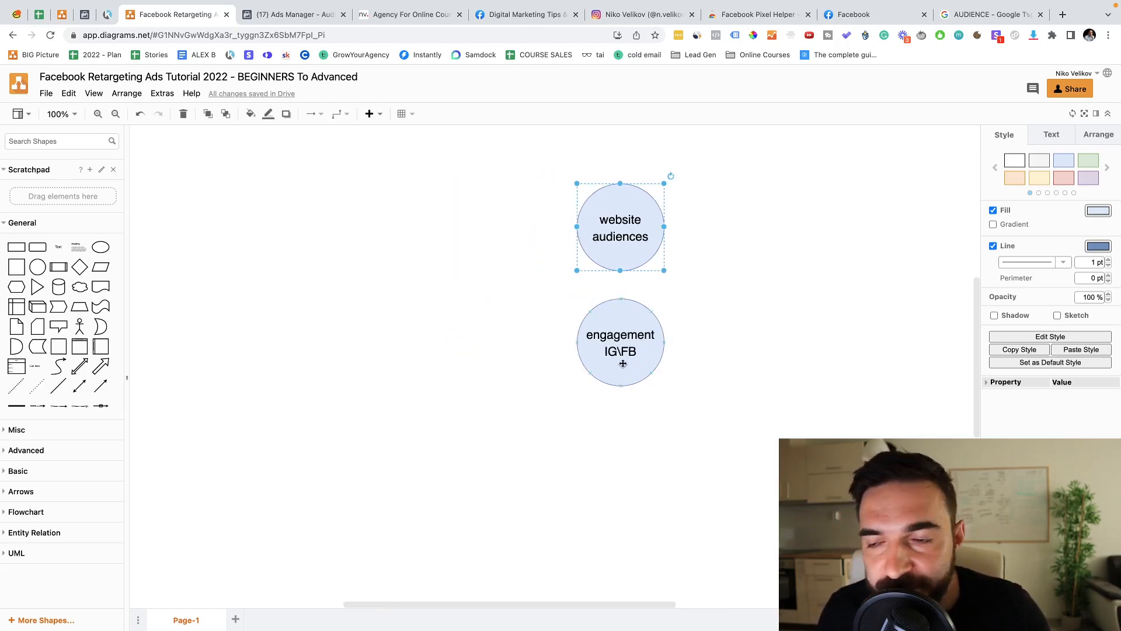
left_click_drag(619, 360, 442, 239)
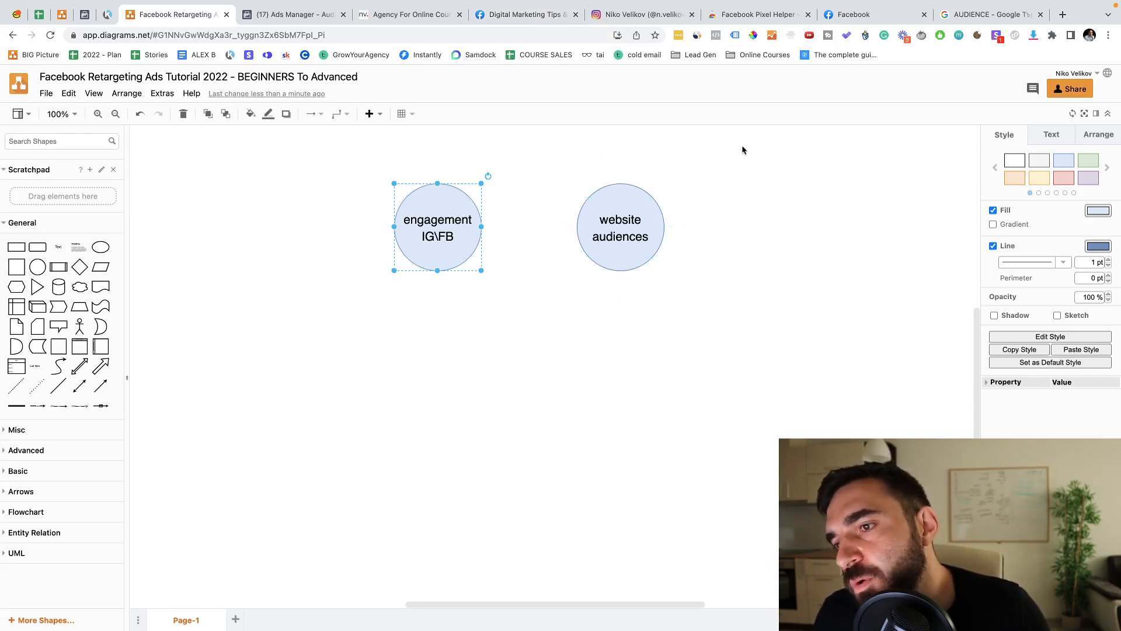
left_click(631, 205)
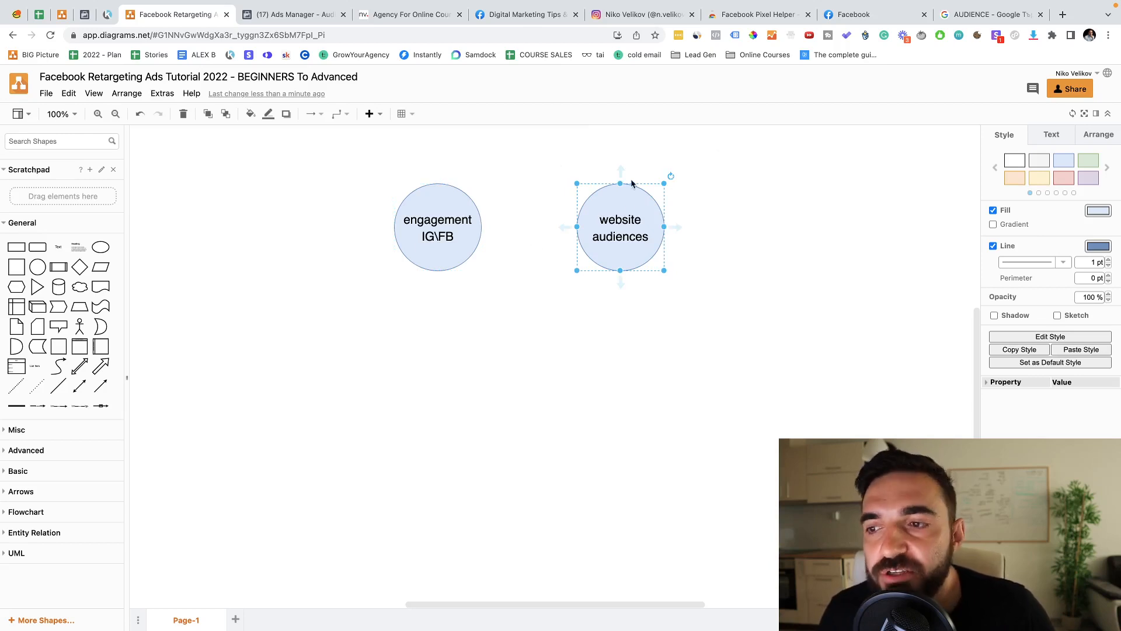
left_click(457, 261)
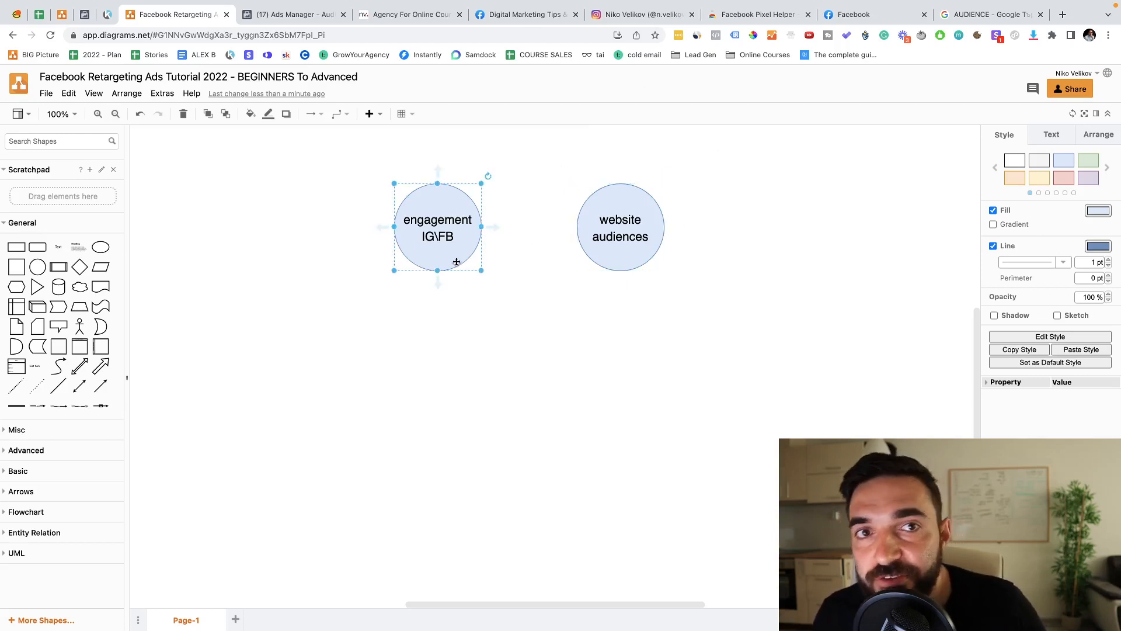
left_click(606, 211)
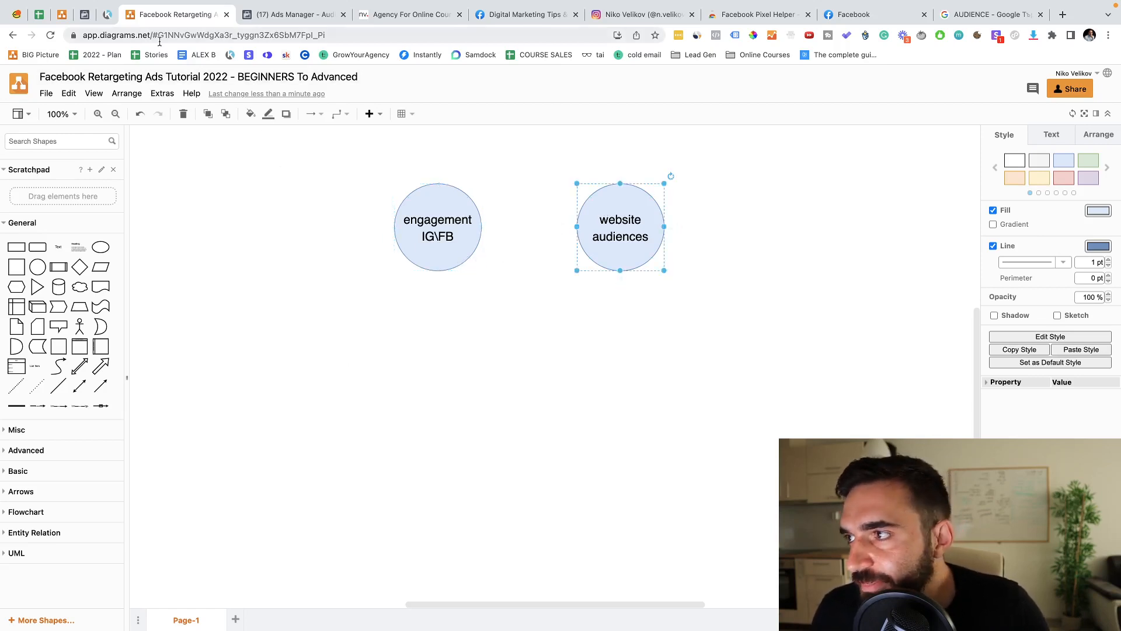
Step: In Ads Manager, start a custom audience with Customer list as the source and look over how to prepare the list
left_click(294, 16)
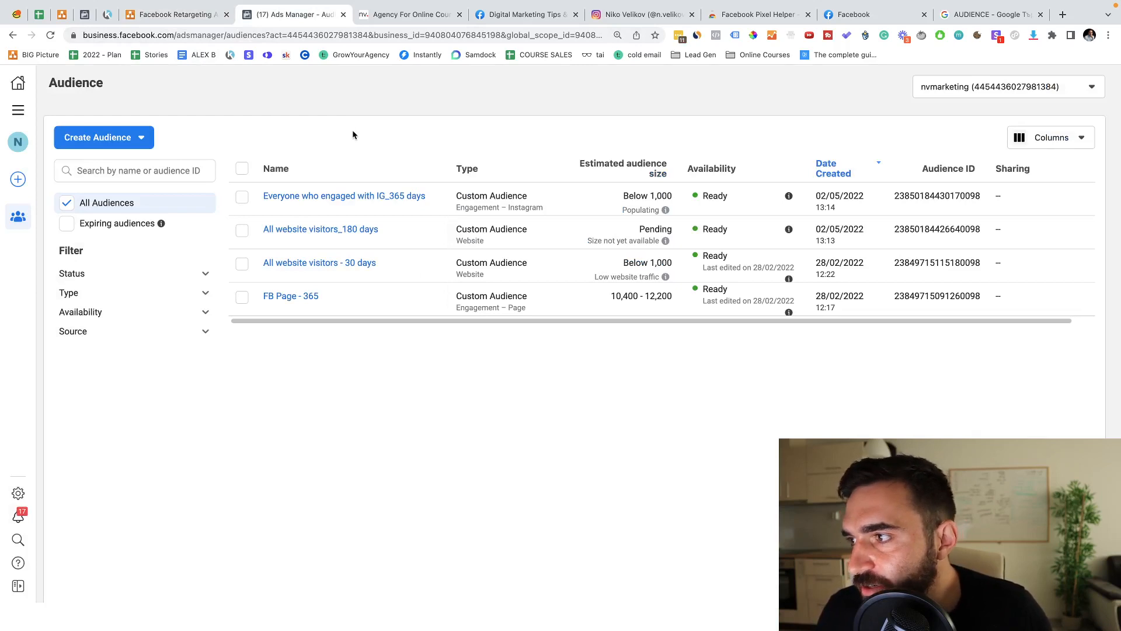
left_click(146, 138)
left_click(146, 177)
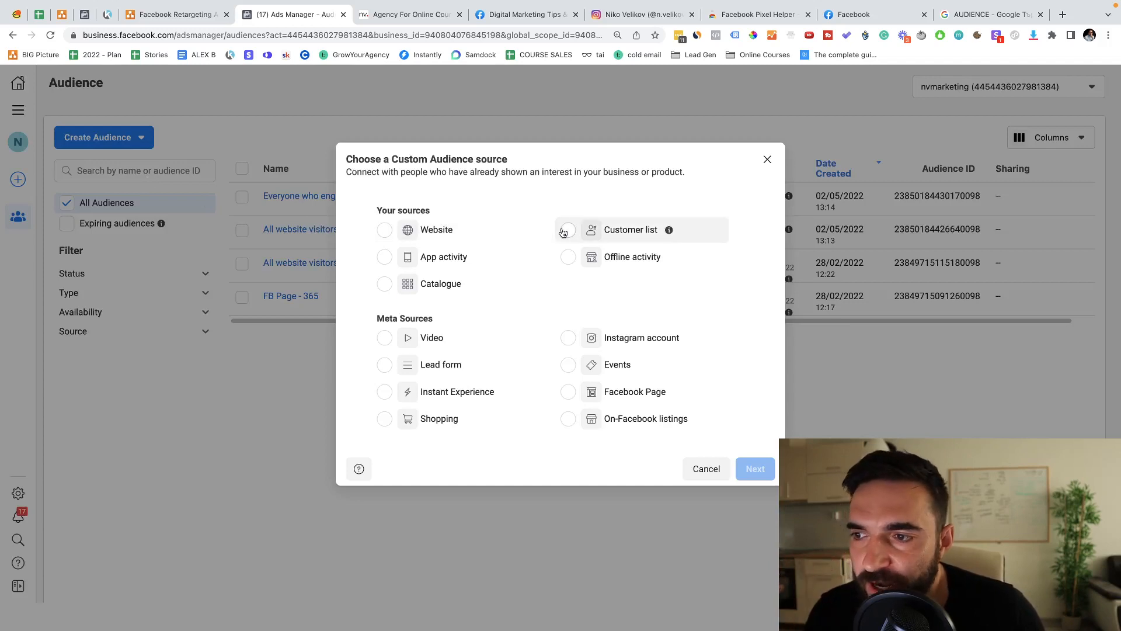
left_click(567, 230)
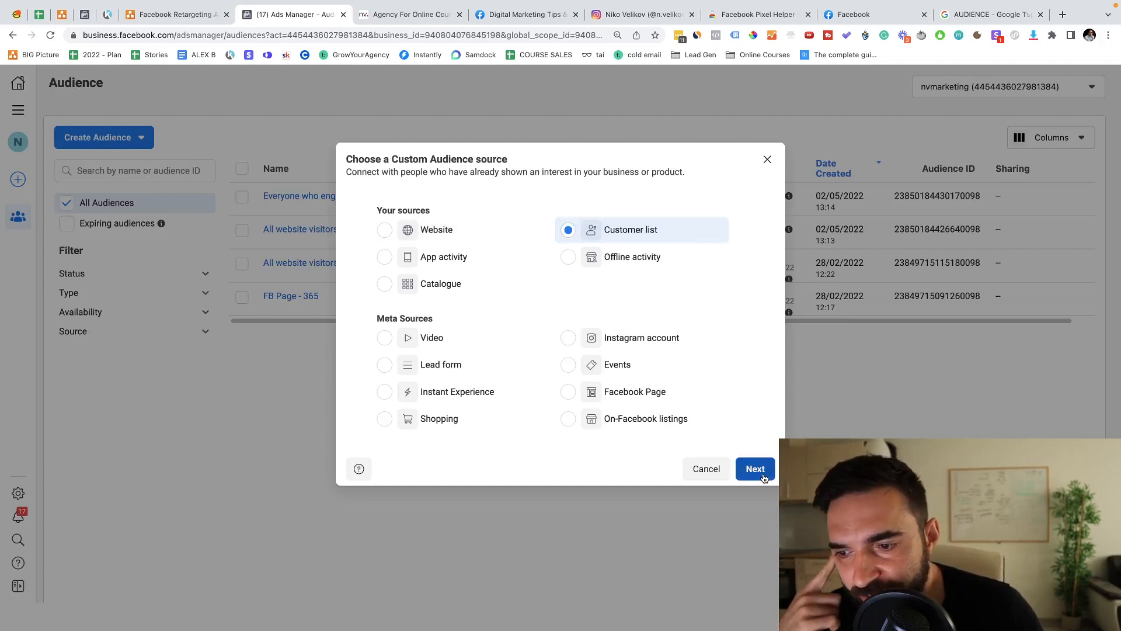
left_click(756, 468)
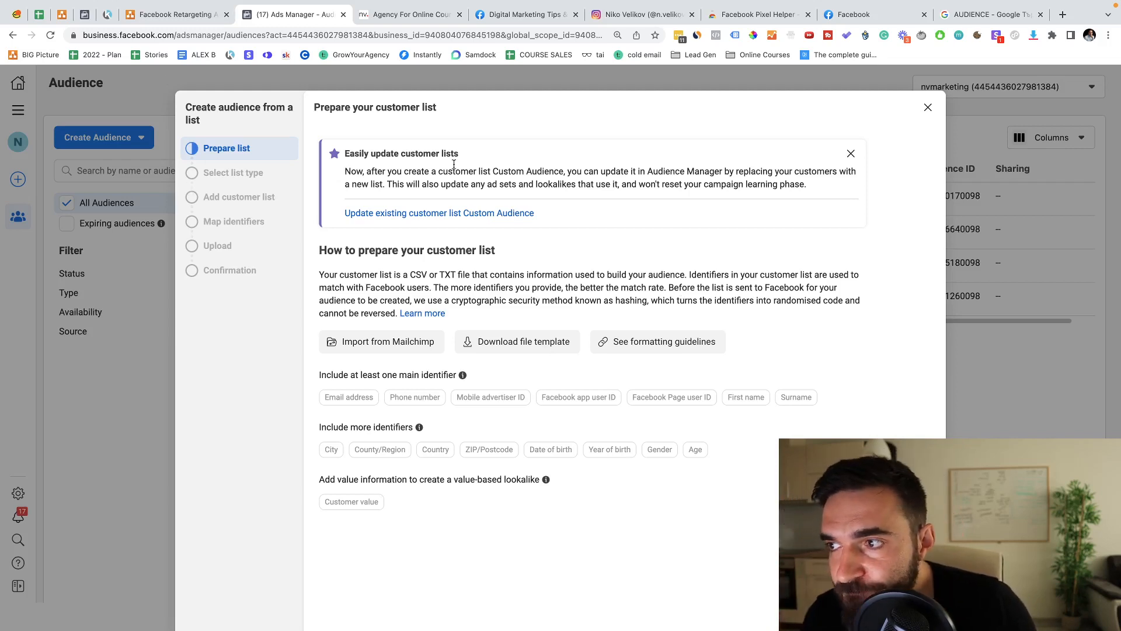
left_click_drag(496, 250, 426, 252)
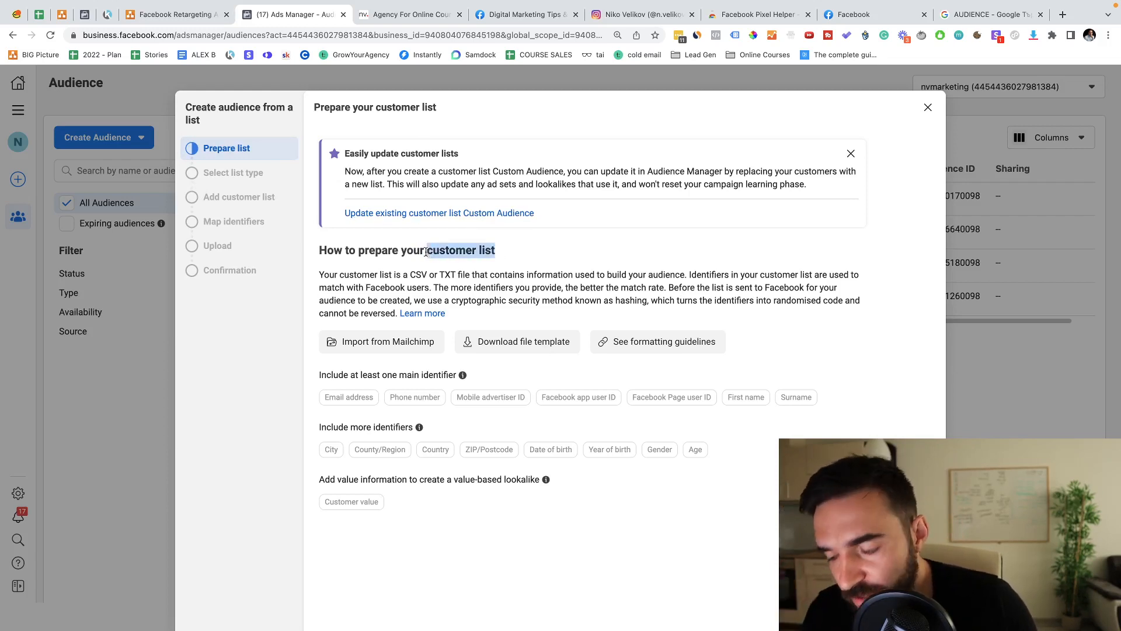
Step: In the diagrams.net drawing, place a copy of the "website audiences" circle to its right and label it "email list"
left_click(175, 46)
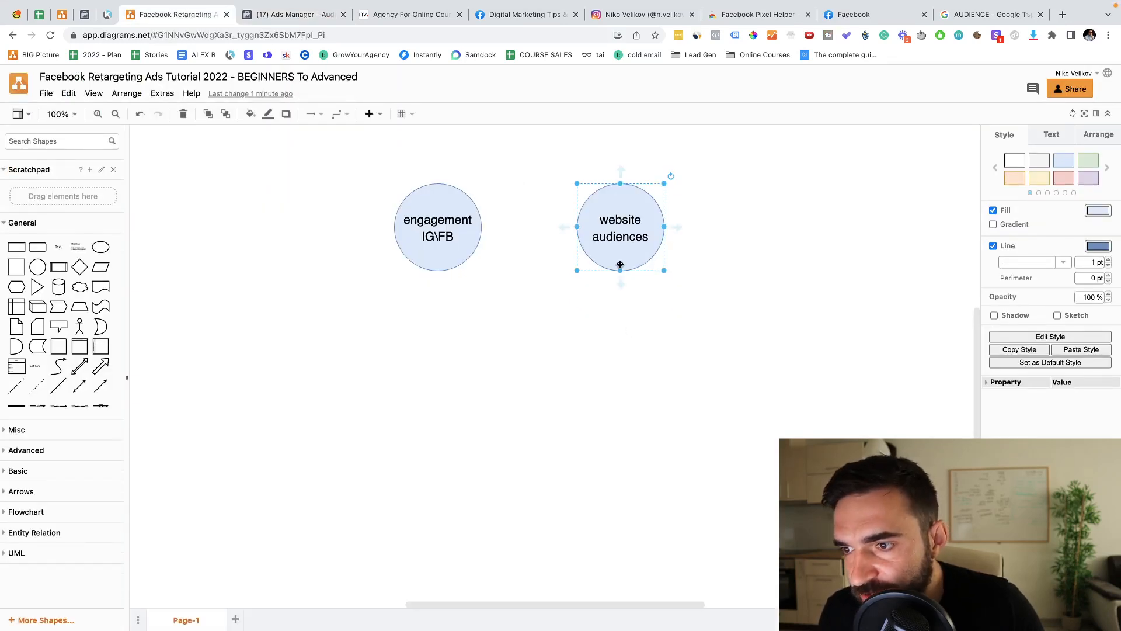
key("ctrl+d")
left_click_drag(620, 265, 787, 259)
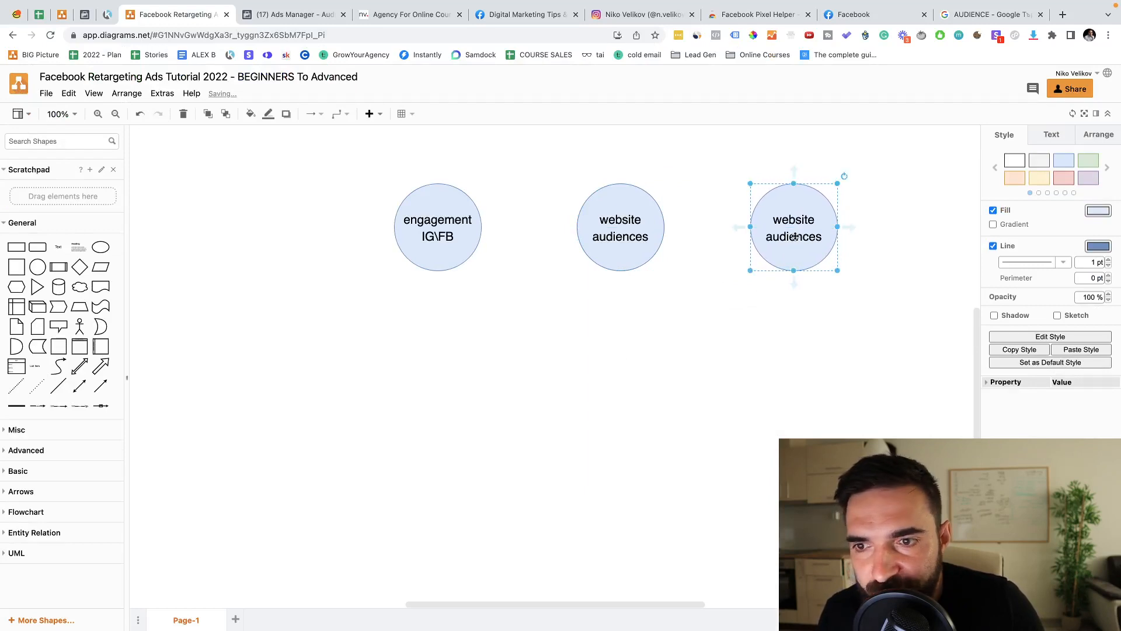
double_click(795, 239)
key("BackSpace")
type("em")
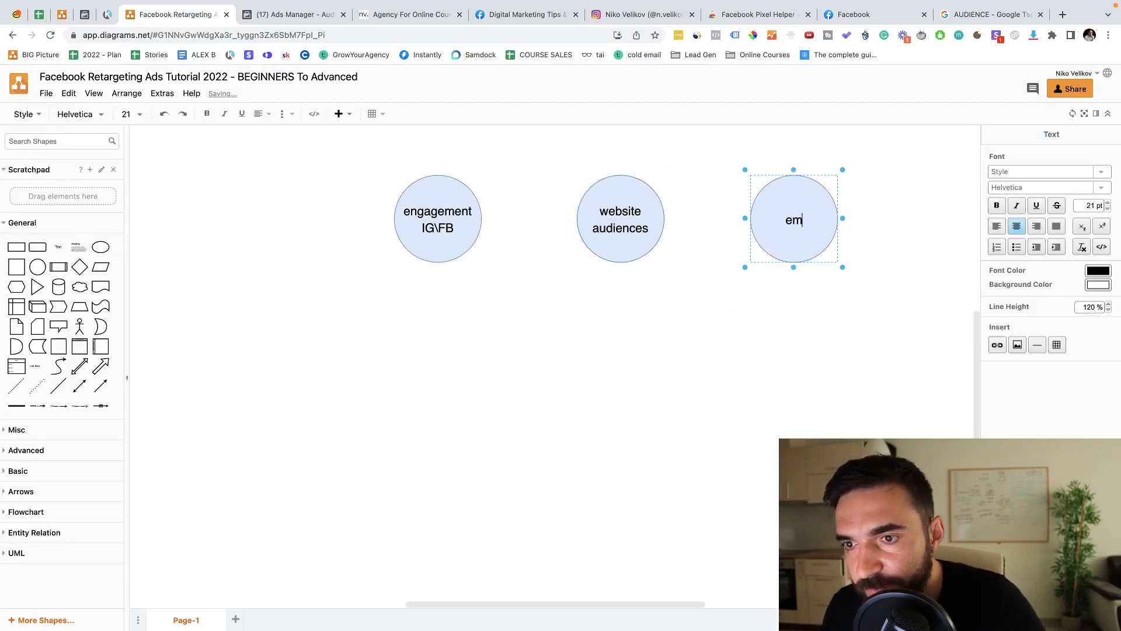
type("ail list")
left_click(689, 374)
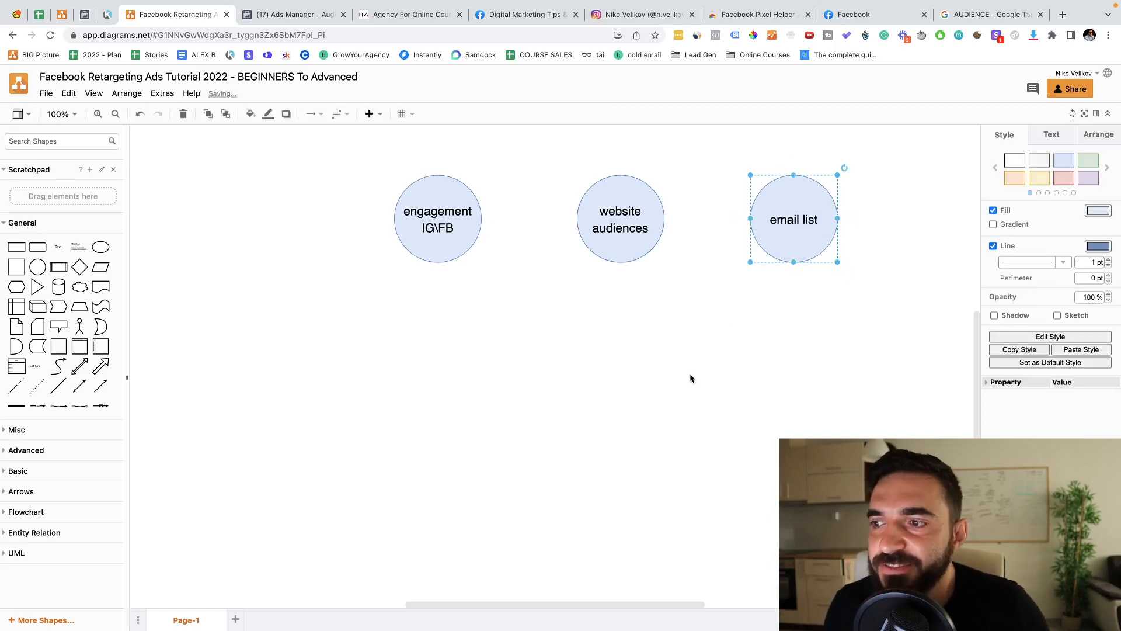
Step: Shift the "email list" circle slightly further right so the three circles are evenly spaced in one row
scroll(690, 377, "right", 6)
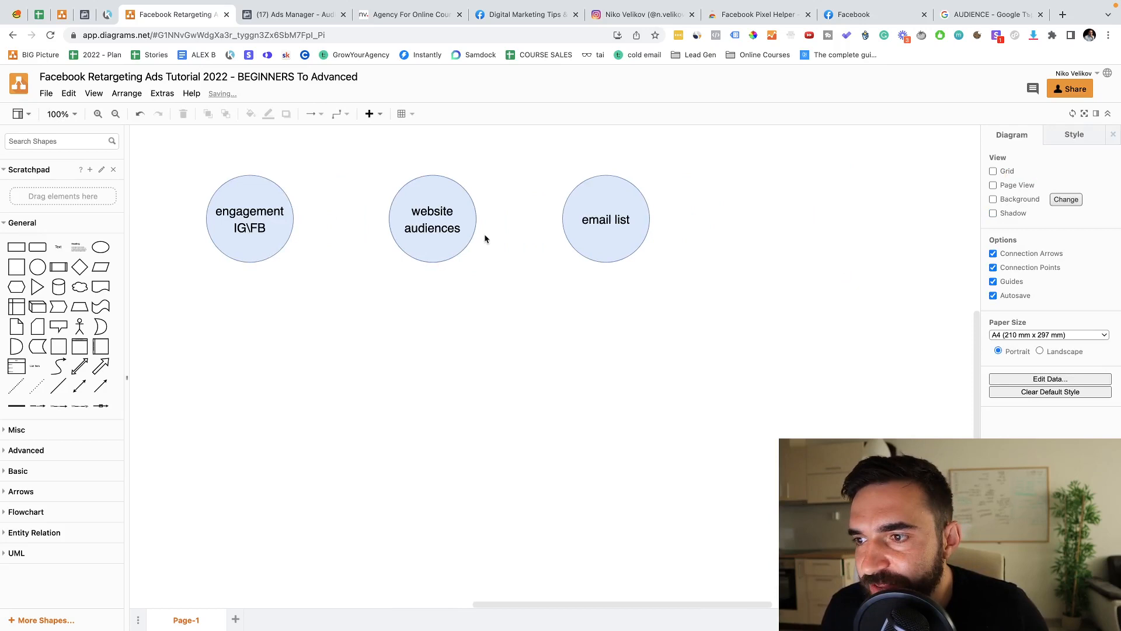
left_click(597, 209)
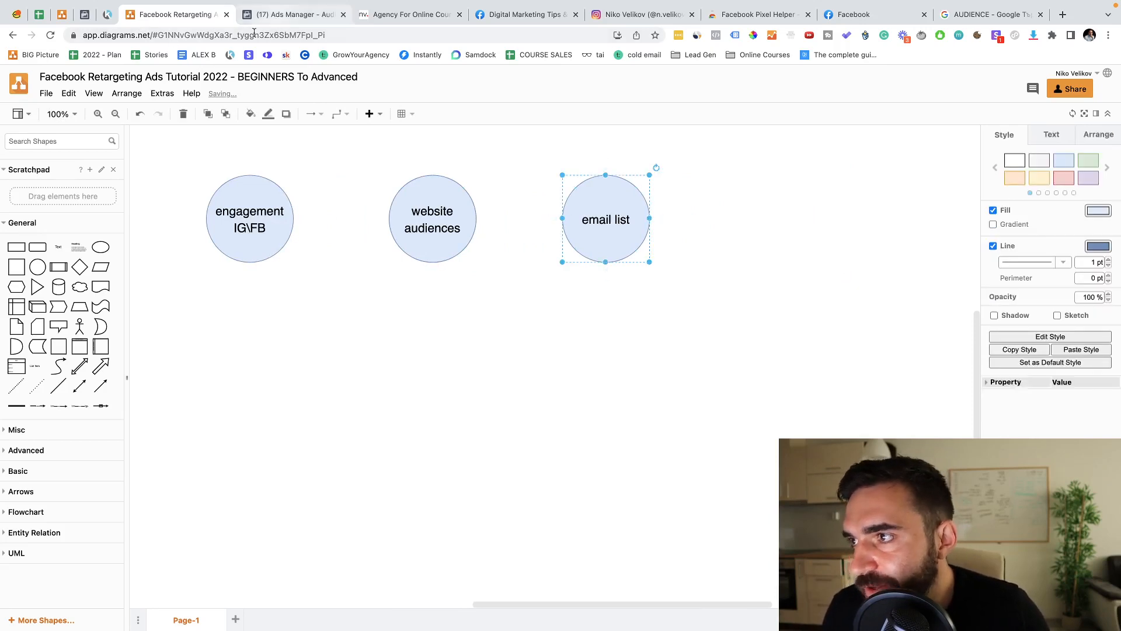
left_click(242, 318)
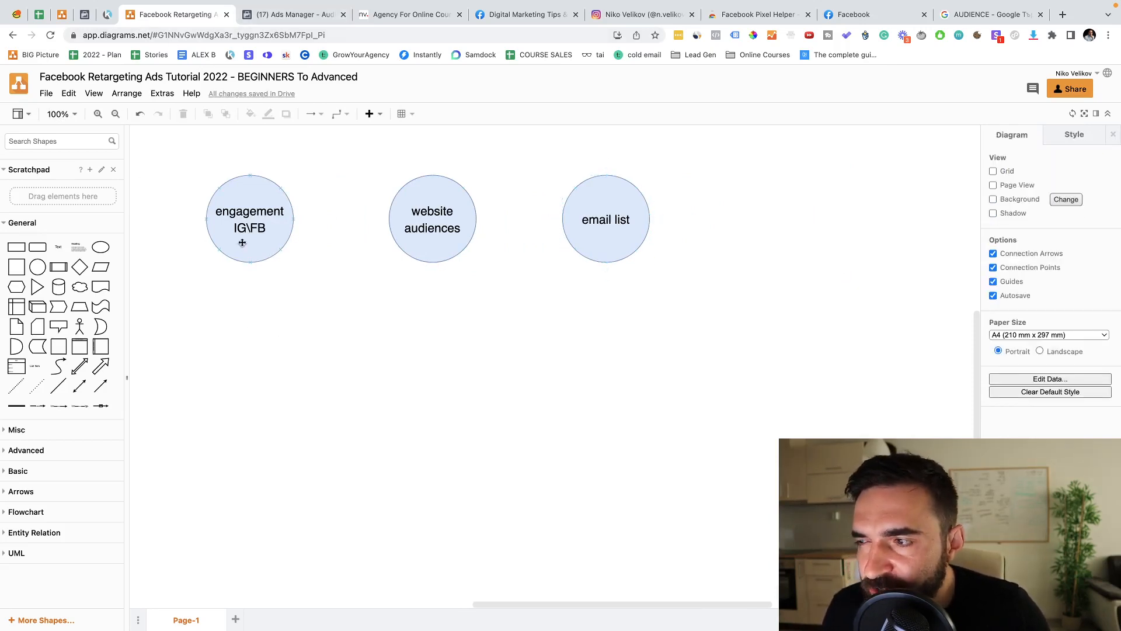
left_click(242, 243)
left_click(454, 229)
left_click(595, 234)
left_click_drag(596, 234, 605, 232)
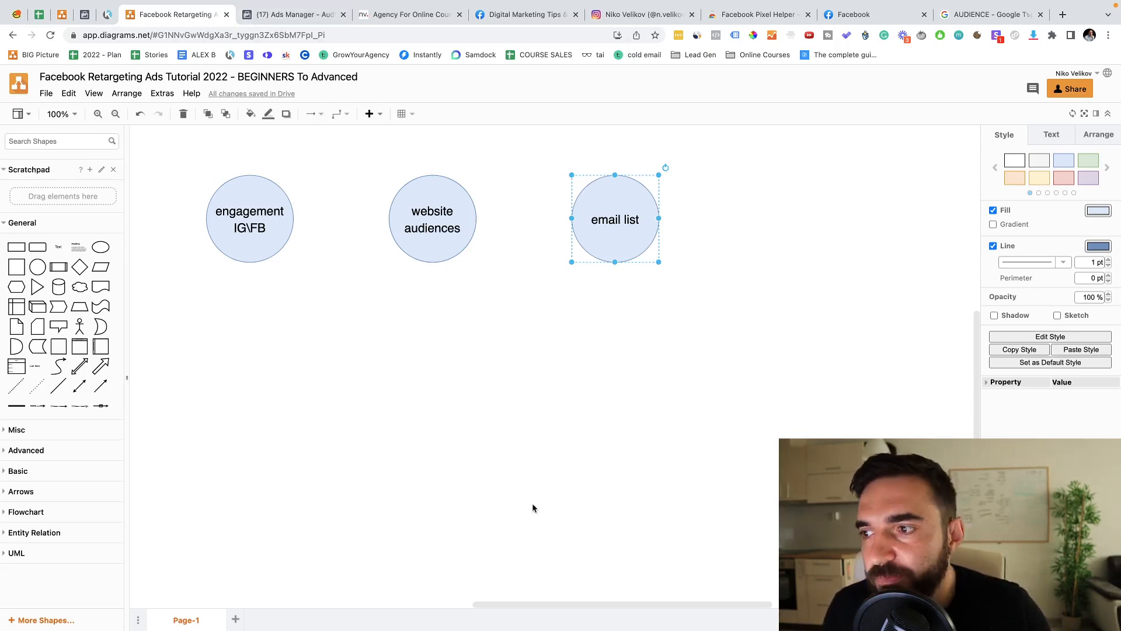
Step: In Ads Manager, discard the customer list audience and try a new custom audience with Video as the source
left_click(244, 15)
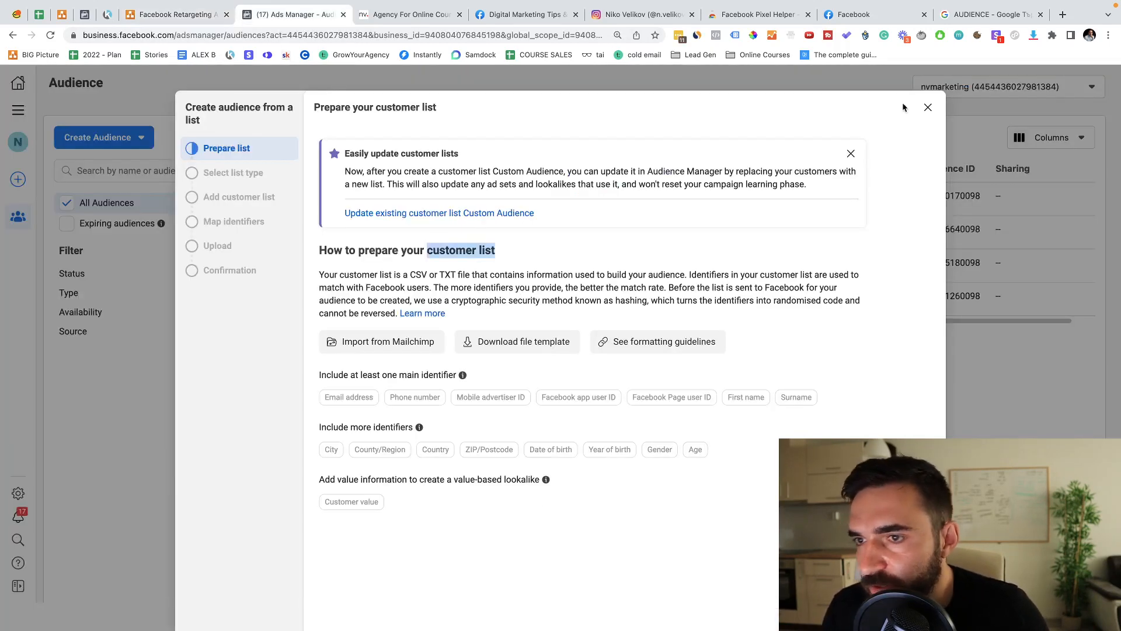
left_click(927, 108)
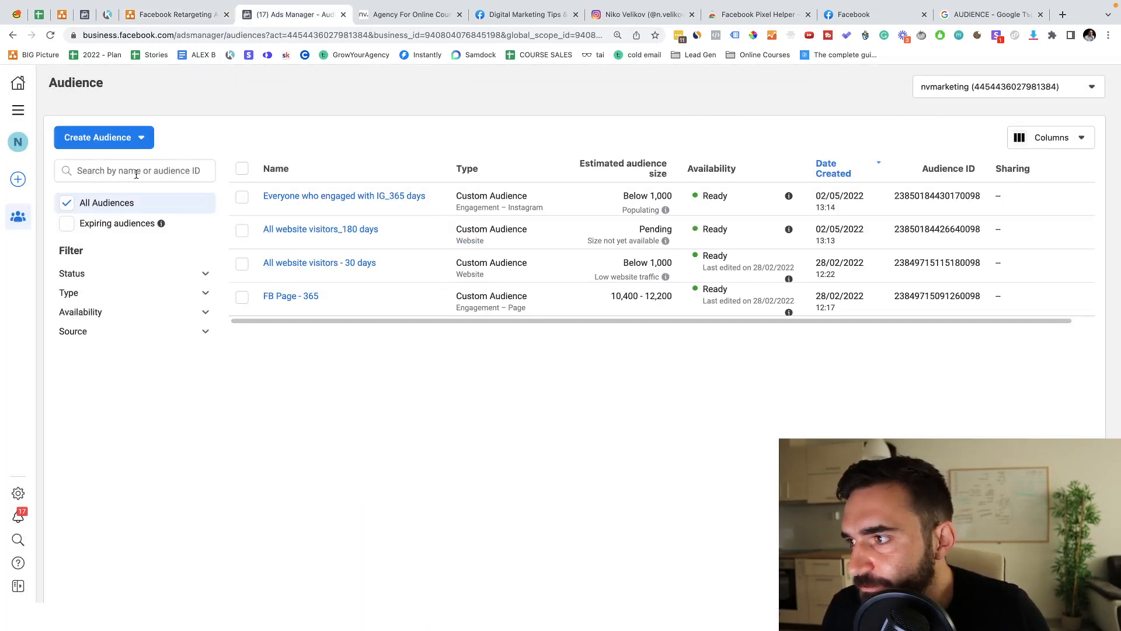
left_click(104, 140)
left_click(98, 169)
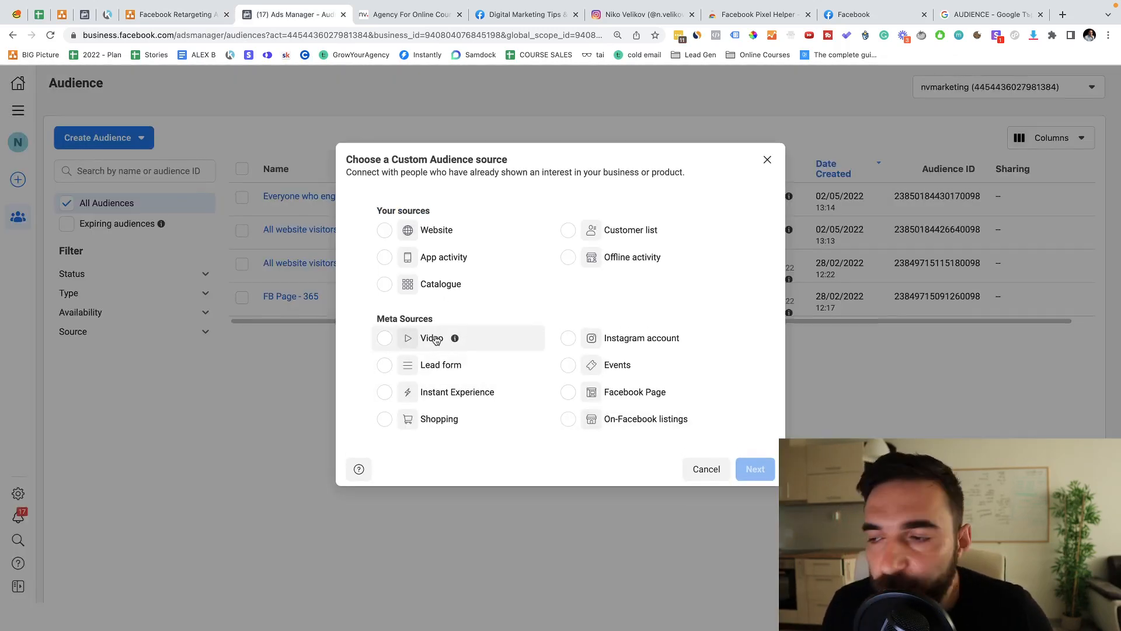
left_click(386, 340)
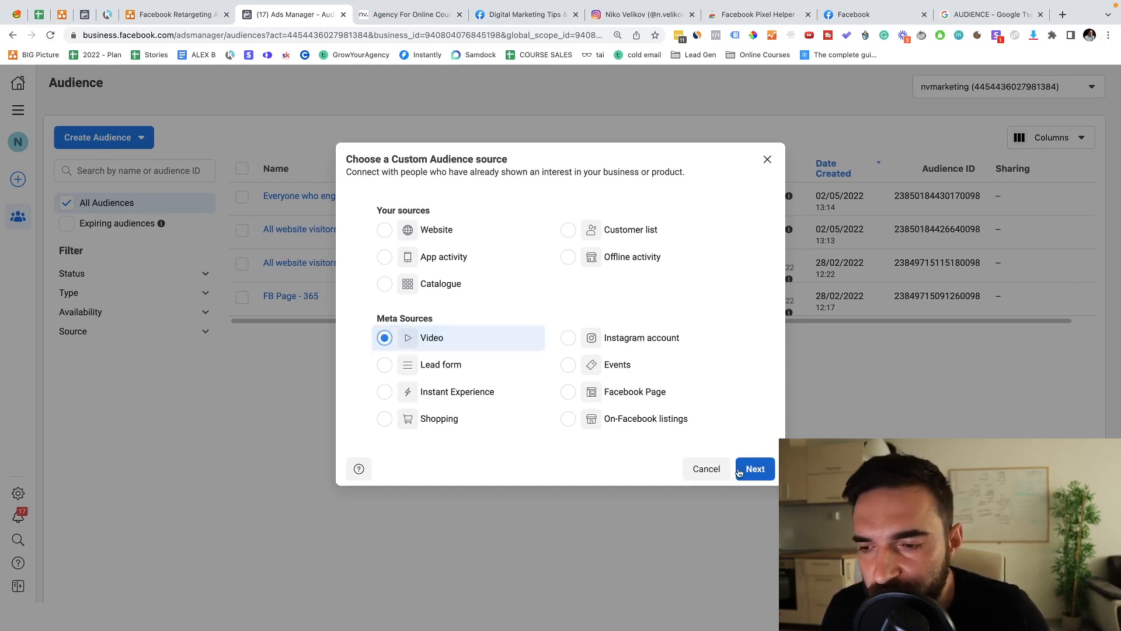
left_click(750, 469)
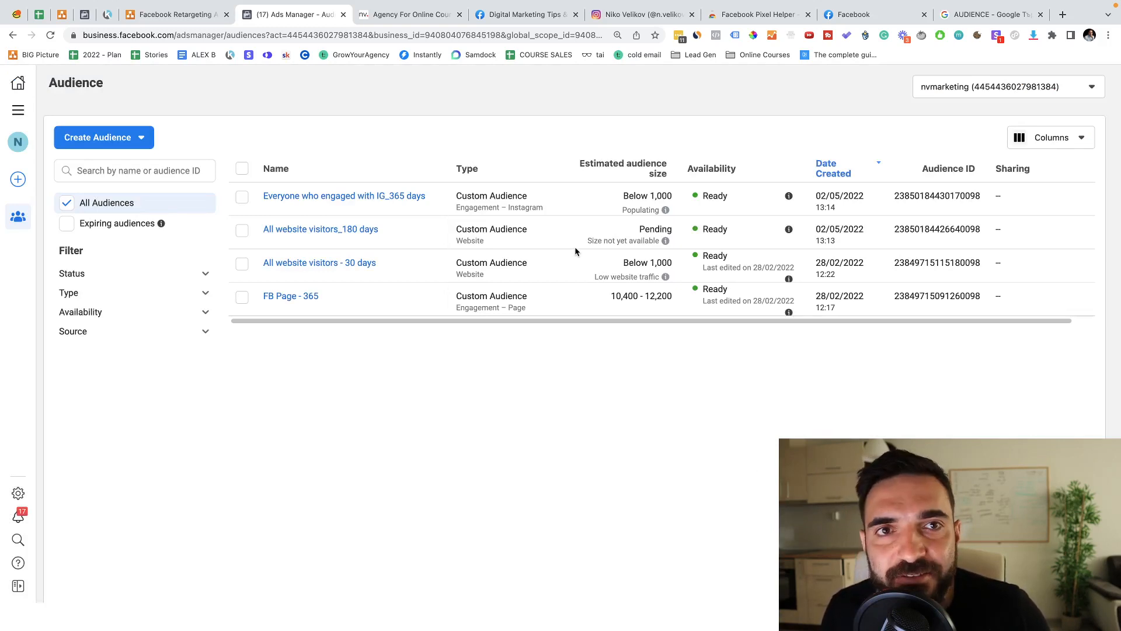
Step: Try to start another new custom audience from the audience list
scroll(577, 251, "right", 1)
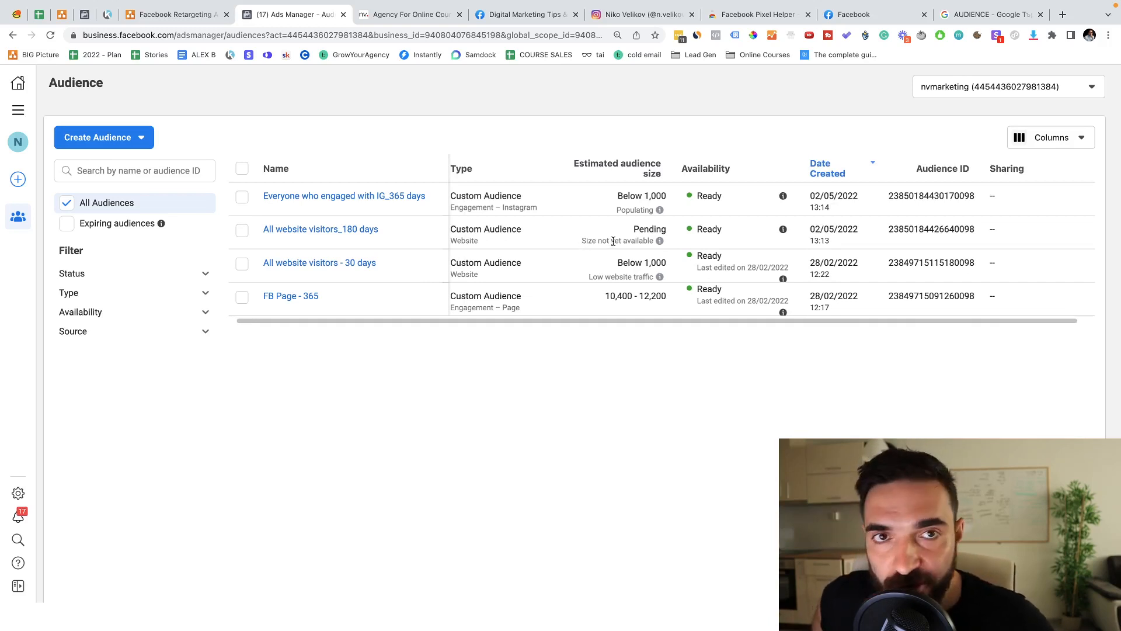
left_click(140, 136)
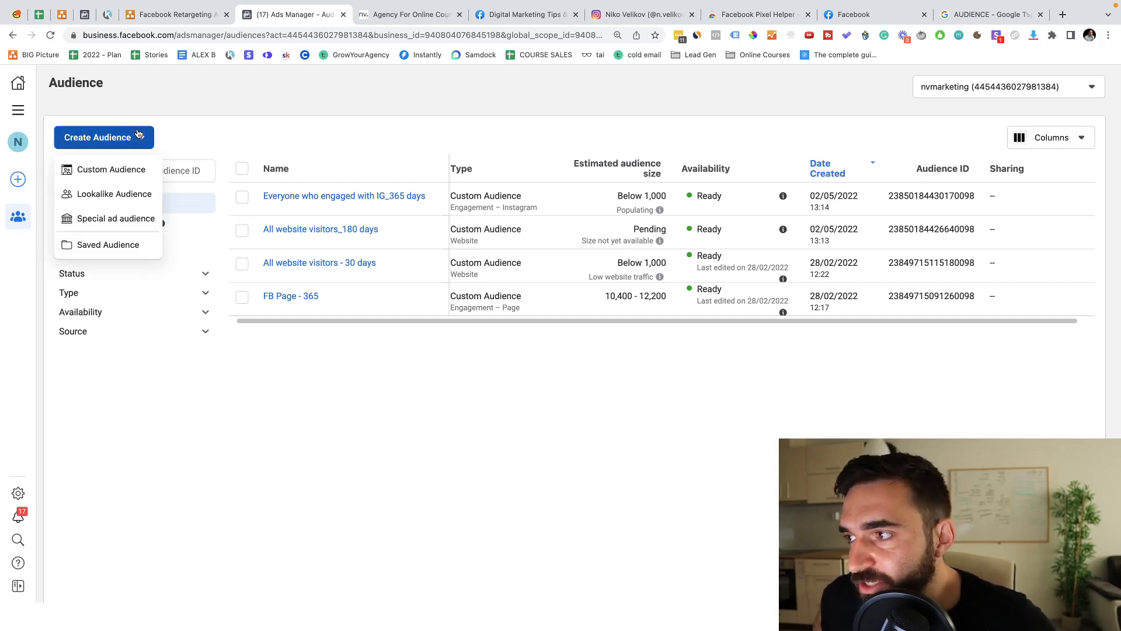
left_click(273, 343)
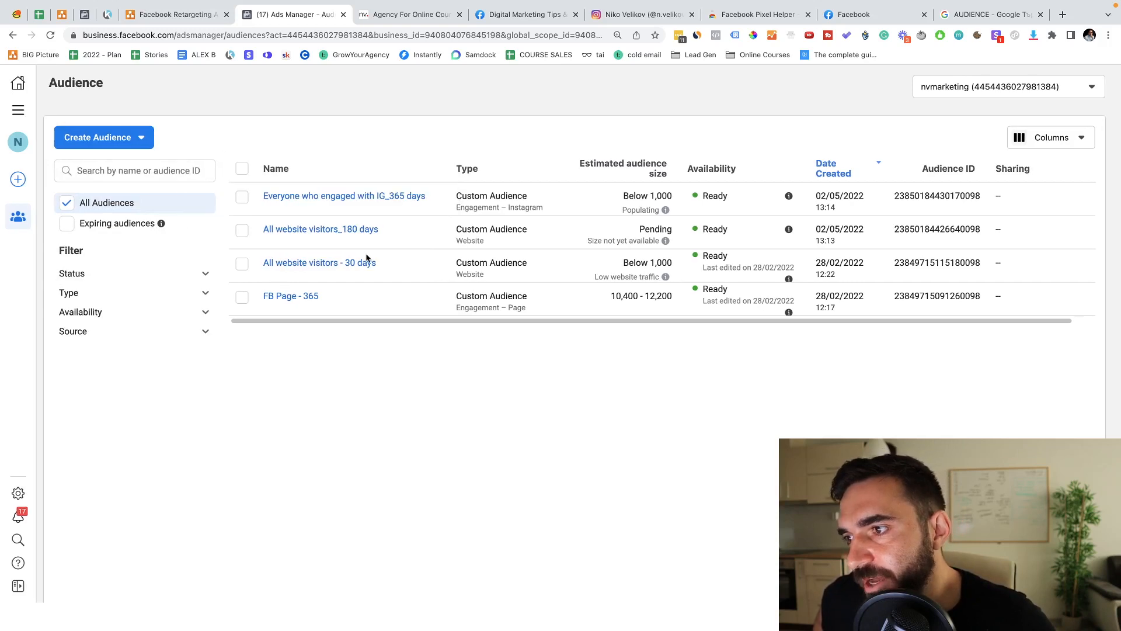
left_click(125, 136)
left_click(105, 169)
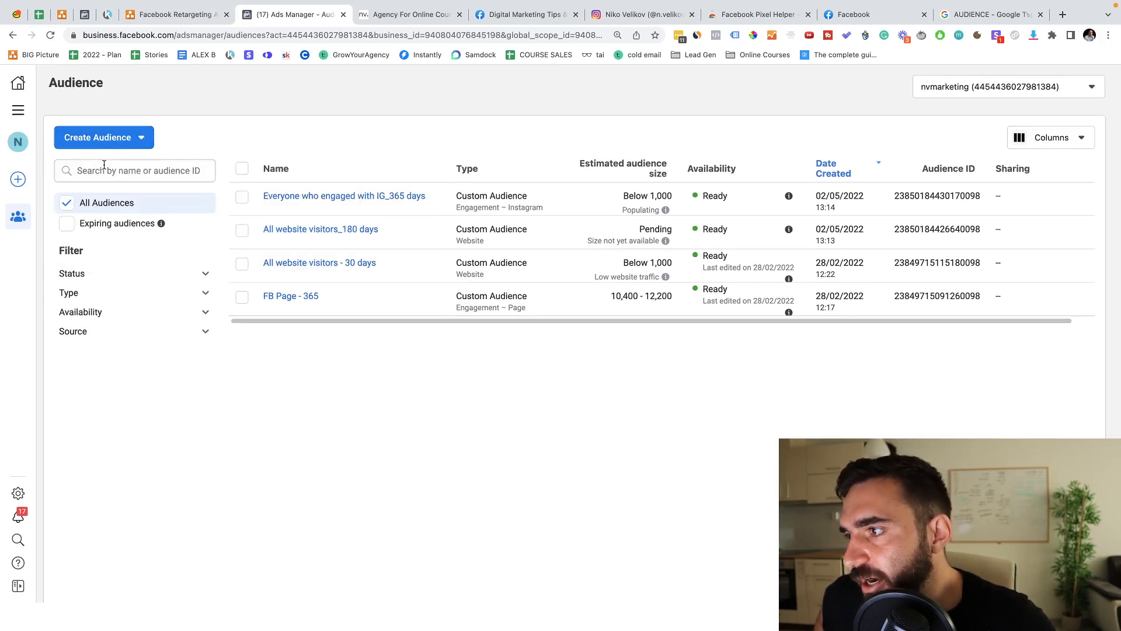
left_click(96, 142)
left_click(88, 176)
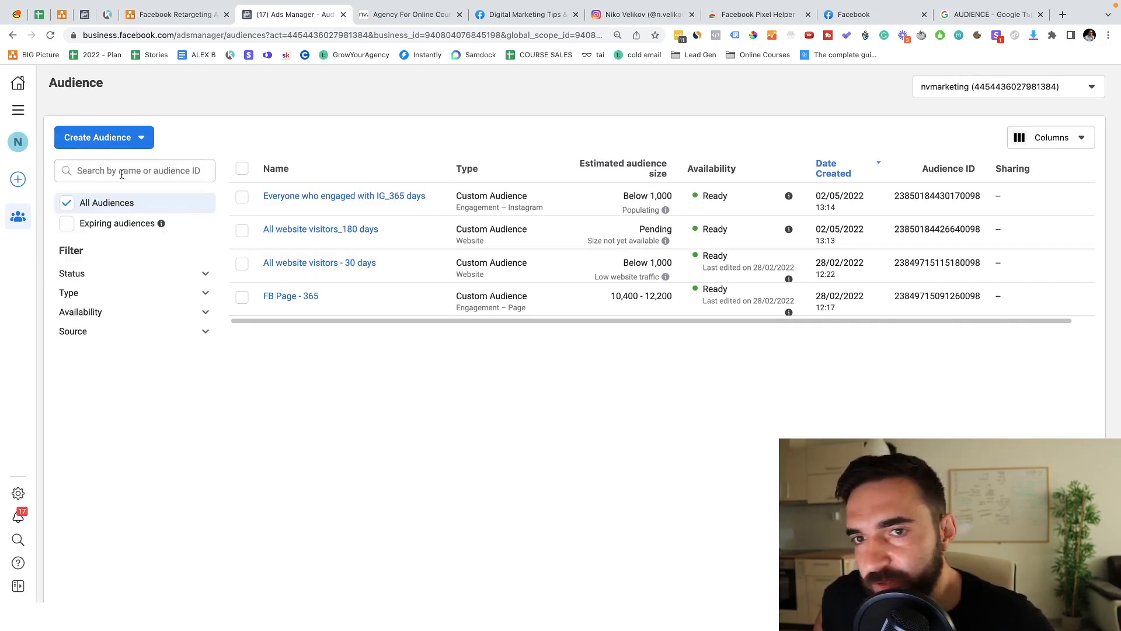
Step: Reload the audiences page and start a new custom audience with Video as the source
left_click(339, 36)
key("Return")
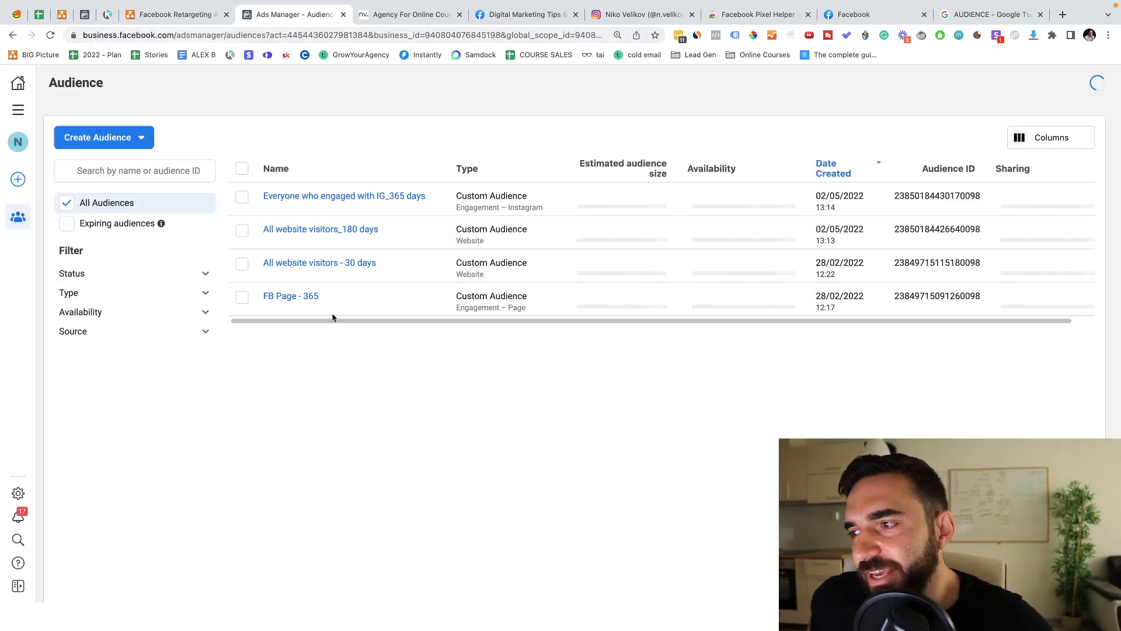
left_click(116, 138)
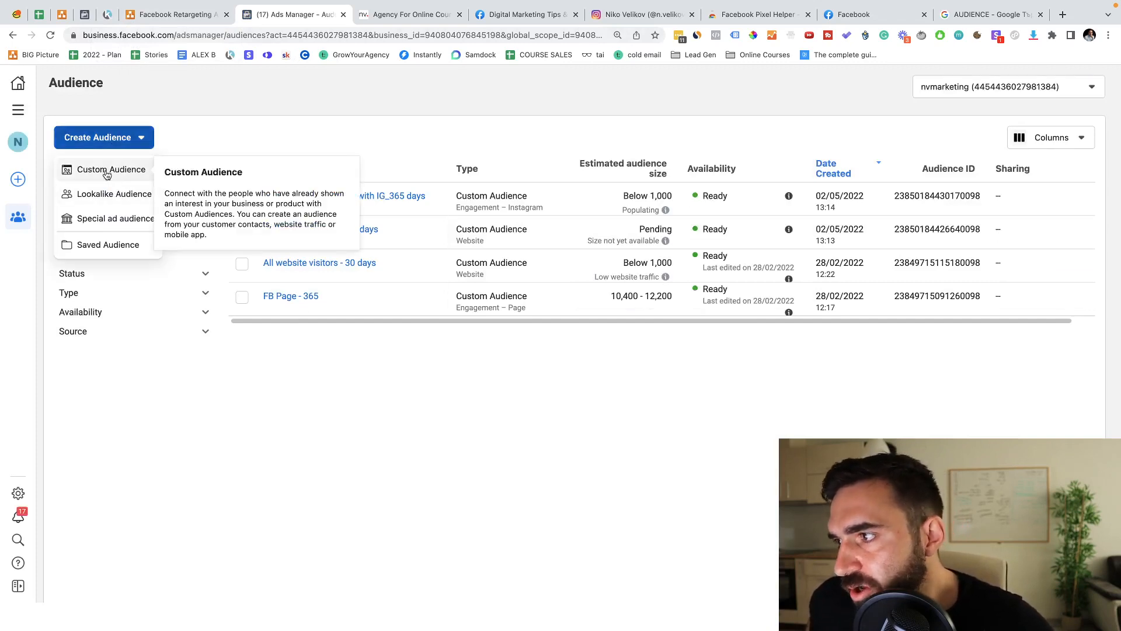
left_click(106, 170)
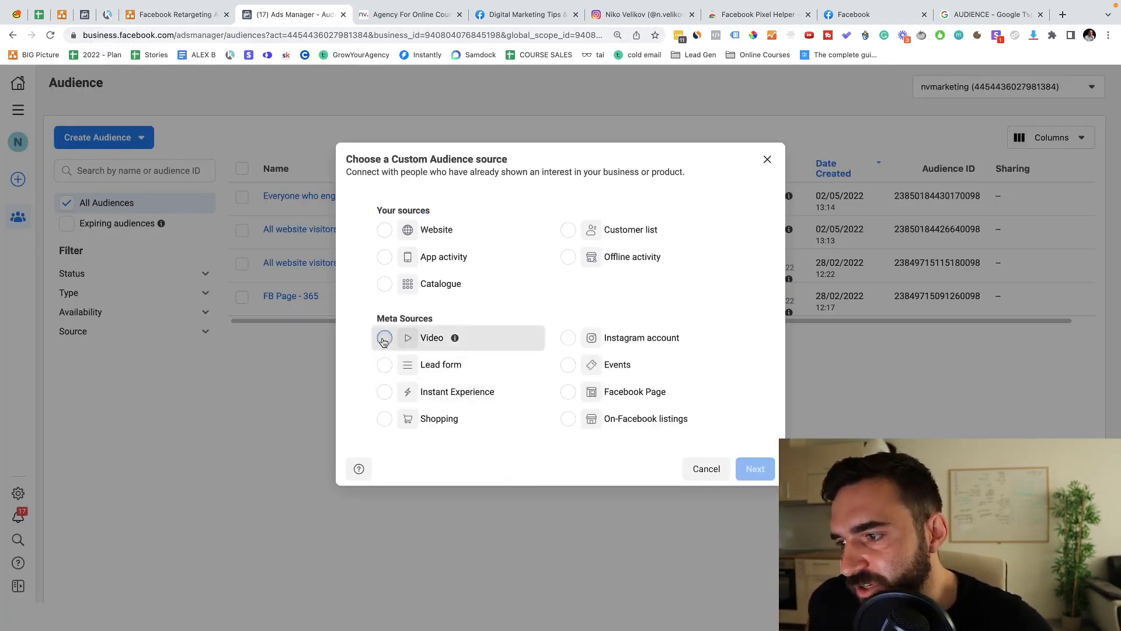
left_click(385, 339)
left_click(747, 467)
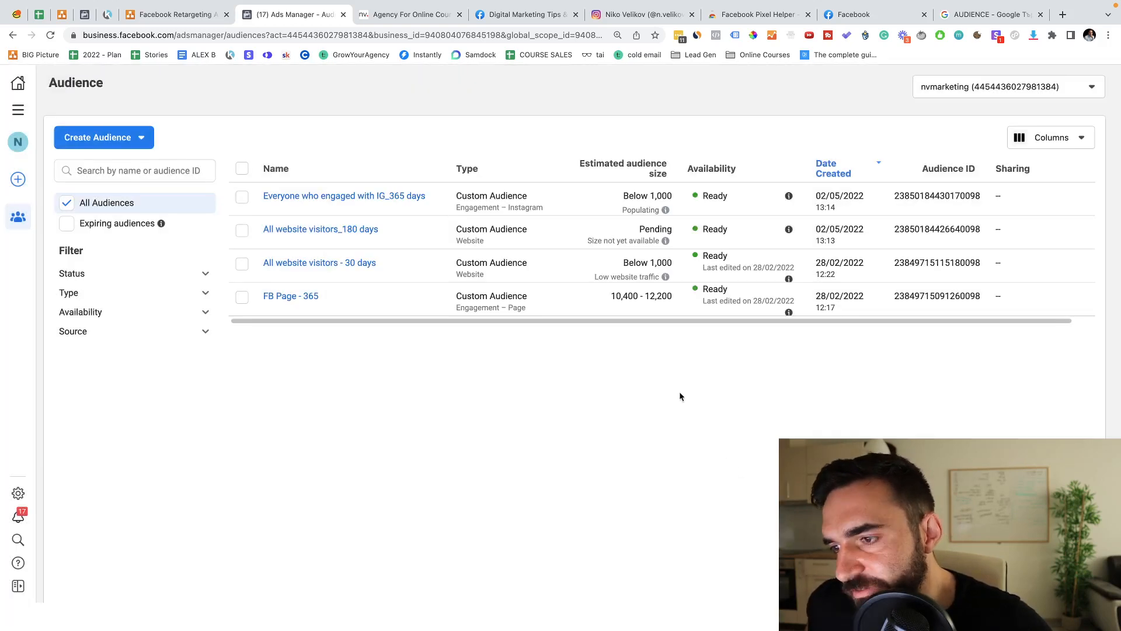
Step: Set the engagement to people who have watched at least 25% of your video and open the video selection
left_click(409, 243)
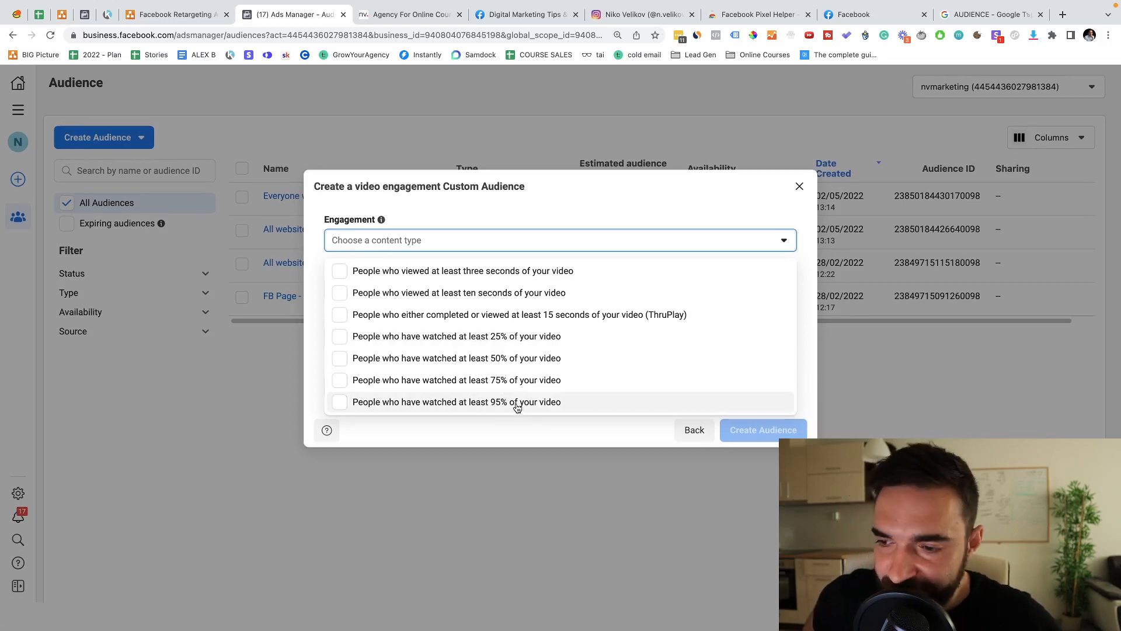
left_click(329, 336)
left_click(488, 197)
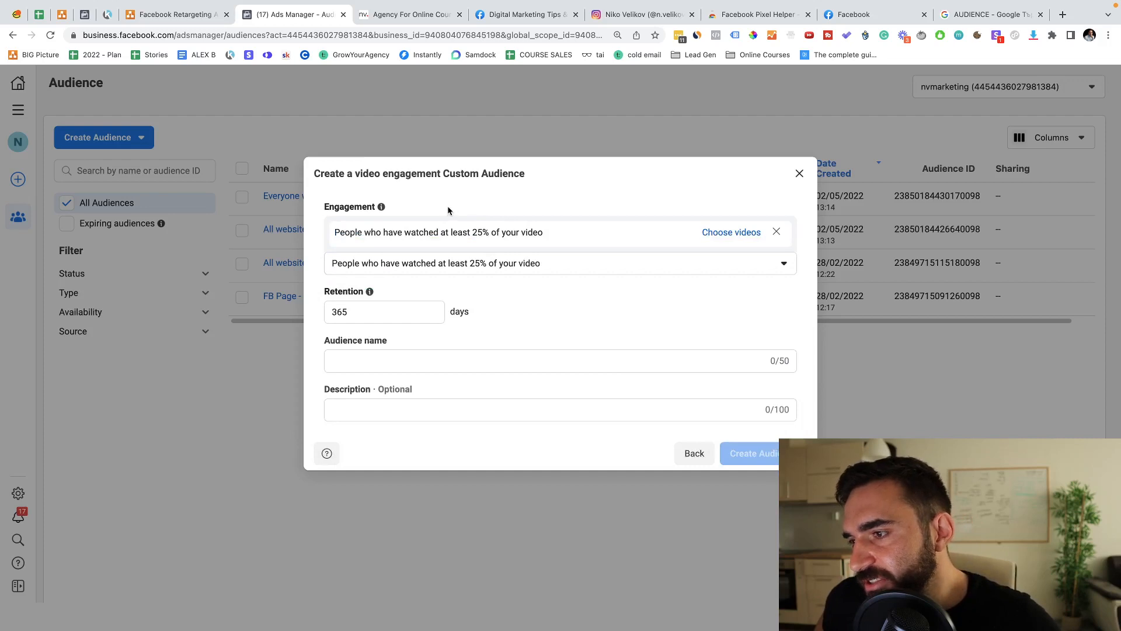
left_click(727, 233)
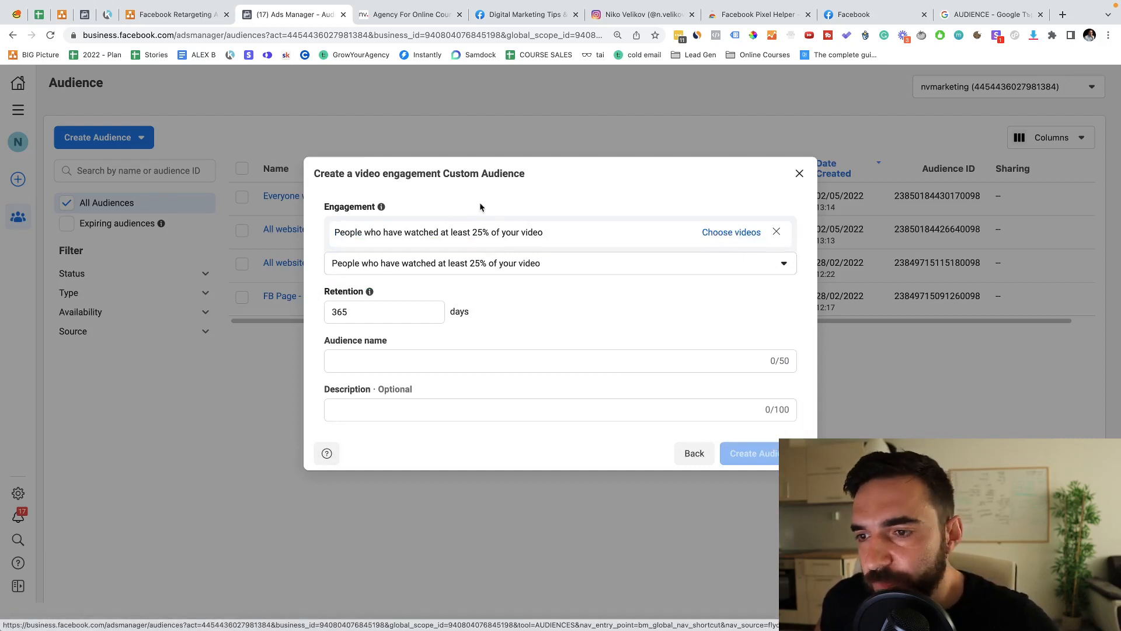
Step: Choose the Digital Marketing Tips & Tricks Facebook Page as the page to take videos from
left_click(614, 160)
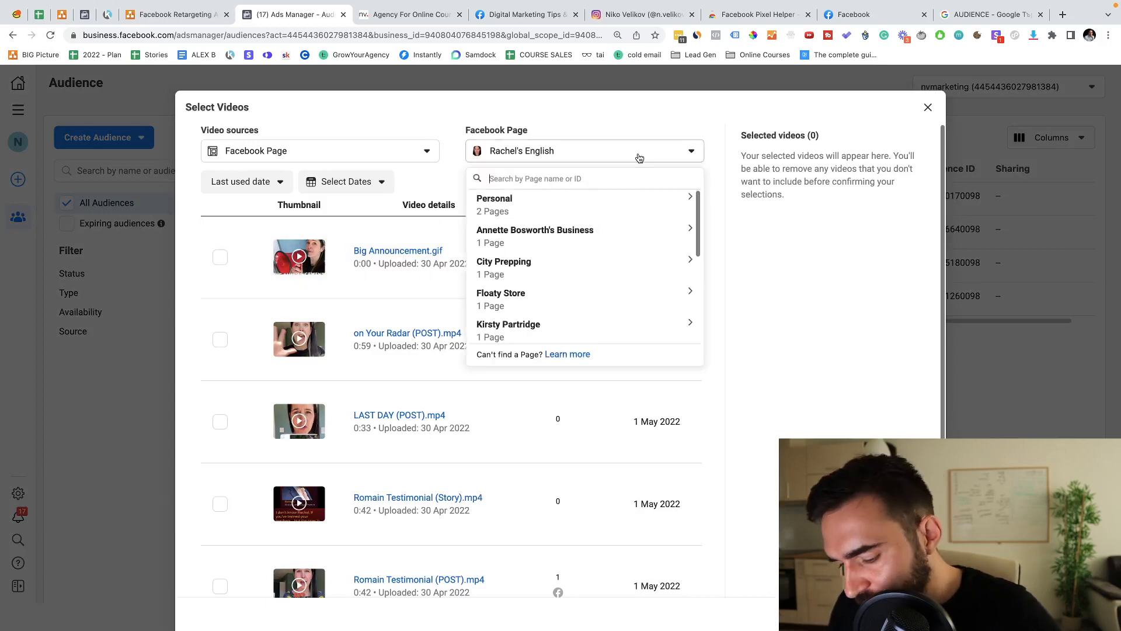
type("niko")
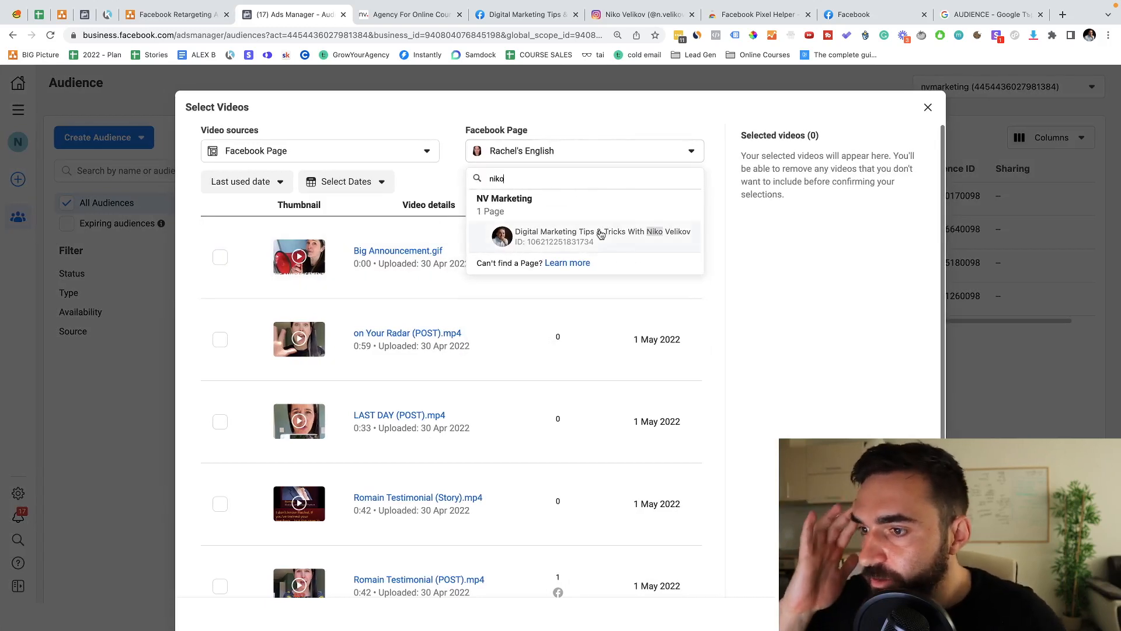
left_click(601, 234)
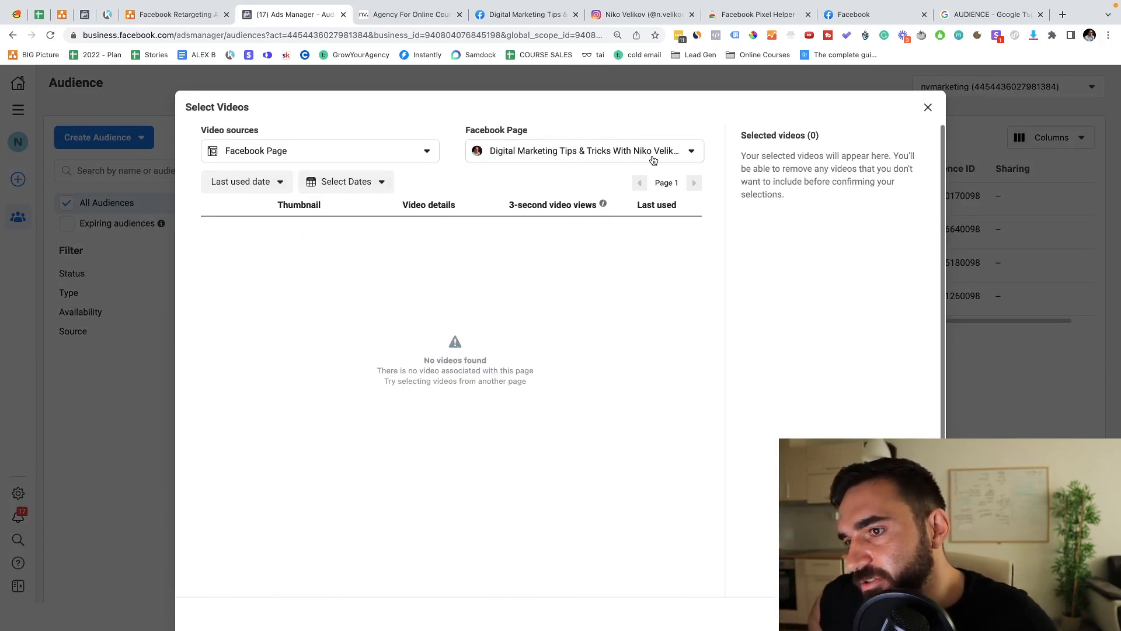
Step: Change the video source to Instagram Business profile and choose the account owner's own profile
left_click(387, 158)
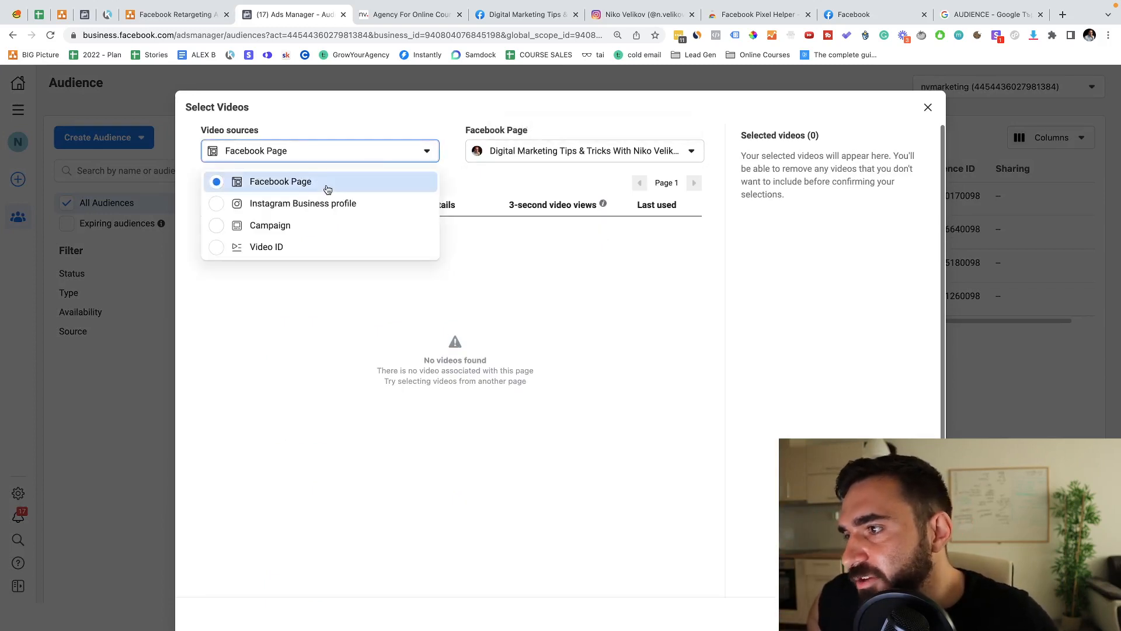
left_click(301, 203)
left_click(599, 159)
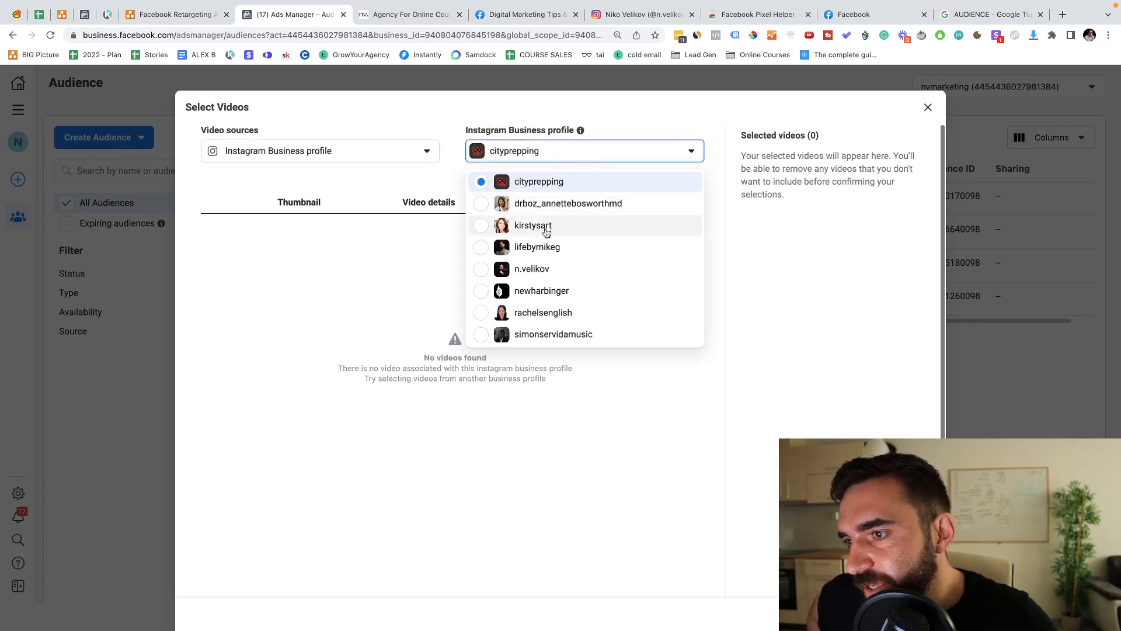
left_click(536, 267)
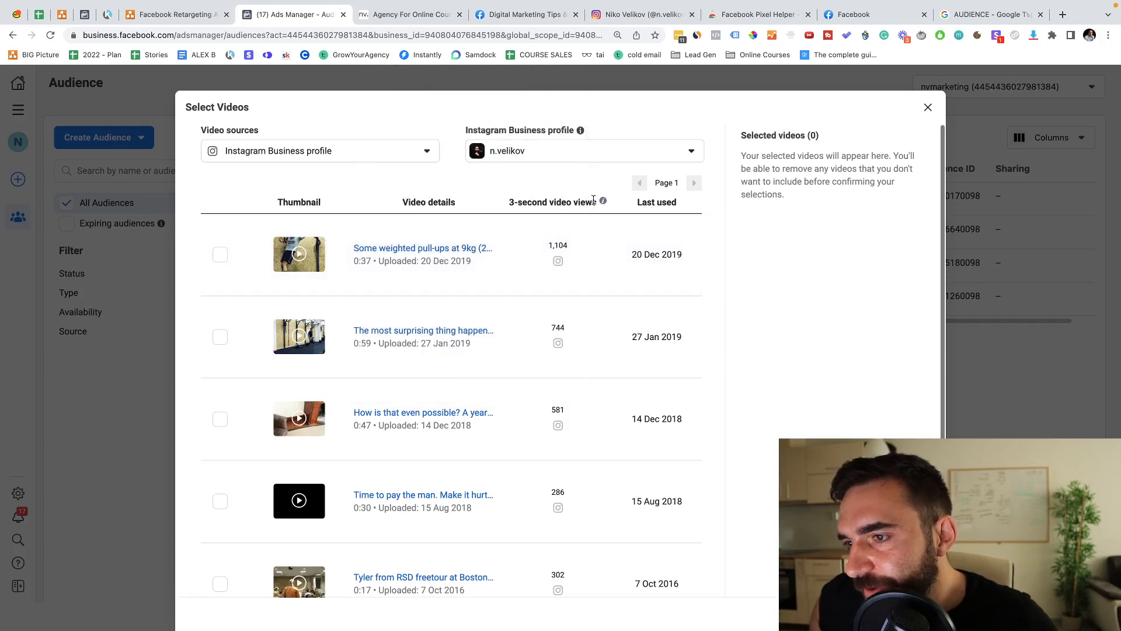
Step: Examine the 3-second view counts and details of the Instagram profile's listed videos
double_click(557, 244)
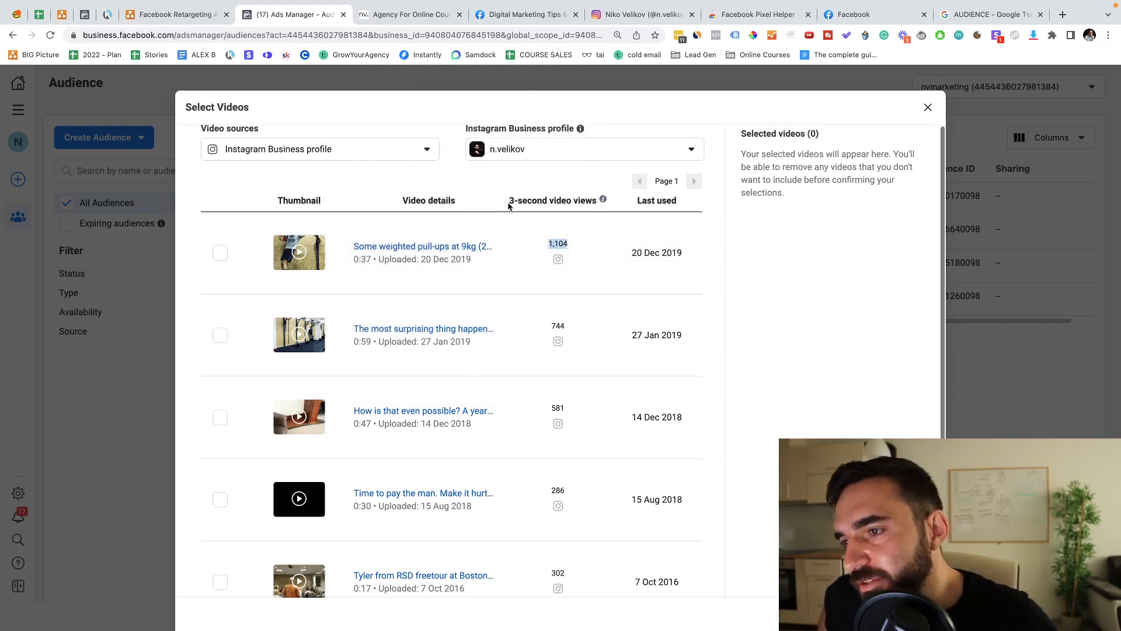
scroll(508, 205, "down", 1)
left_click_drag(509, 202, 560, 218)
left_click(551, 204)
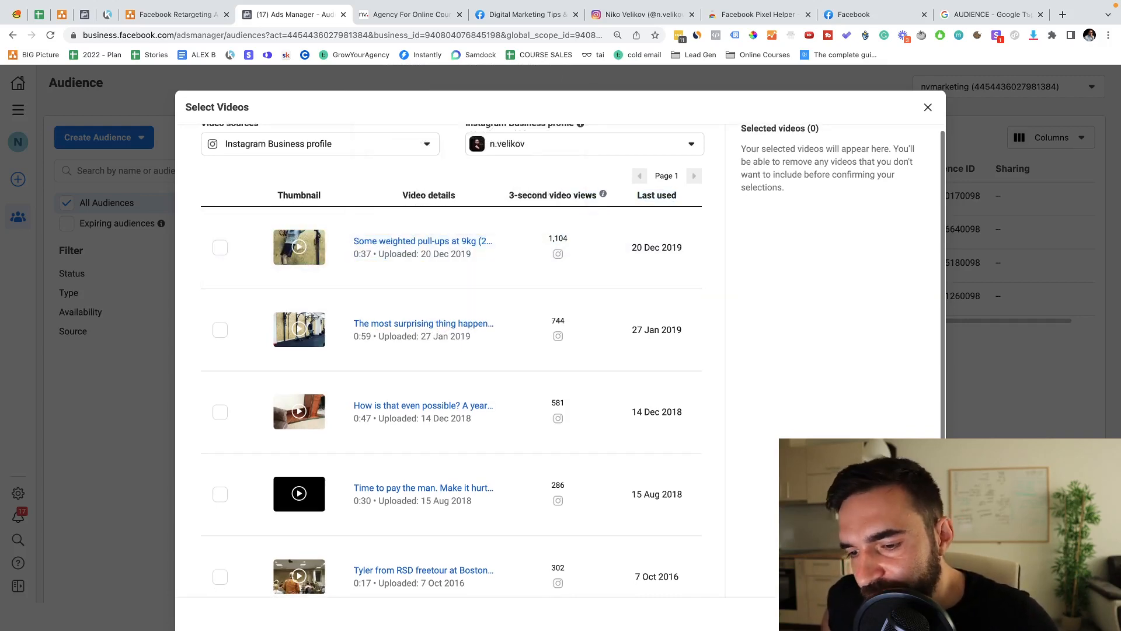
scroll(432, 236, "down", 1)
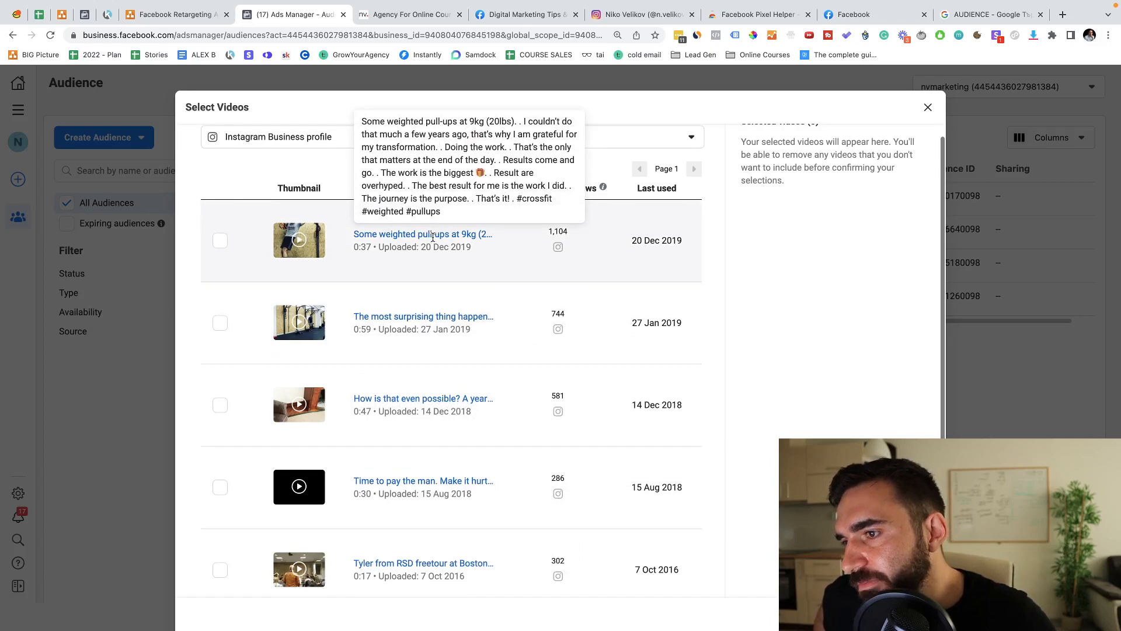
Step: Close the video selection and abandon the unfinished video engagement Custom Audience
scroll(432, 239, "up", 2)
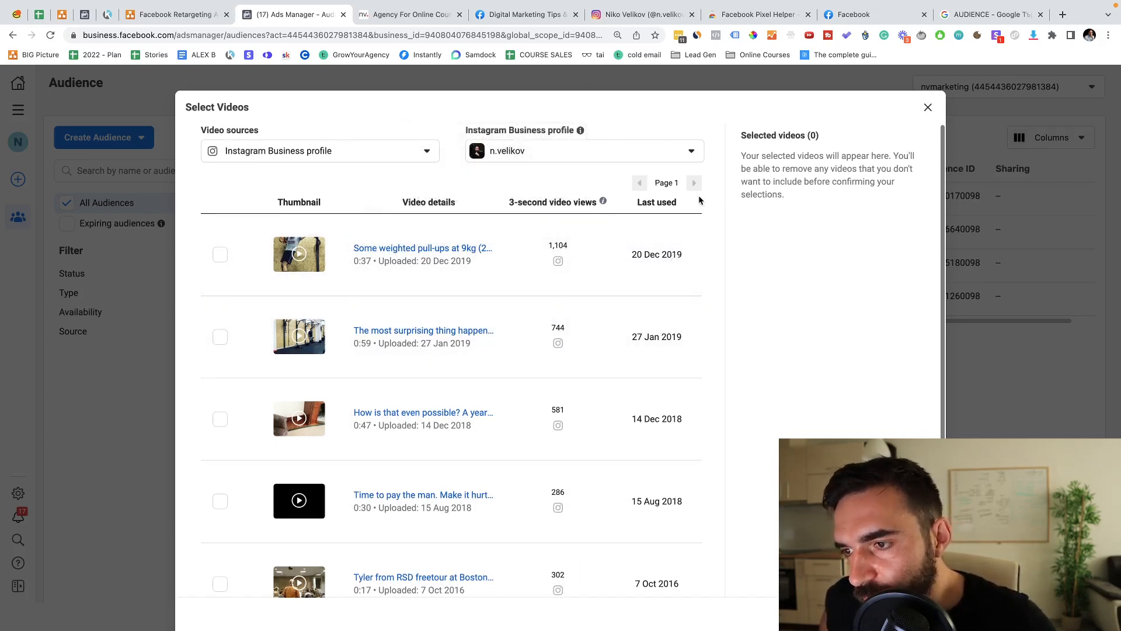
left_click(928, 107)
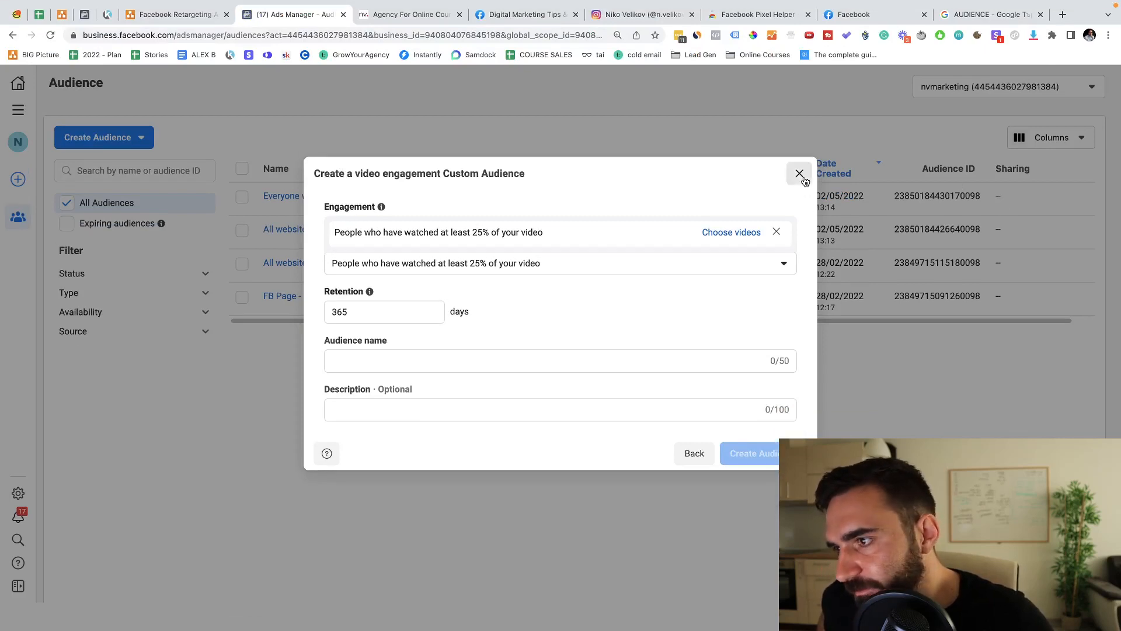
left_click(799, 174)
Step: Switch to the retargeting diagram in diagrams.net and look at the engagement IG\FB circle alongside the Audiences list in Ads Manager
left_click(172, 14)
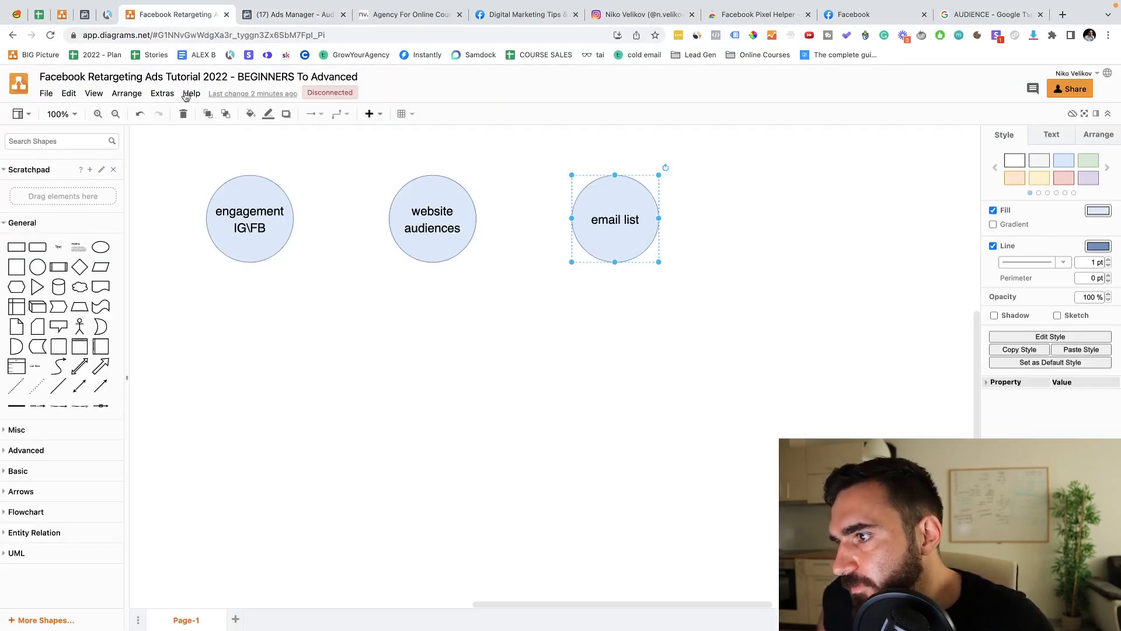
left_click(237, 238)
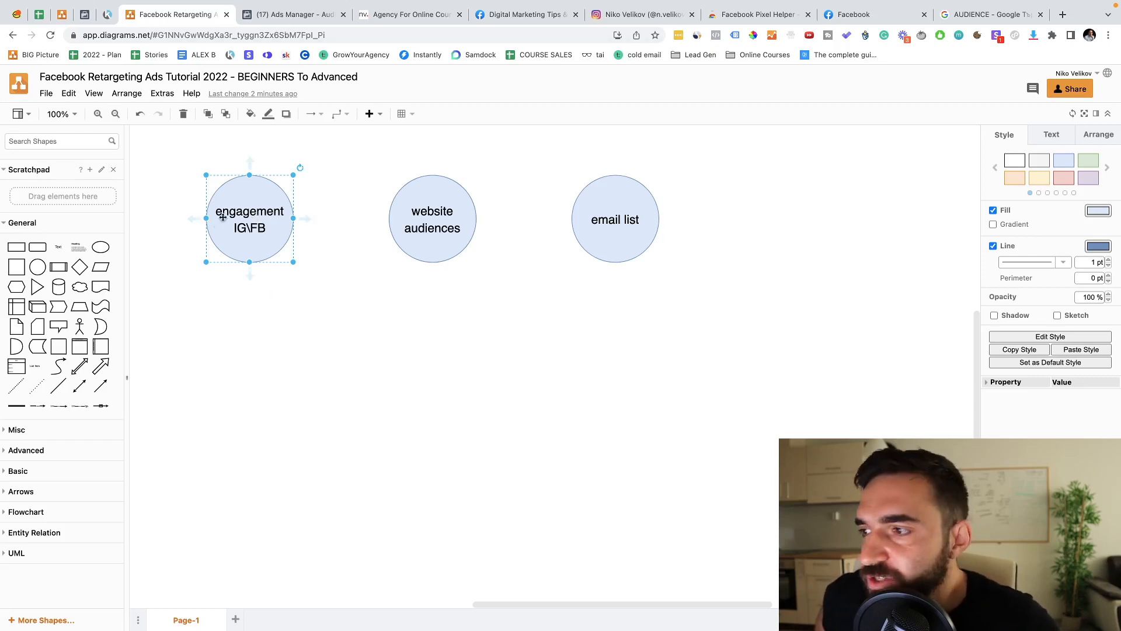
left_click(284, 18)
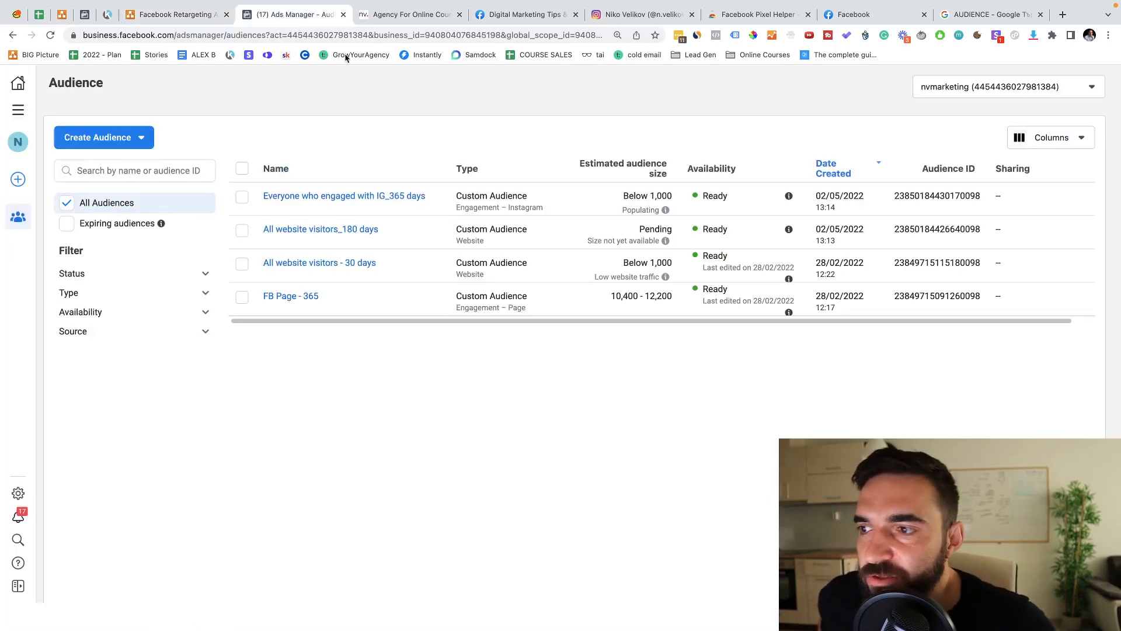
left_click(195, 11)
Step: Try shifting the website audiences circle slightly to the left, and undo the change
left_click(418, 257)
left_click_drag(418, 257, 409, 256)
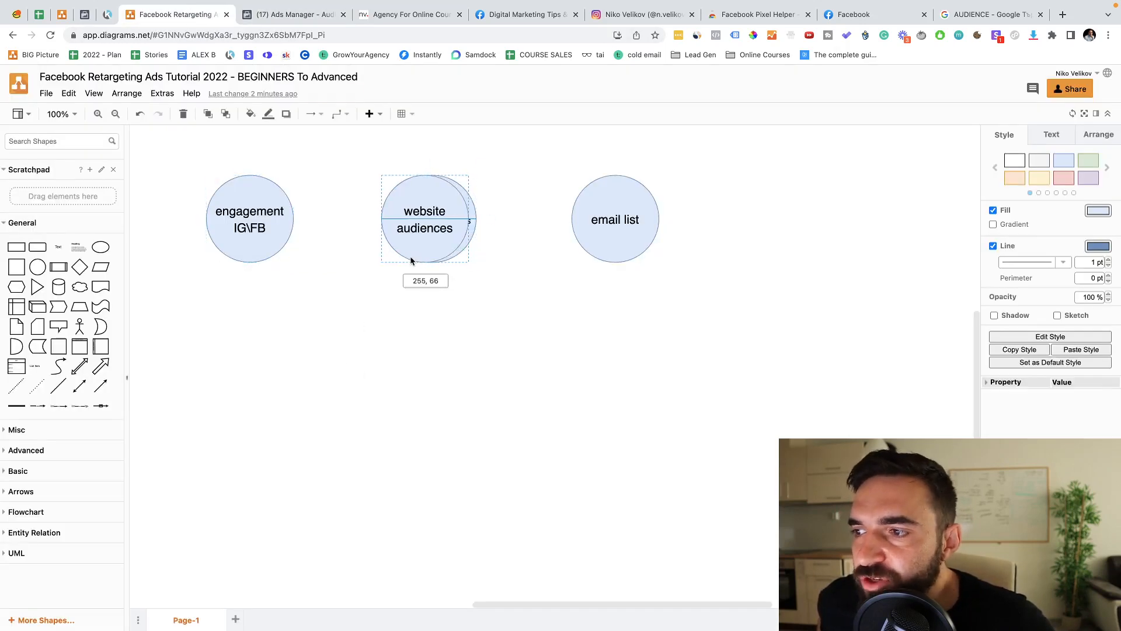
left_click(427, 234)
key("ctrl+z")
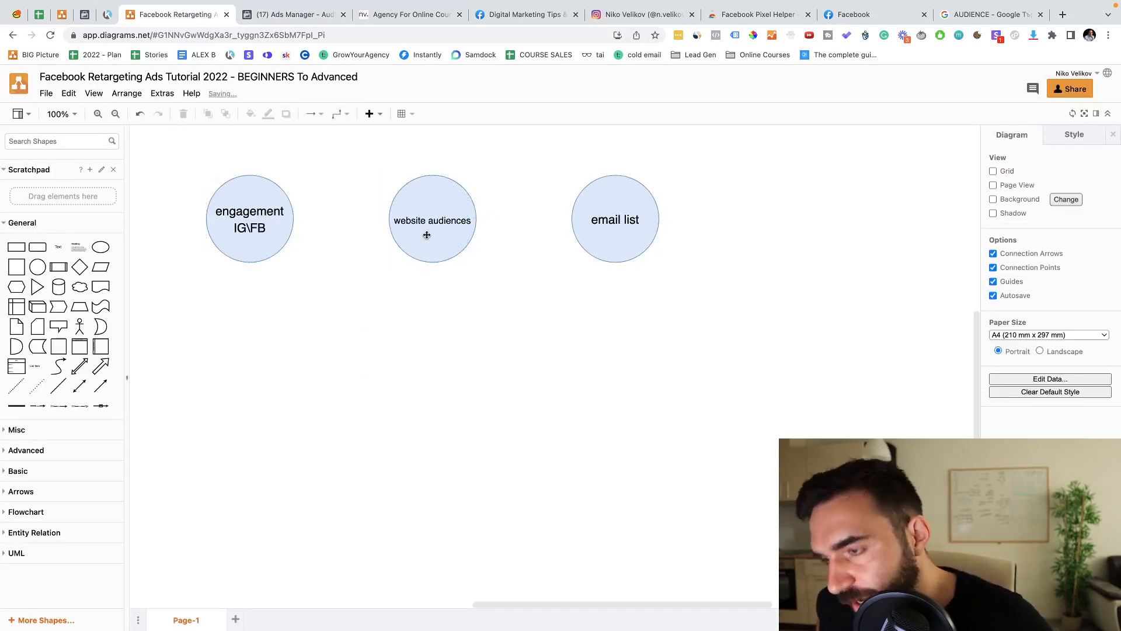
left_click(427, 234)
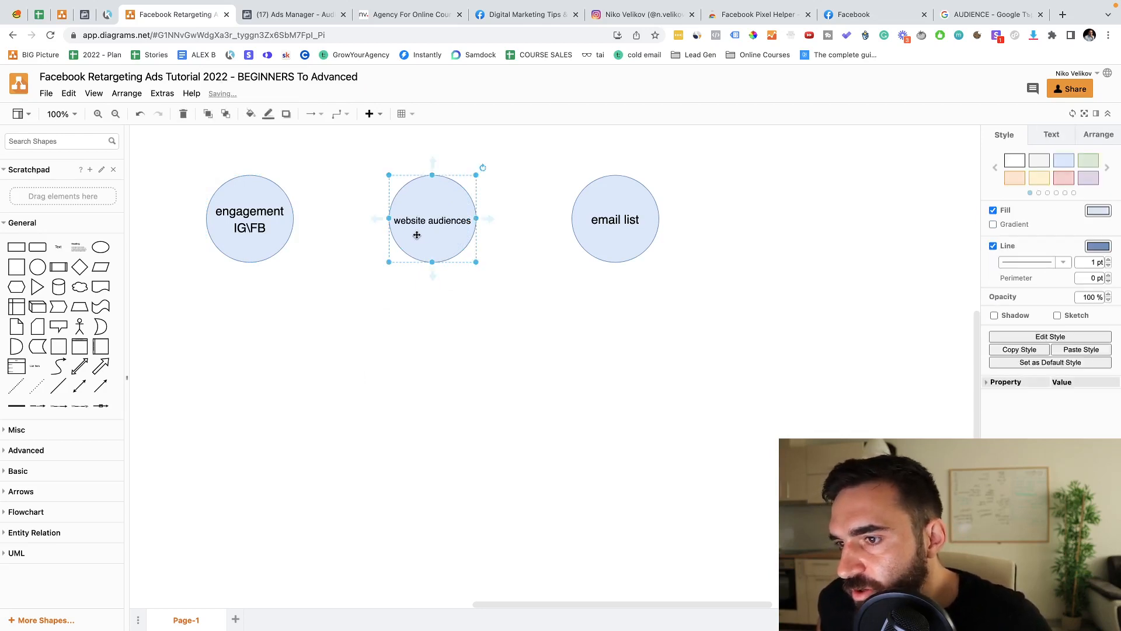
double_click(416, 235)
left_click(559, 306)
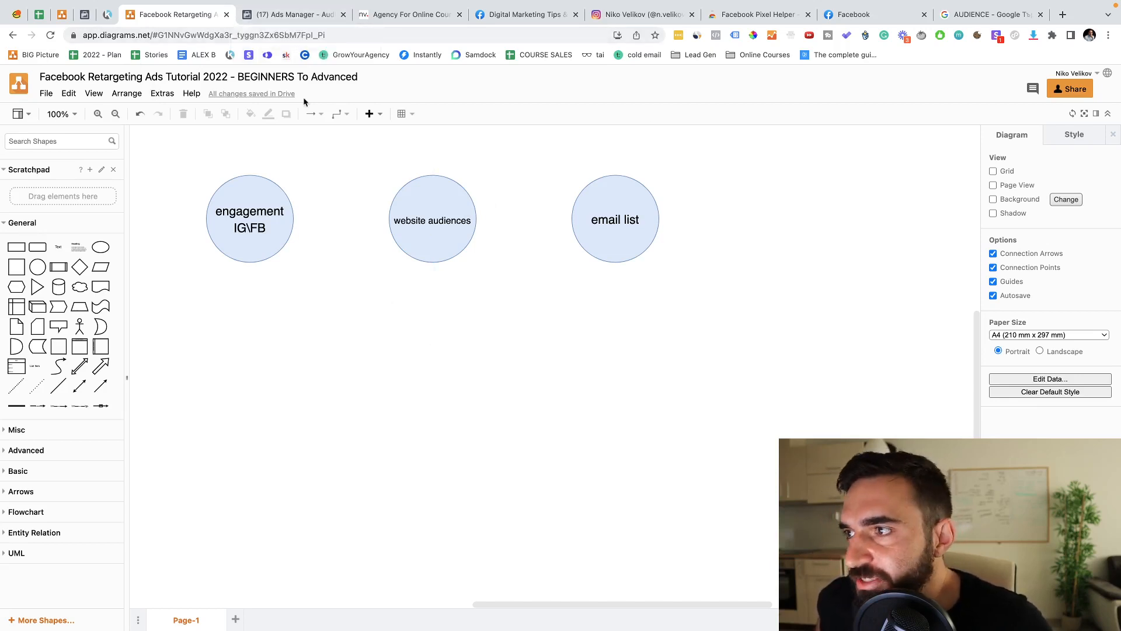
Step: Switch to the Audiences page in Ads Manager and start a new ad campaign with the Conversions objective
left_click(273, 15)
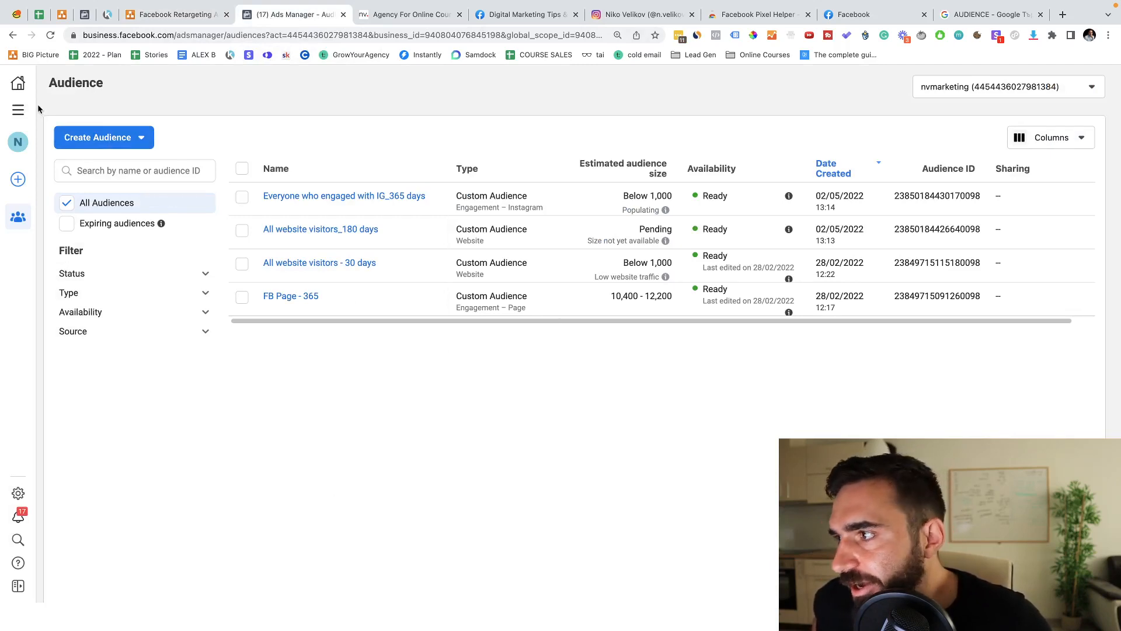
mouse_move(34, 117)
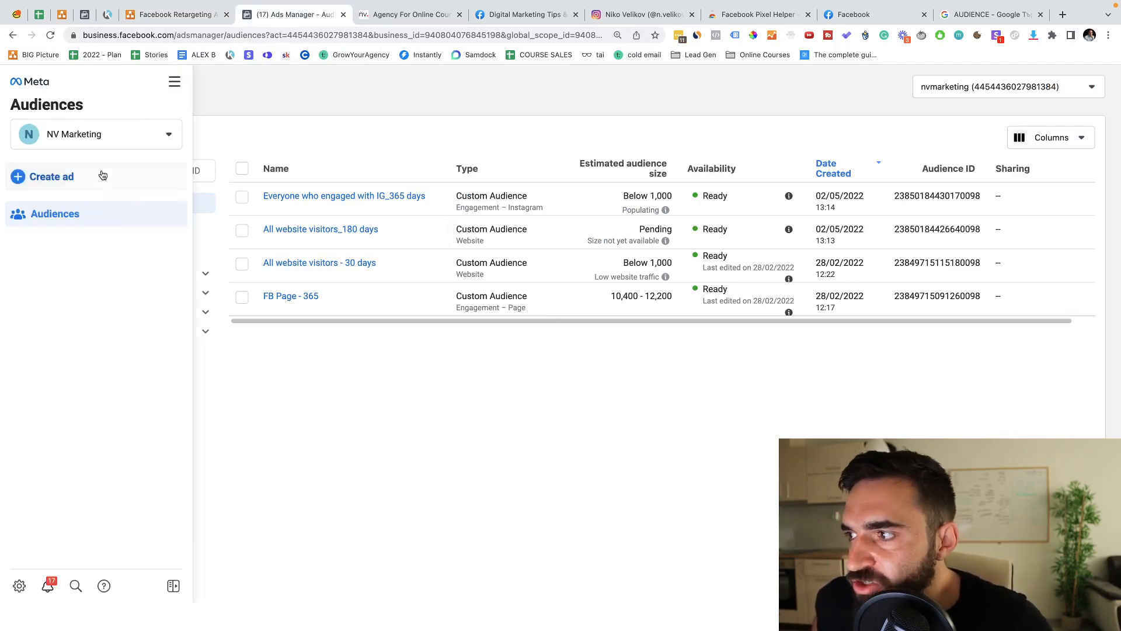
left_click(73, 181)
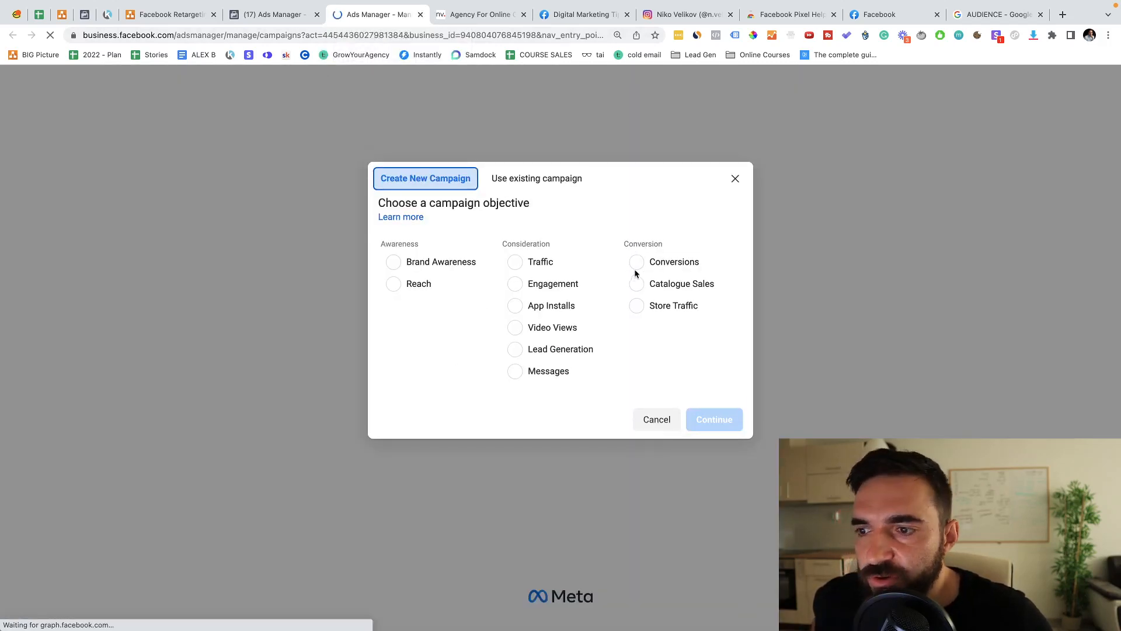
left_click(637, 263)
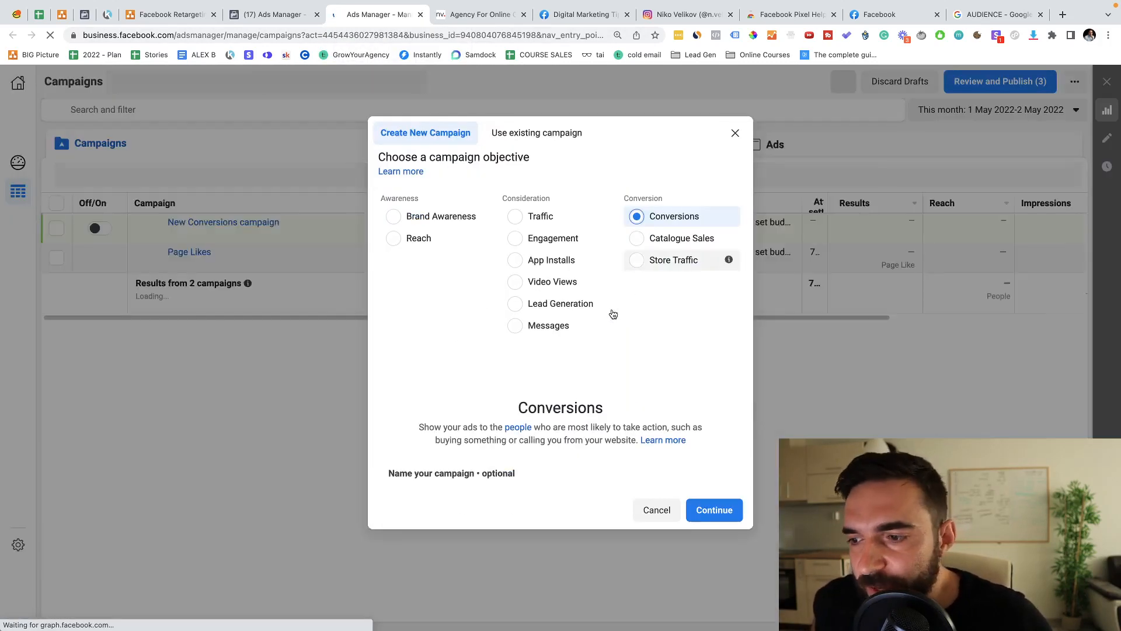
mouse_move(608, 304)
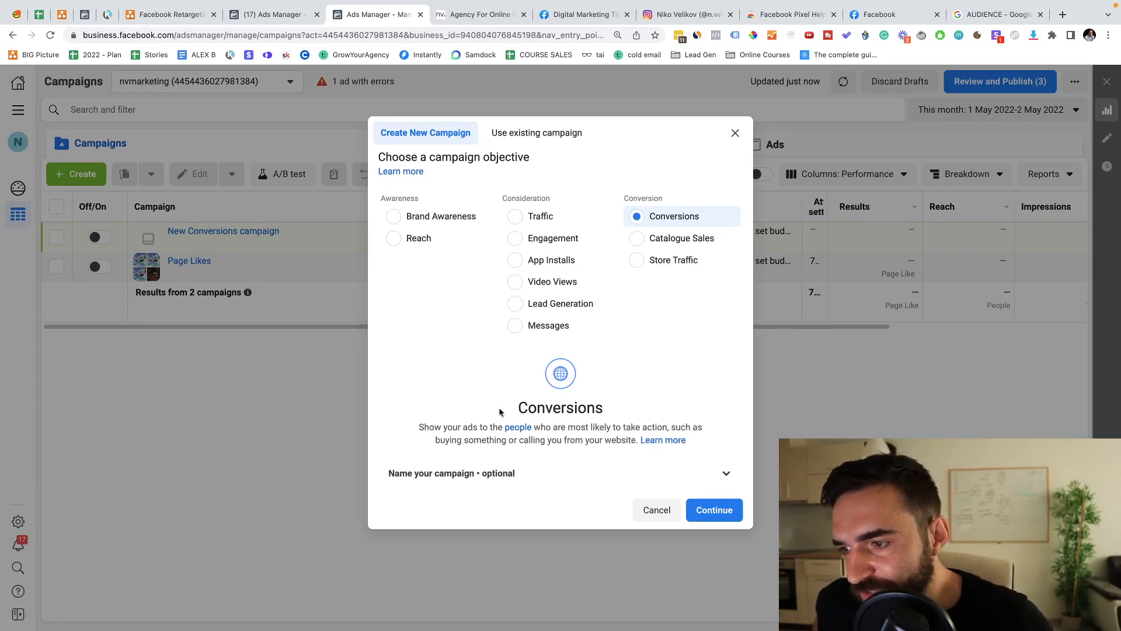
Step: Name the new campaign "TEST REMARKETING" in the optional naming section
left_click(475, 474)
scroll(502, 464, "down", 3)
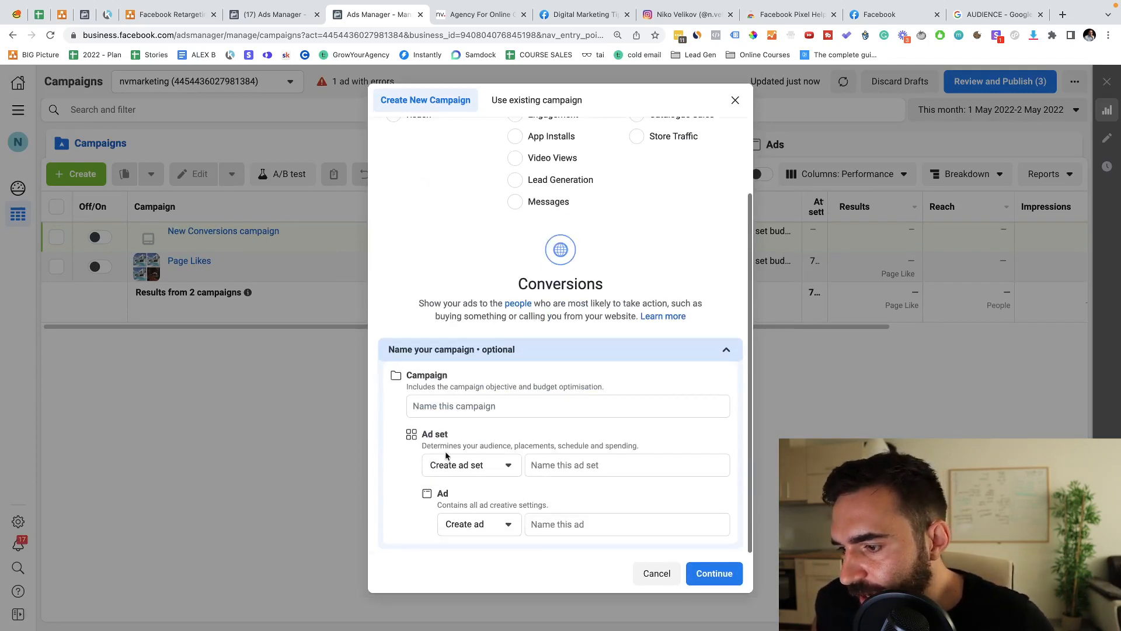
left_click(457, 406)
type("TEST. R")
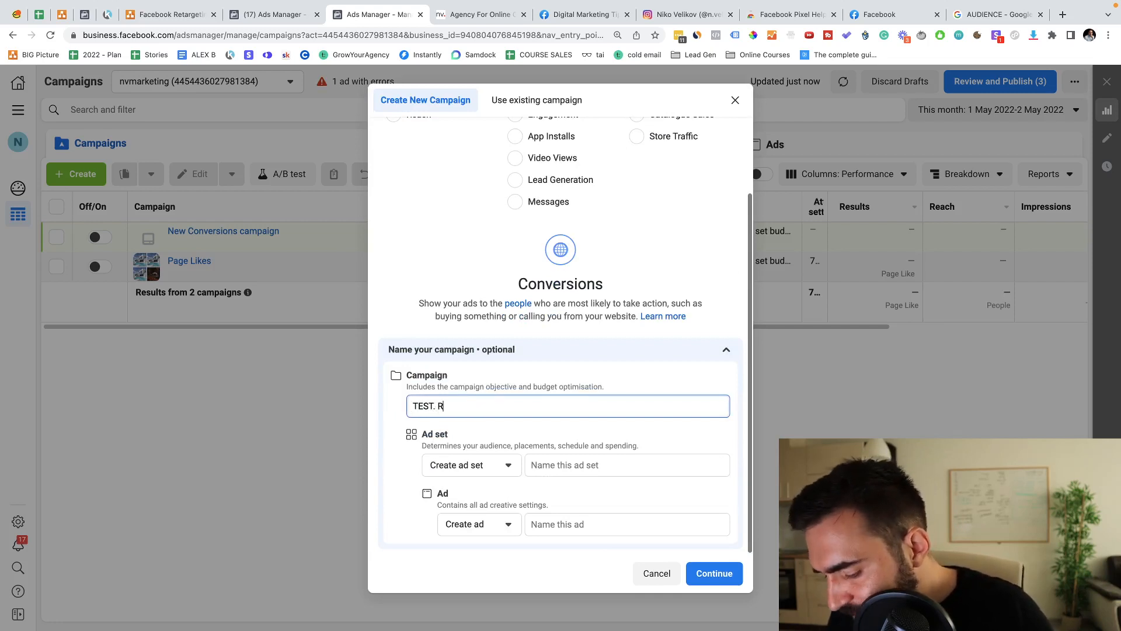
type("EMARKETING")
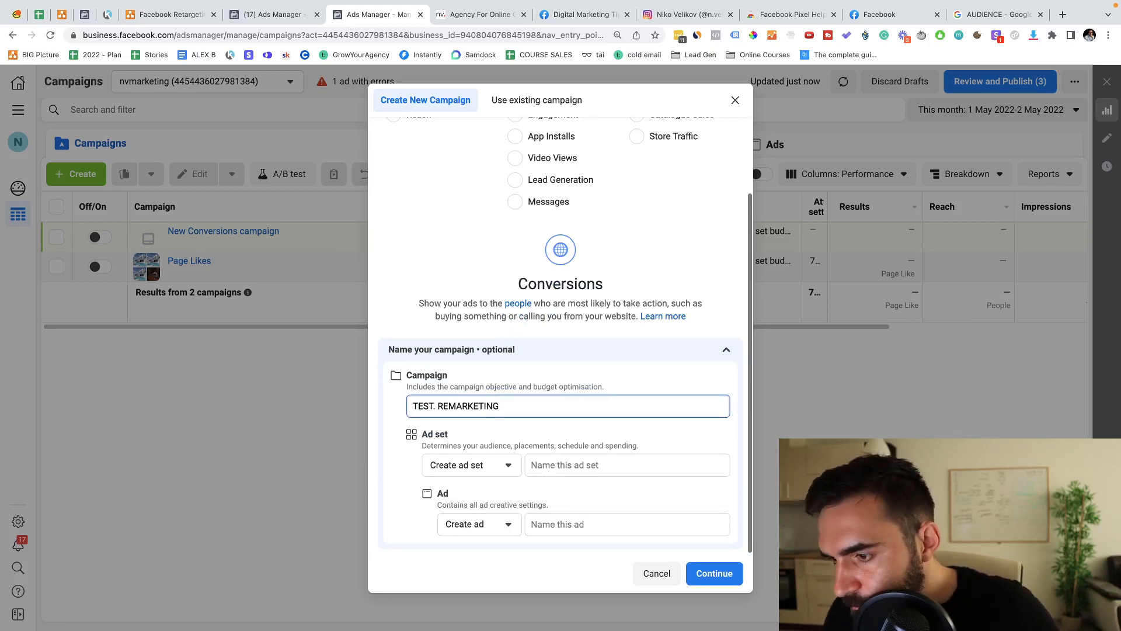
left_click(573, 467)
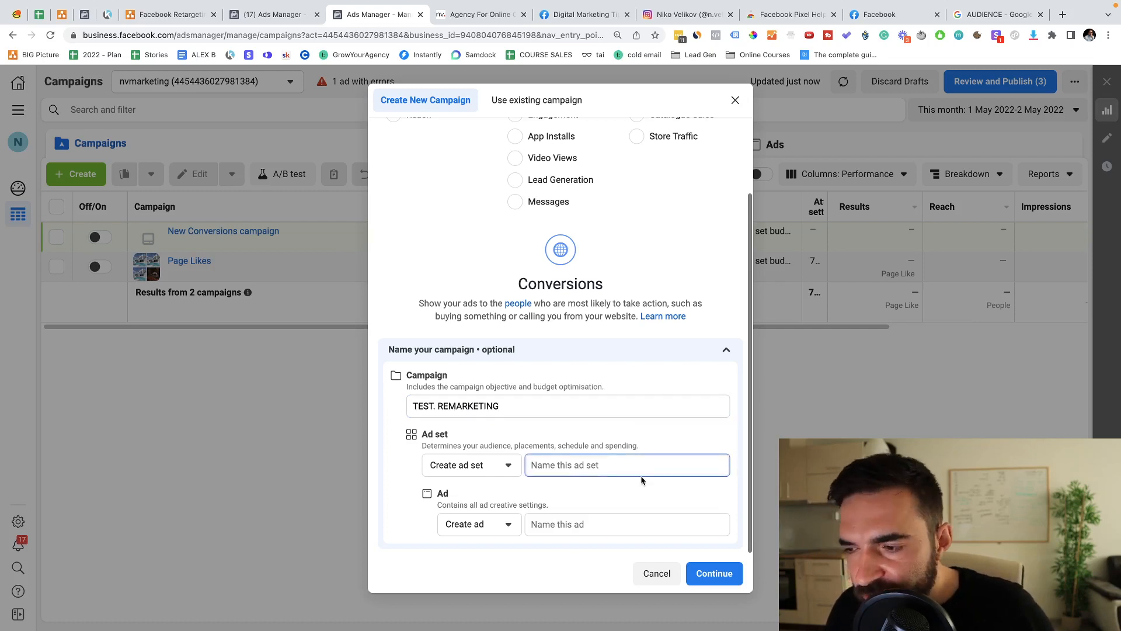
left_click(439, 402)
key("BackSpace")
key("BackSpace")
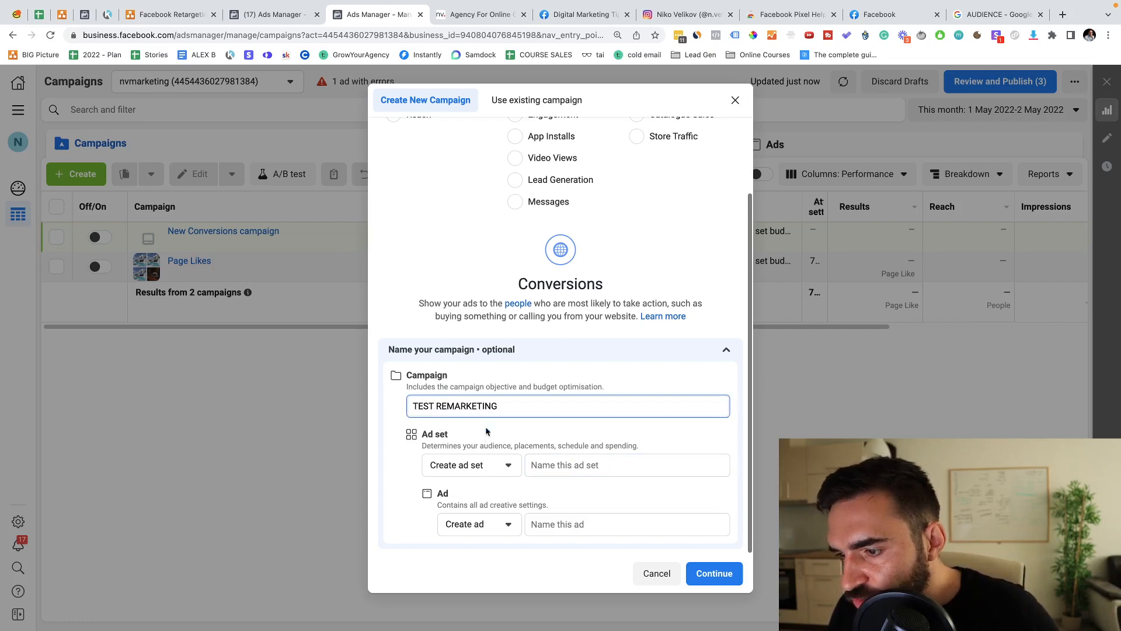
Step: Name the ad set "Engagement FB + IG", correcting the spelling of Engagement
left_click(550, 462)
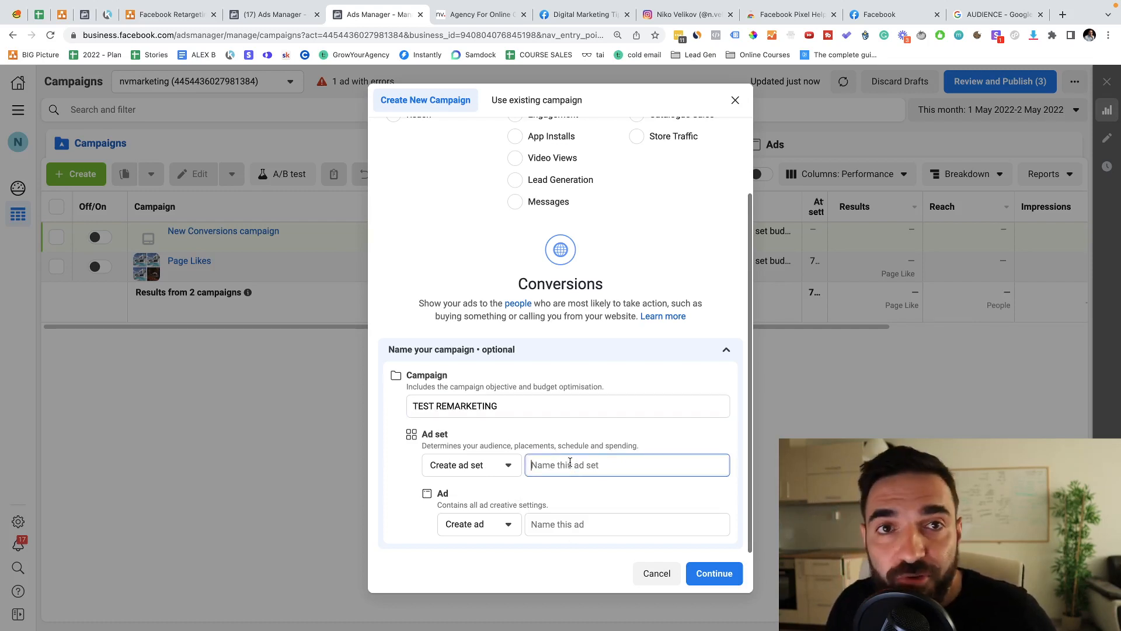
type("1")
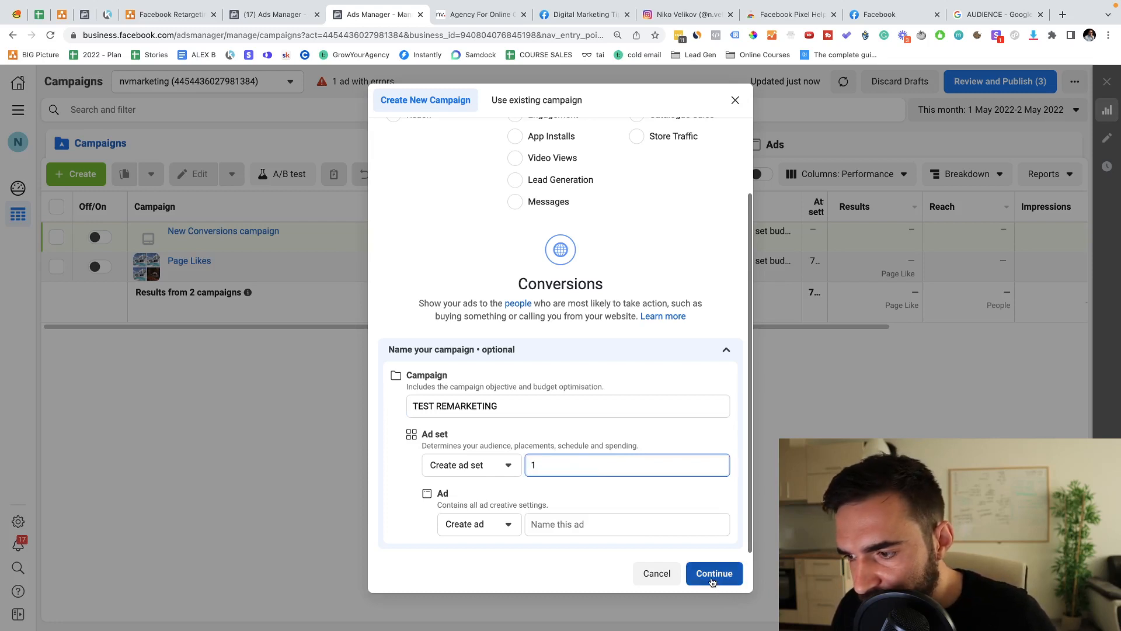
key("BackSpace")
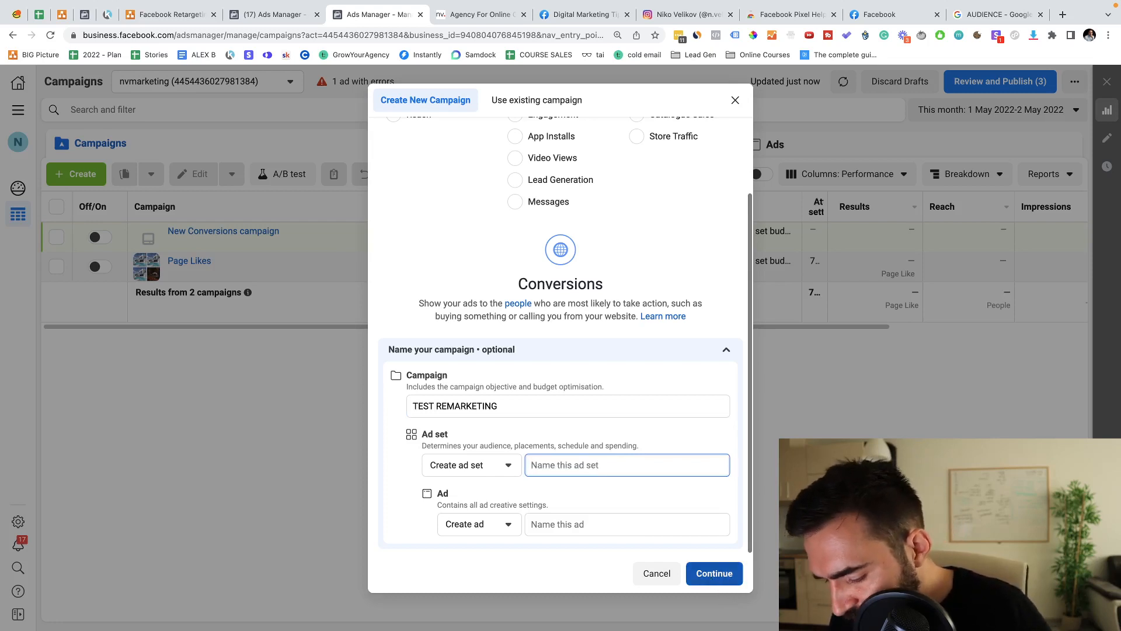
type("Engagment")
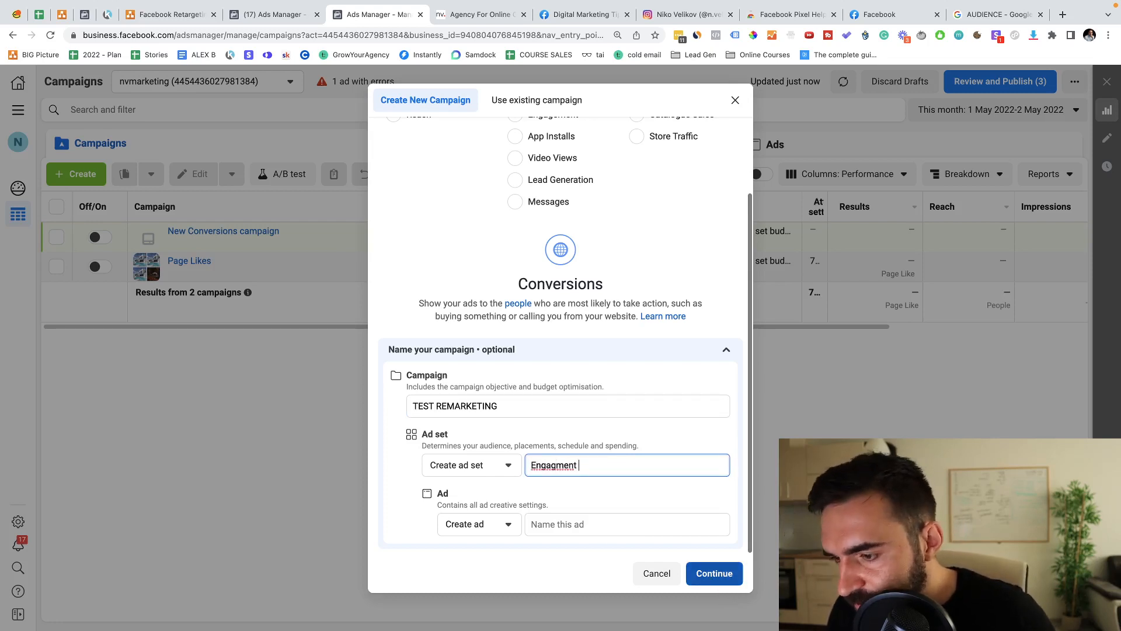
right_click(552, 471)
left_click(552, 472)
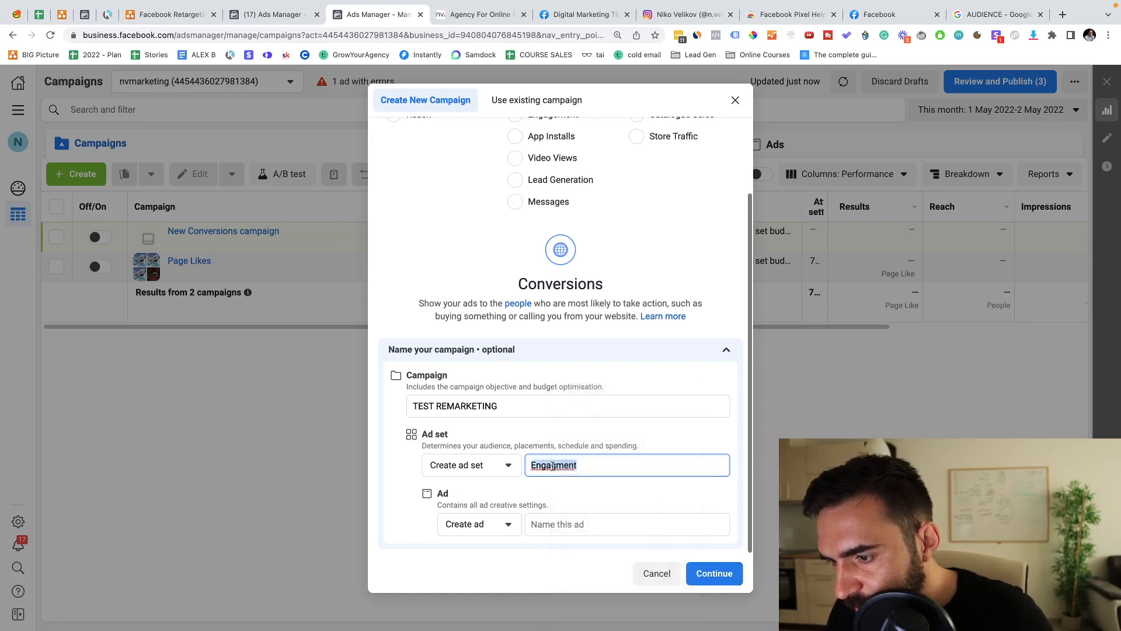
right_click(553, 471)
left_click(589, 393)
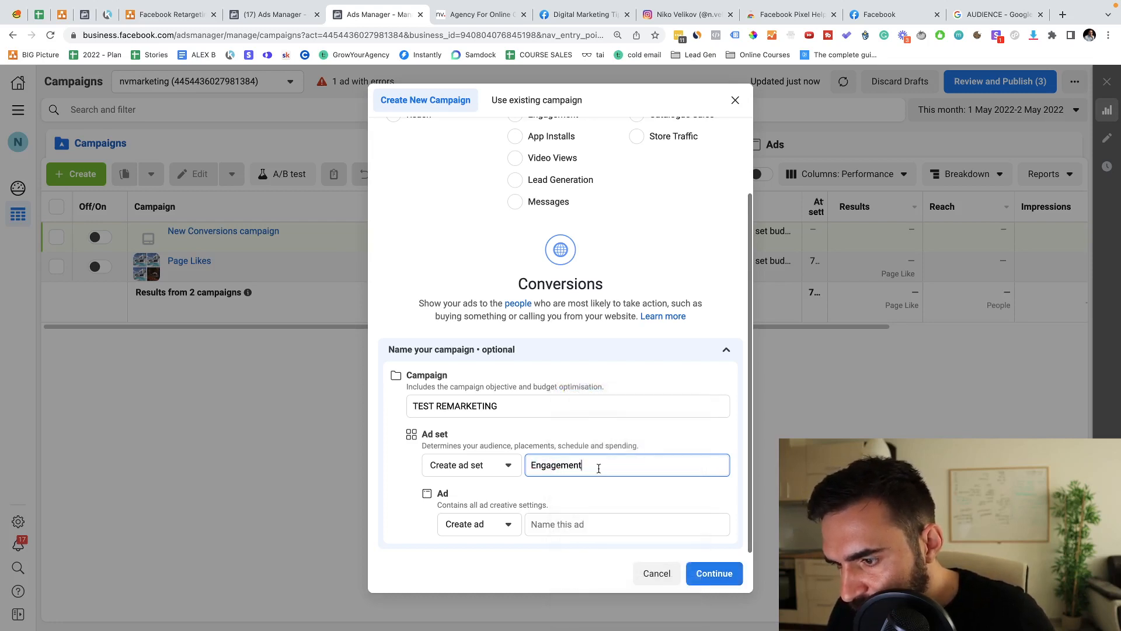
type("F")
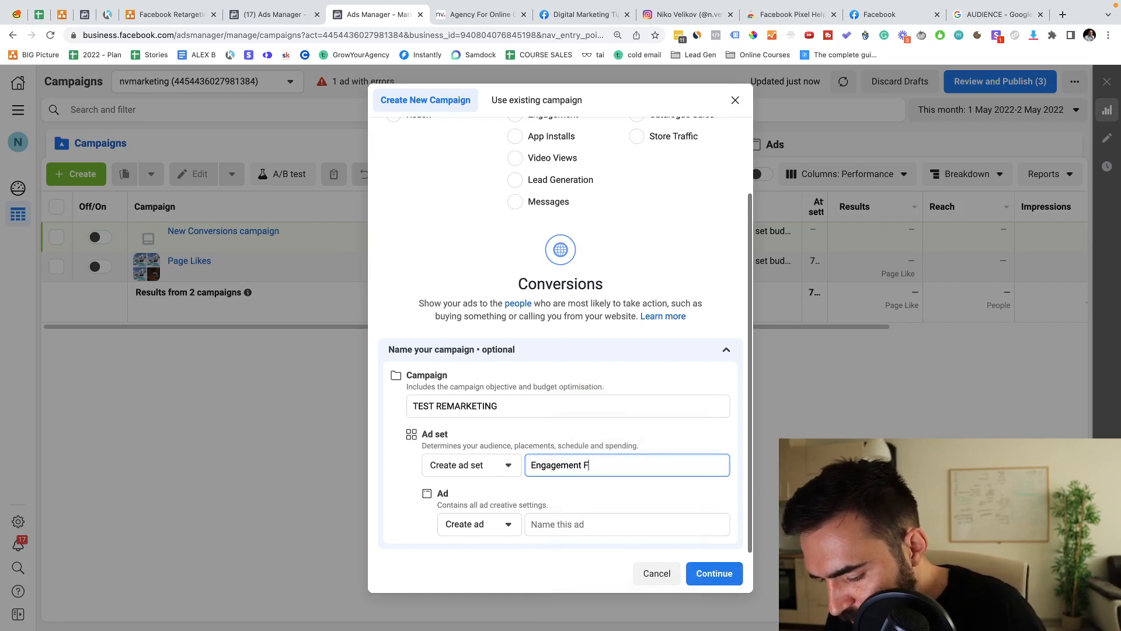
type("B _")
type(" I")
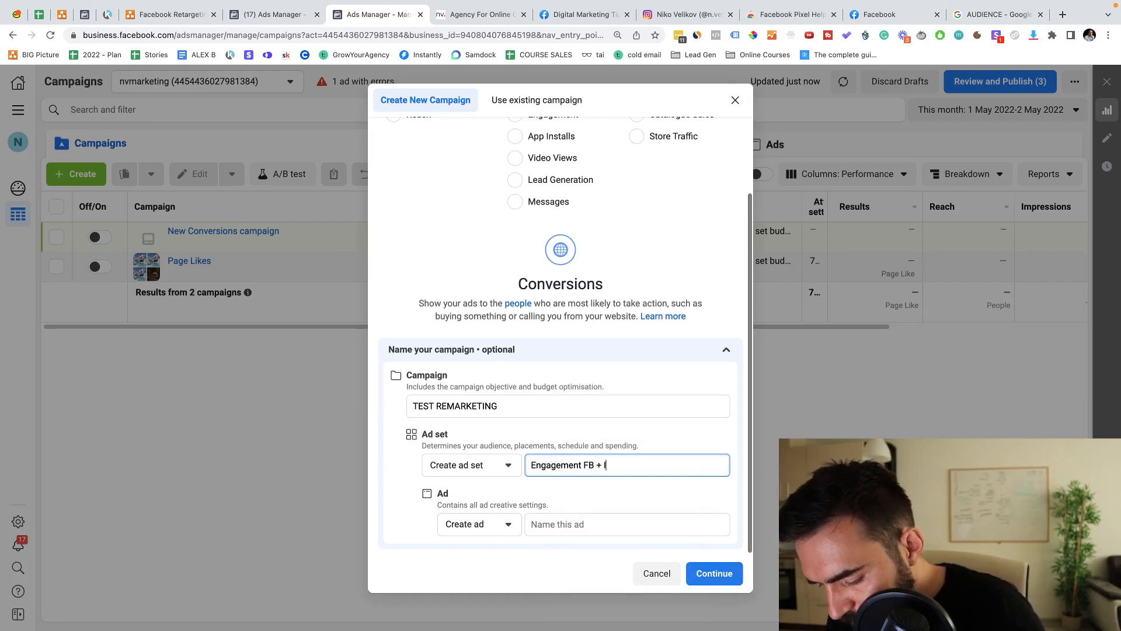
type("G")
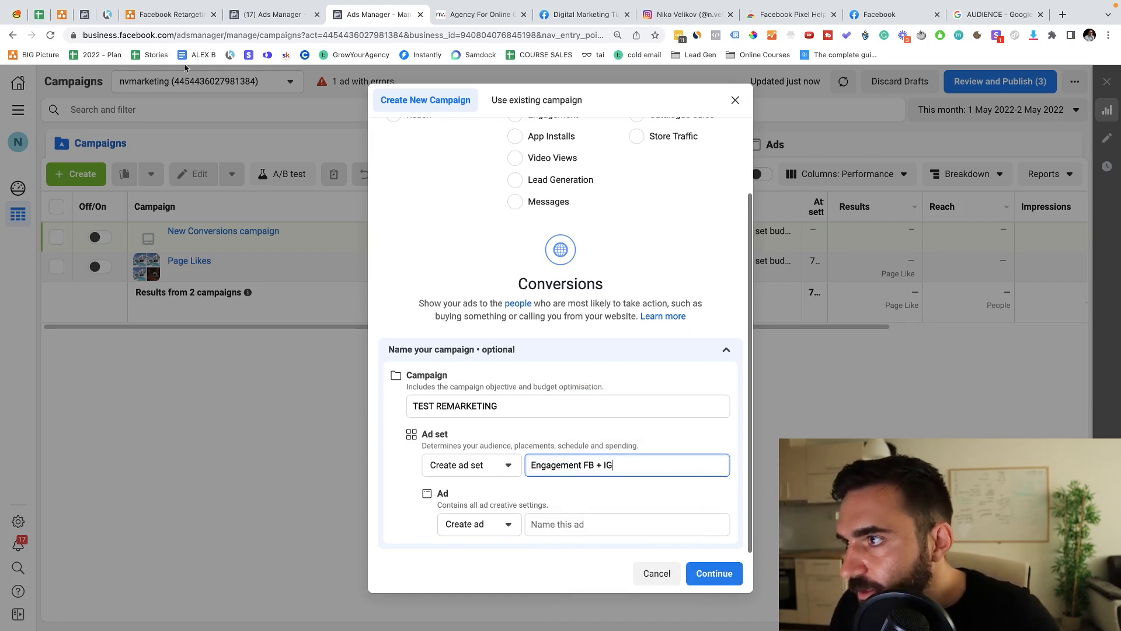
Step: Name the ad "1" and continue to create the campaign draft
key("Tab")
type("1")
left_click(702, 585)
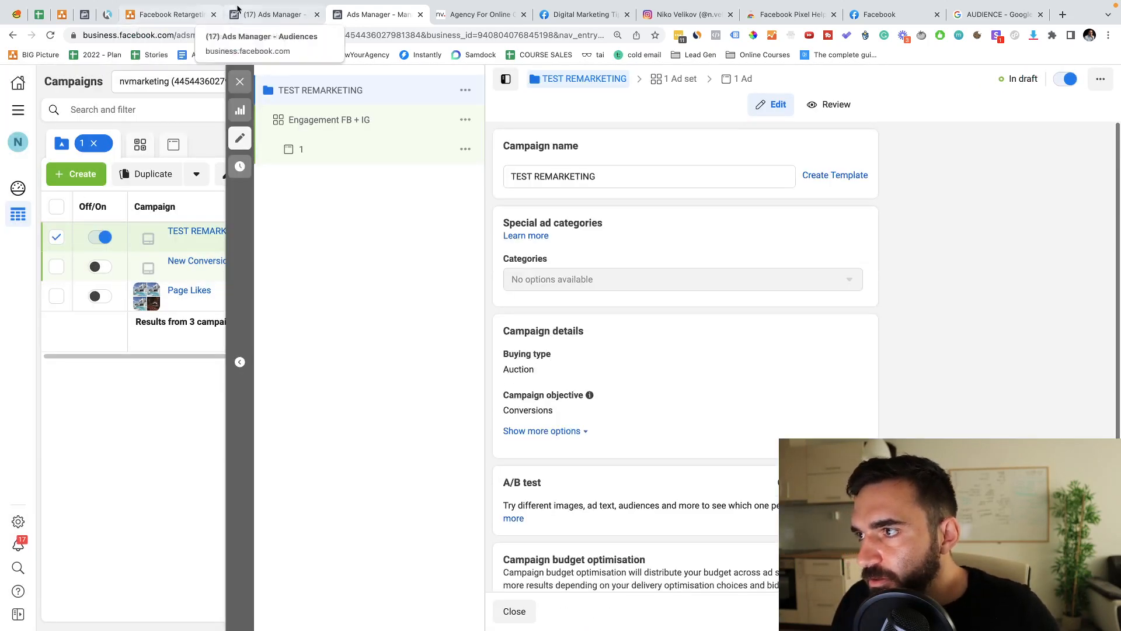
Step: Return to the Audiences page and start creating a new Custom Audience
left_click(237, 19)
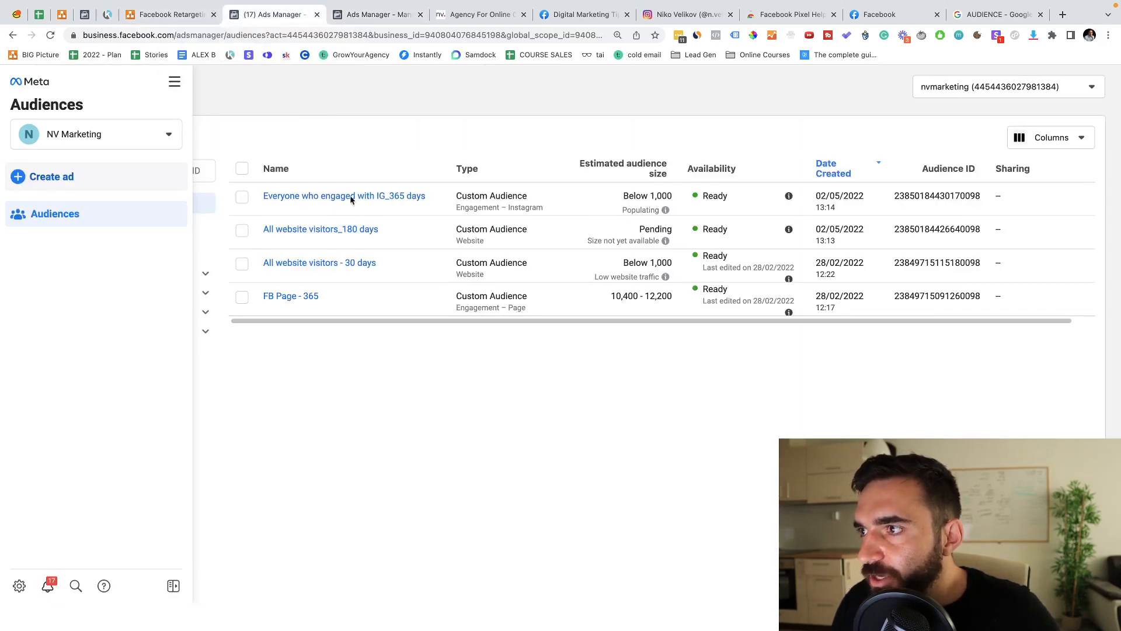
left_click(125, 138)
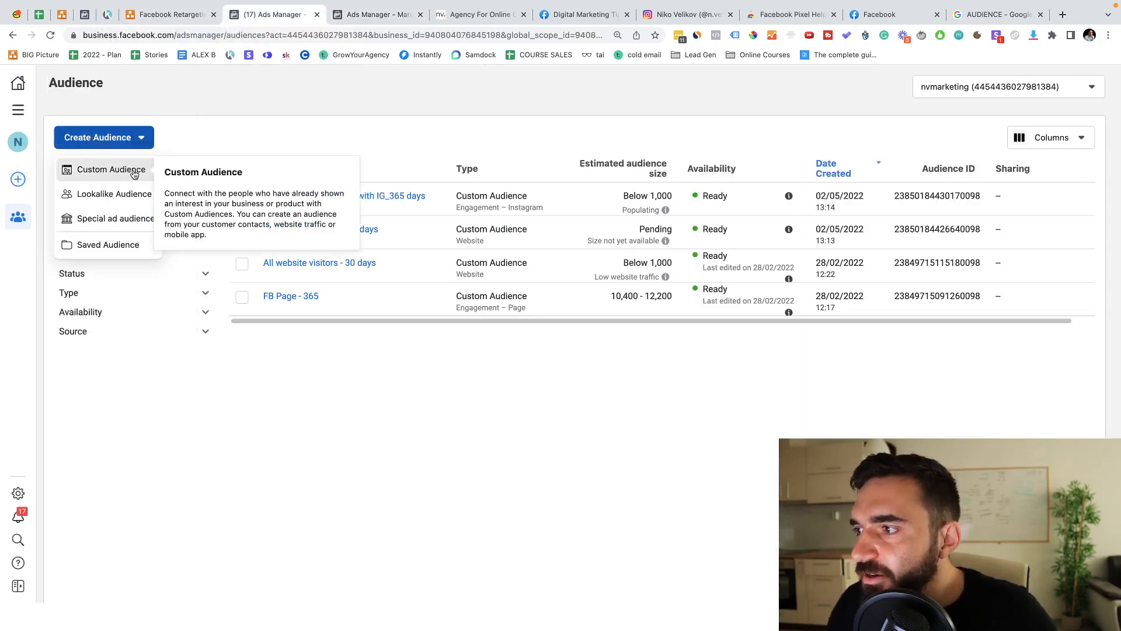
left_click(144, 174)
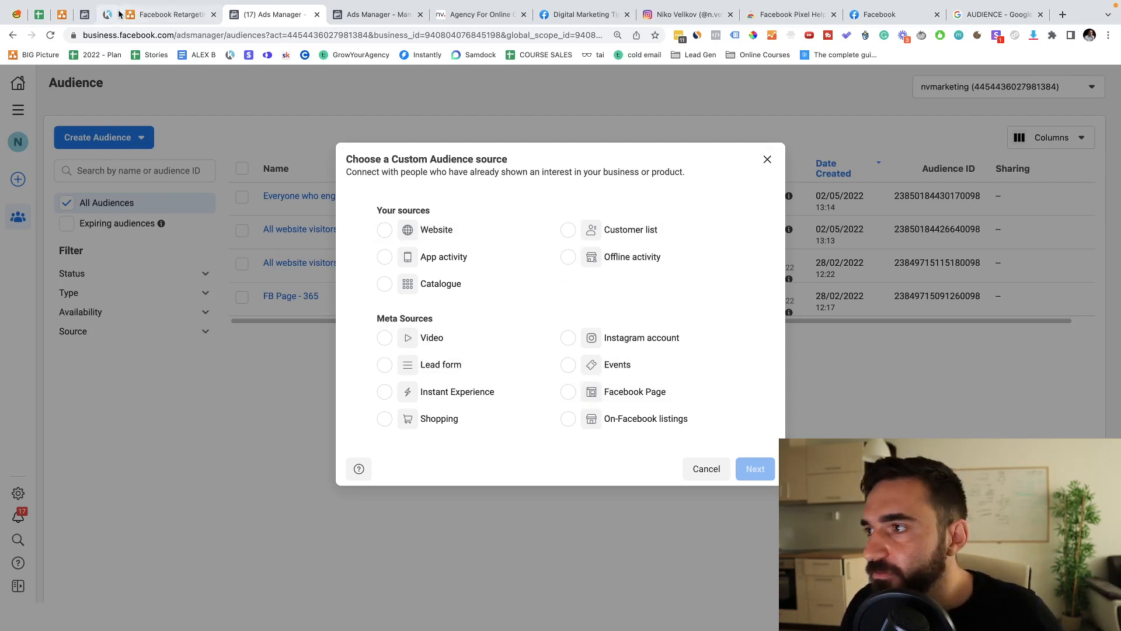
Step: Review the audience circles in the diagrams.net diagram and return to the Custom Audience source choices
left_click(144, 16)
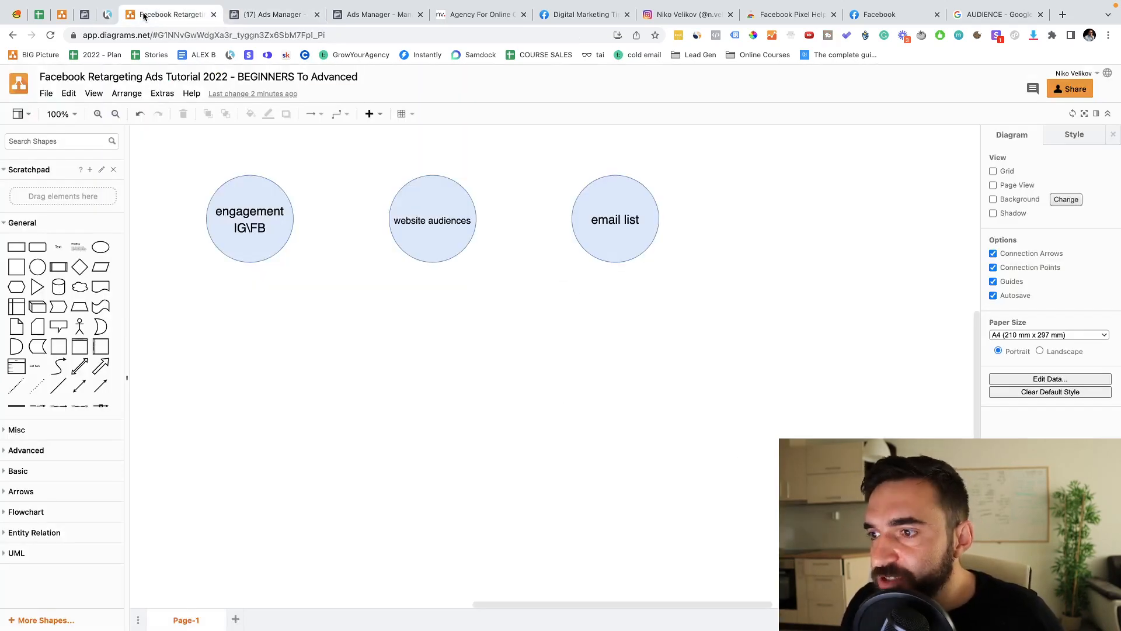
left_click(85, 15)
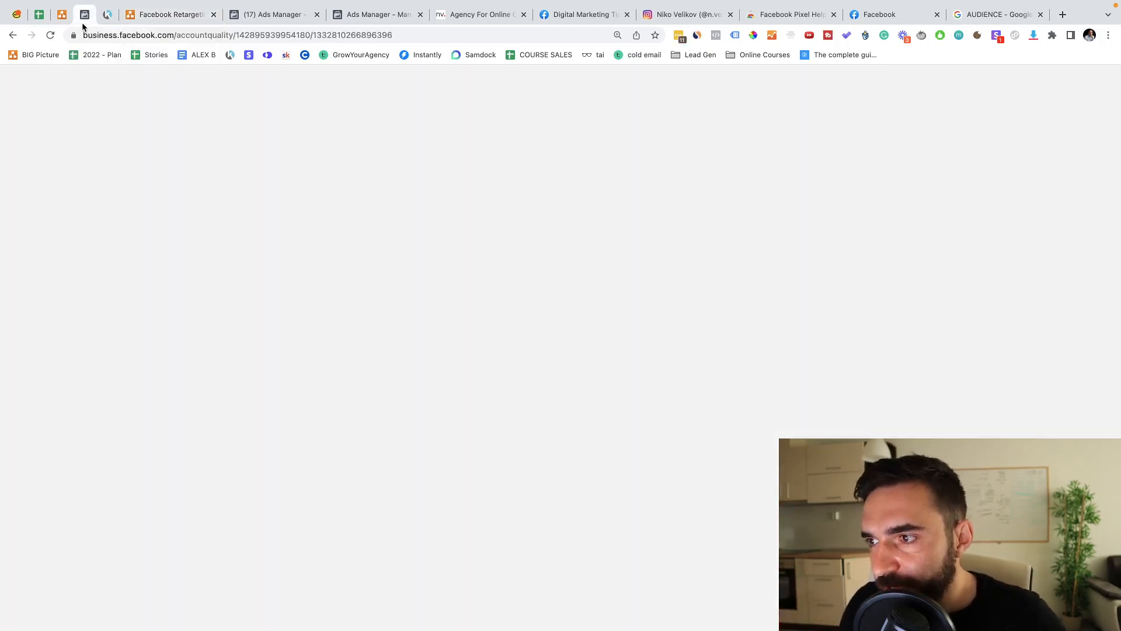
left_click(248, 16)
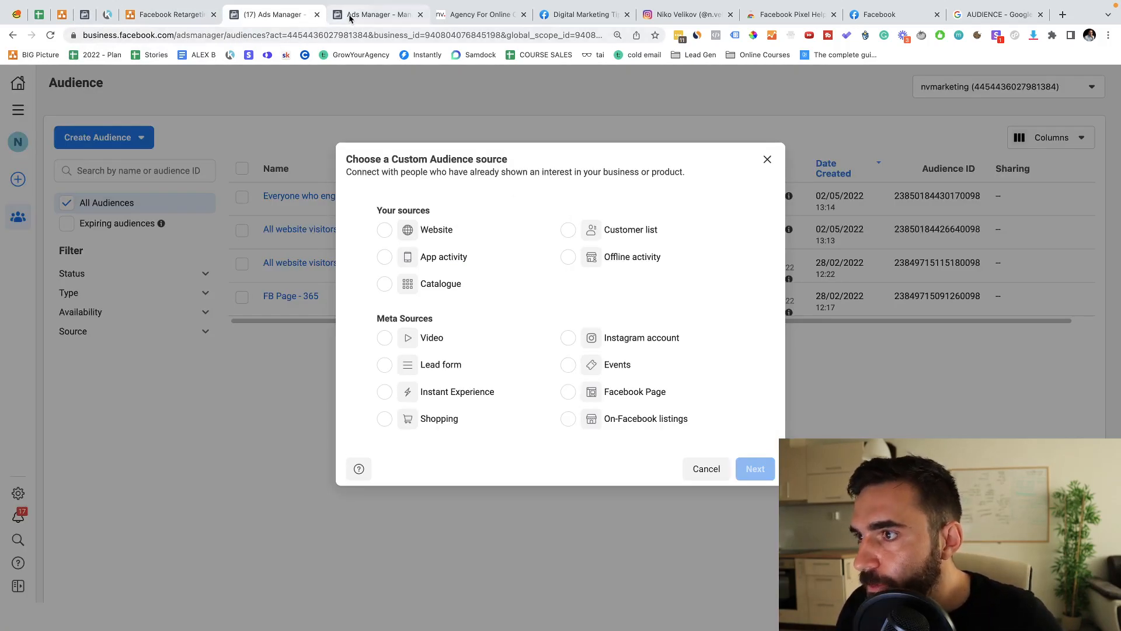
Step: Leave the Audiences page by closing it and open the Engagement FB + IG ad set of the TEST REMARKETING campaign for editing
left_click(374, 14)
left_click(317, 14)
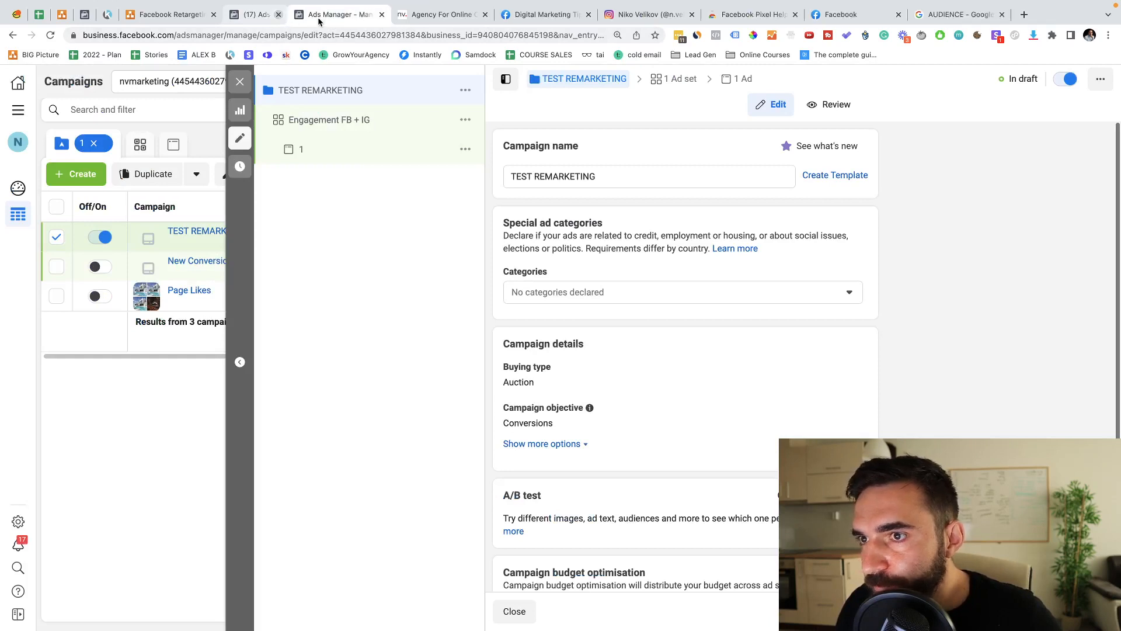
left_click(557, 294)
left_click(557, 293)
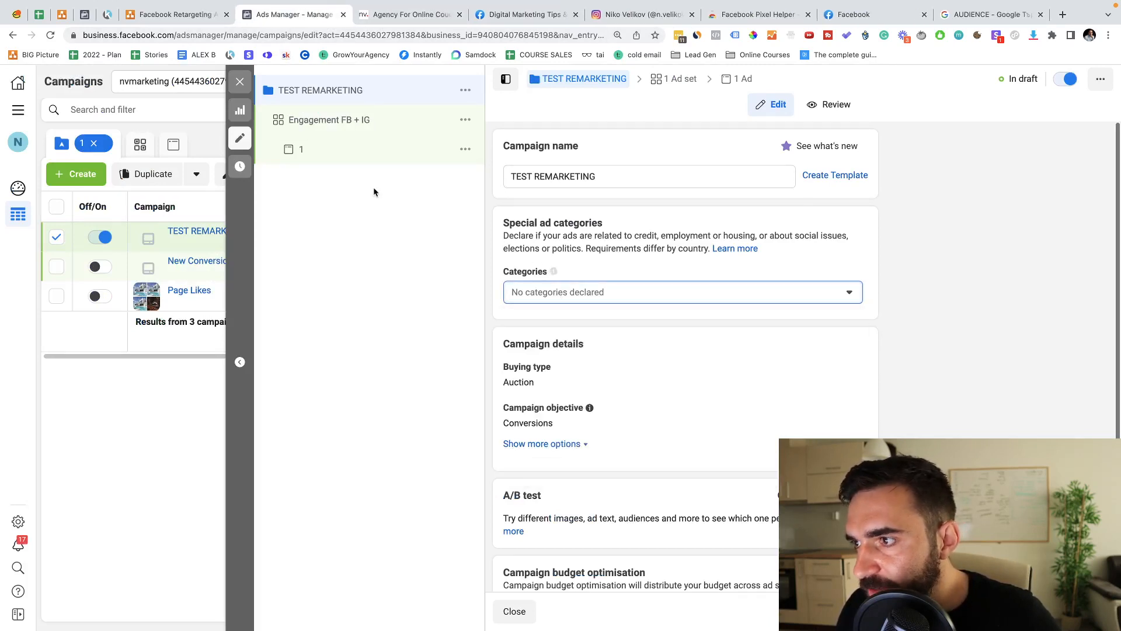
left_click(370, 122)
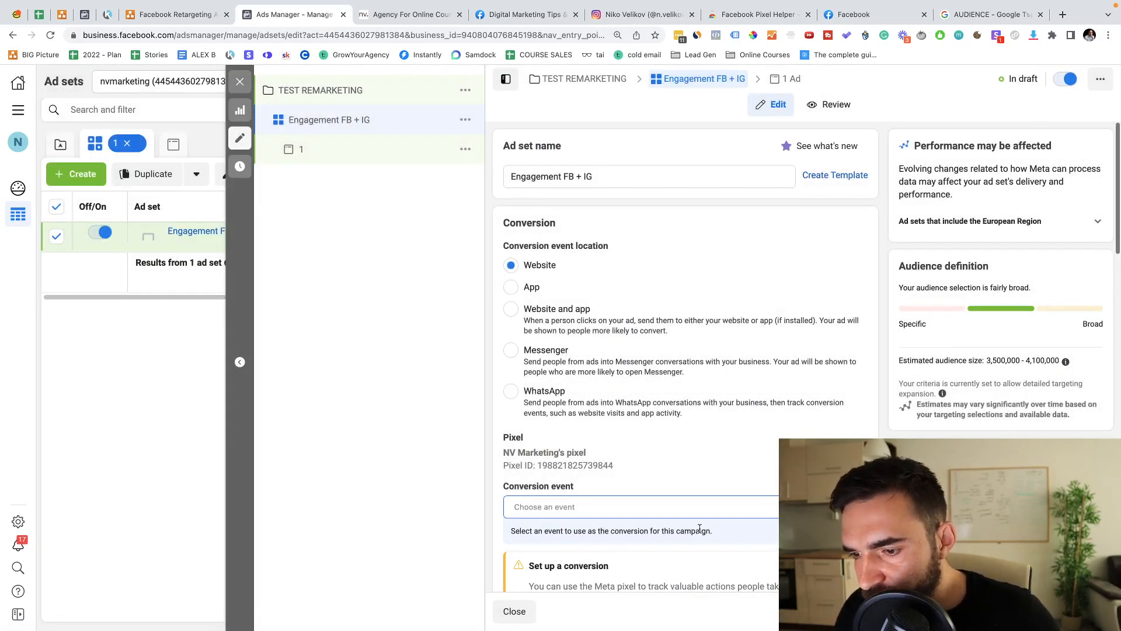
Step: Choose Submit application as the ad set's conversion event
left_click(672, 506)
scroll(602, 575, "down", 1)
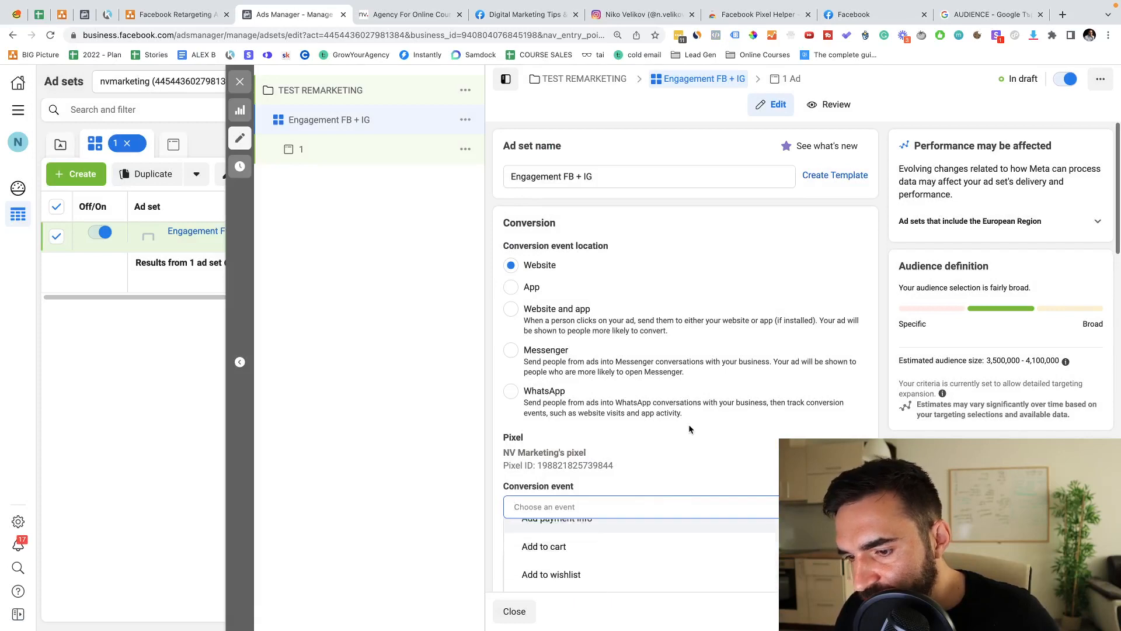
scroll(688, 429, "down", 6)
scroll(675, 347, "up", 1)
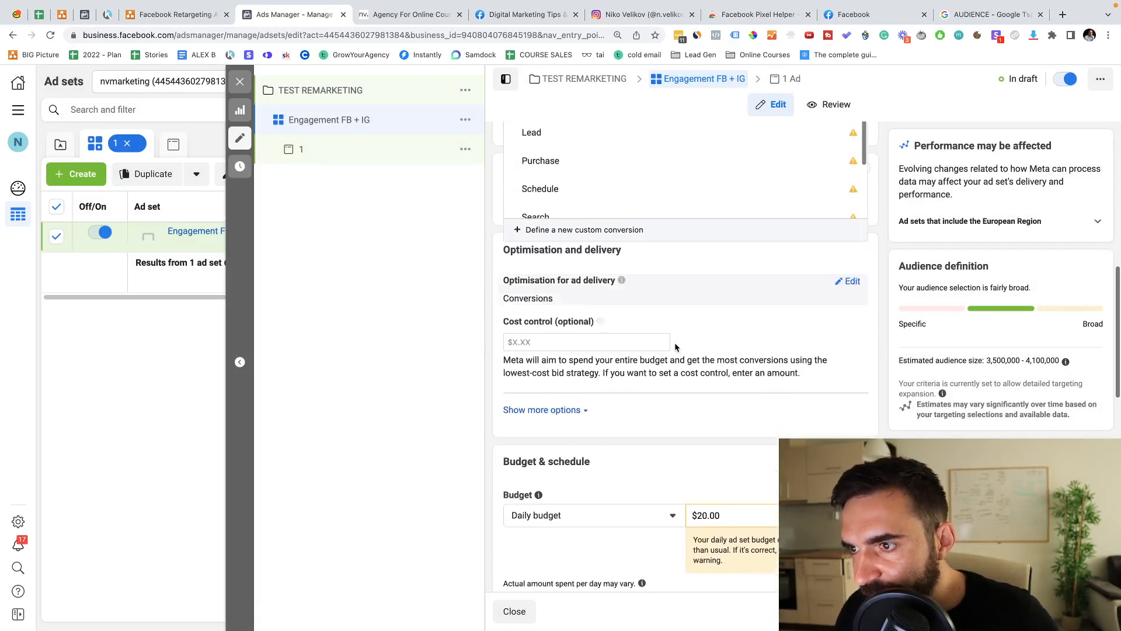
scroll(673, 195, "down", 3)
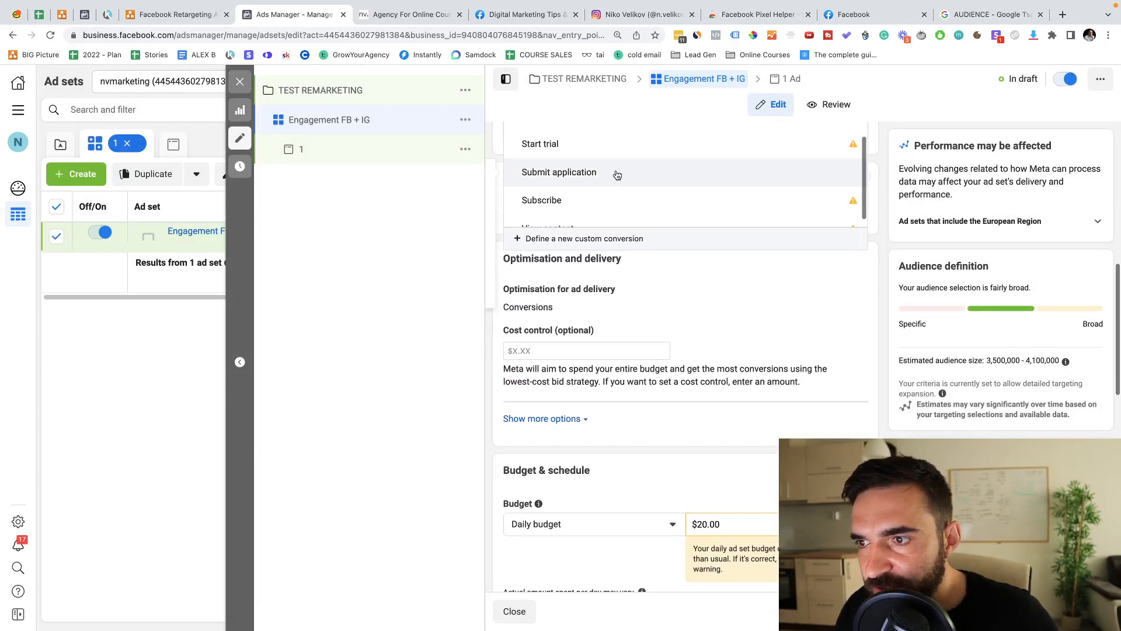
left_click(616, 174)
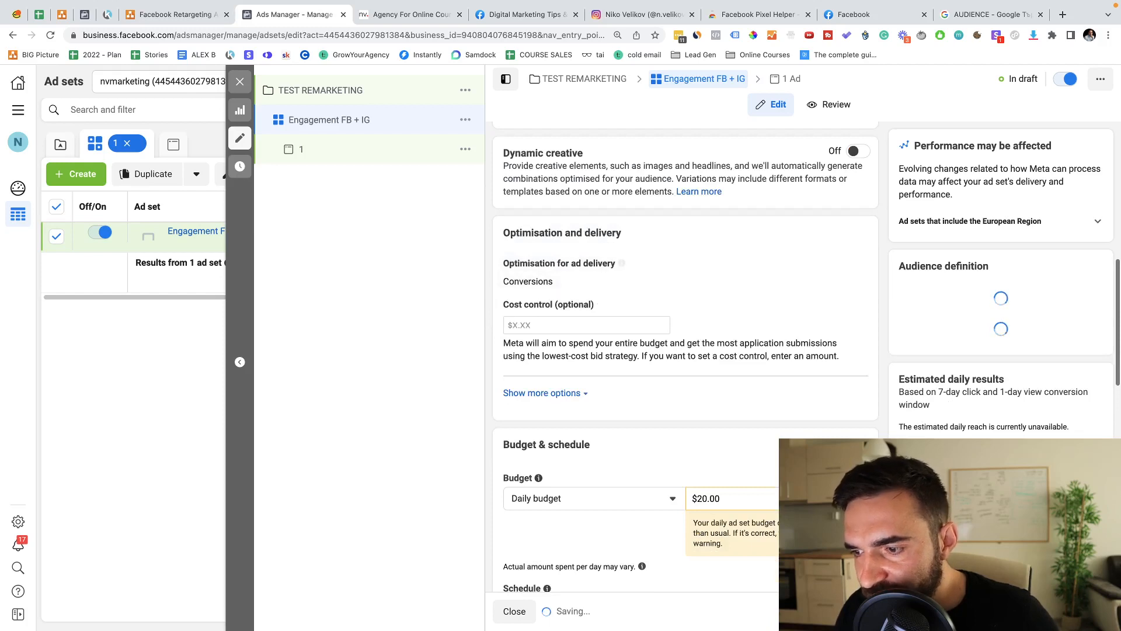
Step: Set the ad set's daily budget to $1.00
double_click(741, 500)
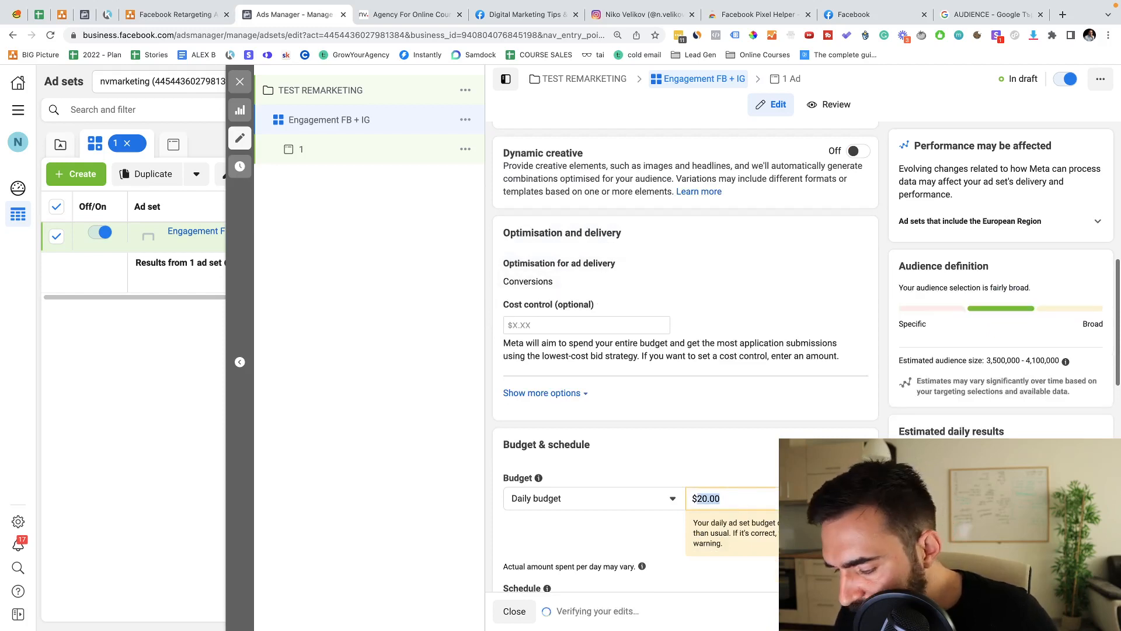
type("1")
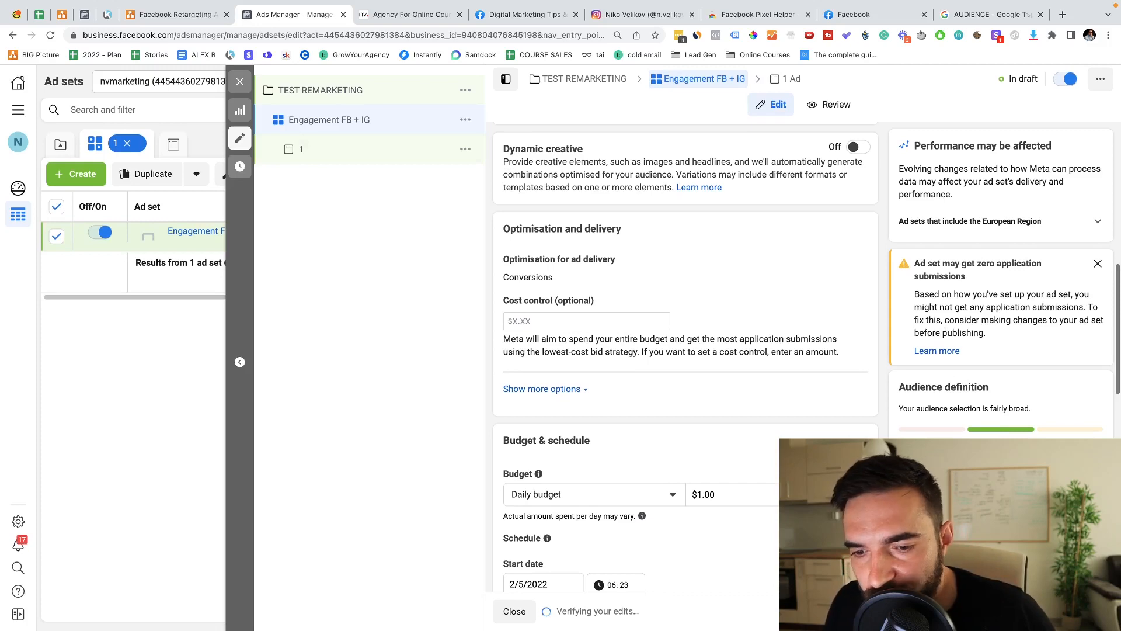
scroll(701, 371, "up", 6)
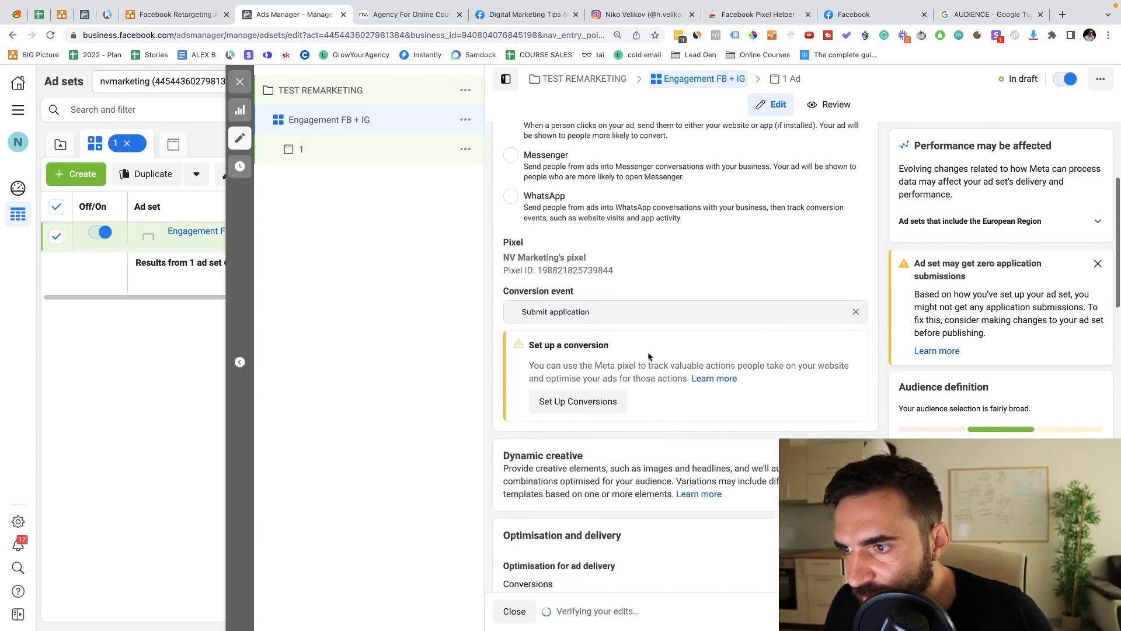
Step: Edit the audience locations, removing Bulgaria and including Worldwide instead
scroll(578, 342, "down", 10)
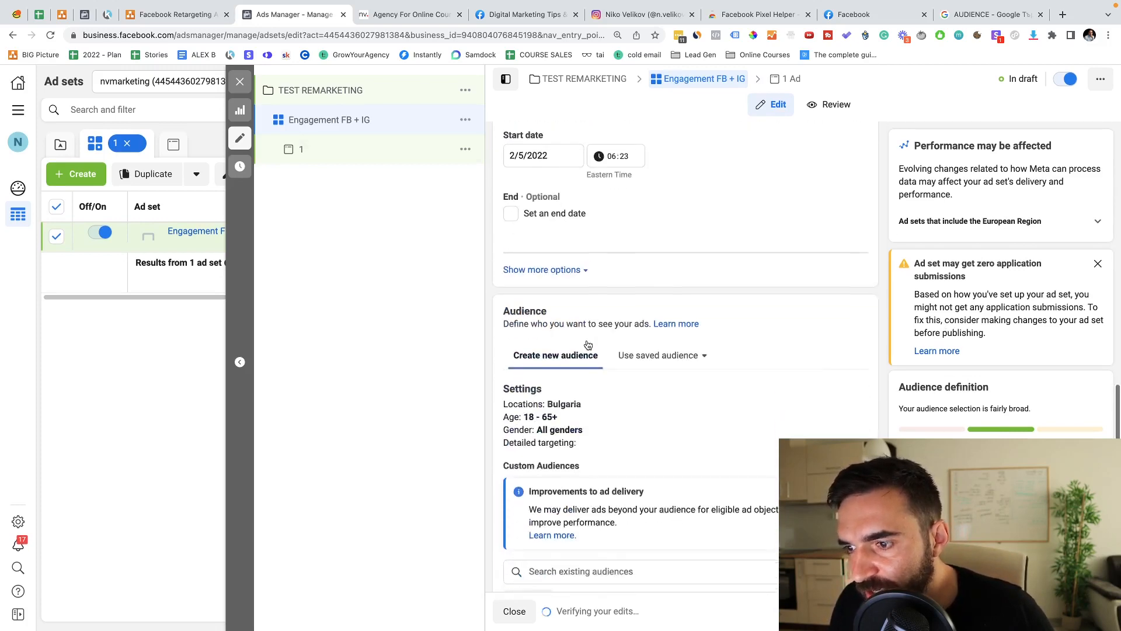
left_click(844, 250)
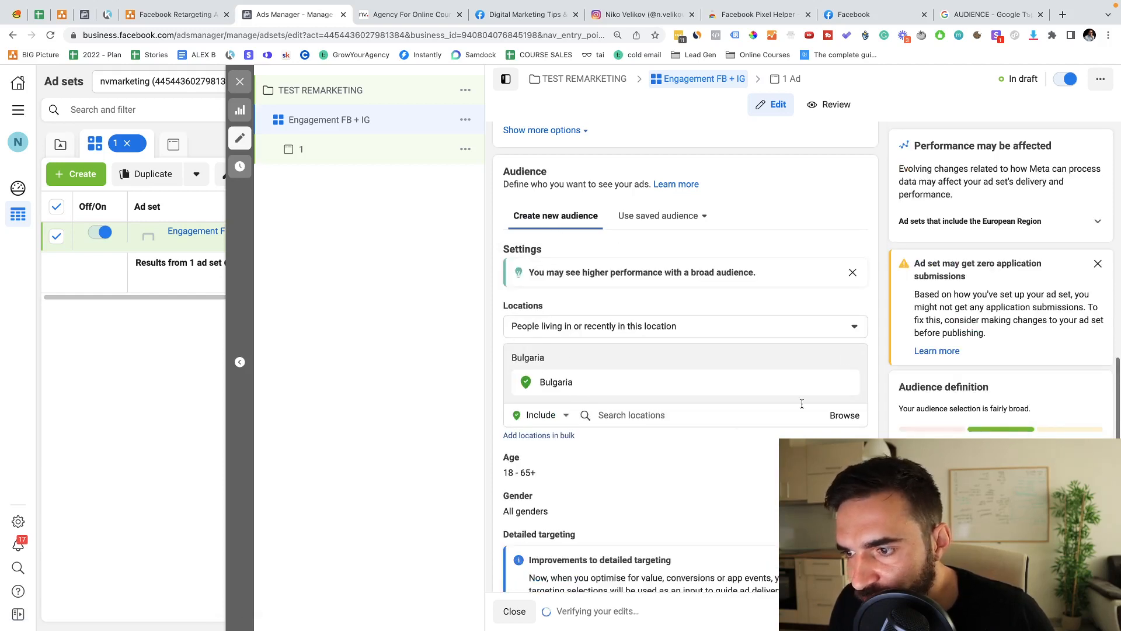
left_click(848, 359)
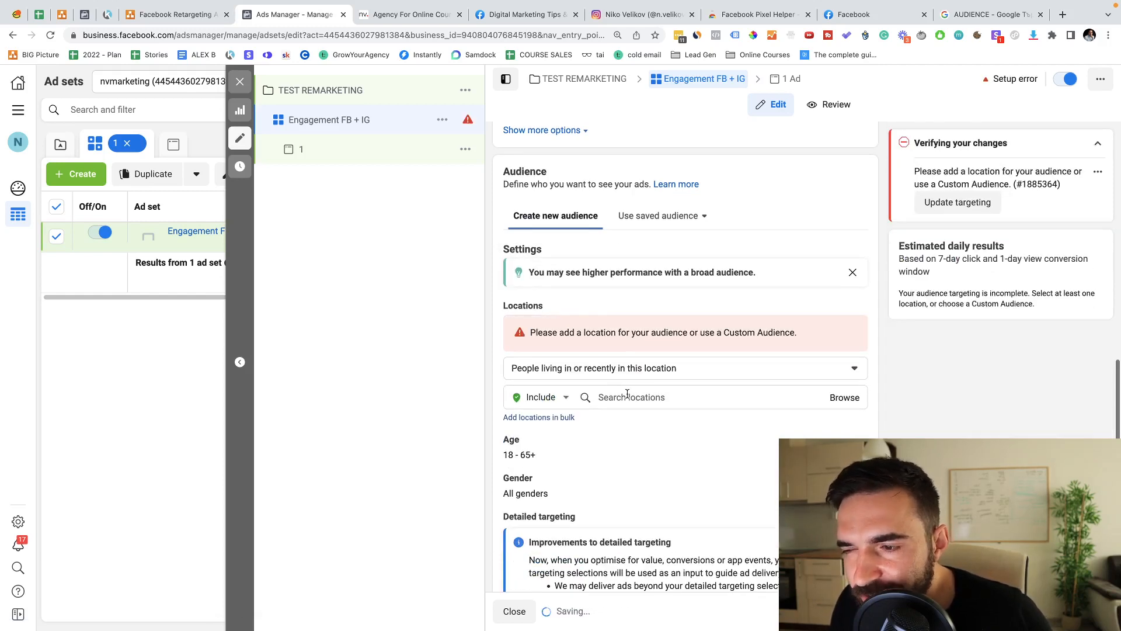
left_click(628, 395)
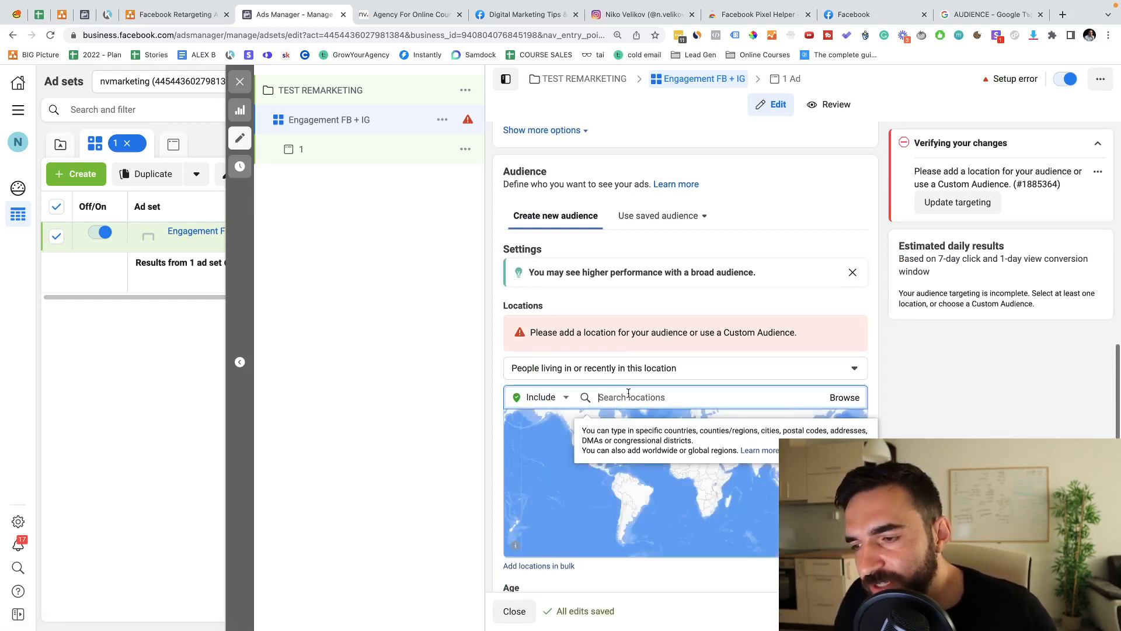
type("unite")
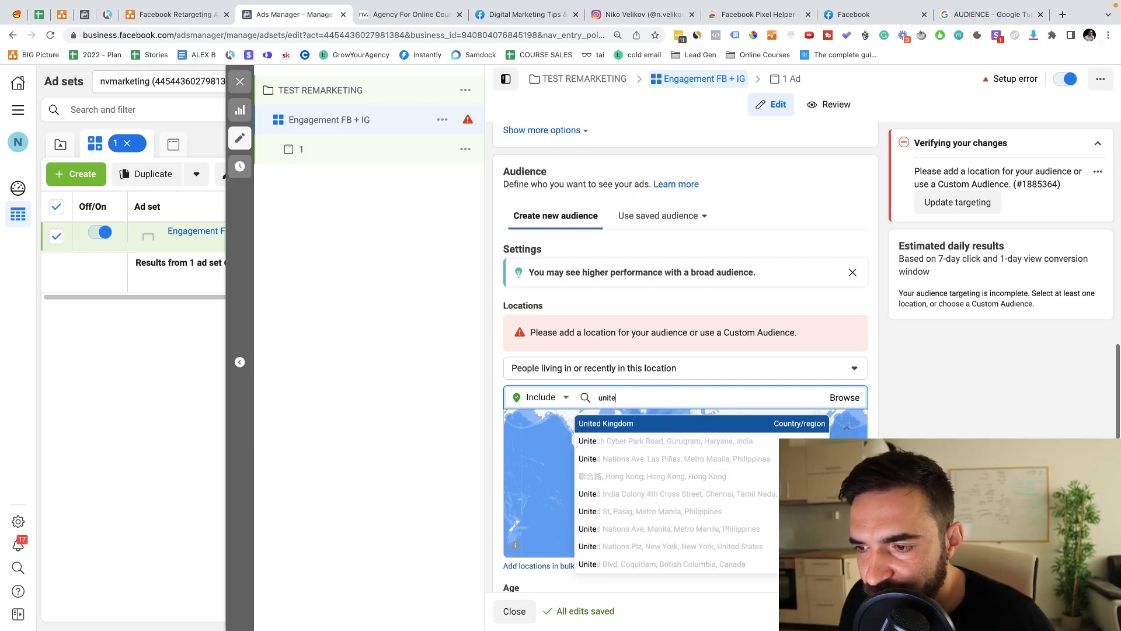
key("BackSpace")
key("BackSpace")
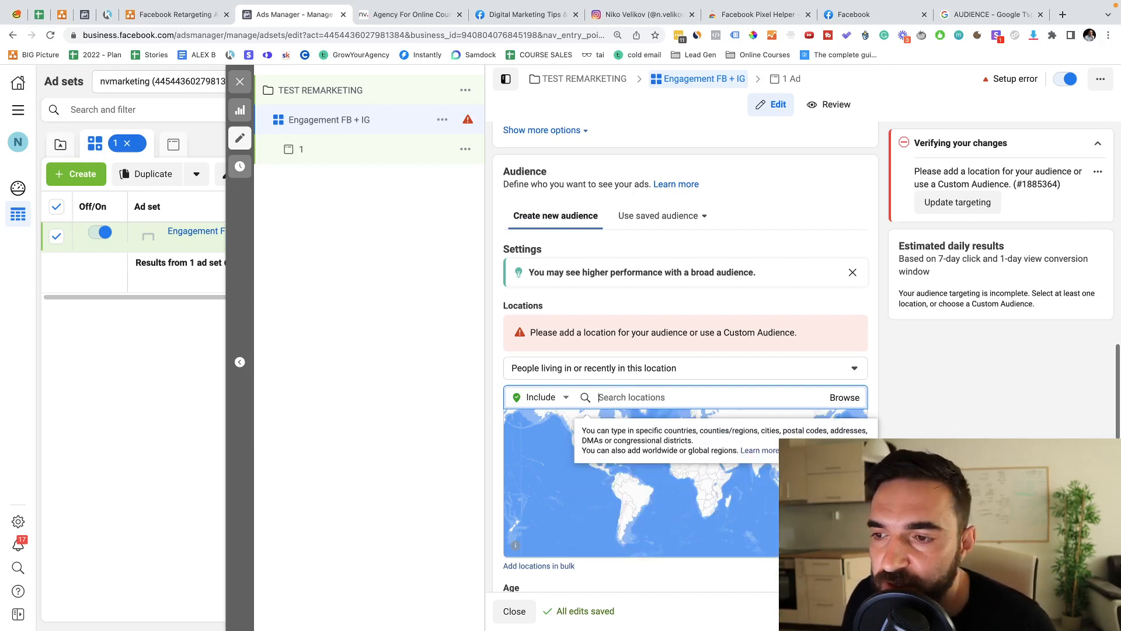
type("worldwide")
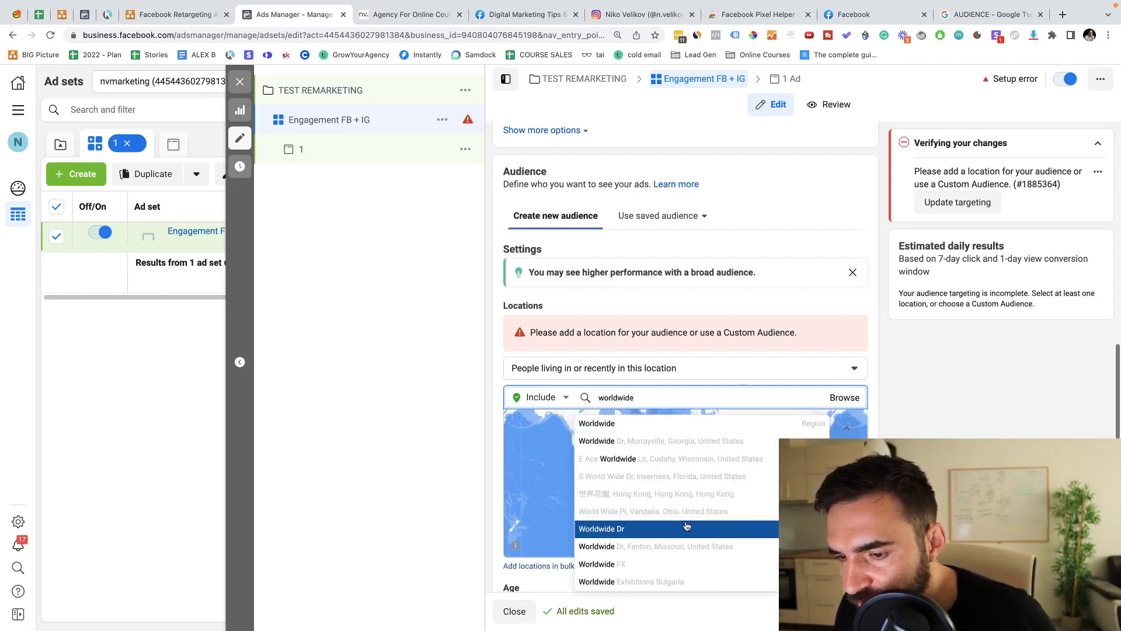
left_click(681, 422)
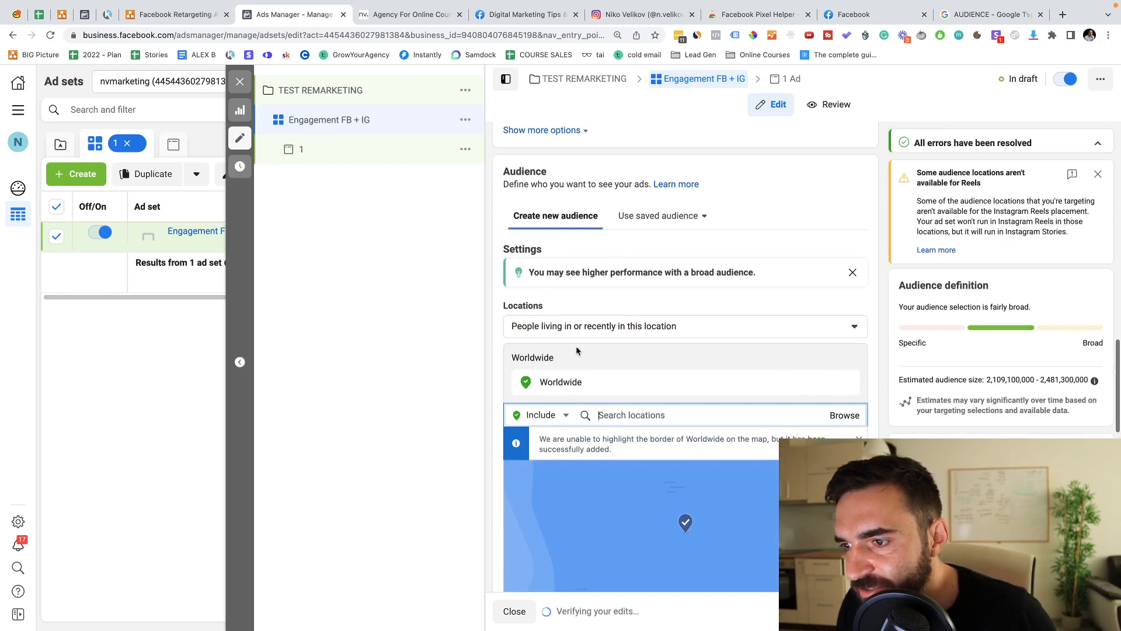
Step: Dismiss the notice about detailed targeting improvements and show the additional targeting options of the audience
scroll(611, 357, "down", 3)
scroll(611, 357, "down", 3)
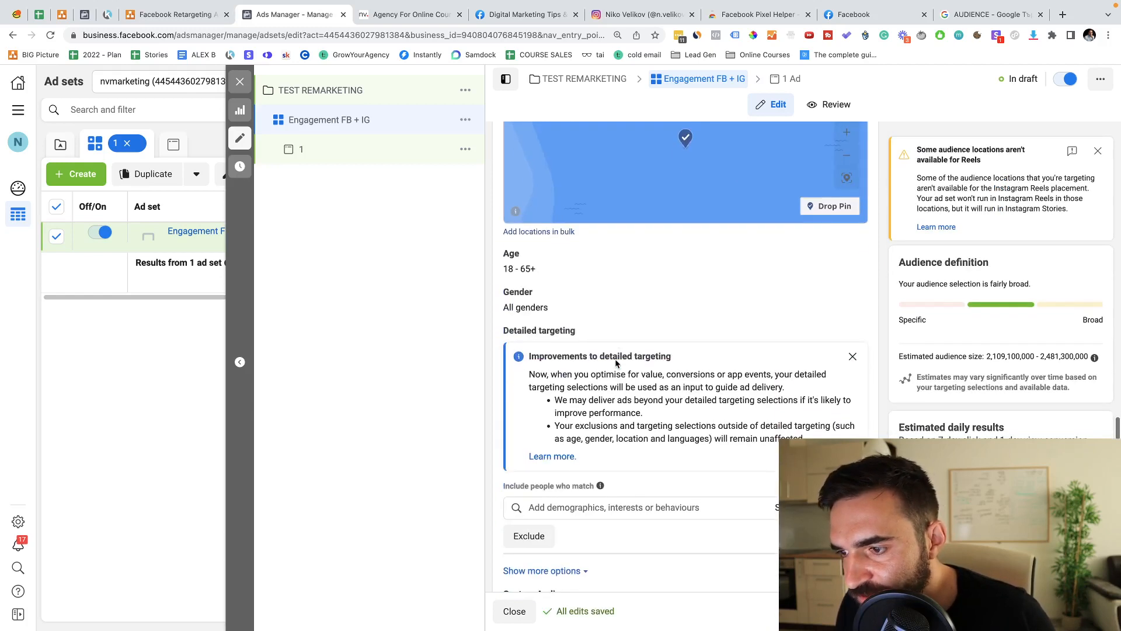
left_click(852, 356)
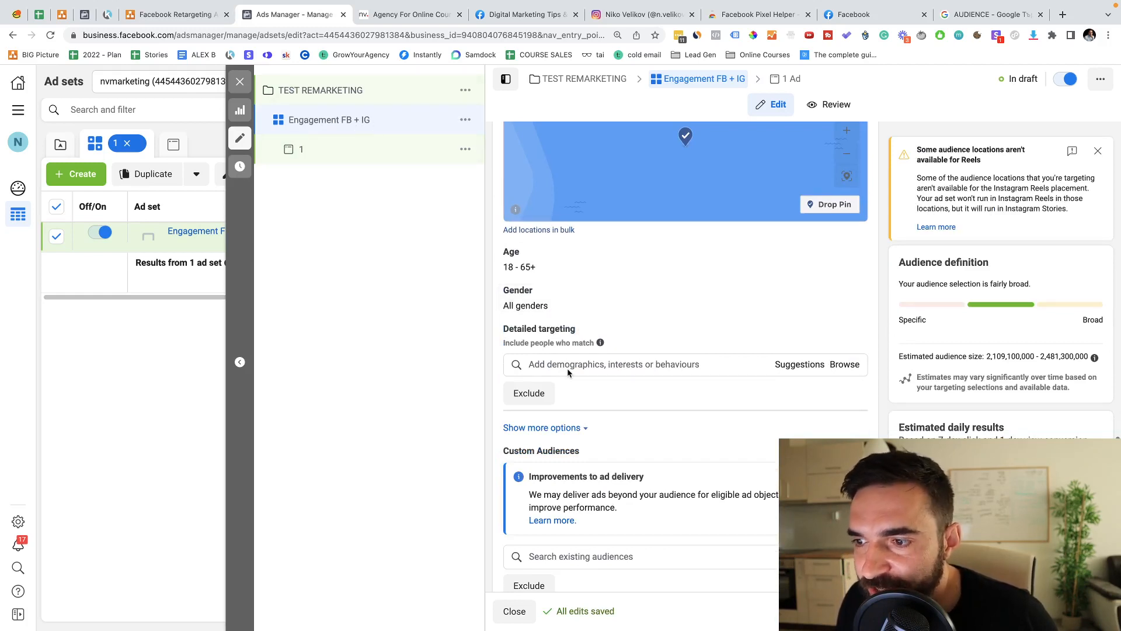
scroll(579, 430, "down", 3)
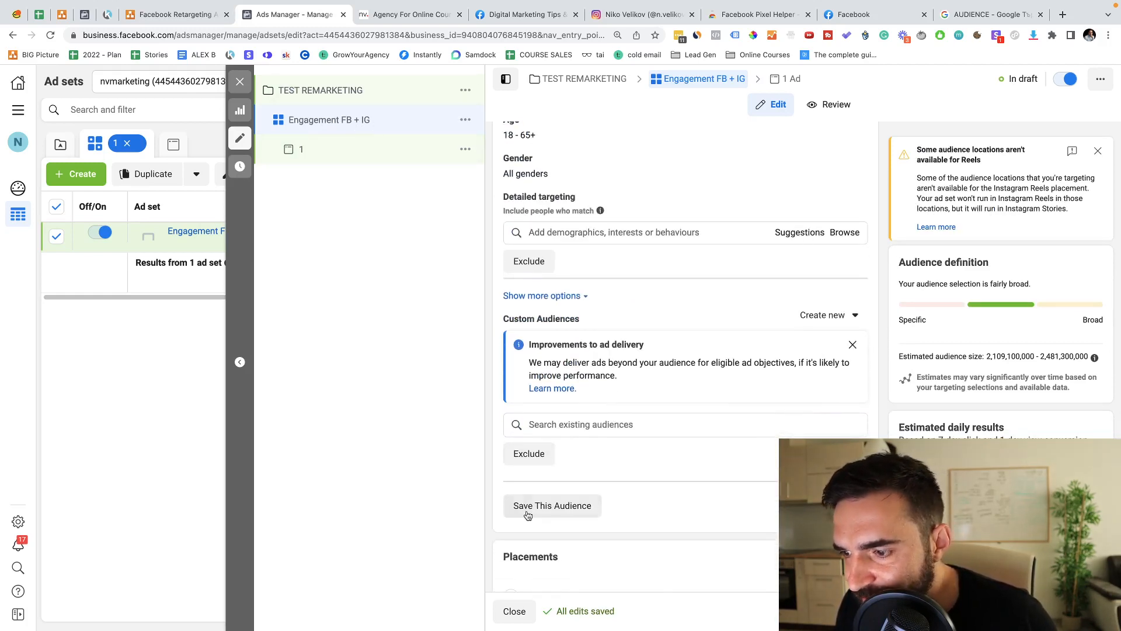
scroll(534, 429, "up", 1)
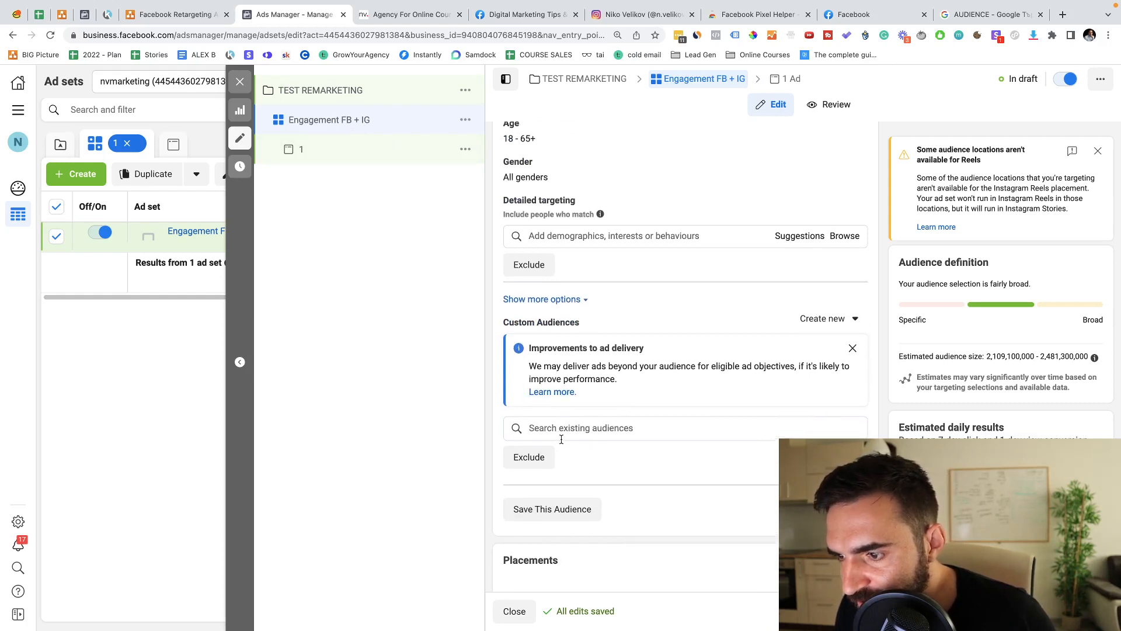
left_click(572, 299)
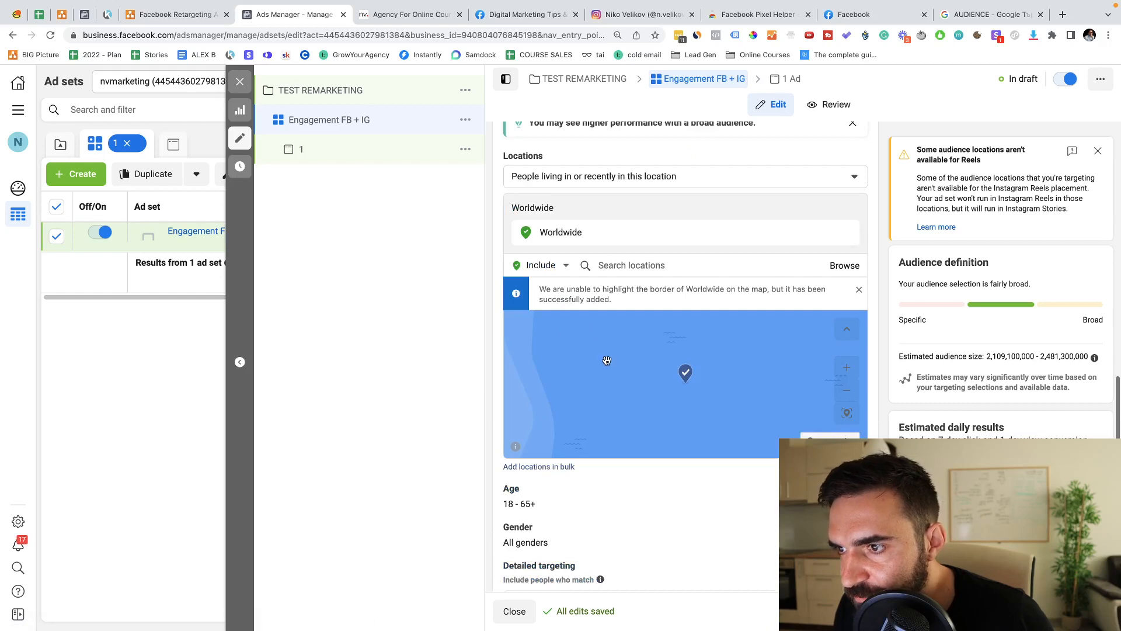
Step: Check the saved audiences available for the ad set
scroll(607, 247, "up", 3)
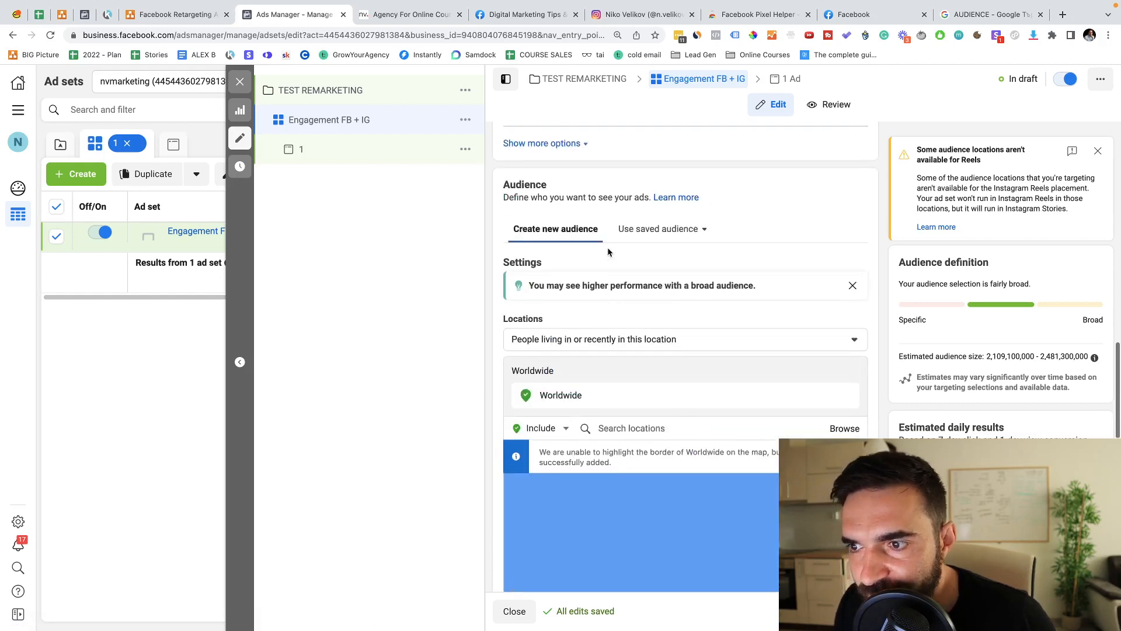
scroll(608, 252, "up", 3)
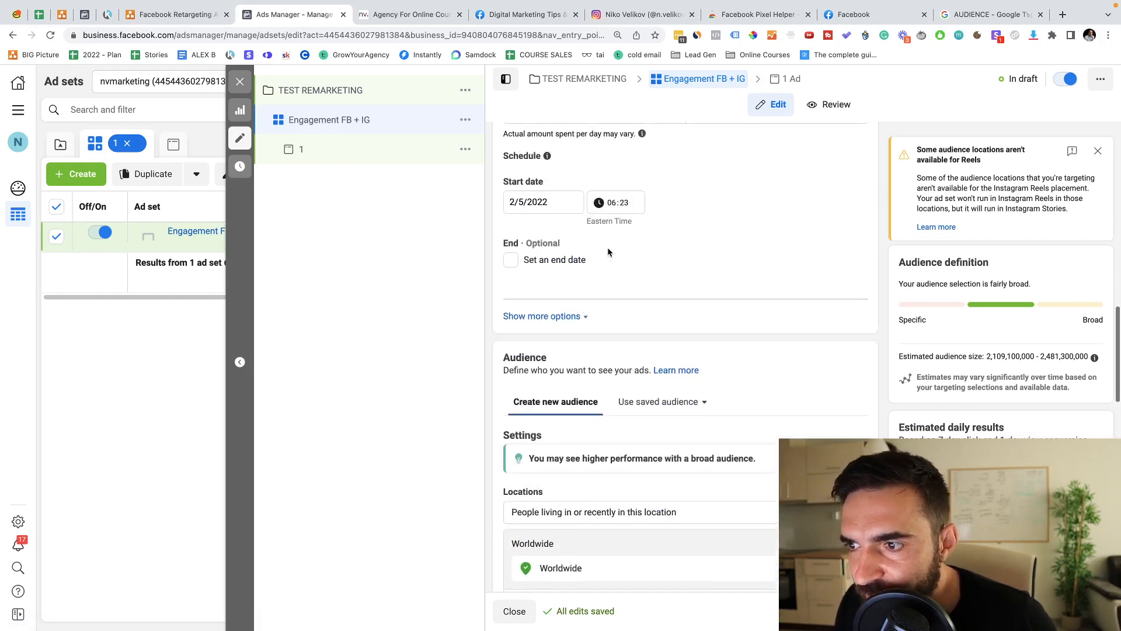
left_click(633, 408)
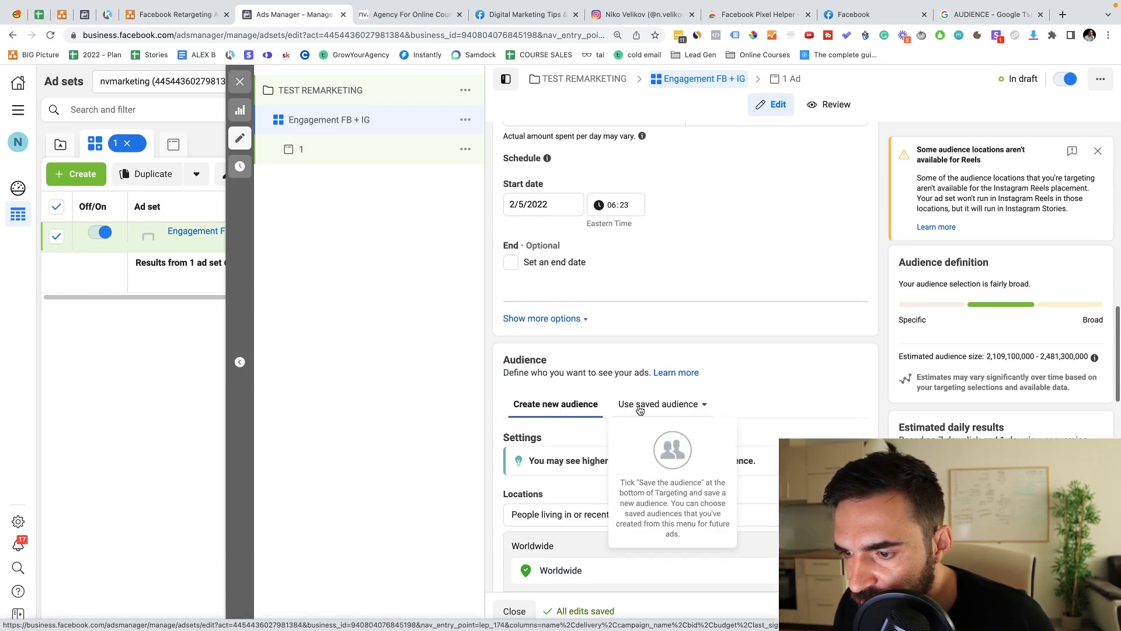
Step: Dismiss the ad delivery notice and include the custom audiences "FB Page - 365" and "Everyone who engaged with IG_365 days"
scroll(635, 383, "down", 5)
scroll(631, 489, "down", 5)
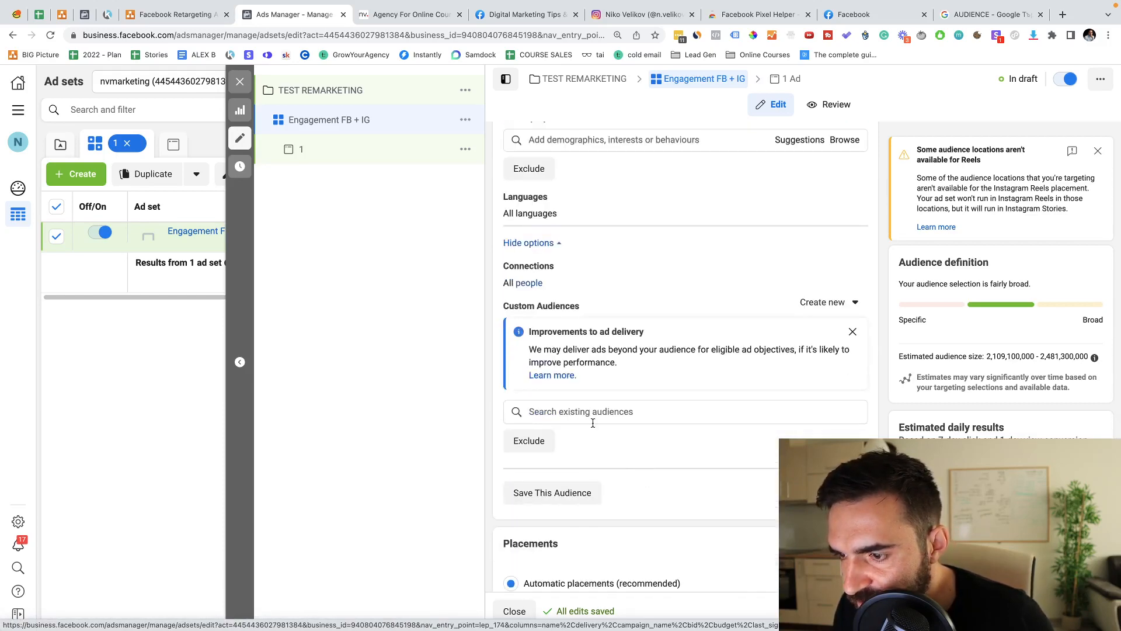
left_click(852, 331)
left_click(588, 326)
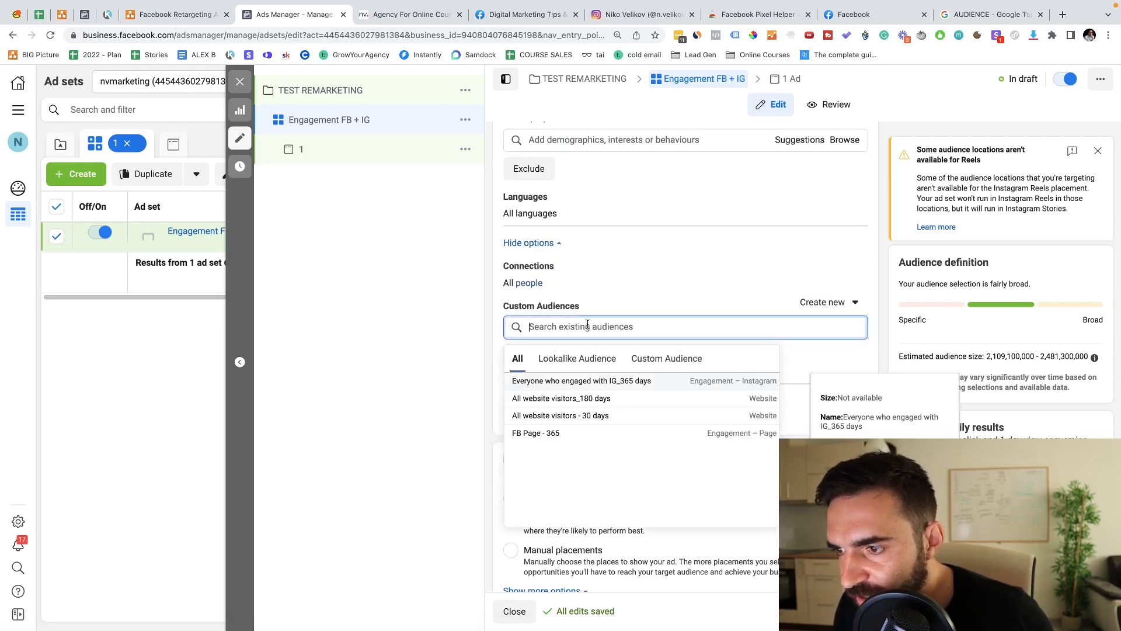
left_click(554, 434)
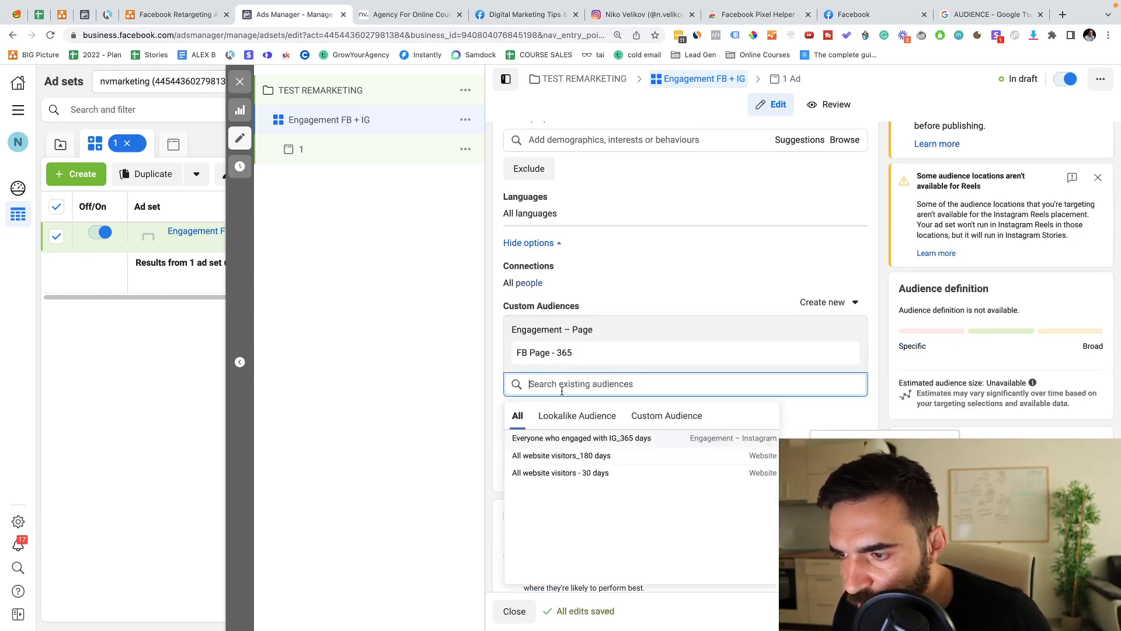
left_click(611, 439)
left_click(653, 286)
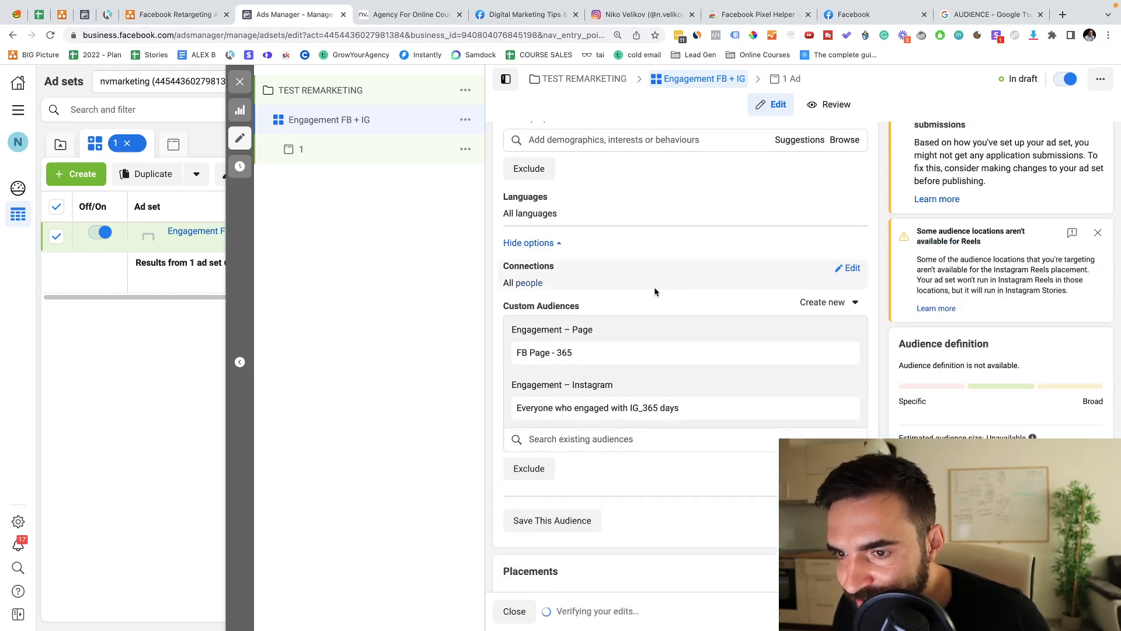
Step: Exclude the custom audience "All website visitors_180 days" from the ad set's targeting
left_click(536, 465)
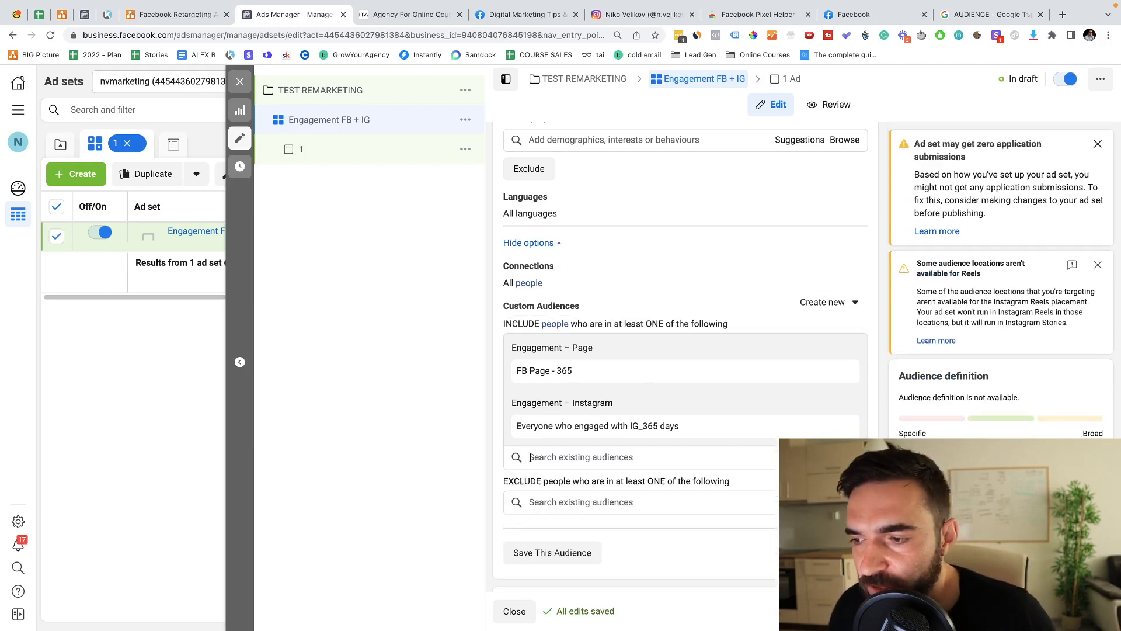
left_click(551, 509)
type("we")
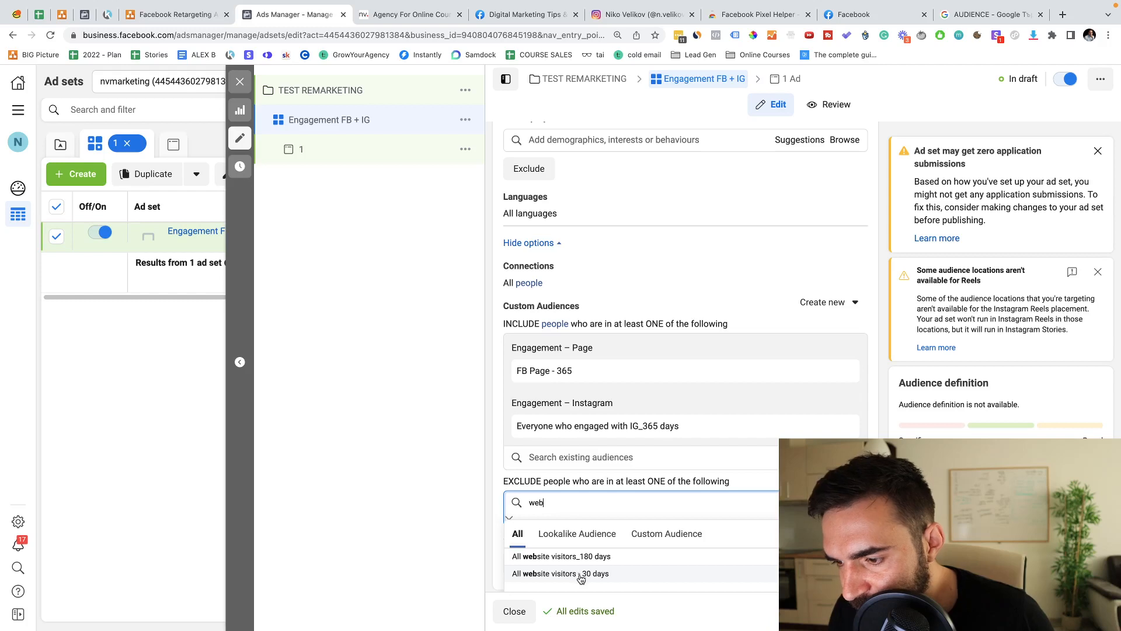
type("b")
key("Return")
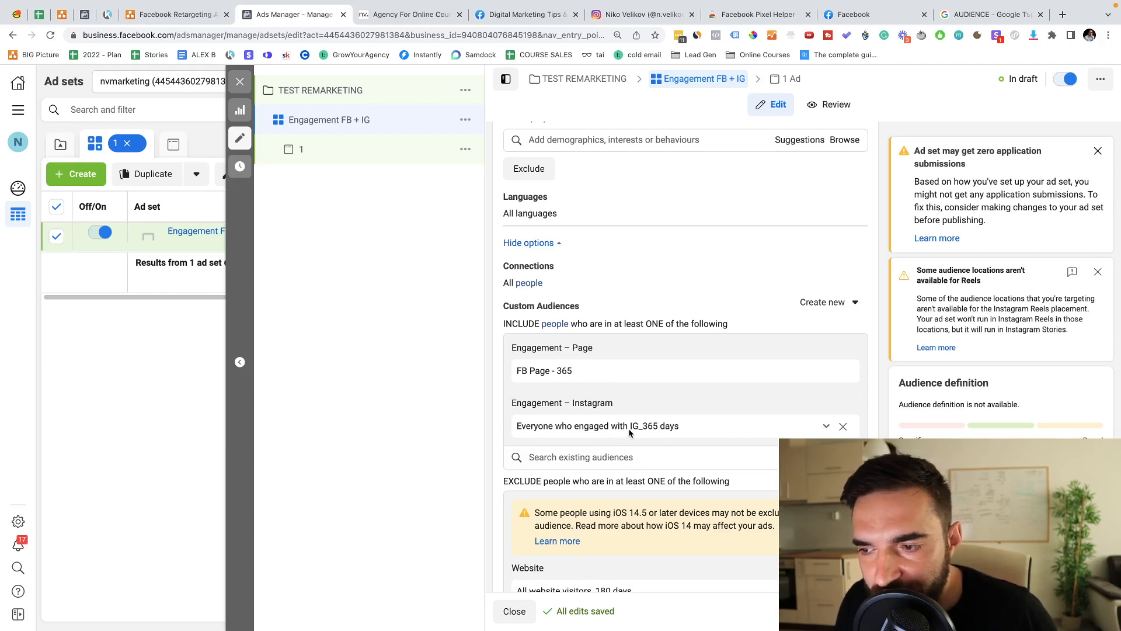
scroll(629, 427, "down", 2)
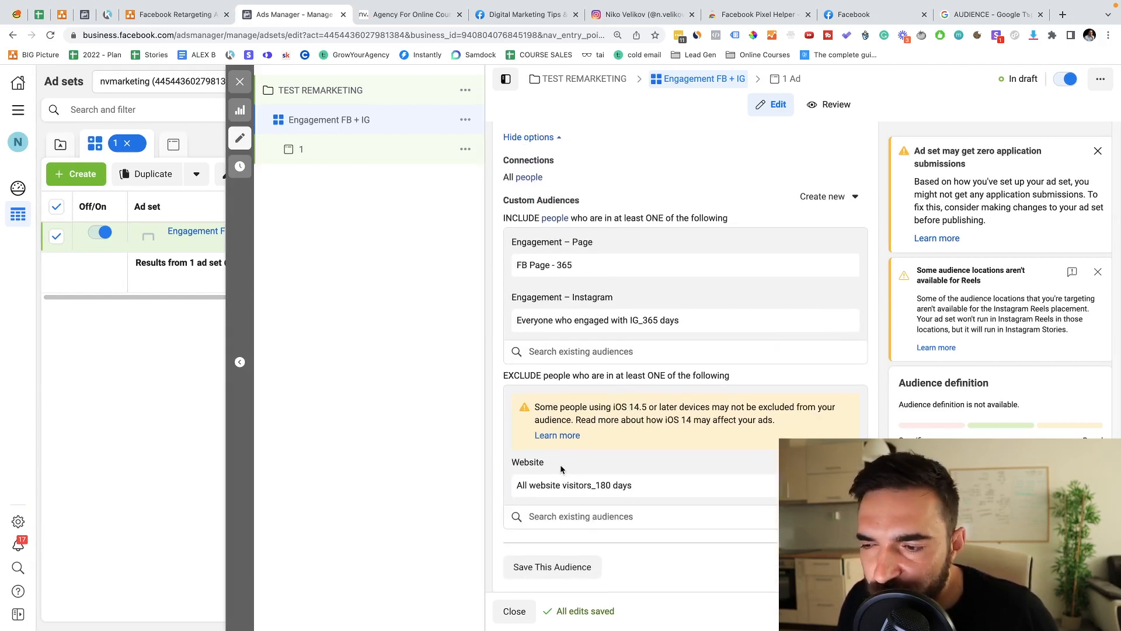
left_click_drag(518, 492, 645, 488)
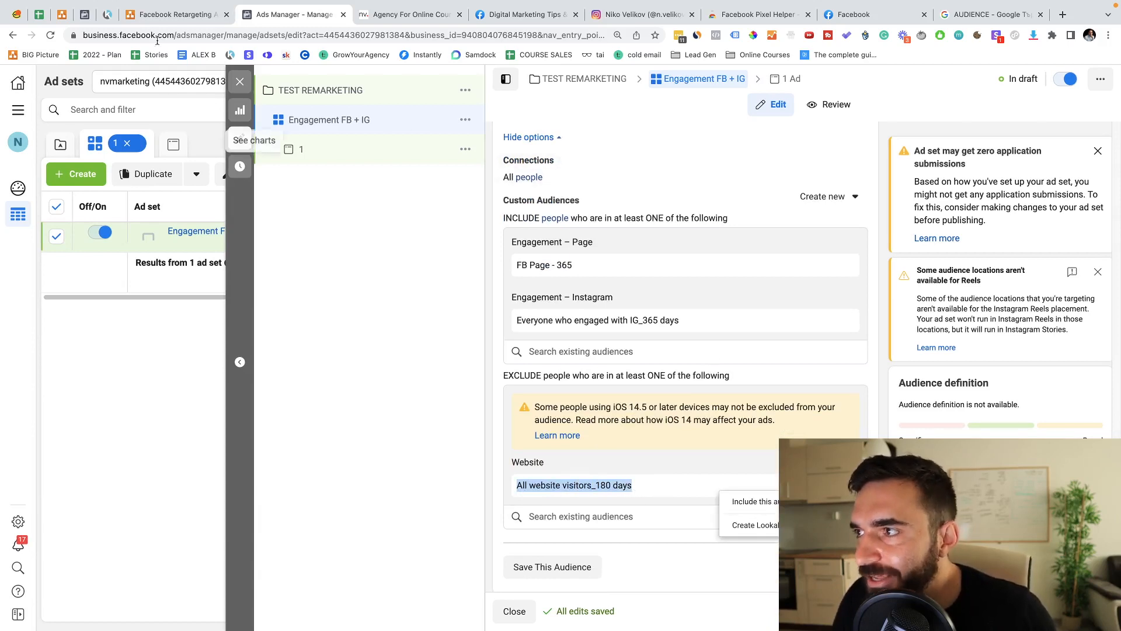
Step: Switch to the diagrams.net tab and add a rectangle labelled "20,000" beneath the engagement IG\FB circle
left_click(169, 14)
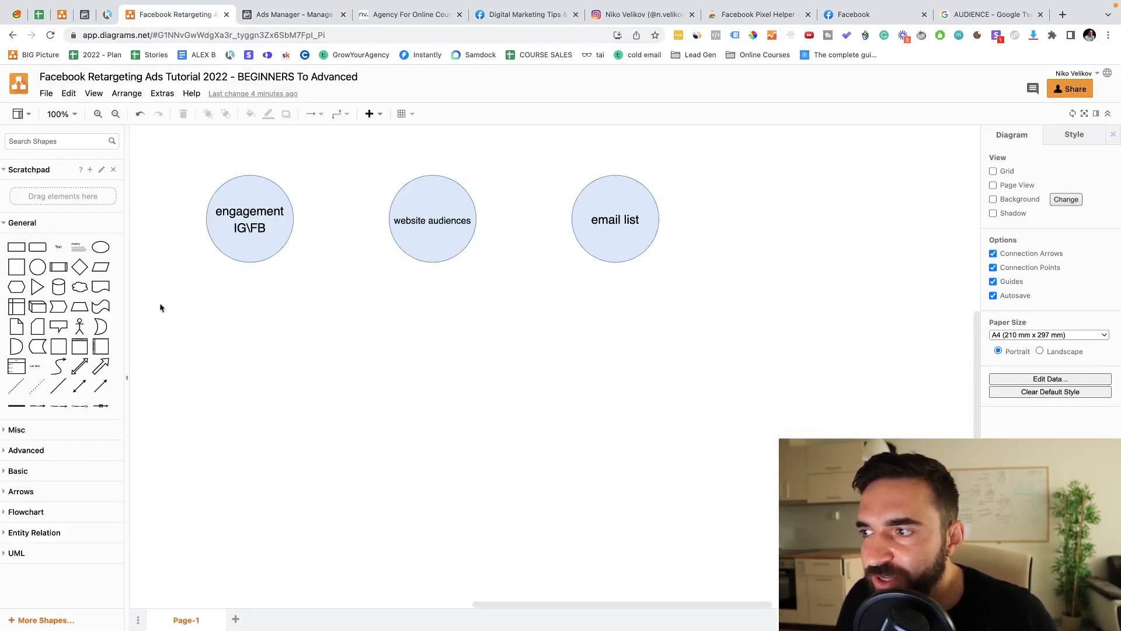
left_click_drag(23, 246, 214, 286)
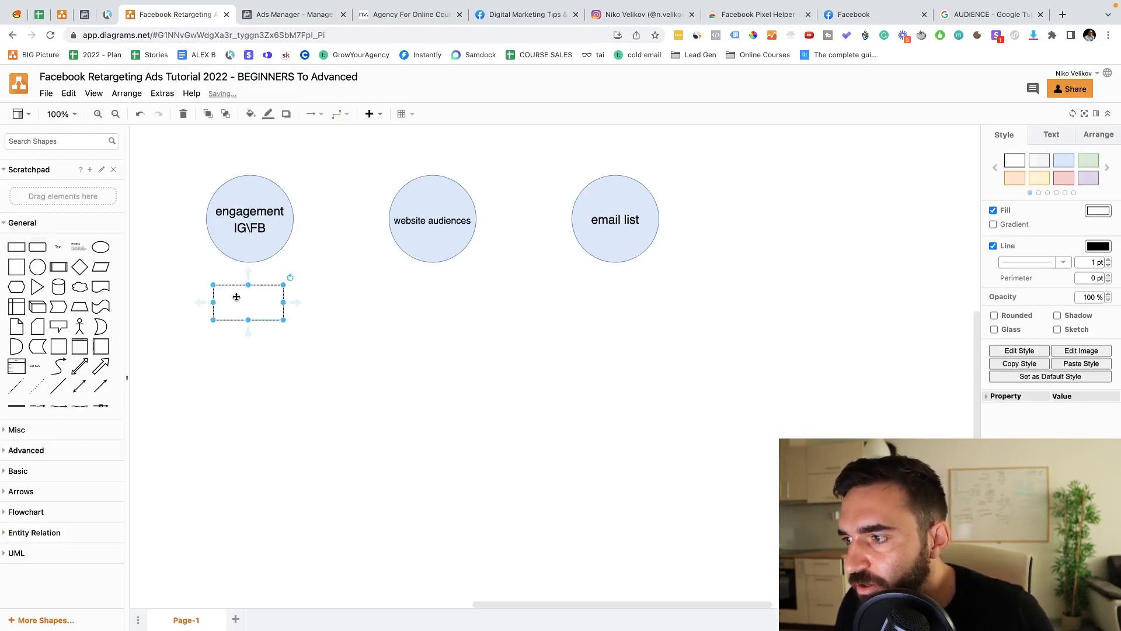
double_click(246, 300)
type("10,000")
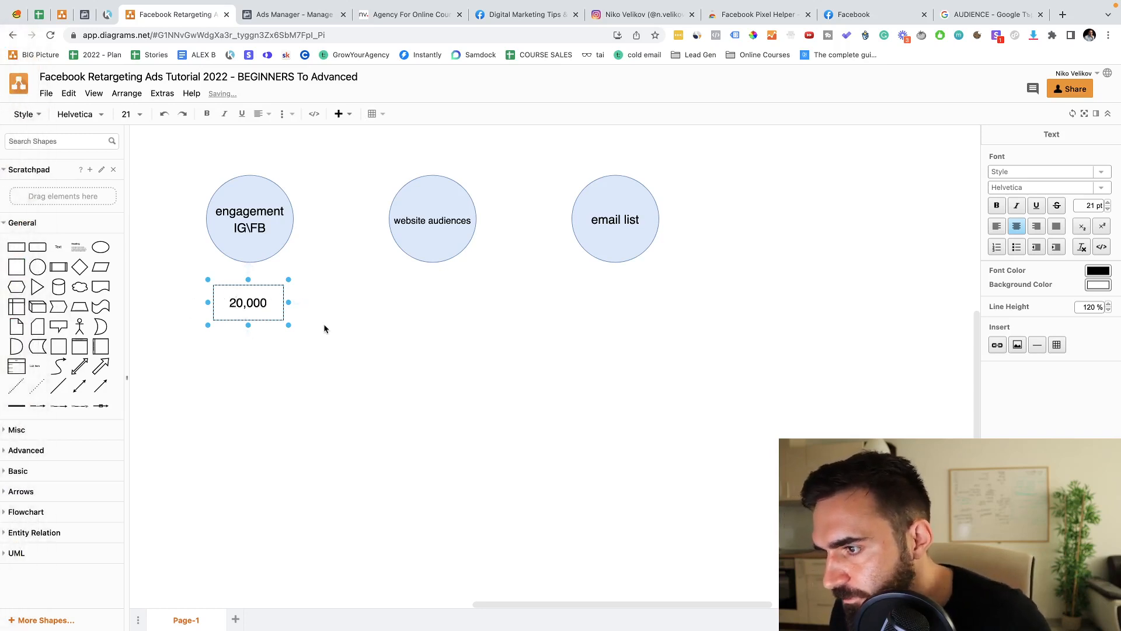
left_click(346, 327)
Step: Duplicate the 20,000 box beneath the website audiences circle and relabel the copy "4,000"
left_click(283, 302)
key("super+c")
key("super+v")
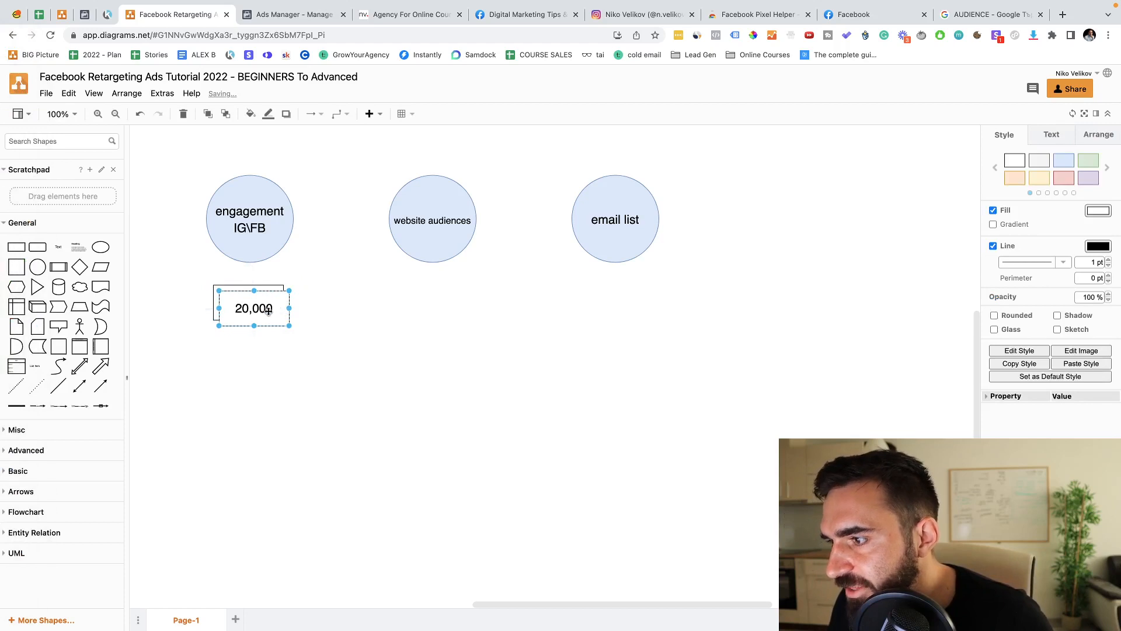
left_click_drag(269, 310, 445, 303)
double_click(442, 303)
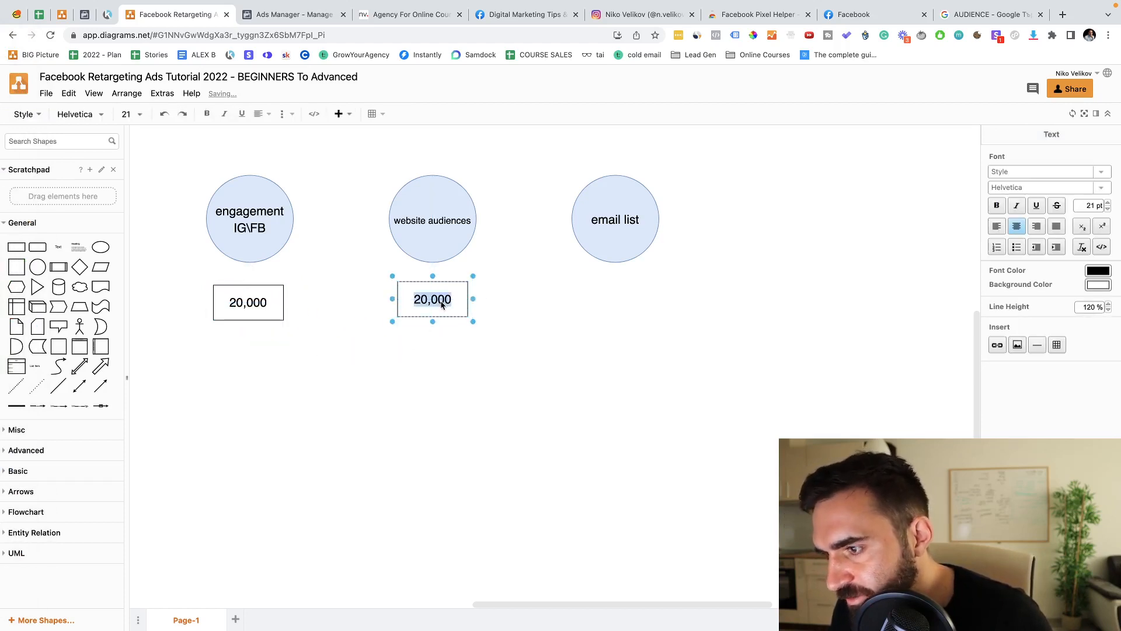
type("4,000")
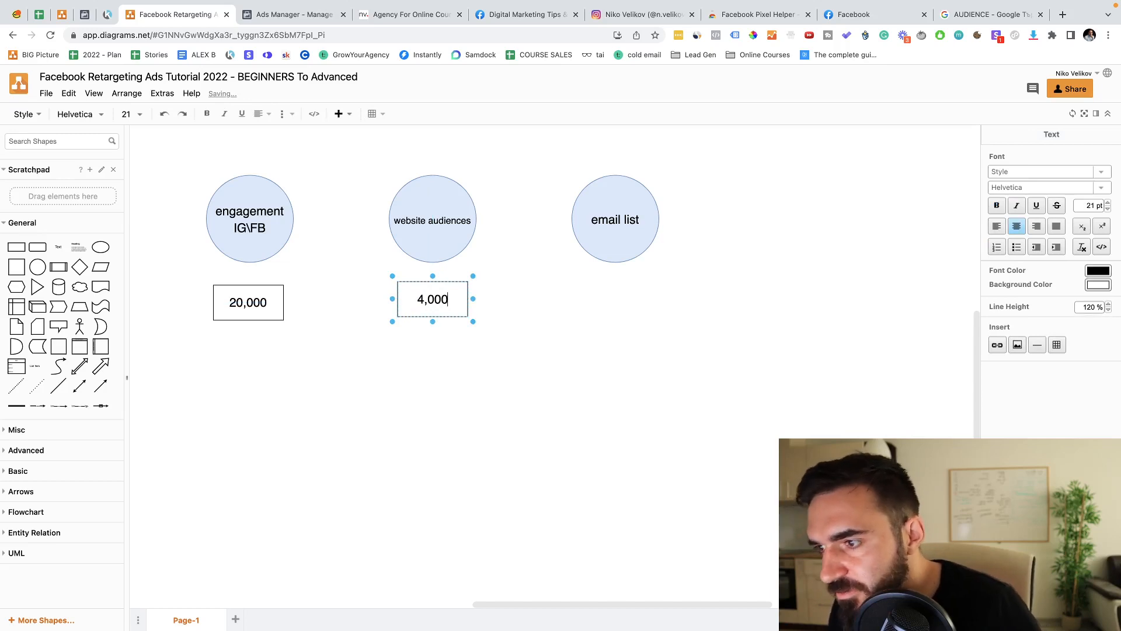
left_click(484, 411)
Step: Duplicate the 4,000 box beneath the email list circle and relabel the copy "1,000"
left_click_drag(445, 308, 623, 307)
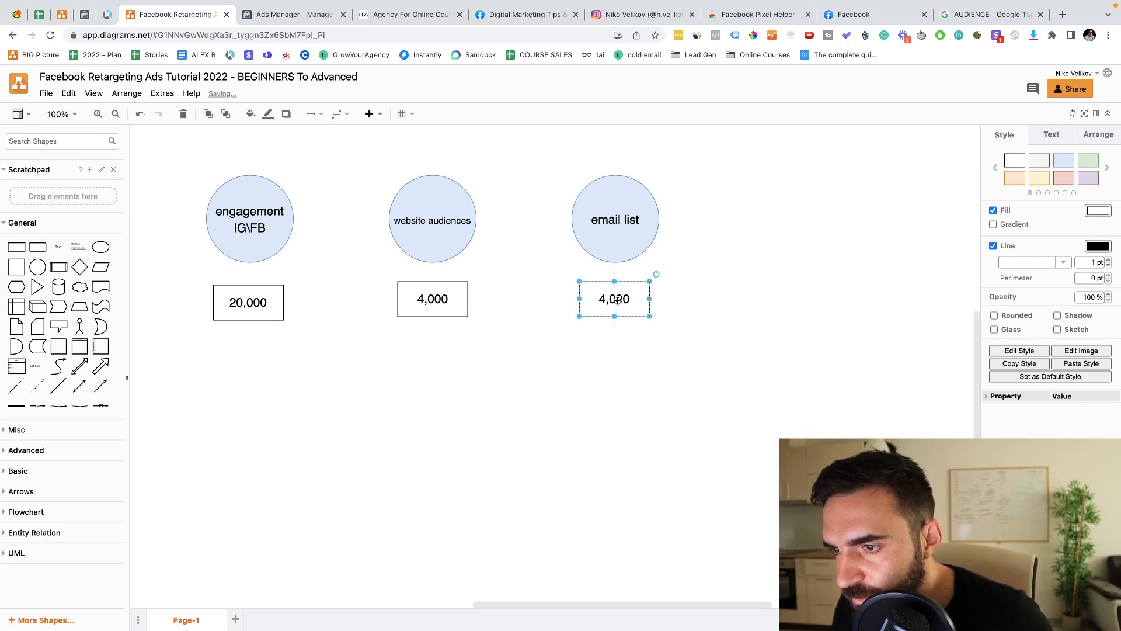
double_click(620, 300)
type("1,000")
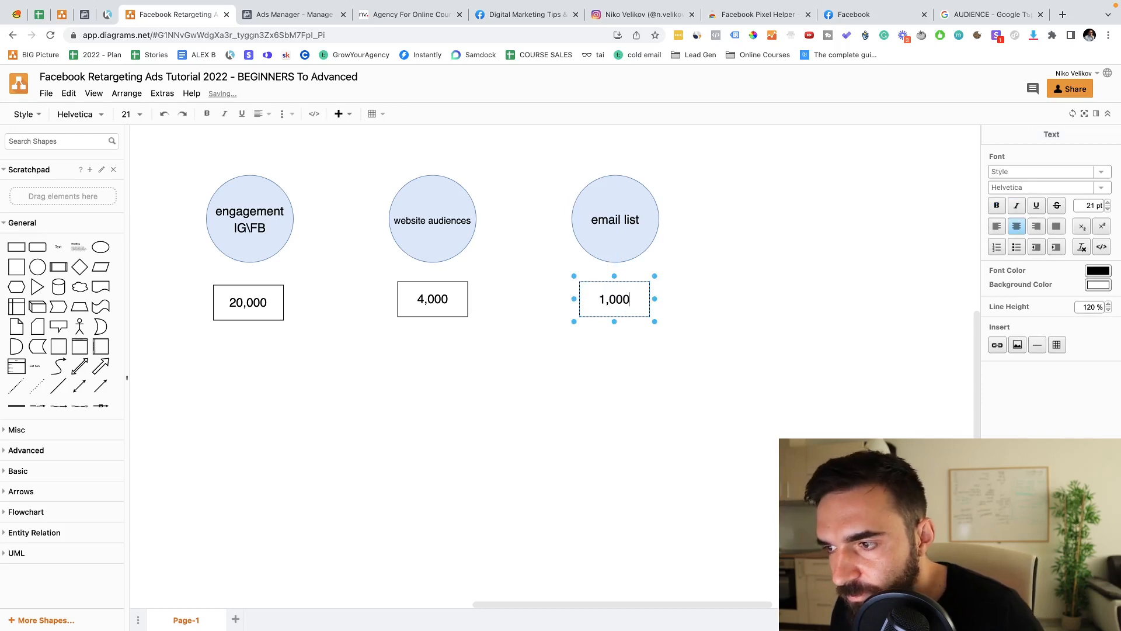
left_click(400, 425)
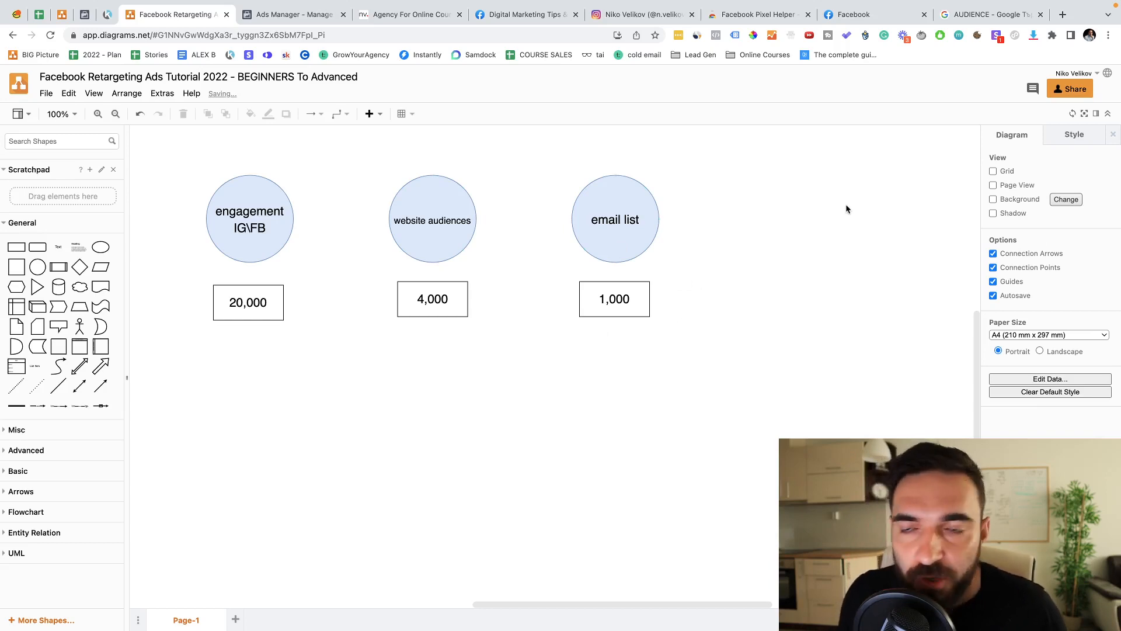
Step: Return to Ads Manager and search the existing audiences for exclusion with "email list"
left_click(288, 15)
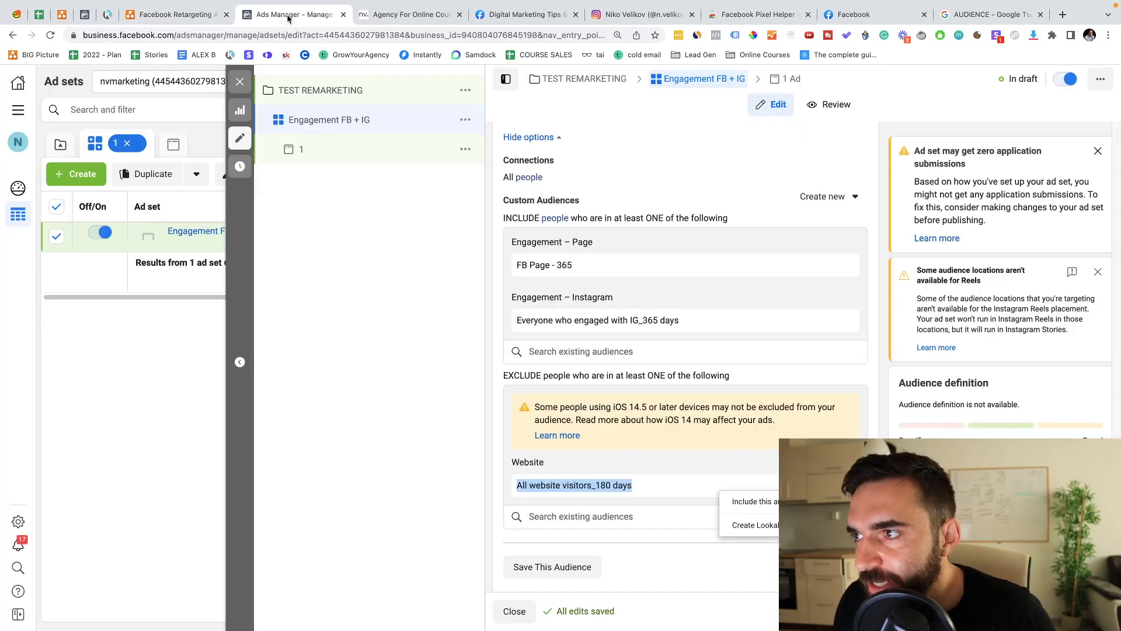
left_click(532, 517)
type("email list")
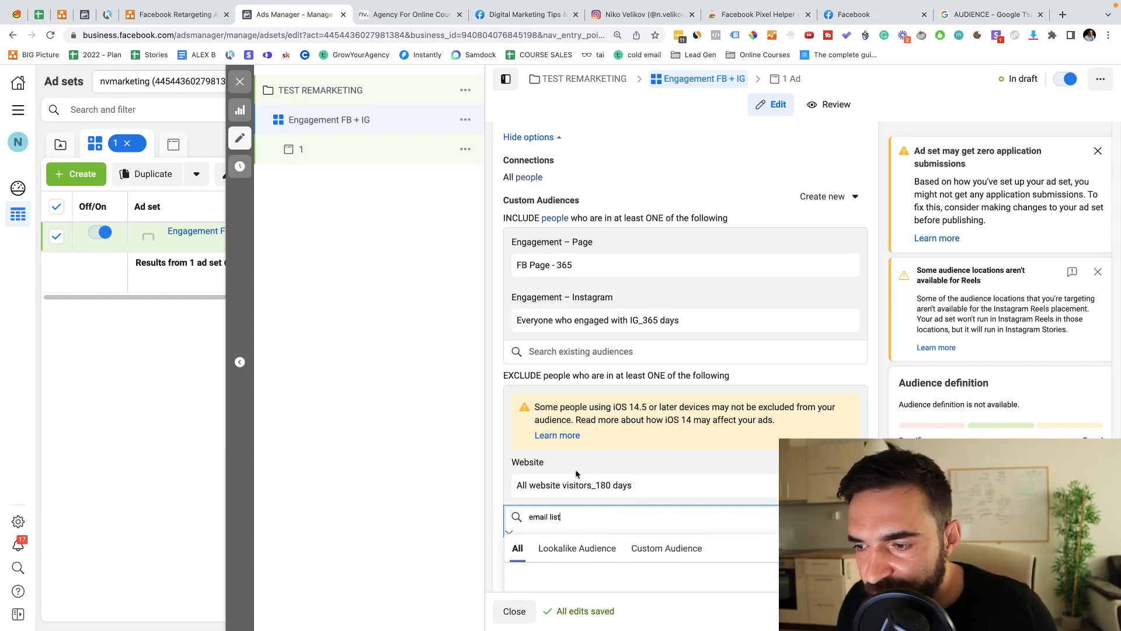
left_click(459, 471)
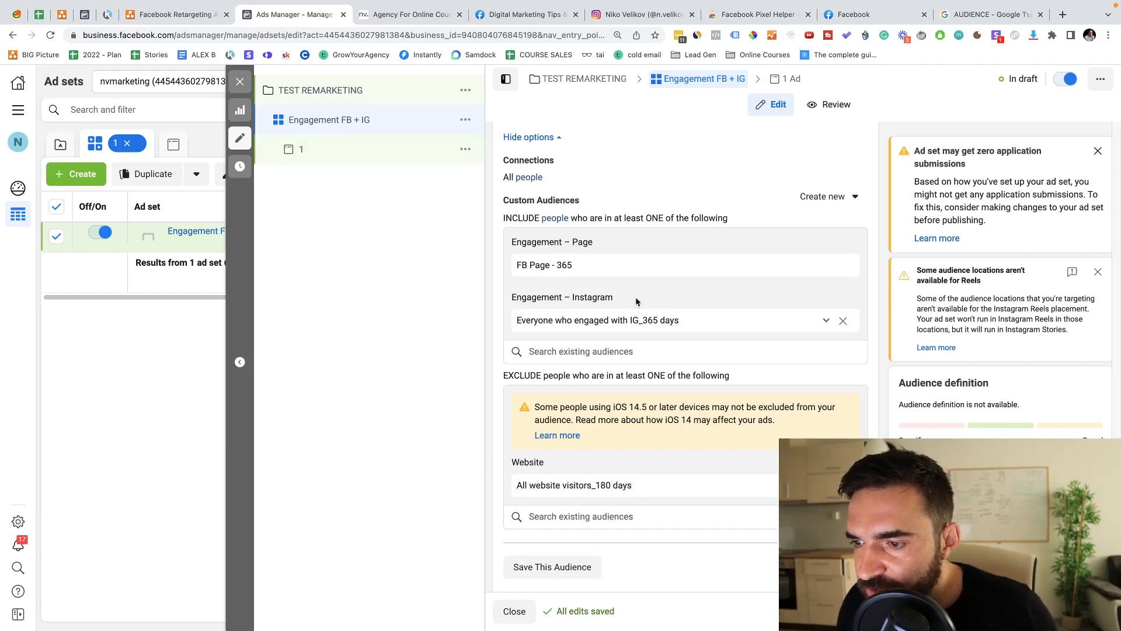
Step: Rename the ad set as "Engagement FB + IG - 365 days"
scroll(585, 356, "up", 20)
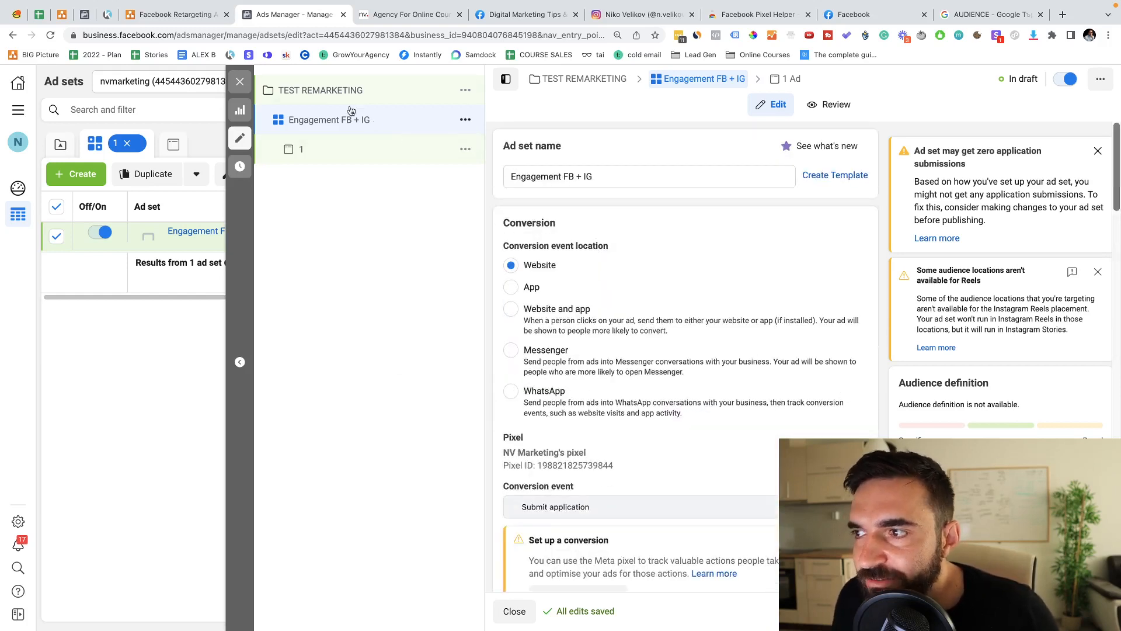
left_click(629, 178)
type("- ")
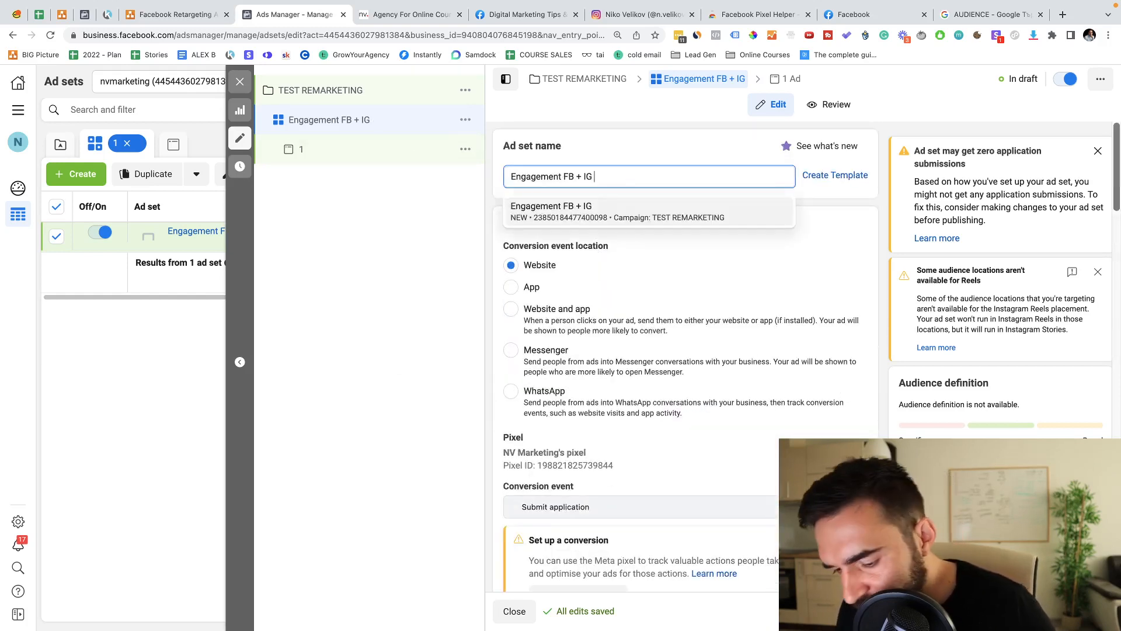
type("35")
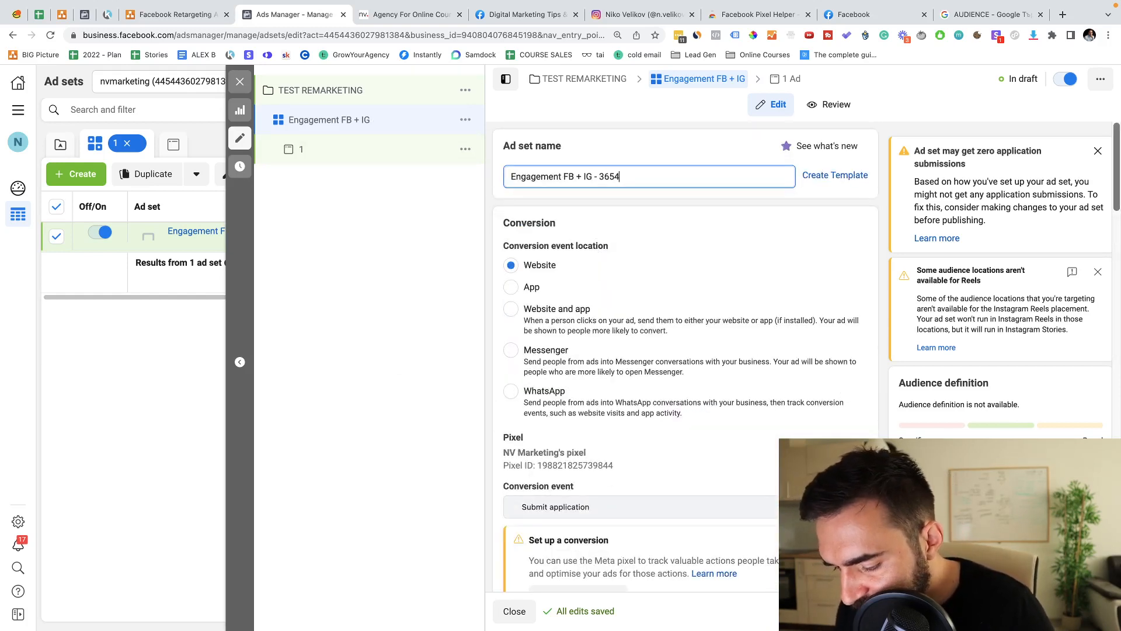
key("BackSpace")
type("5 days")
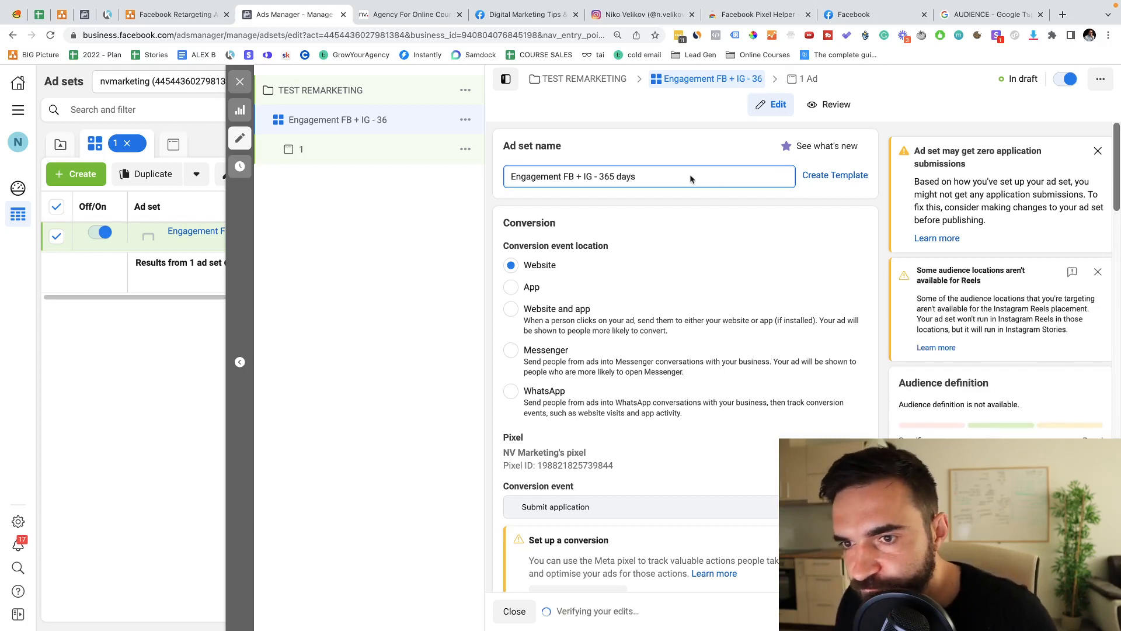
left_click(833, 202)
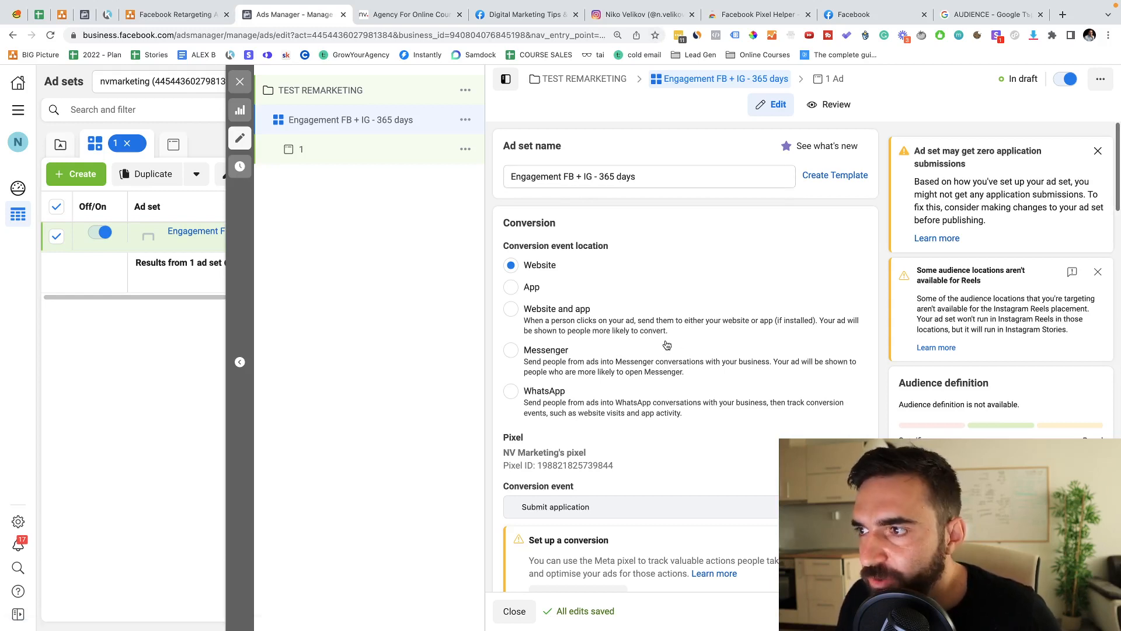
Step: Open ad 1 and set its Instagram account to the business owner's profile instead of the selected Page
left_click(408, 150)
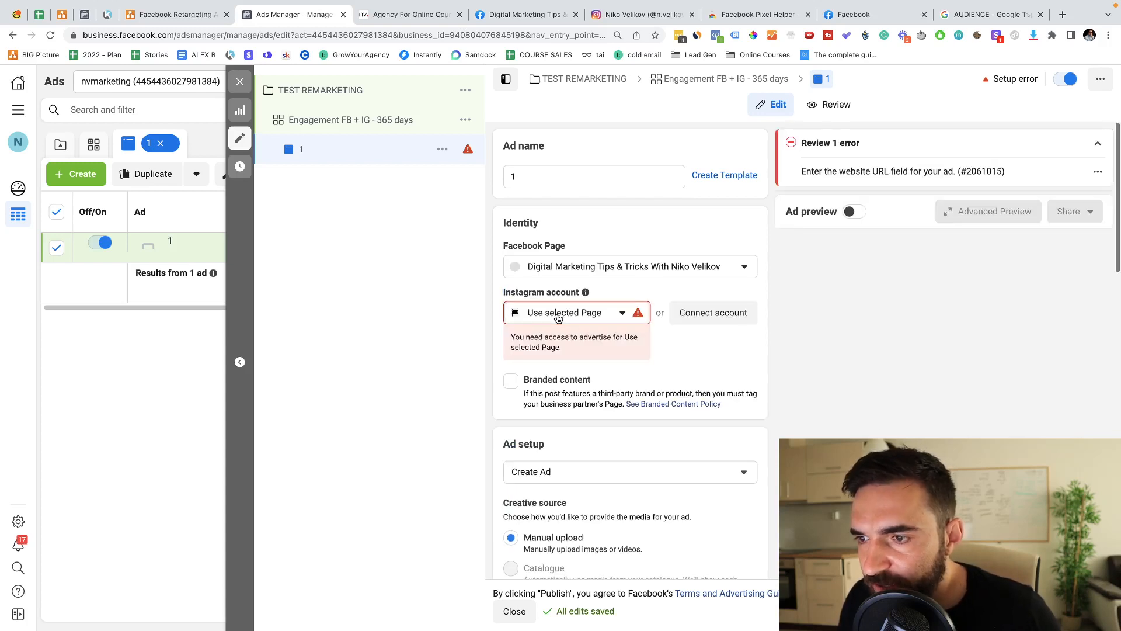
left_click(554, 315)
left_click(538, 368)
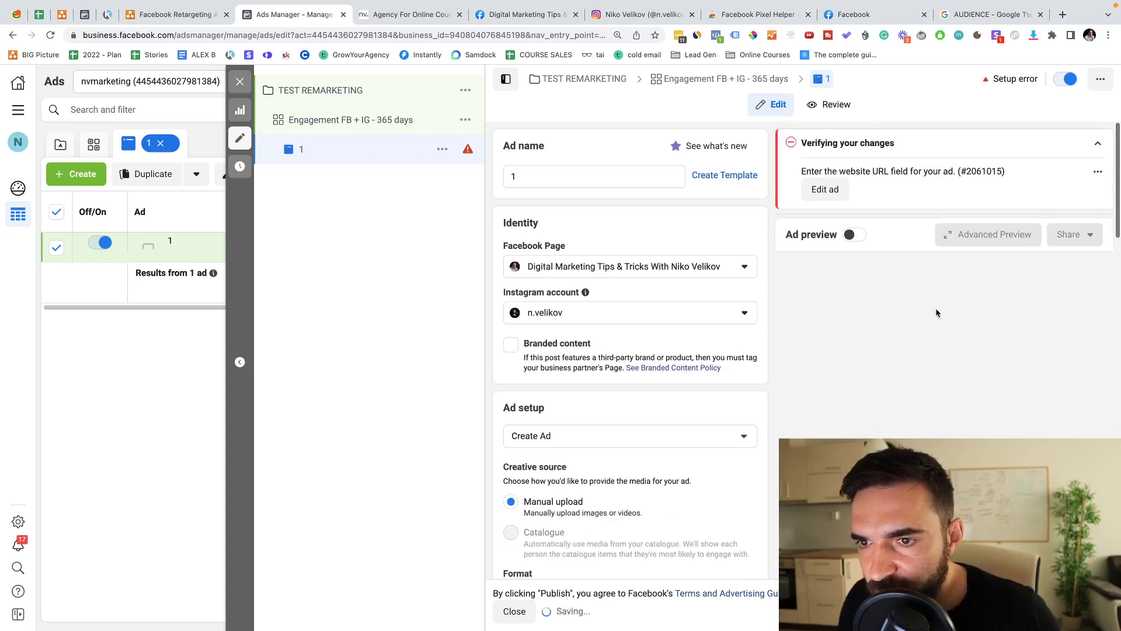
scroll(678, 432, "down", 5)
scroll(662, 403, "down", 7)
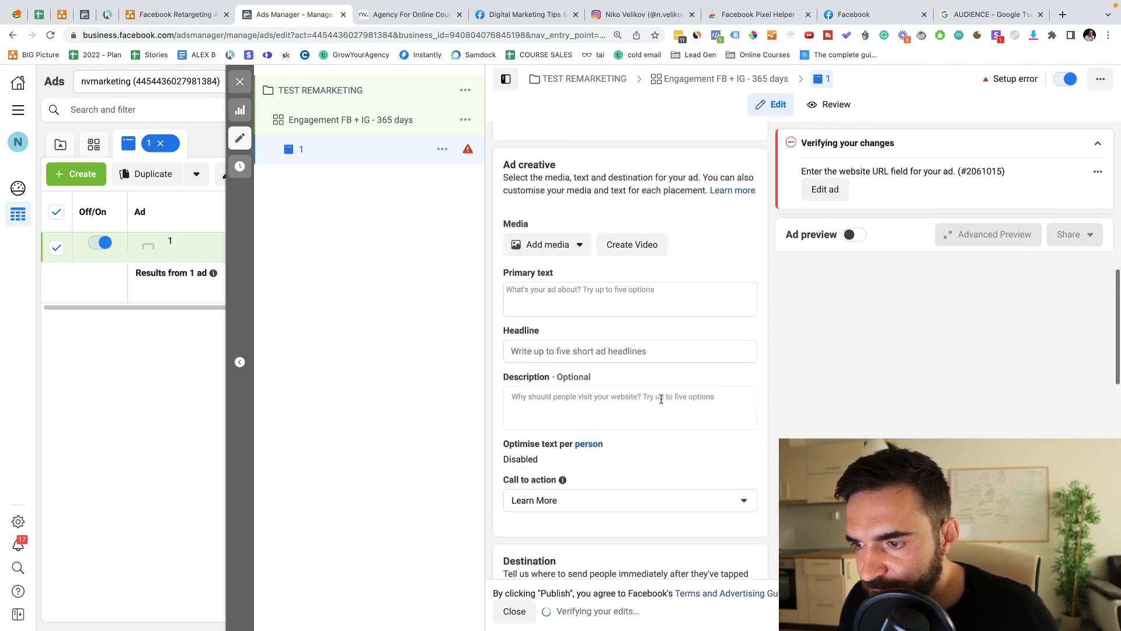
left_click(433, 46)
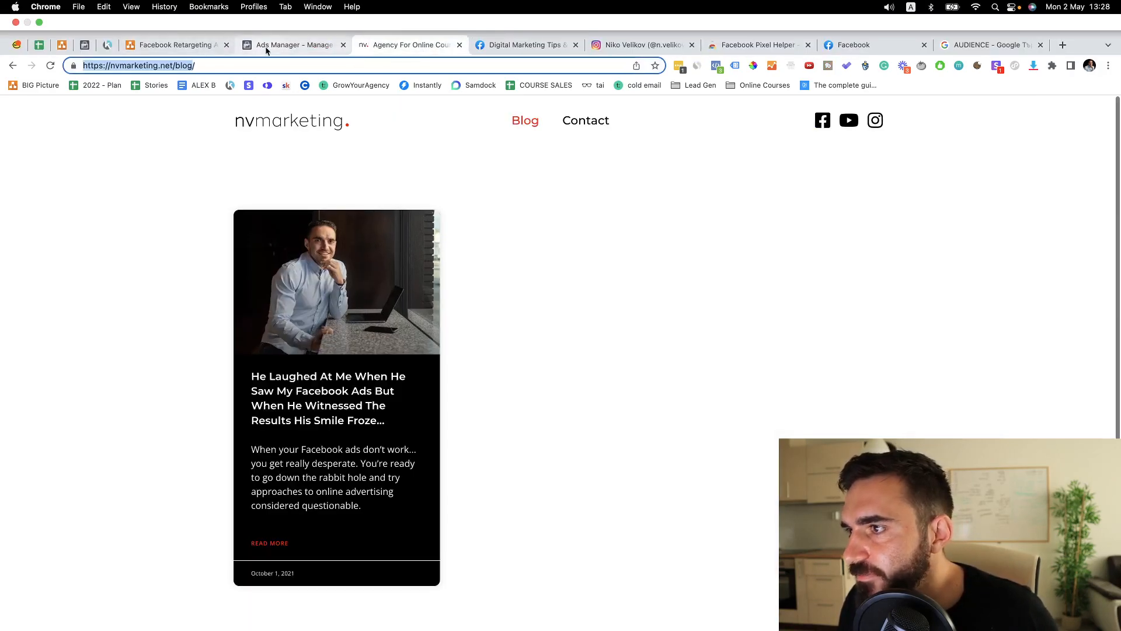
left_click(286, 45)
scroll(583, 362, "down", 6)
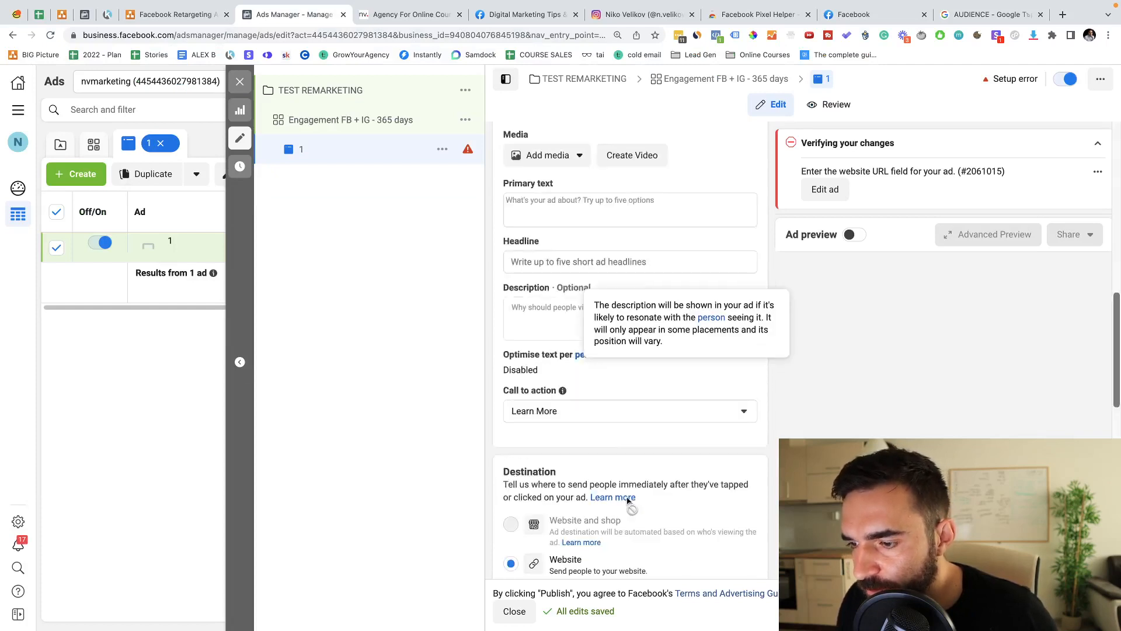
left_click(583, 372)
key("super+v")
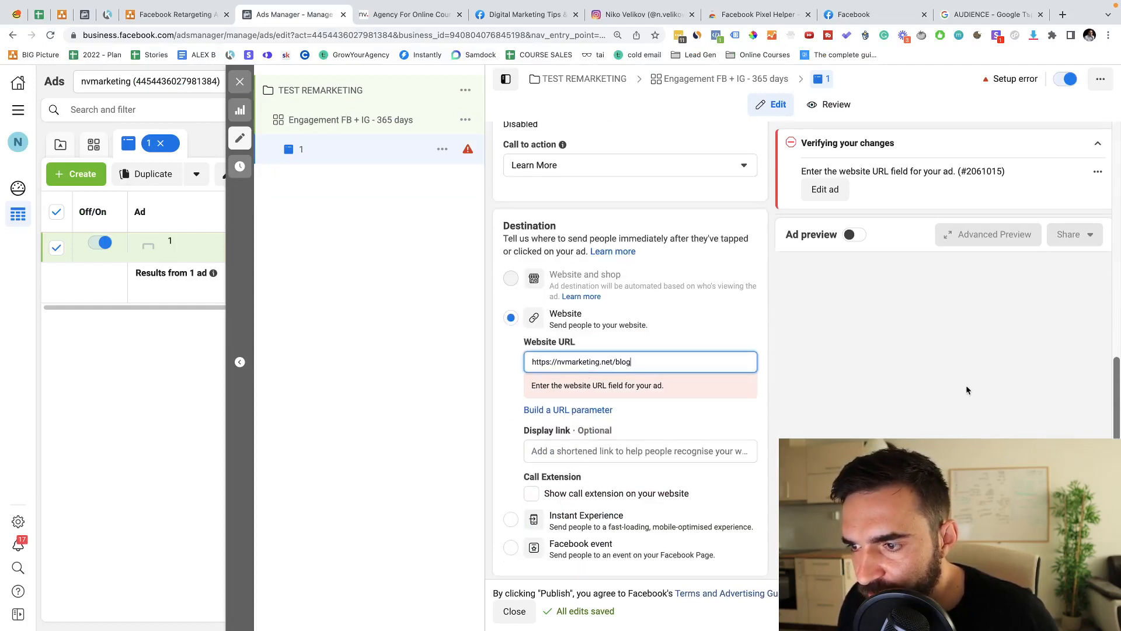
left_click(967, 390)
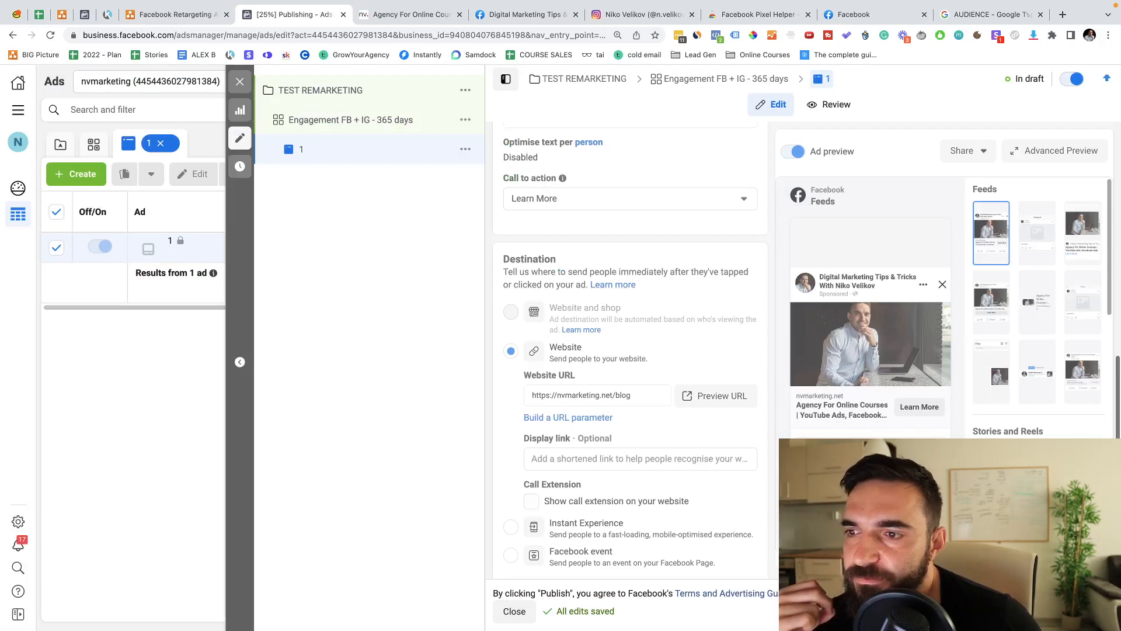
Step: Close the ad editor and turn off the TEST REMARKETING campaign in the campaign list
mouse_move(672, 306)
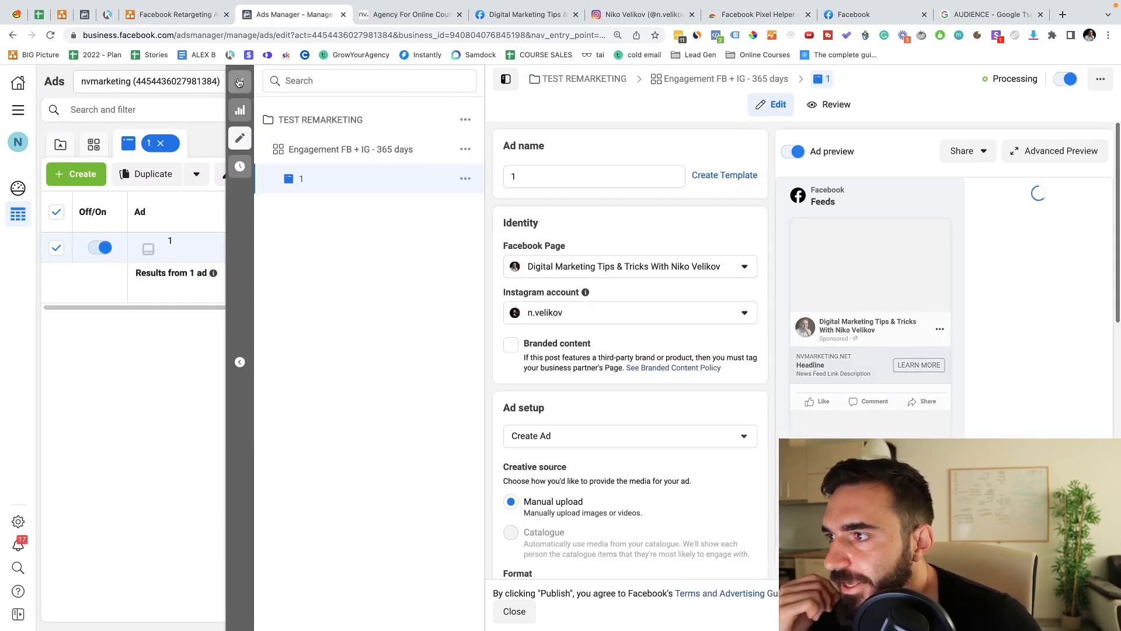
left_click(239, 86)
left_click(264, 152)
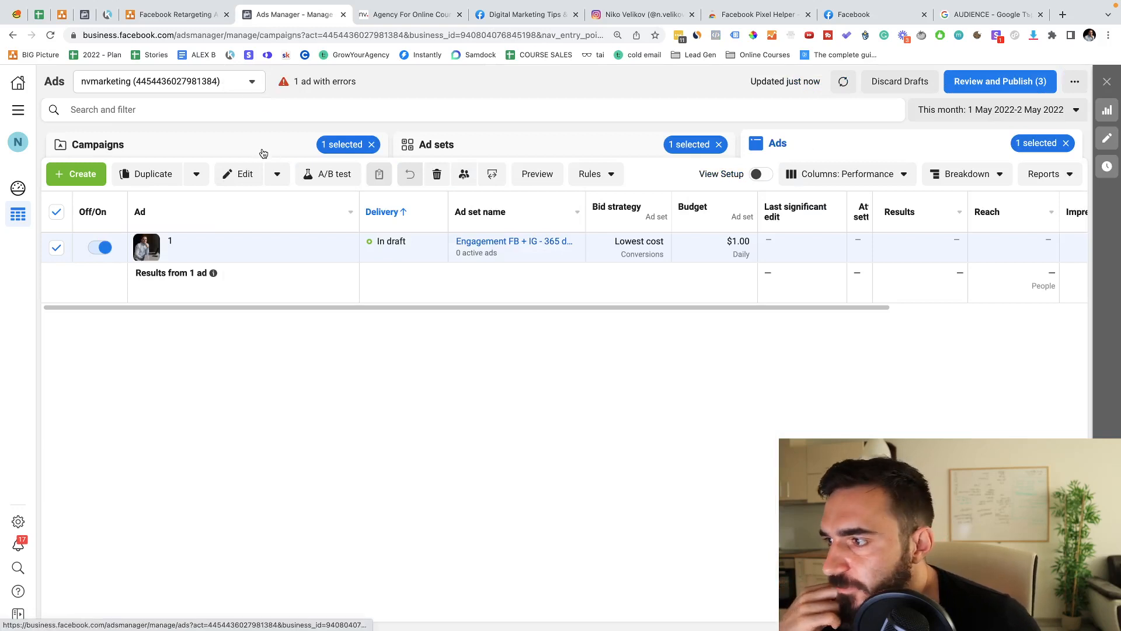
left_click(104, 266)
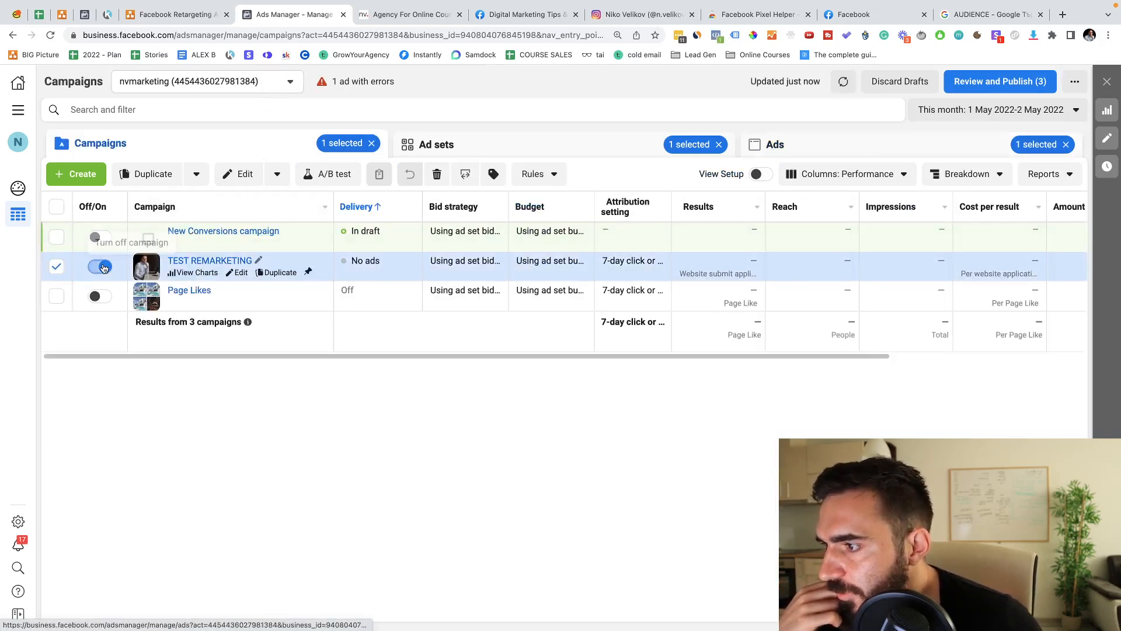
Step: Open the TEST REMARKETING campaign and duplicate the "Engagement FB + IG - 365 days" ad set within the original campaign
left_click(185, 265)
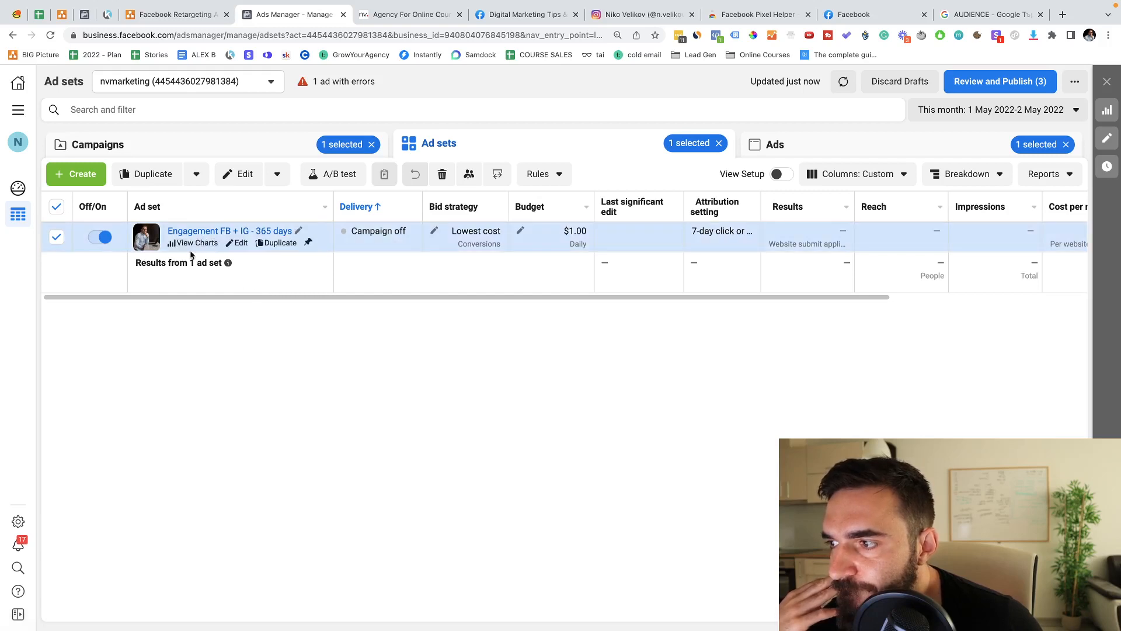
left_click(266, 245)
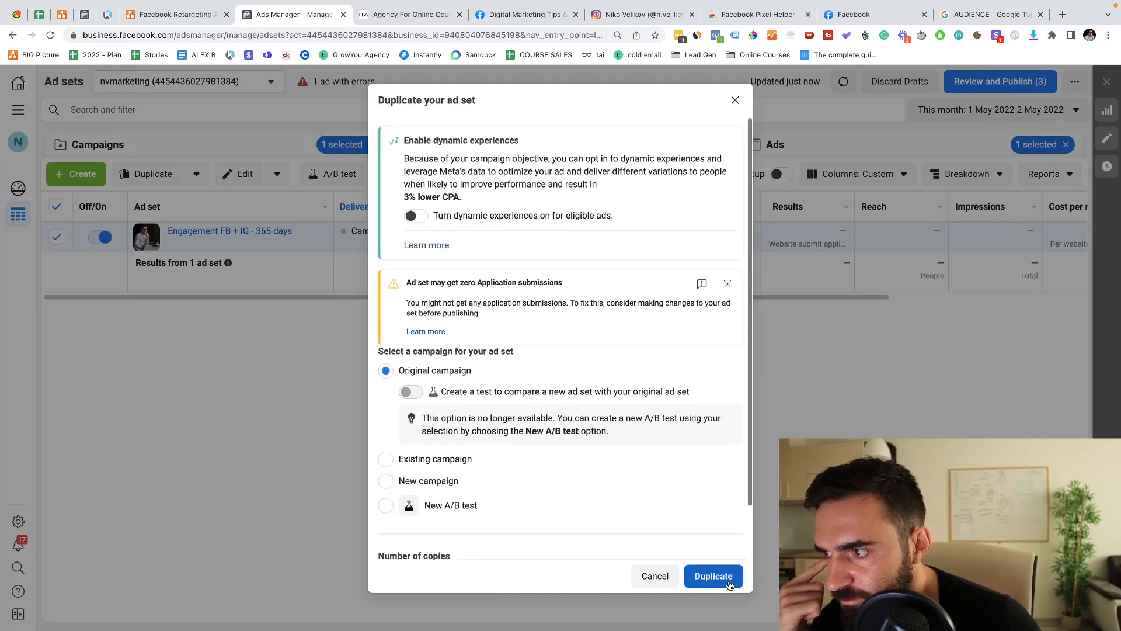
left_click(713, 576)
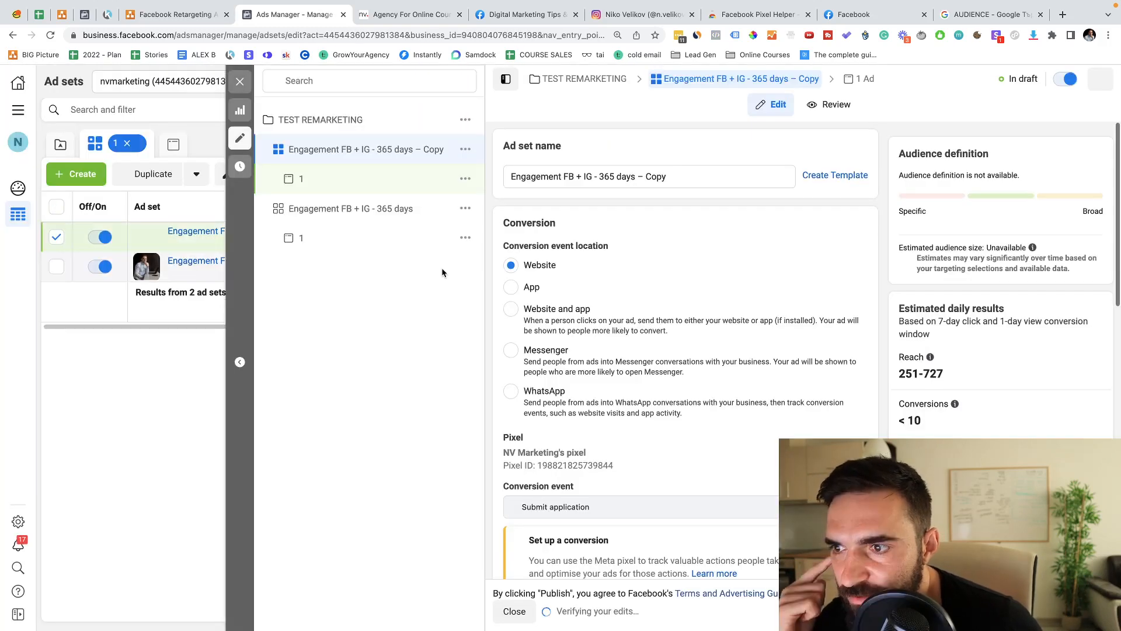
Step: Rename the duplicated ad set as "Website 180 days + Email list"
double_click(655, 176)
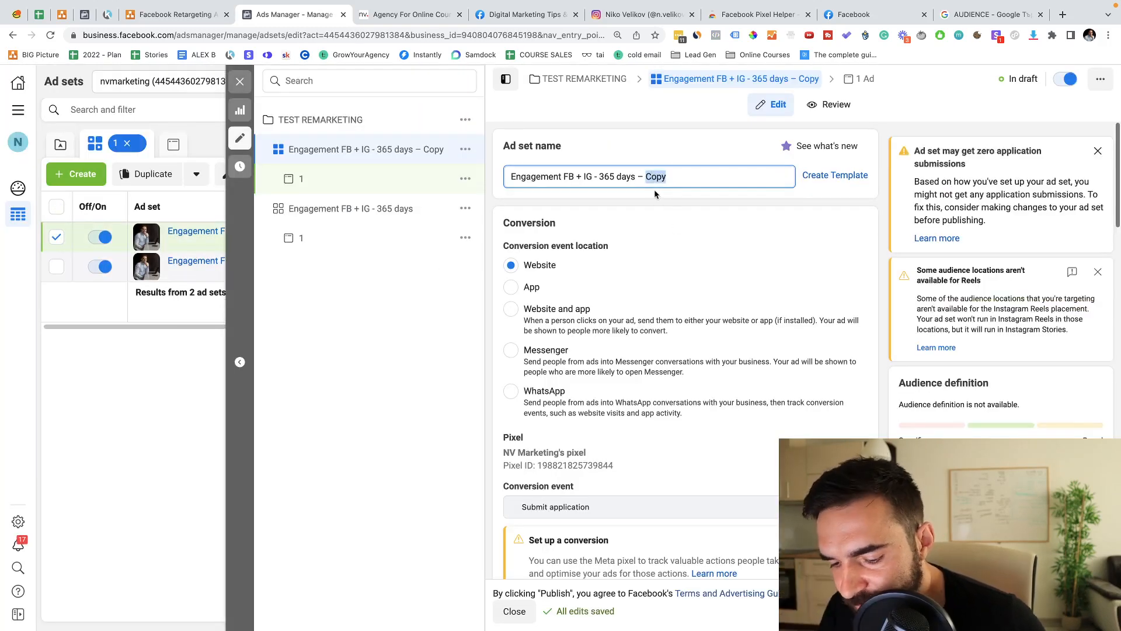
key("BackSpace")
key("BackSpace")
key("BackSpace")
key("BackSpace")
left_click_drag(650, 176, 308, 173)
type("Websi")
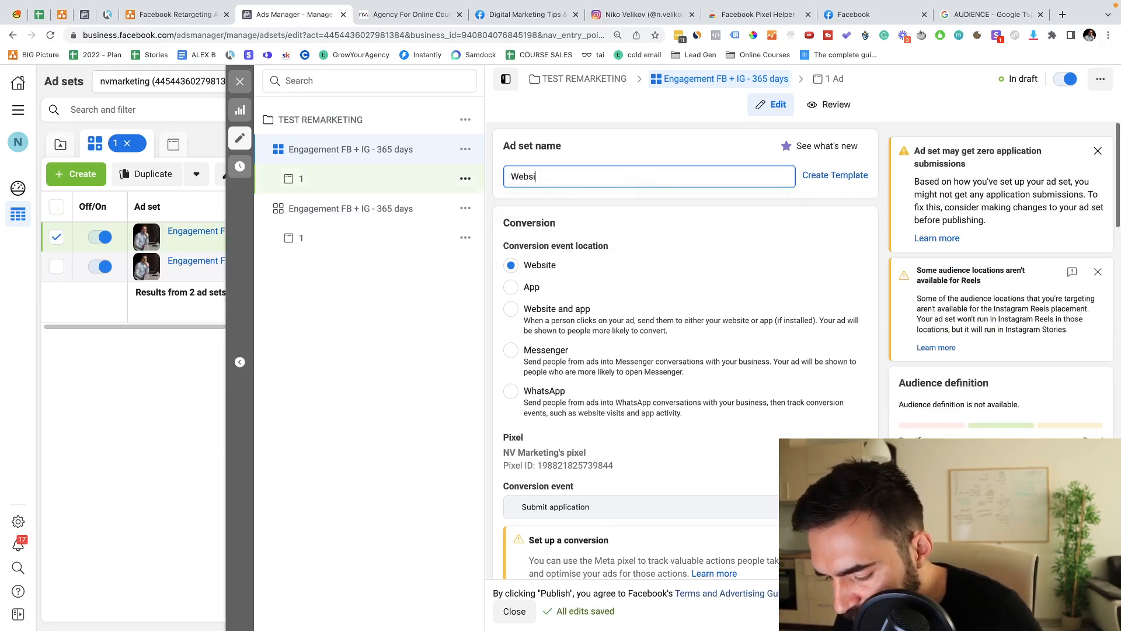
type("te 180 days ")
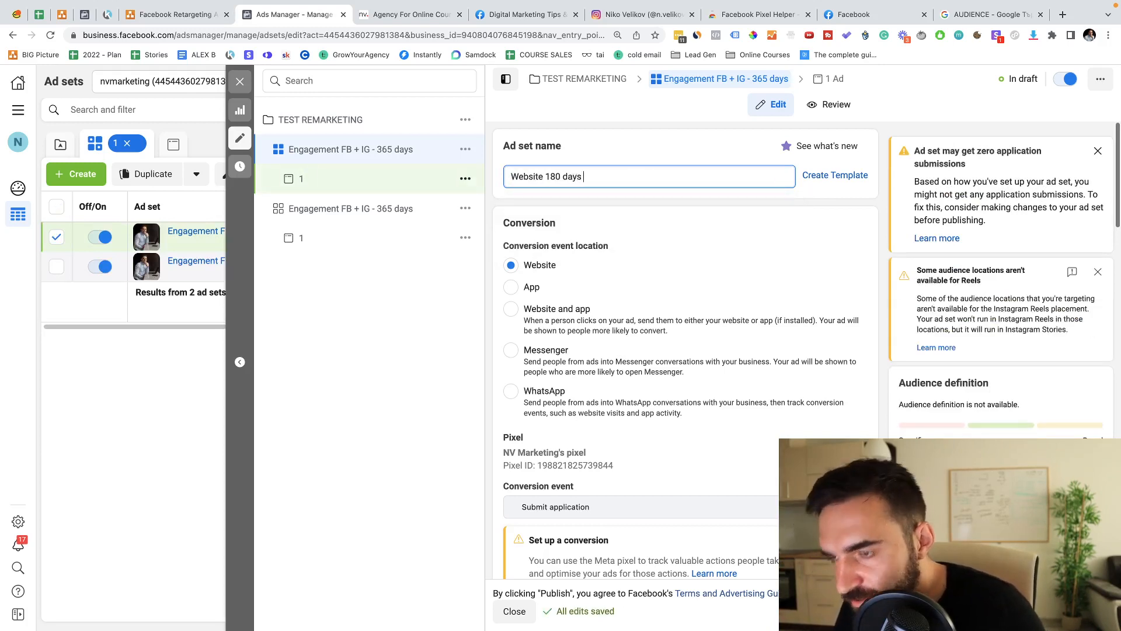
type("+ ")
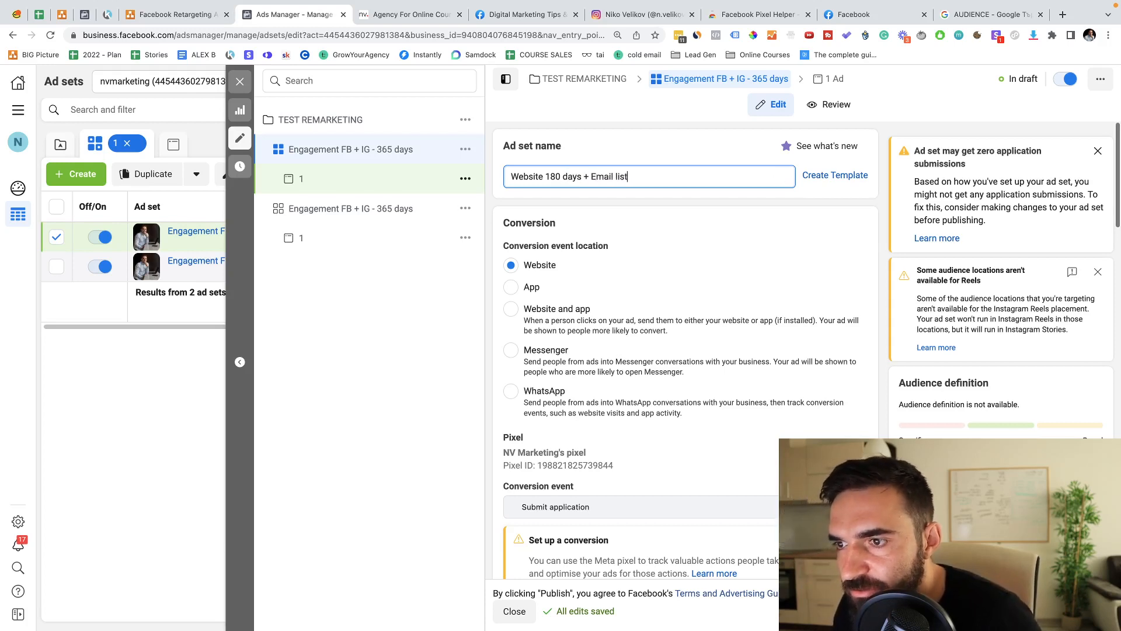
type("Email list")
left_click(815, 204)
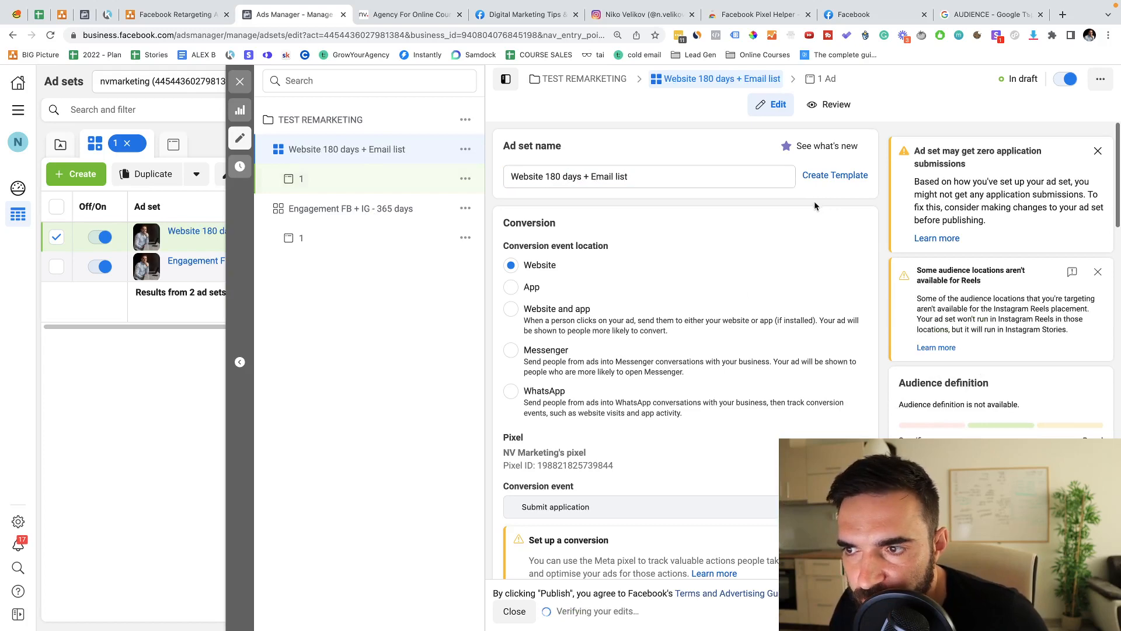
Step: Remove the FB Page - 365 and Everyone who engaged with IG_365 days audiences, and move All website visitors_180 days from exclusions to inclusions
scroll(741, 356, "down", 10)
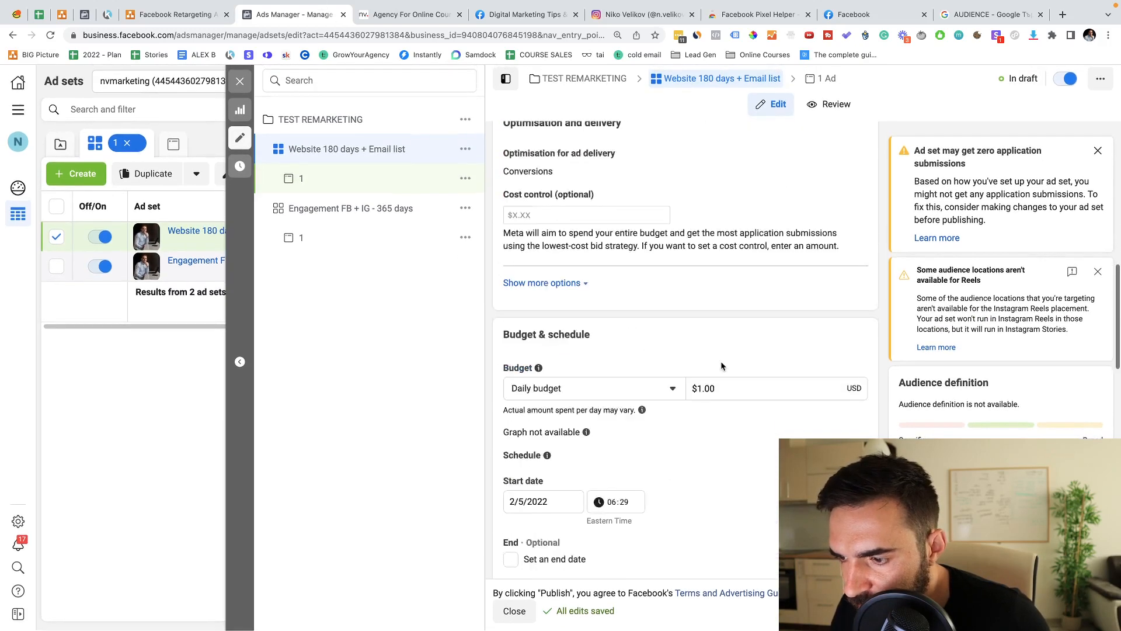
scroll(721, 362, "down", 8)
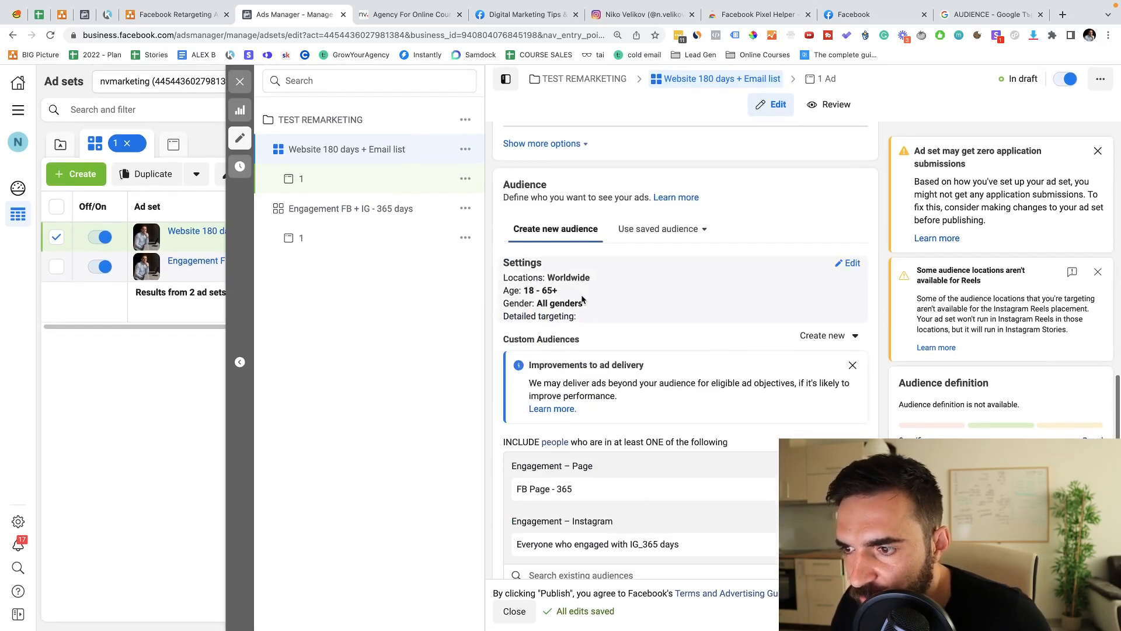
scroll(633, 429, "down", 5)
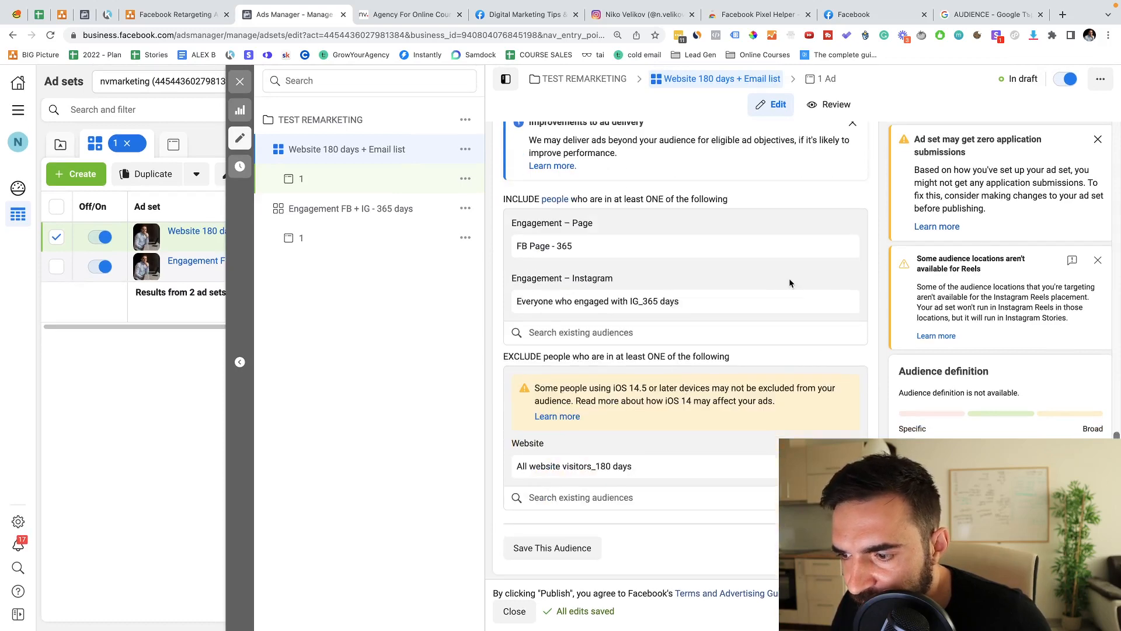
left_click(843, 247)
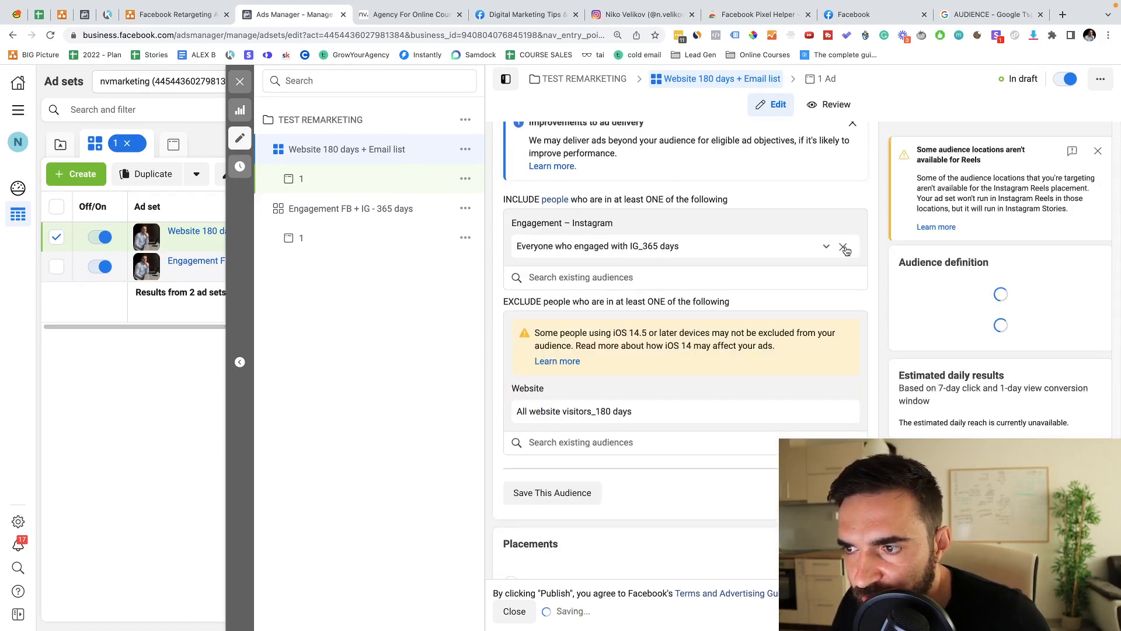
left_click(843, 248)
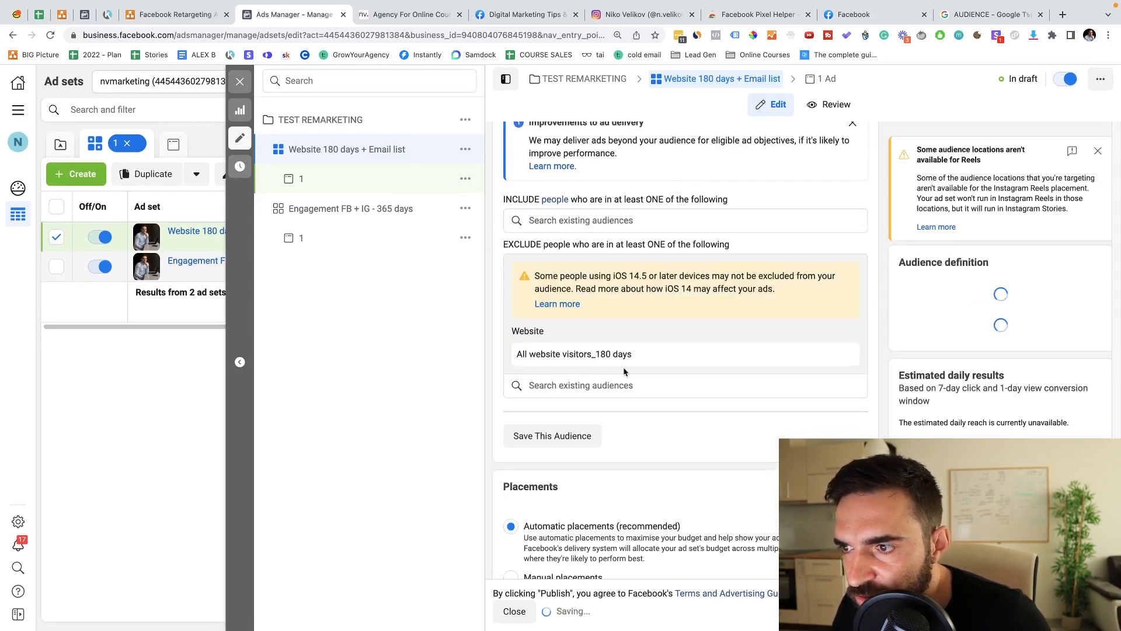
left_click(824, 357)
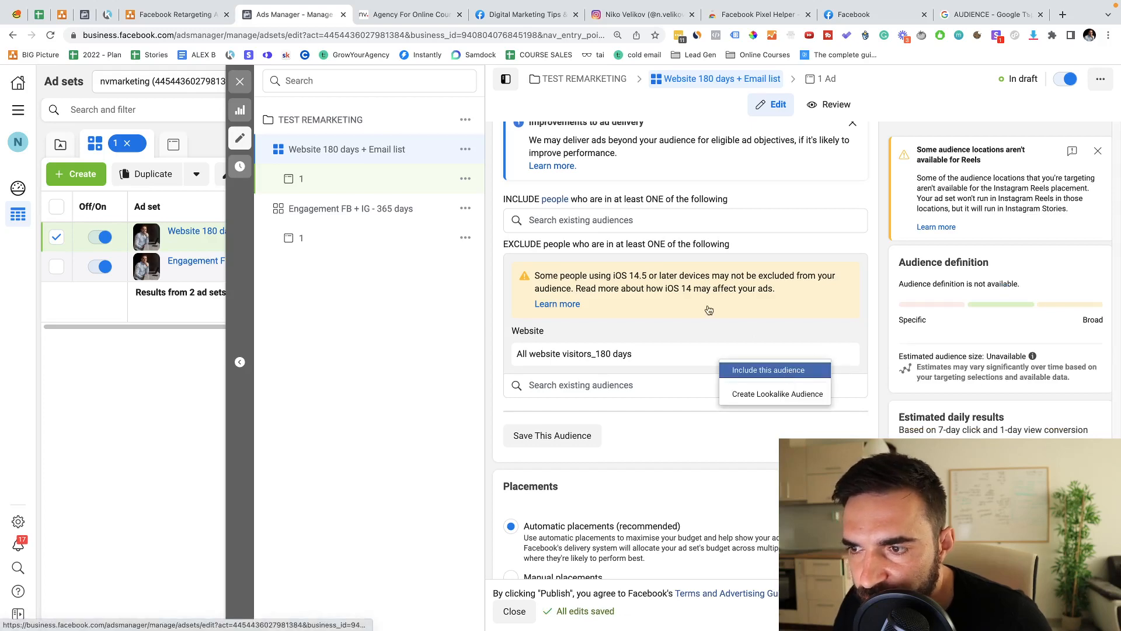
left_click(788, 373)
Step: Search the existing audiences to include for "Email LIST"
left_click(590, 271)
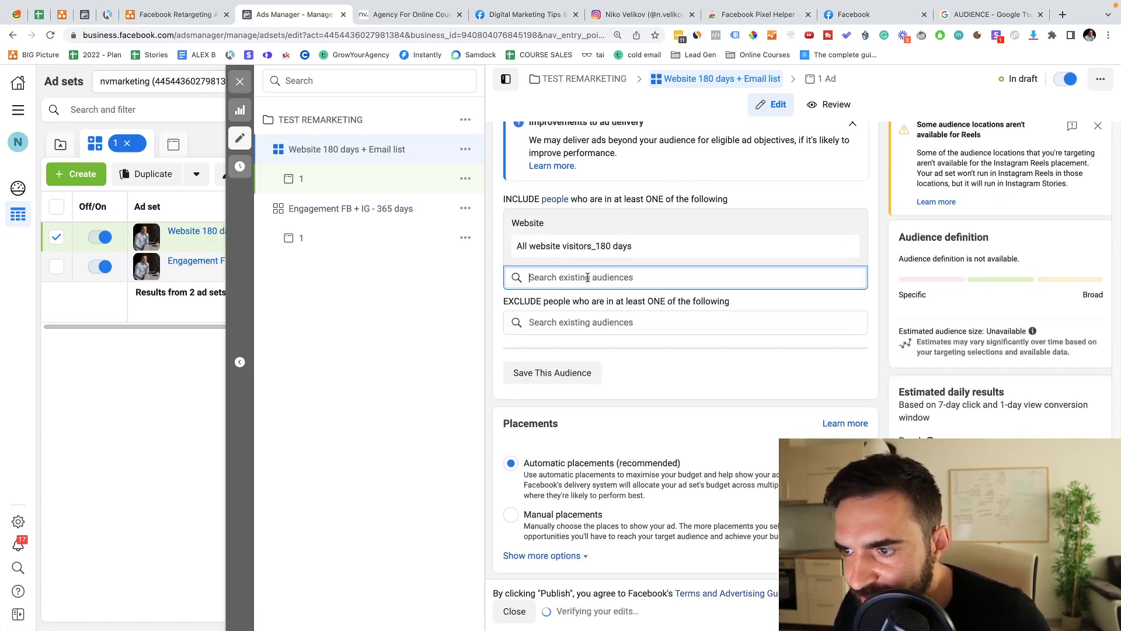
type("Email LIST")
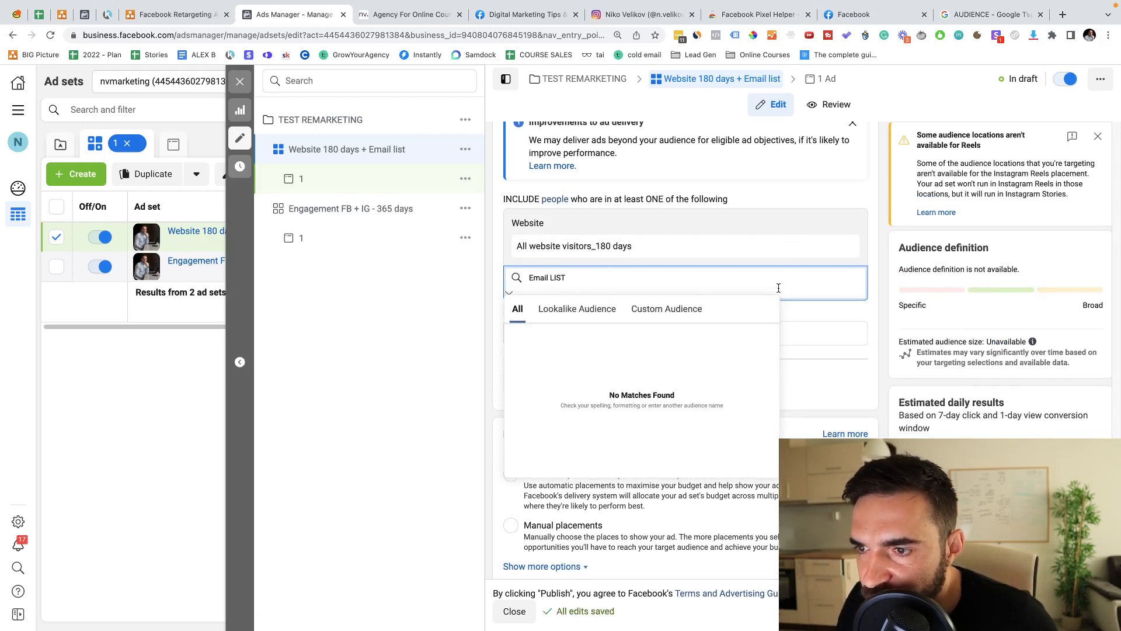
left_click(419, 335)
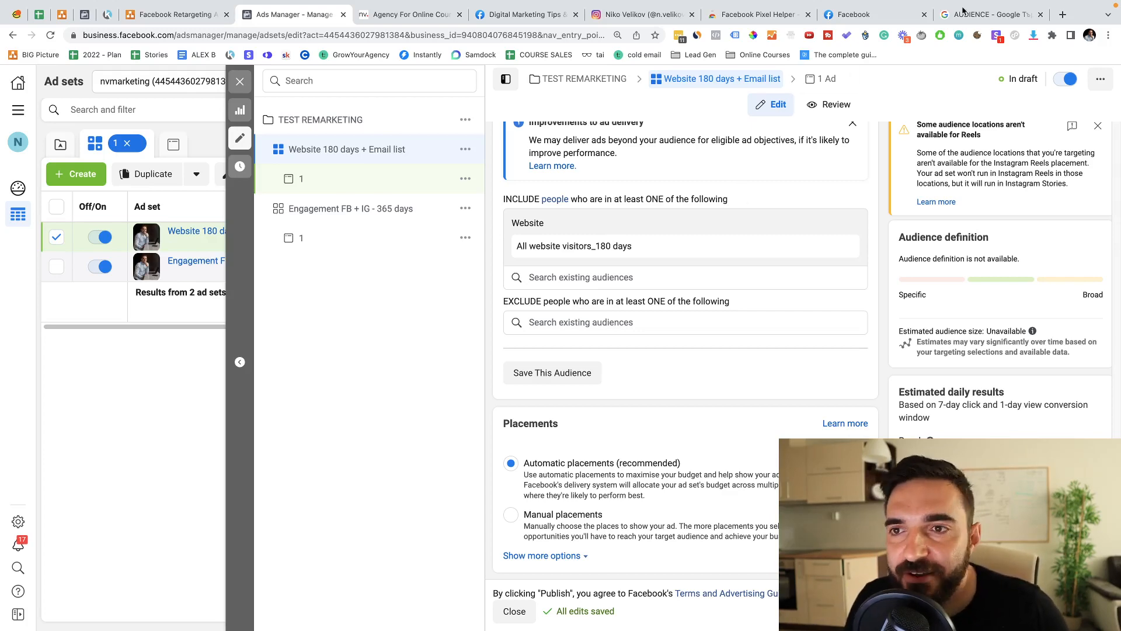
Step: Switch to the Google search page and write 1000 in the address field as an example figure, shortening it to 100
mouse_move(982, 3)
left_click(975, 45)
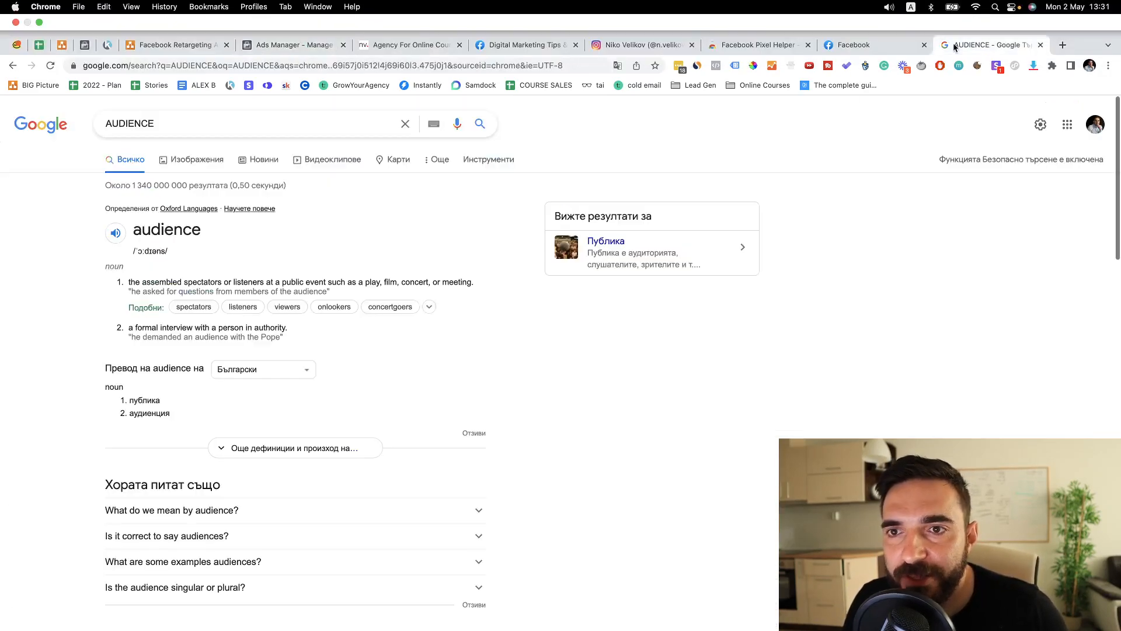
left_click(500, 59)
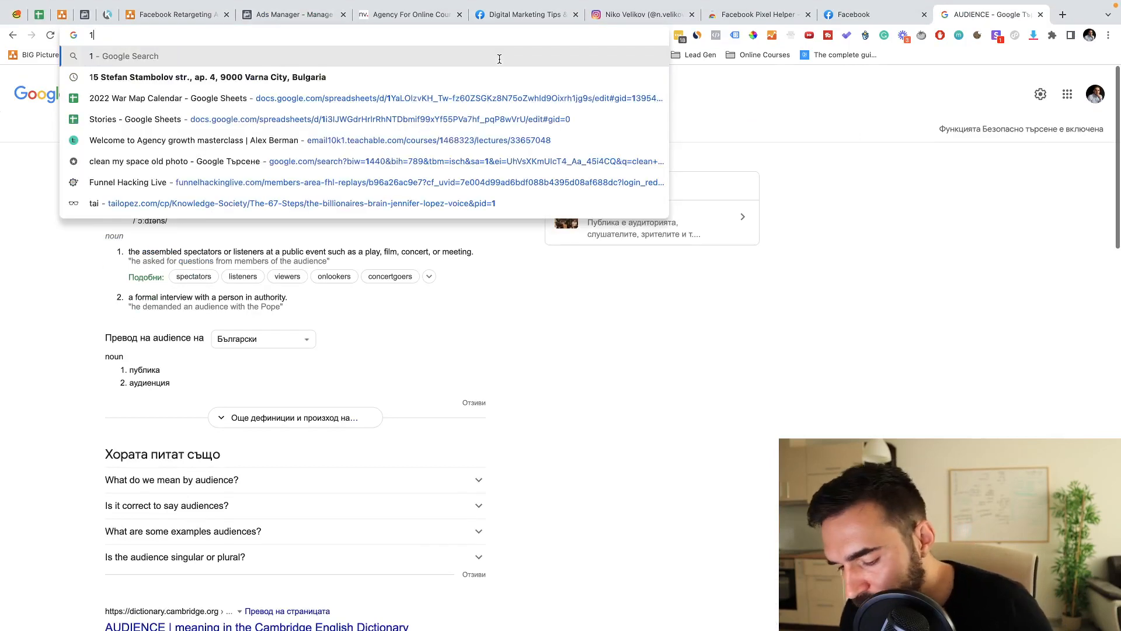
type("1000")
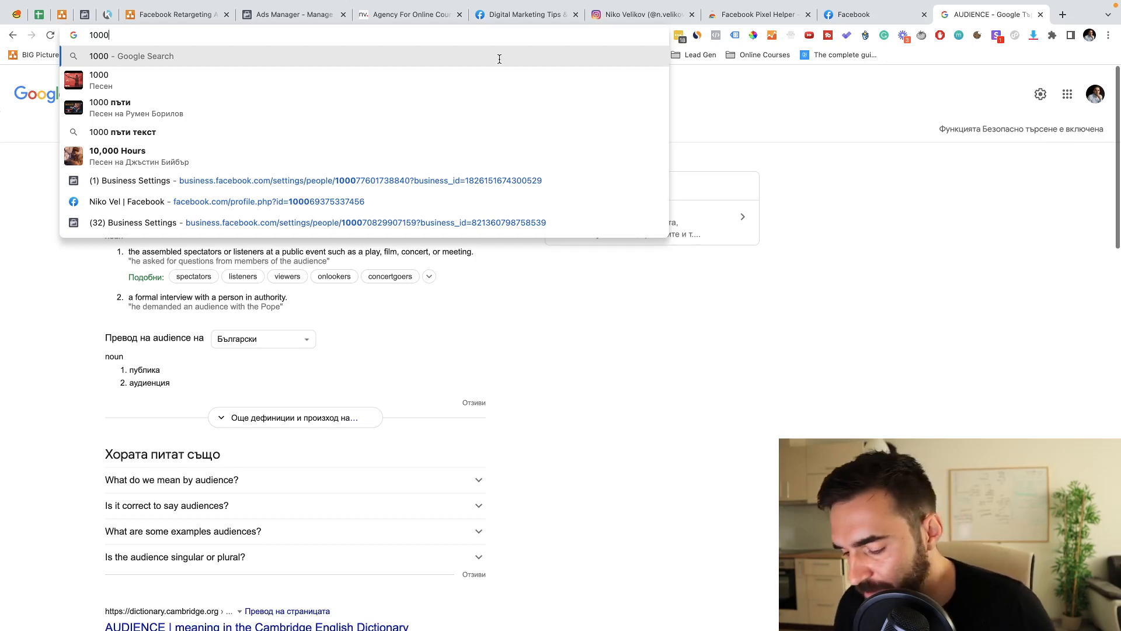
key("BackSpace")
type("100")
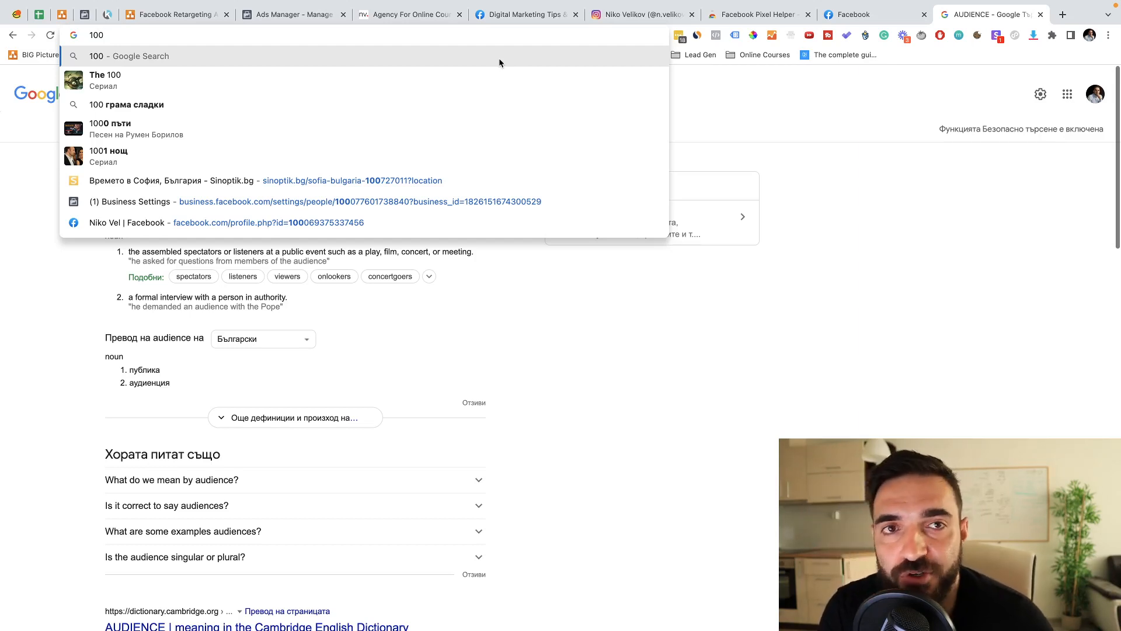
Step: Return to Ads Manager and close the editor of the Website 180 days + Email list ad set
left_click(420, 19)
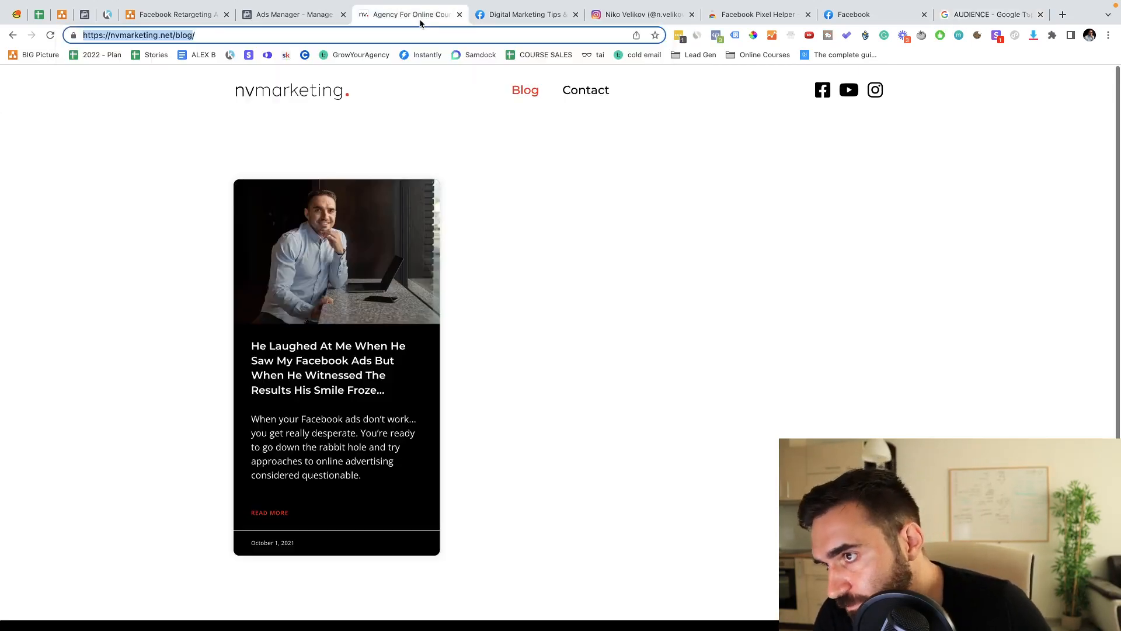
left_click(263, 15)
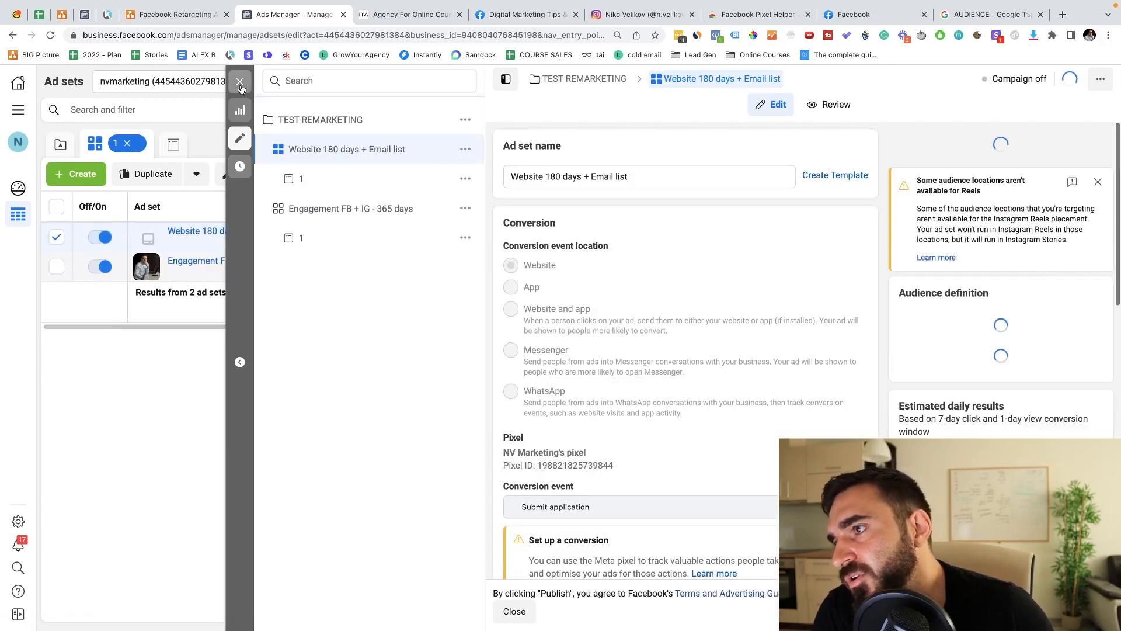
left_click(230, 214)
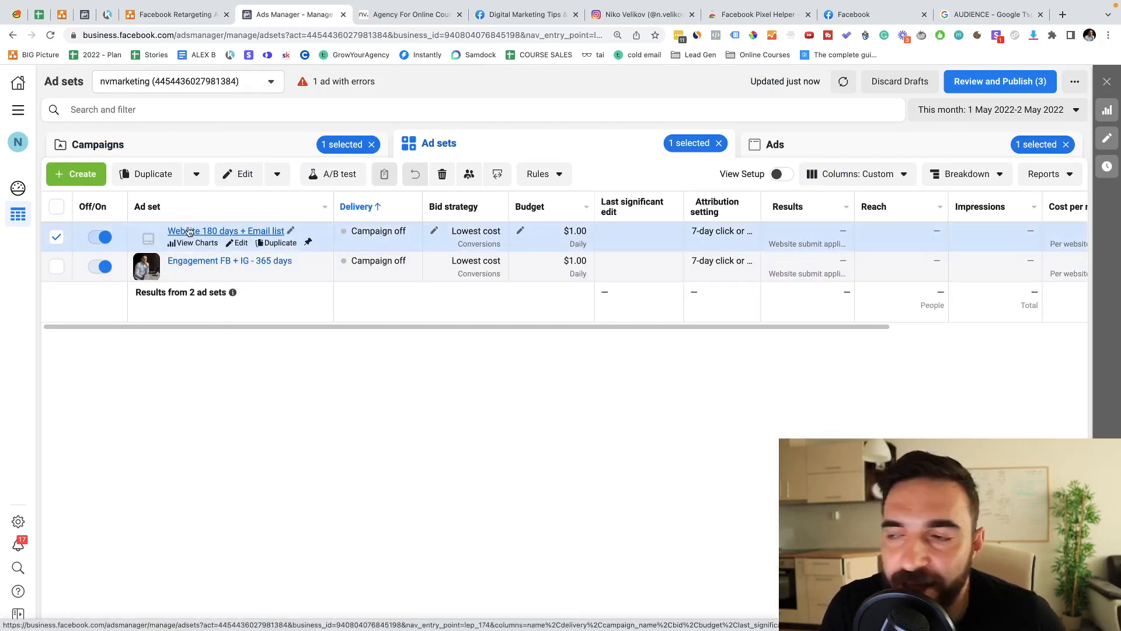
left_click(283, 232)
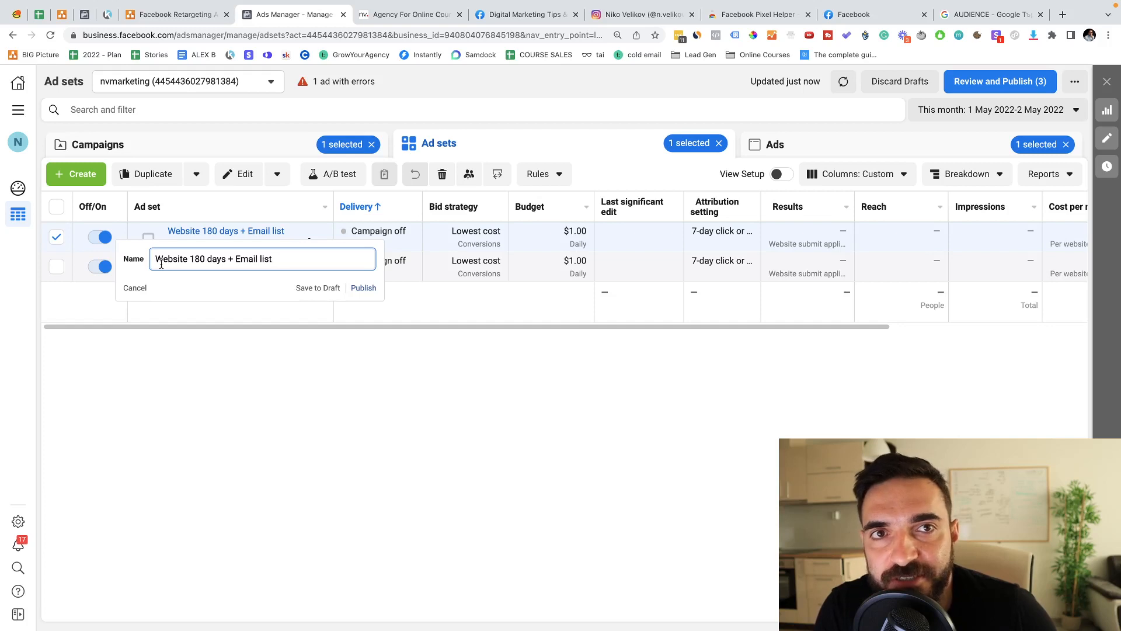
left_click(137, 359)
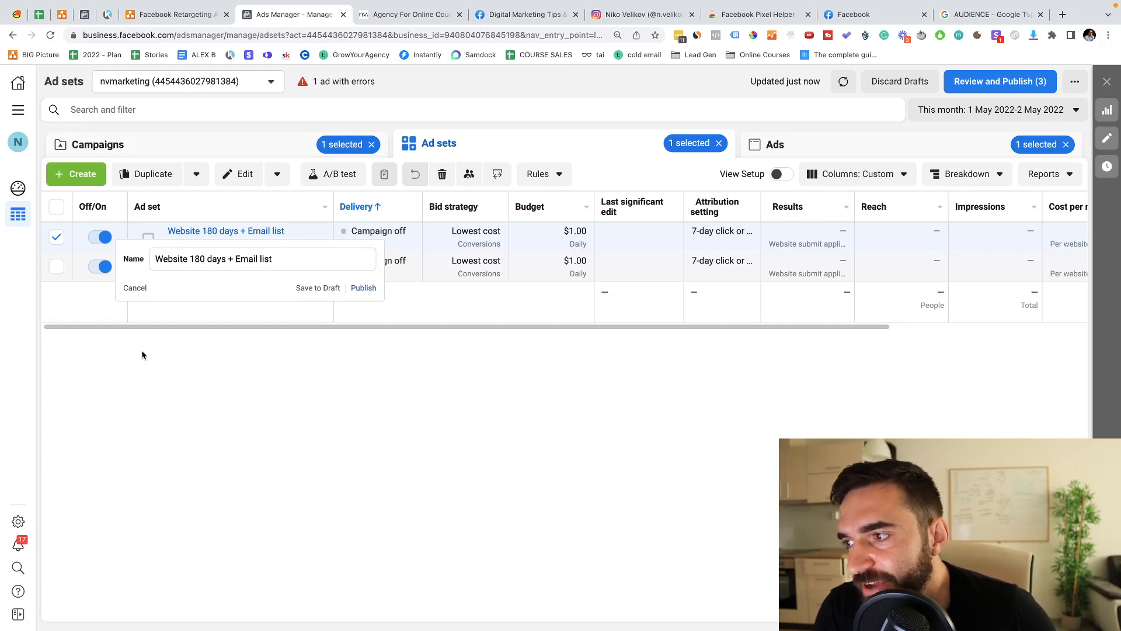
left_click(136, 288)
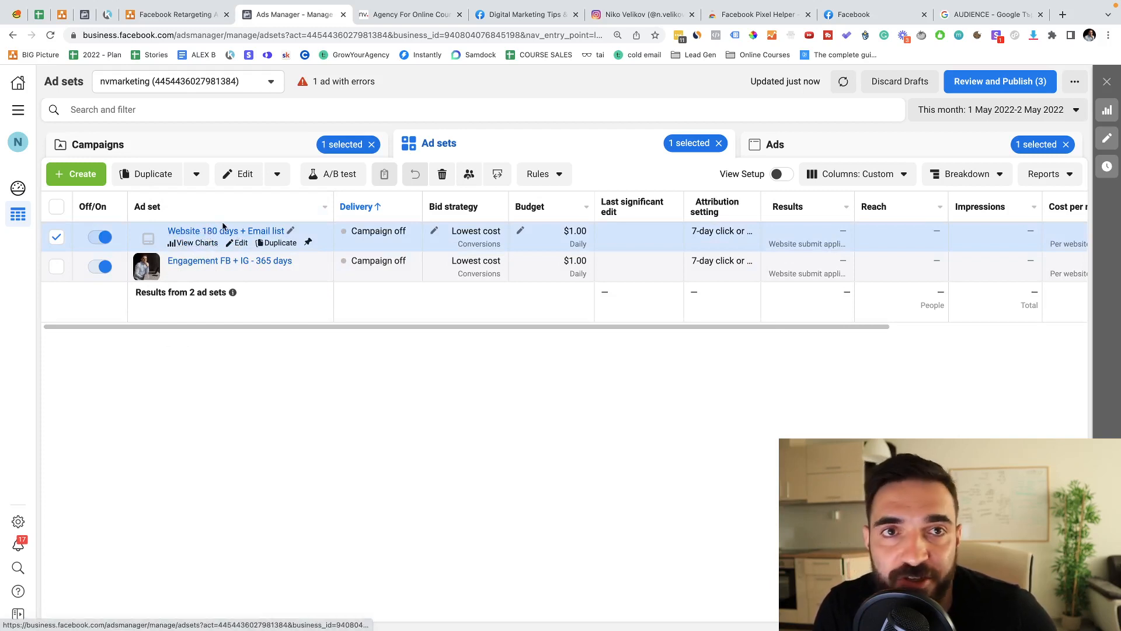
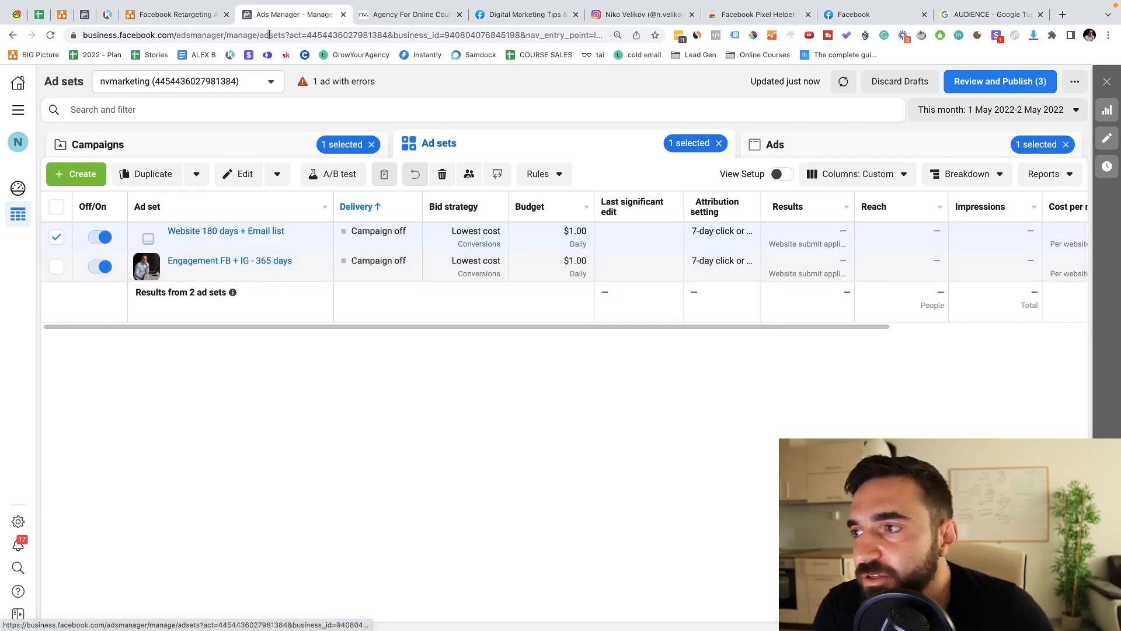
Step: Switch to the retargeting diagram in diagrams.net and examine the sizes of the engagement, website and email list audiences
left_click(193, 17)
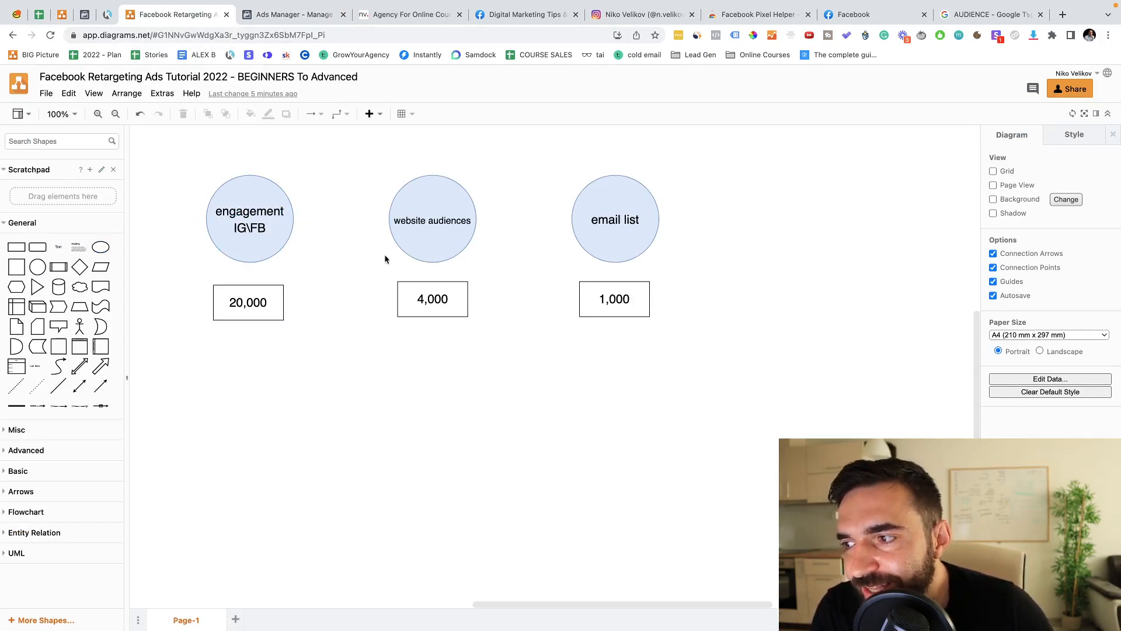
left_click(244, 234)
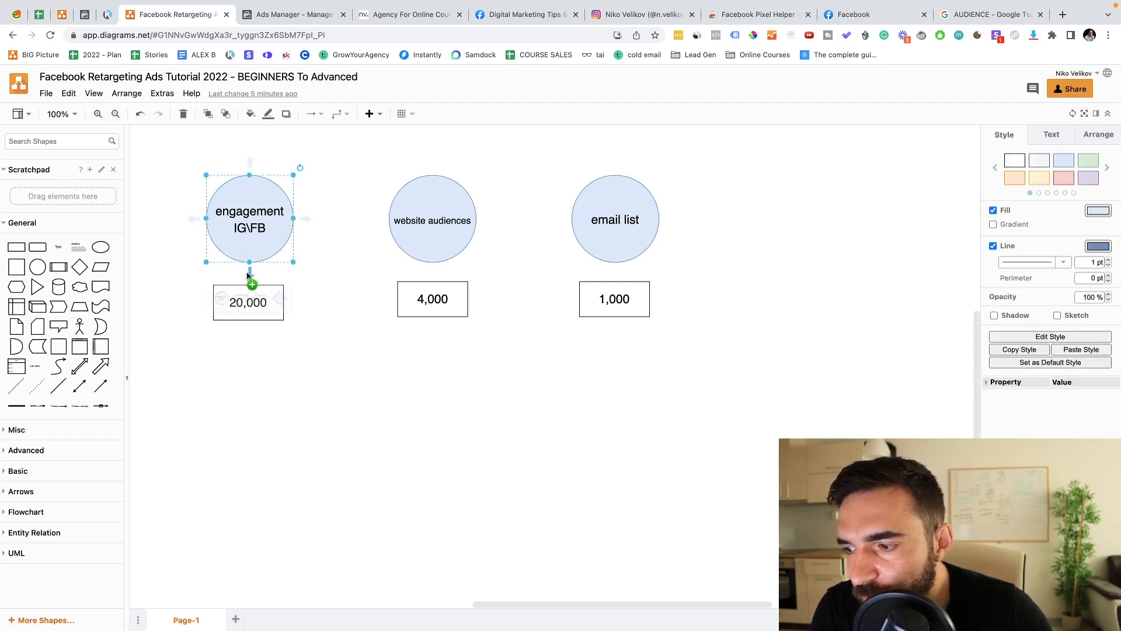
left_click(420, 244)
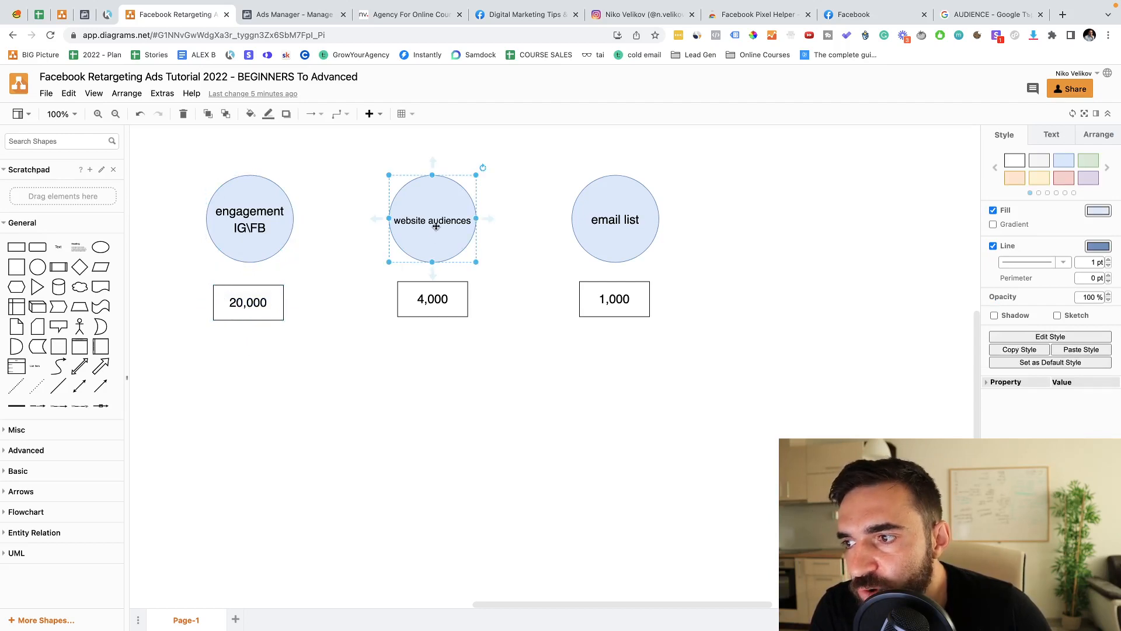
left_click(421, 302)
left_click(580, 245)
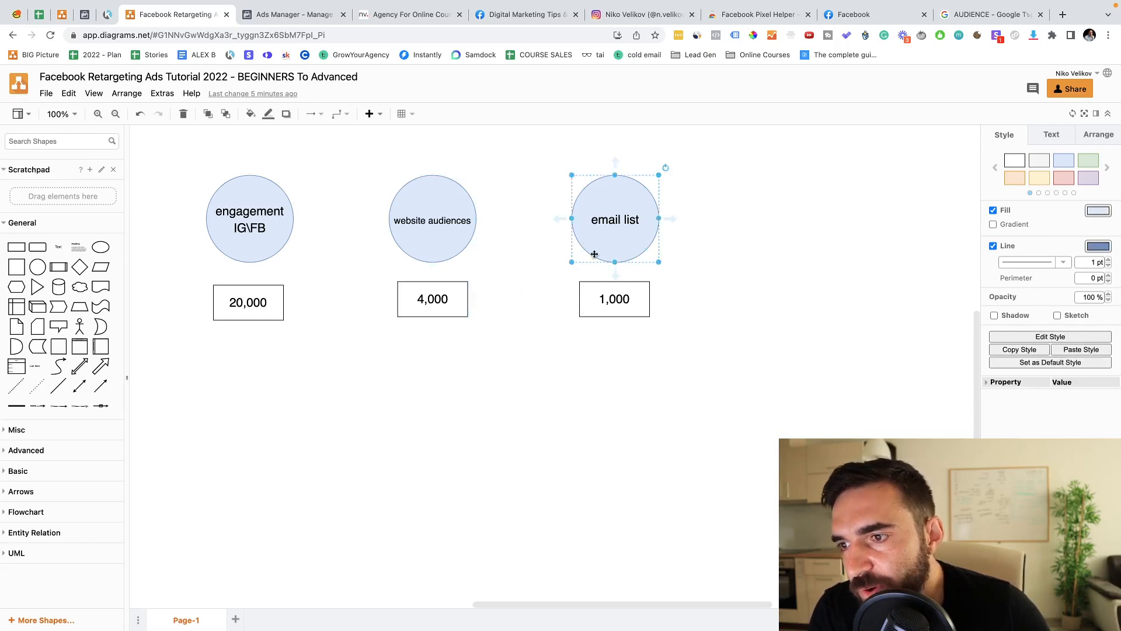
left_click(610, 302)
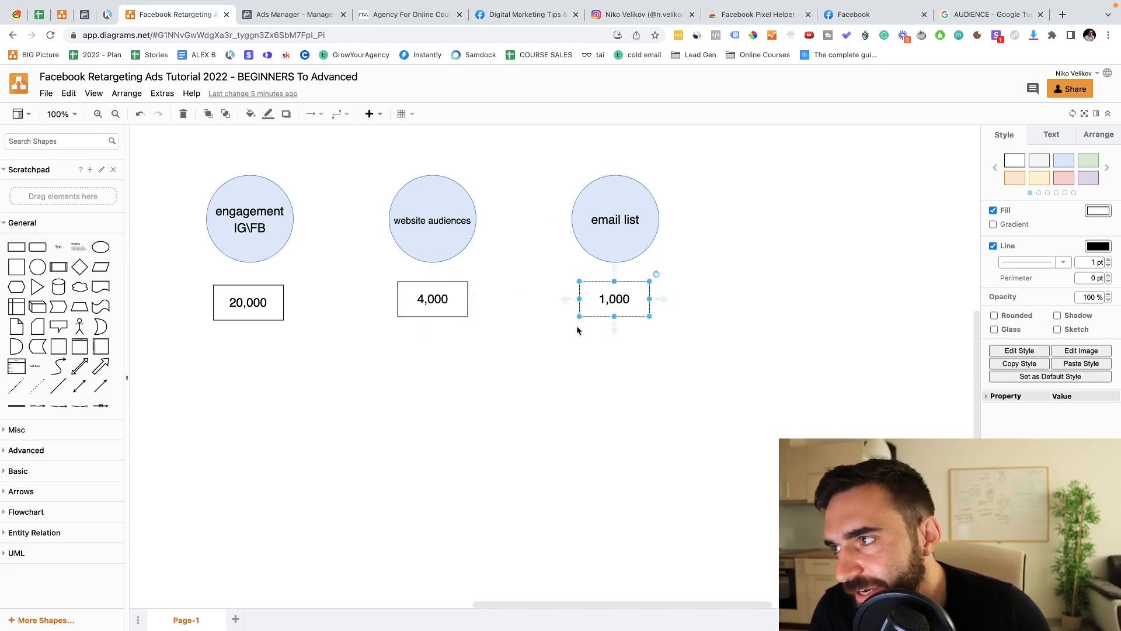
left_click(283, 16)
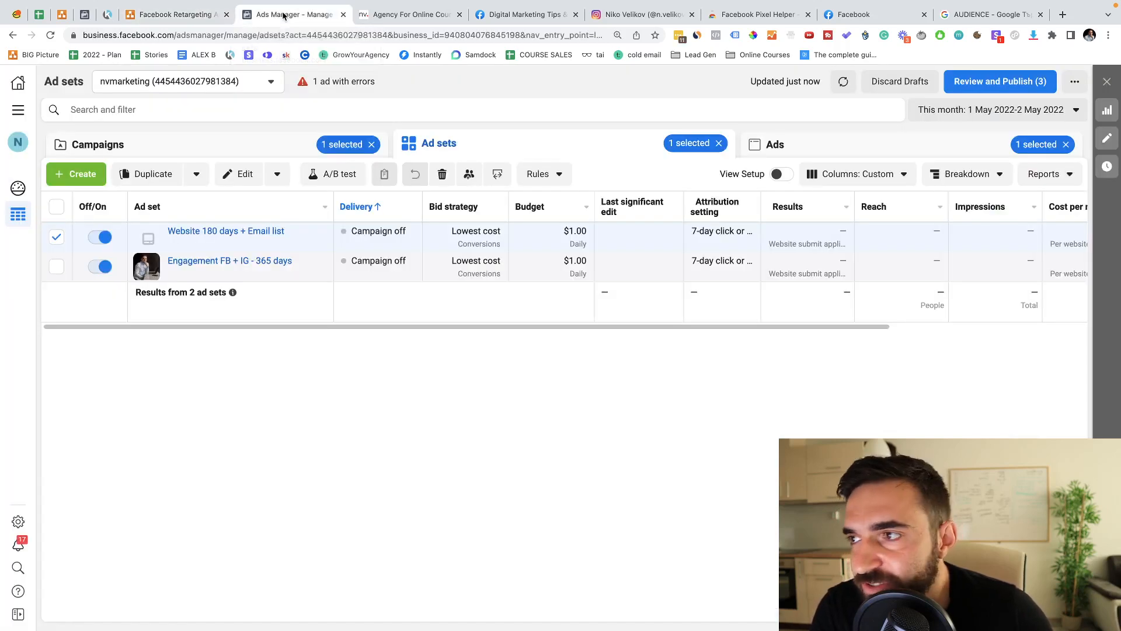
left_click(18, 110)
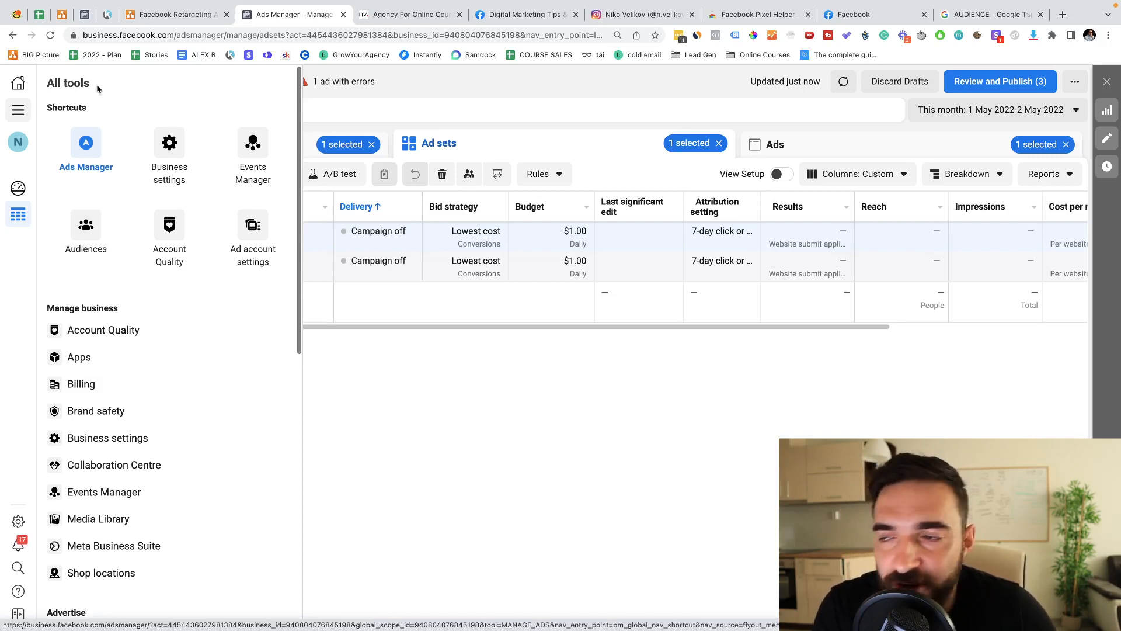
Step: In the diagrams.net diagram, add "= 15,000" on a second line in the 20,000 box below engagement IG\FB, and return to Ads Manager
left_click(175, 45)
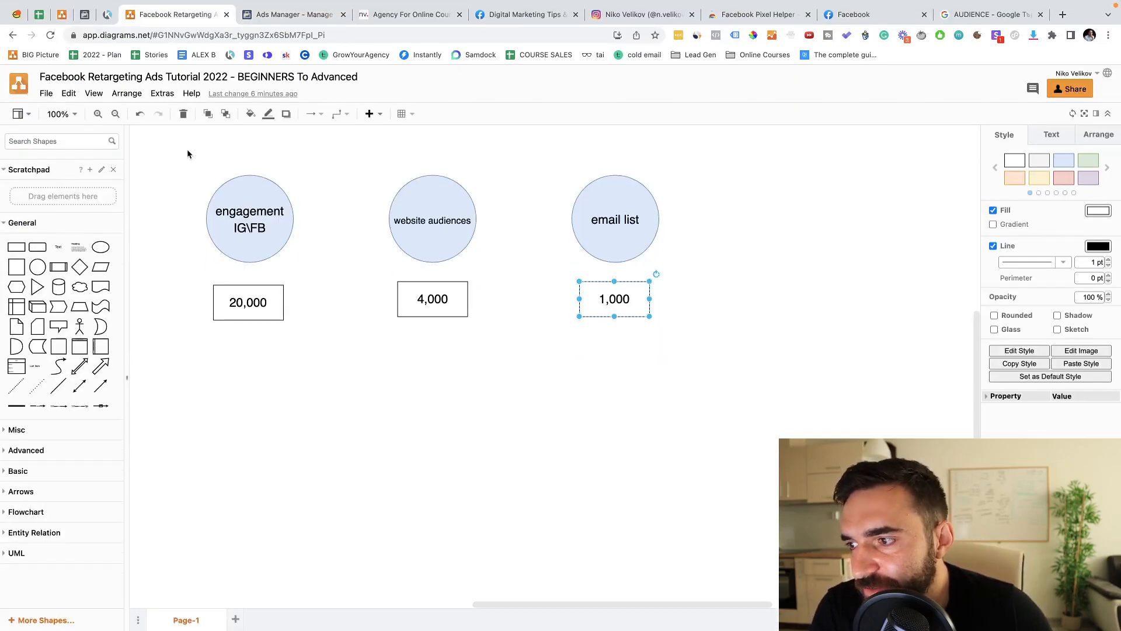
left_click(442, 423)
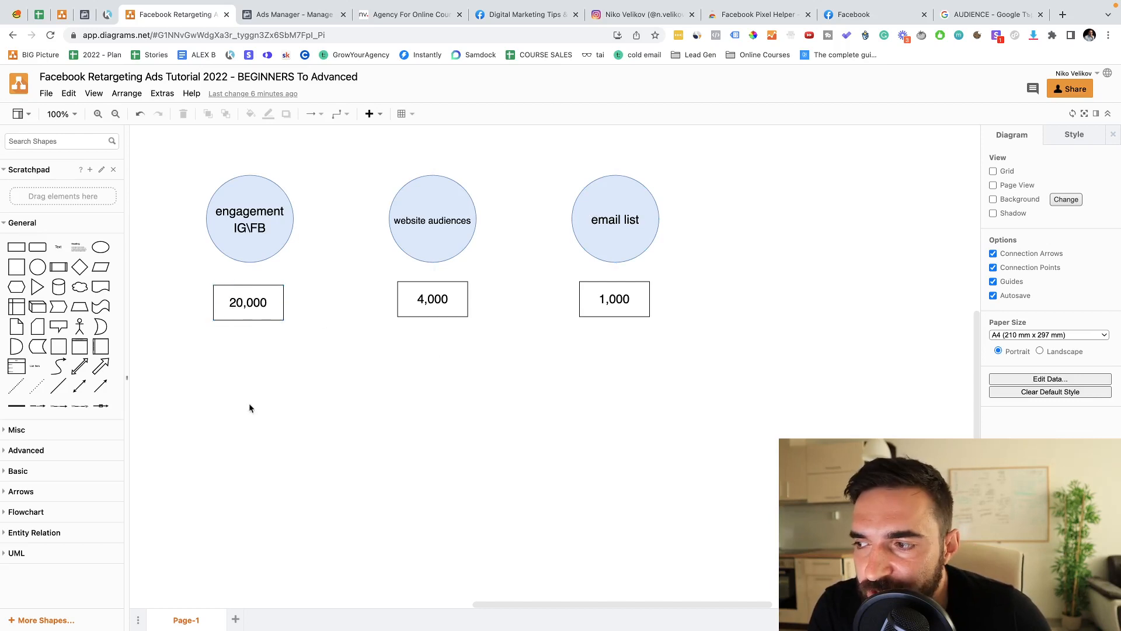
left_click(236, 307)
double_click(269, 305)
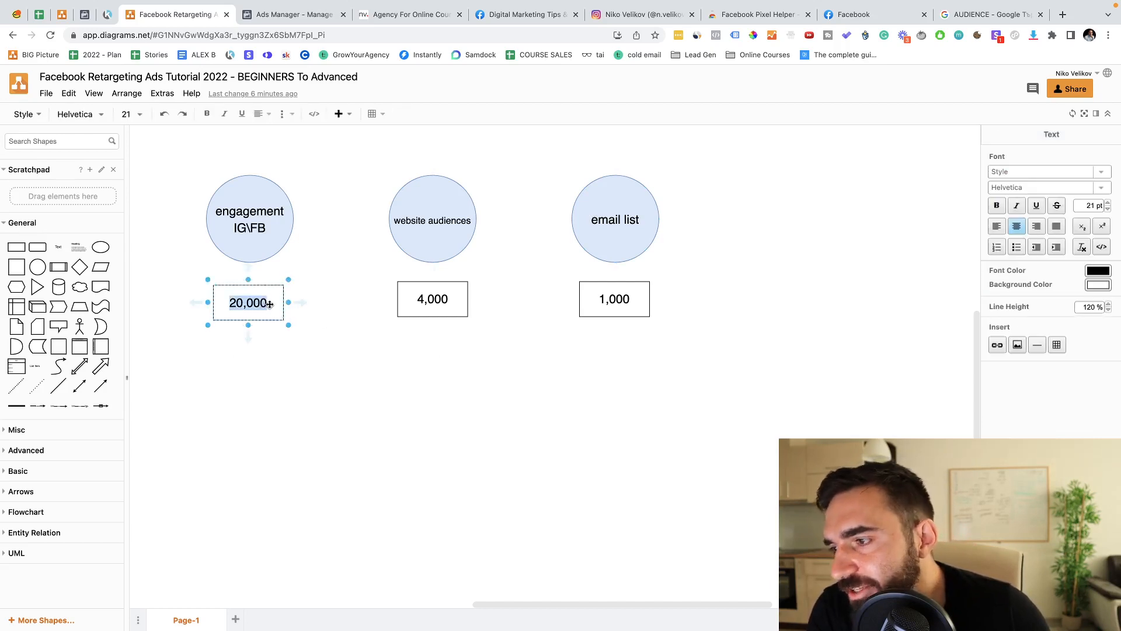
left_click(269, 304)
double_click(267, 305)
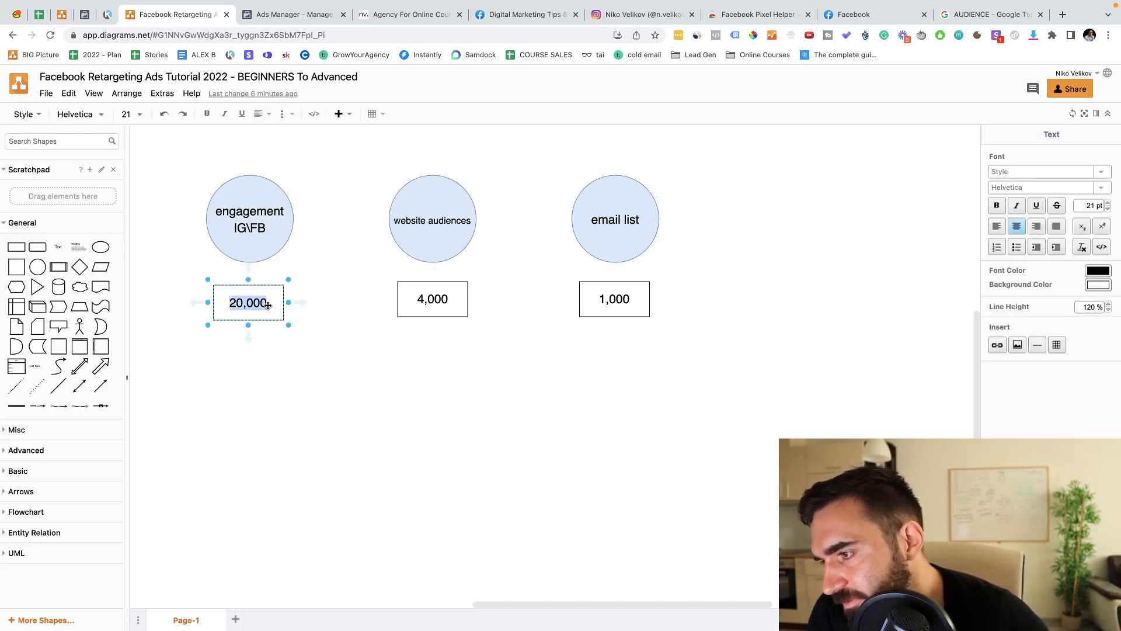
left_click(268, 305)
key("Return")
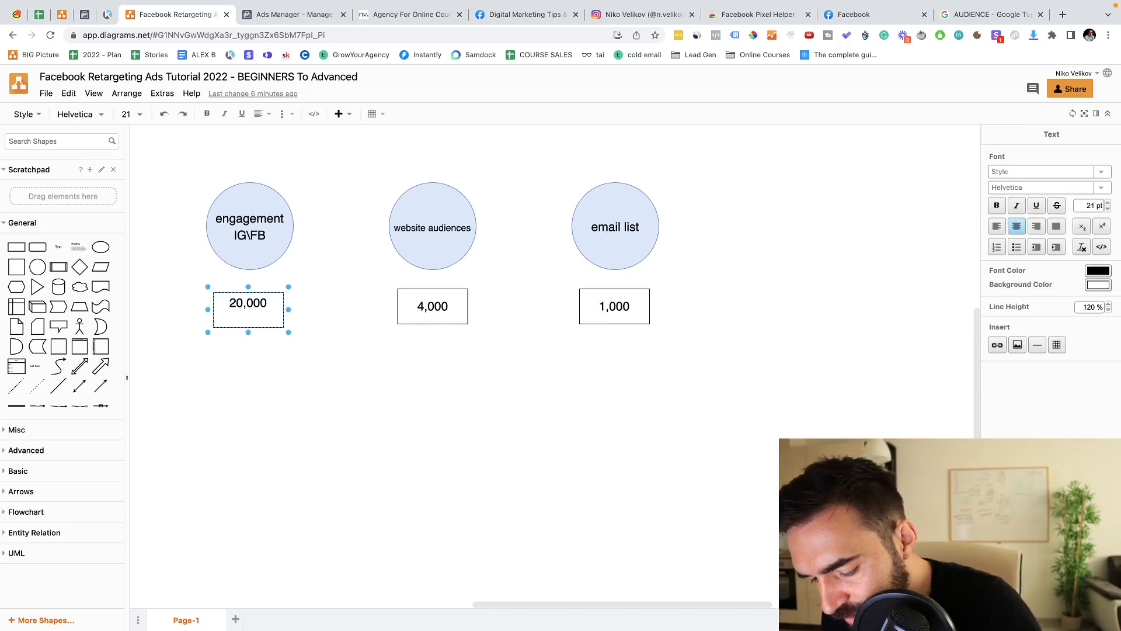
type("= 1")
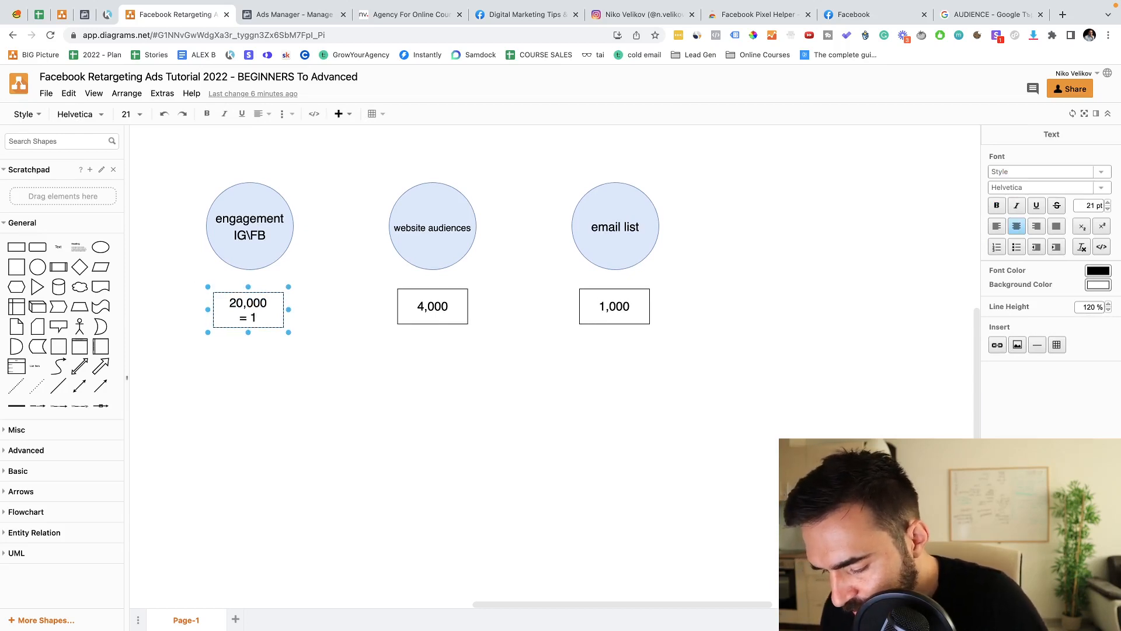
type("5,000")
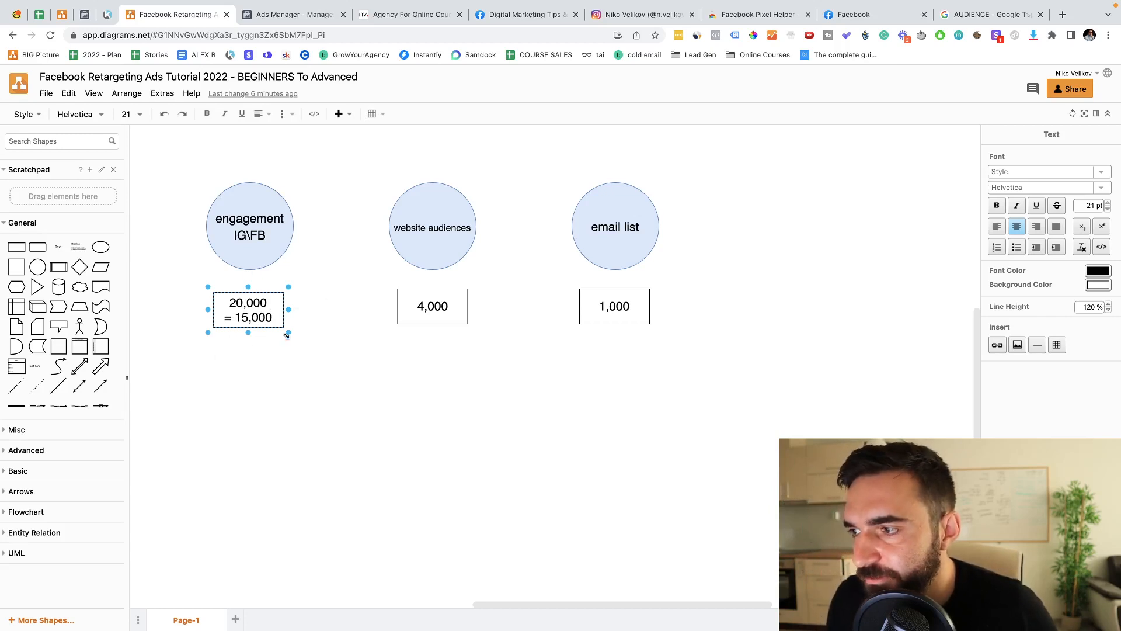
left_click(286, 13)
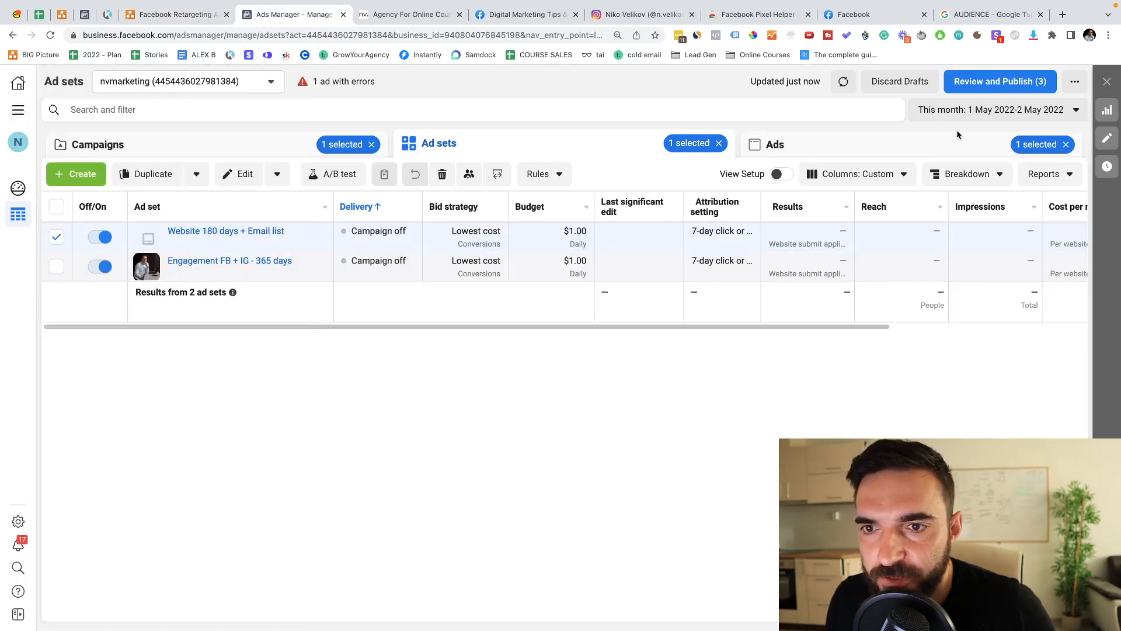
Step: Show the campaigns list for the Maximum date range and view its remaining performance columns
left_click(199, 142)
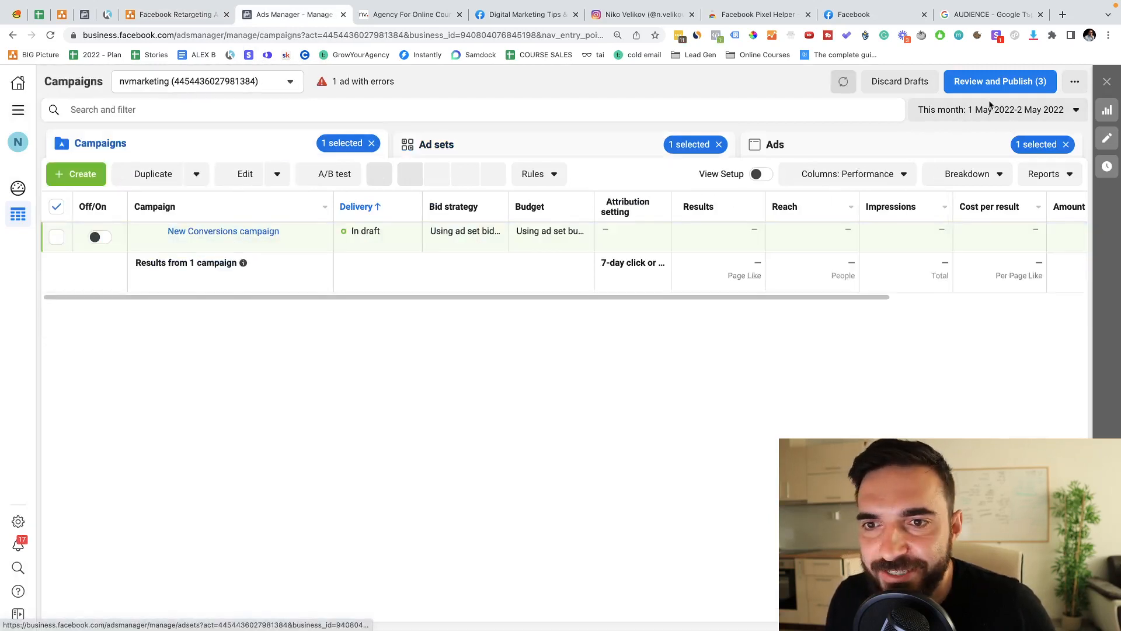
left_click(980, 109)
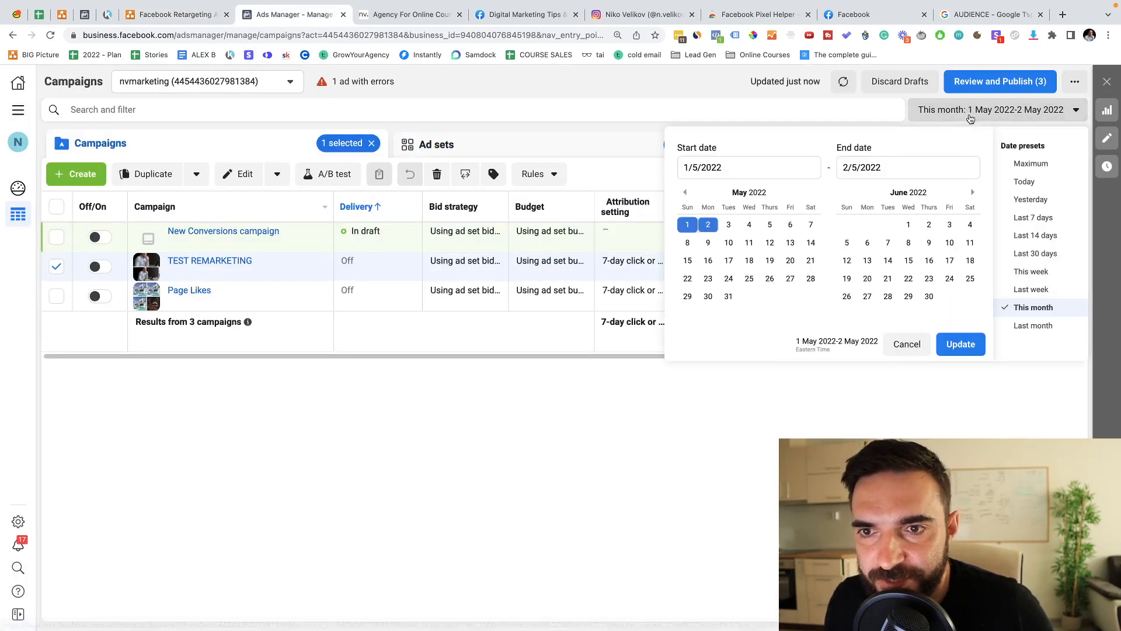
left_click(1030, 164)
scroll(689, 358, "right", 2)
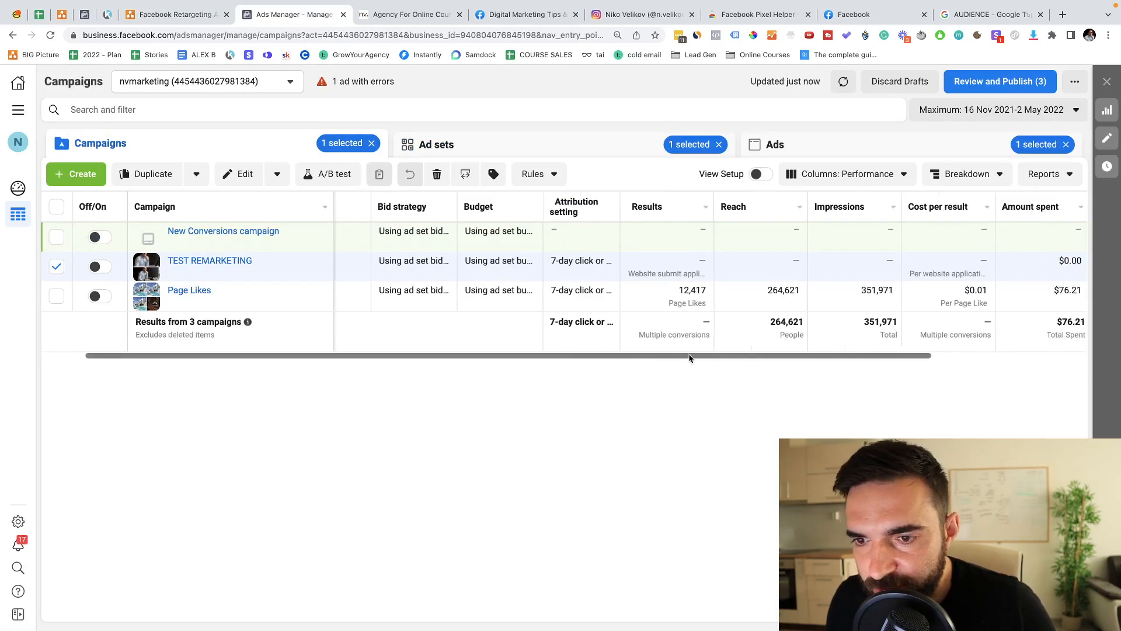
left_click_drag(688, 358, 853, 360)
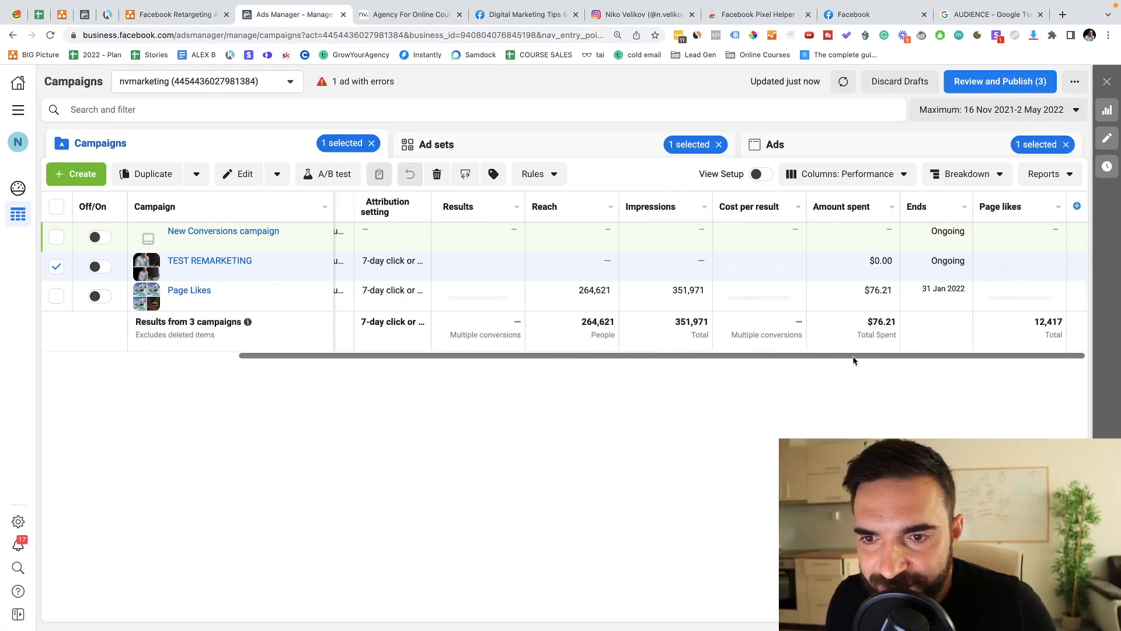
Step: Show the Delivery columns for the campaigns and highlight the total cost per 1,000 people reached
left_click(838, 175)
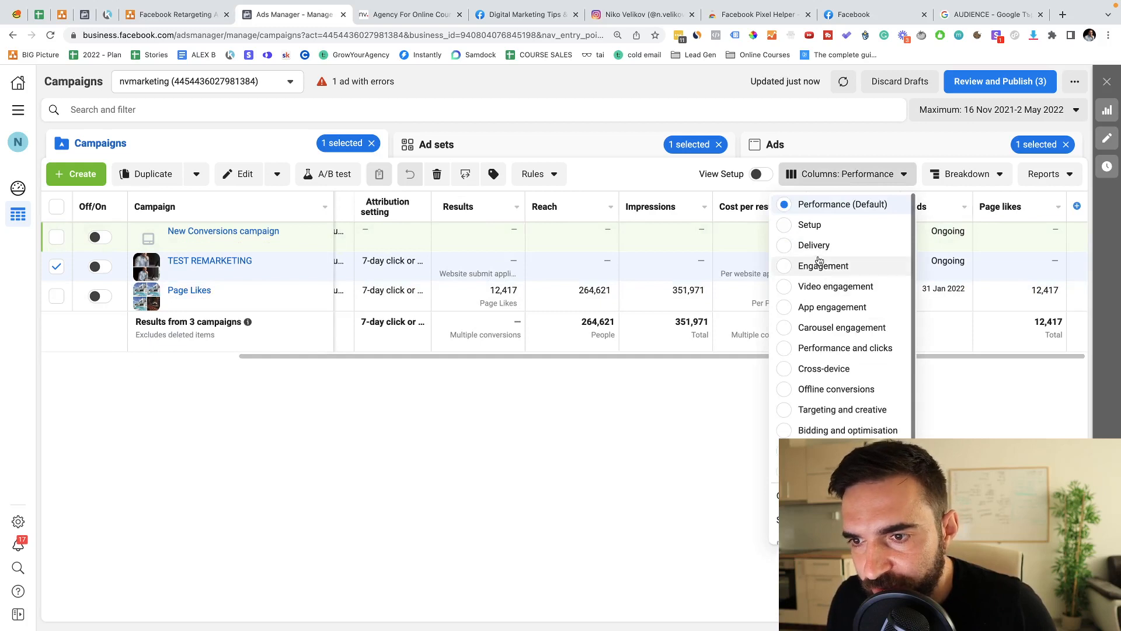
left_click(817, 246)
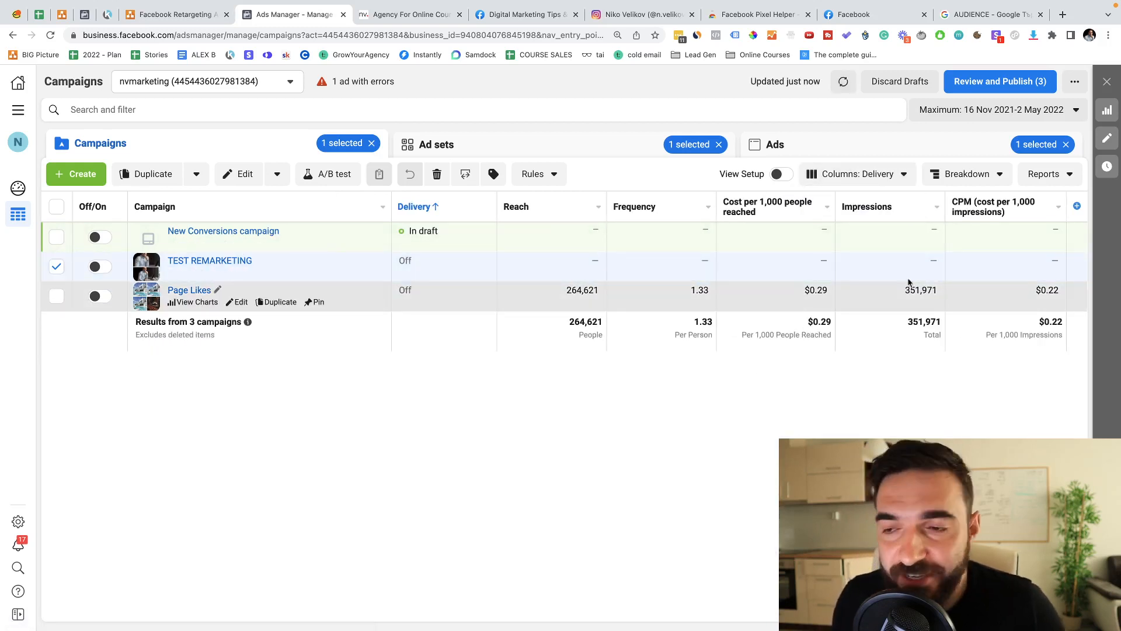
mouse_move(750, 204)
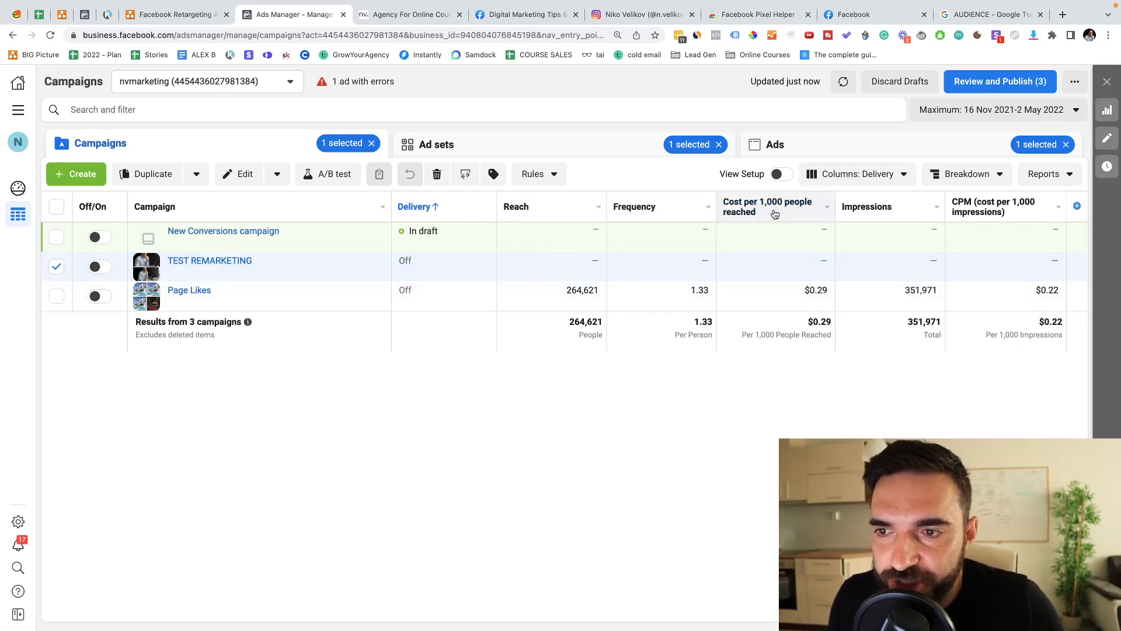
left_click_drag(809, 327, 834, 331)
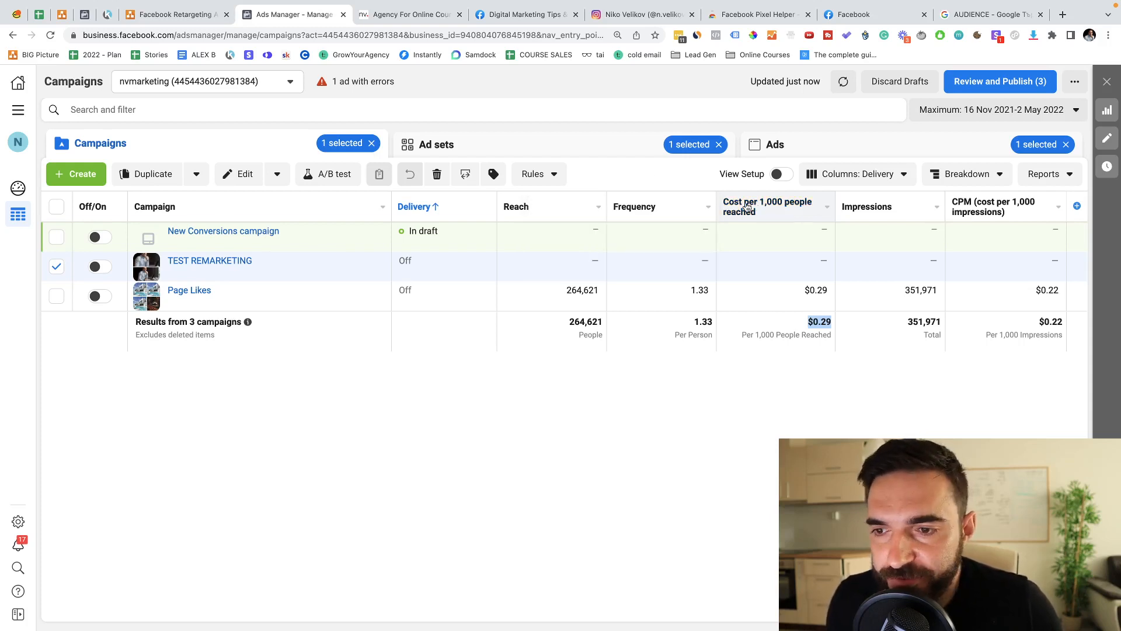
Step: Highlight 15,000 in the diagrams.net diagram, and open the ClickZ CPM Calculator through a Google search for a CPM calculator in the Facebook Pixel Helper tab
left_click(175, 14)
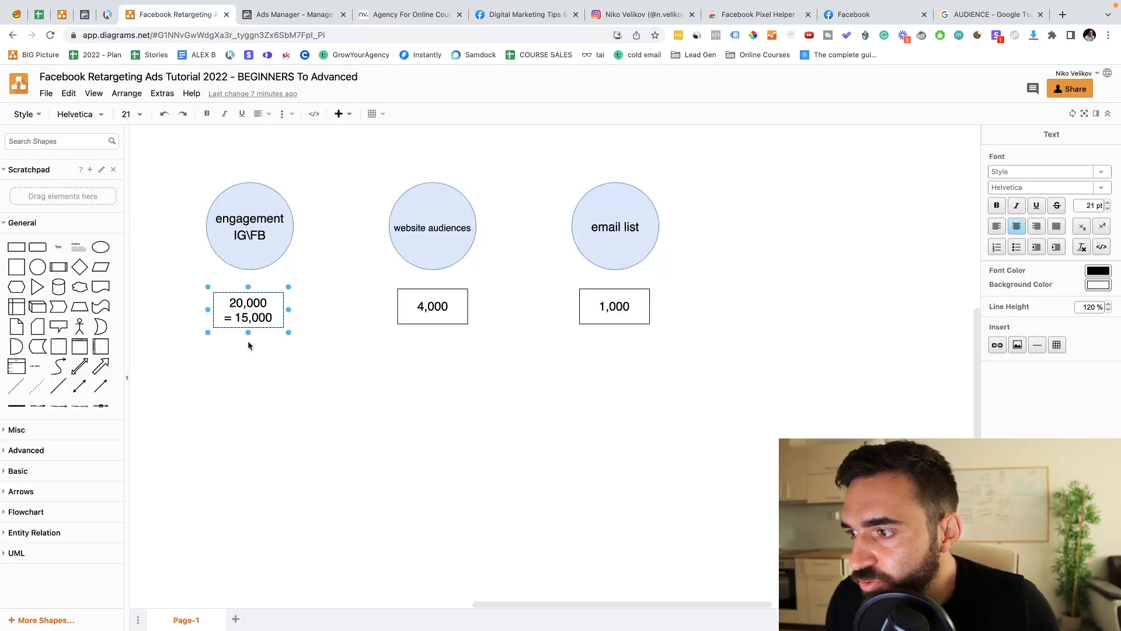
left_click_drag(236, 318, 270, 325)
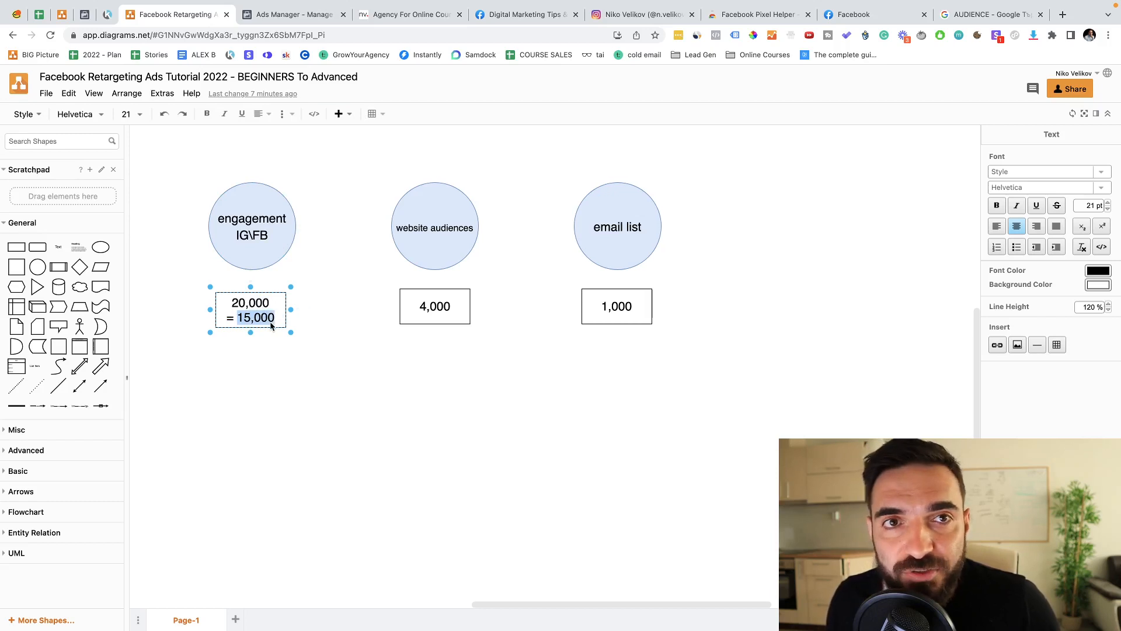
left_click(775, 17)
left_click(432, 29)
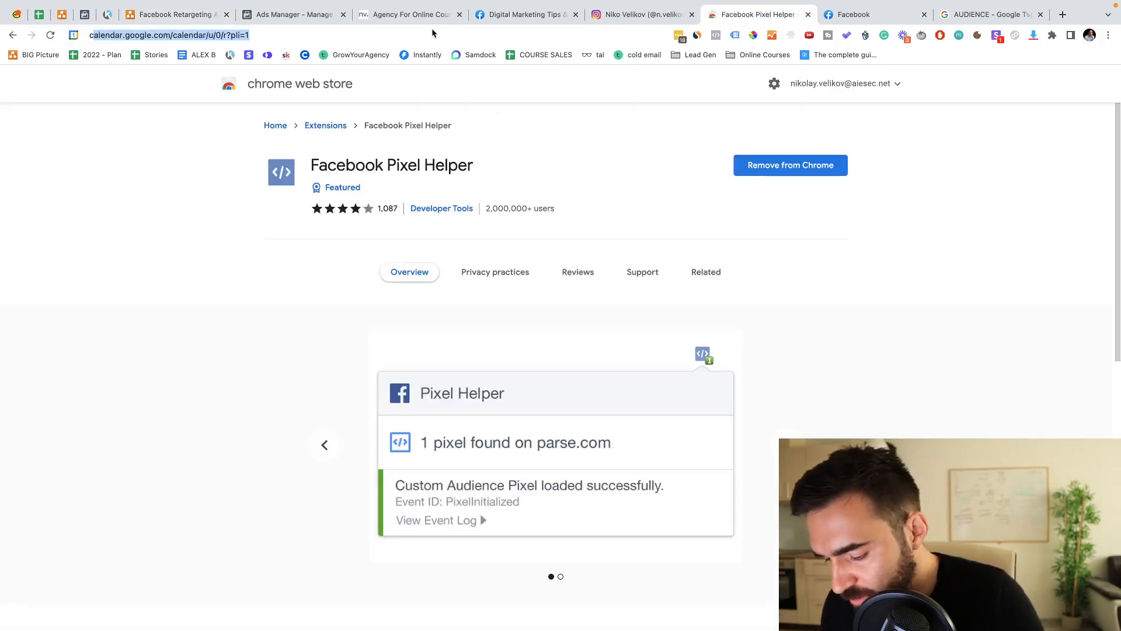
type("cpm calclutor")
key("Return")
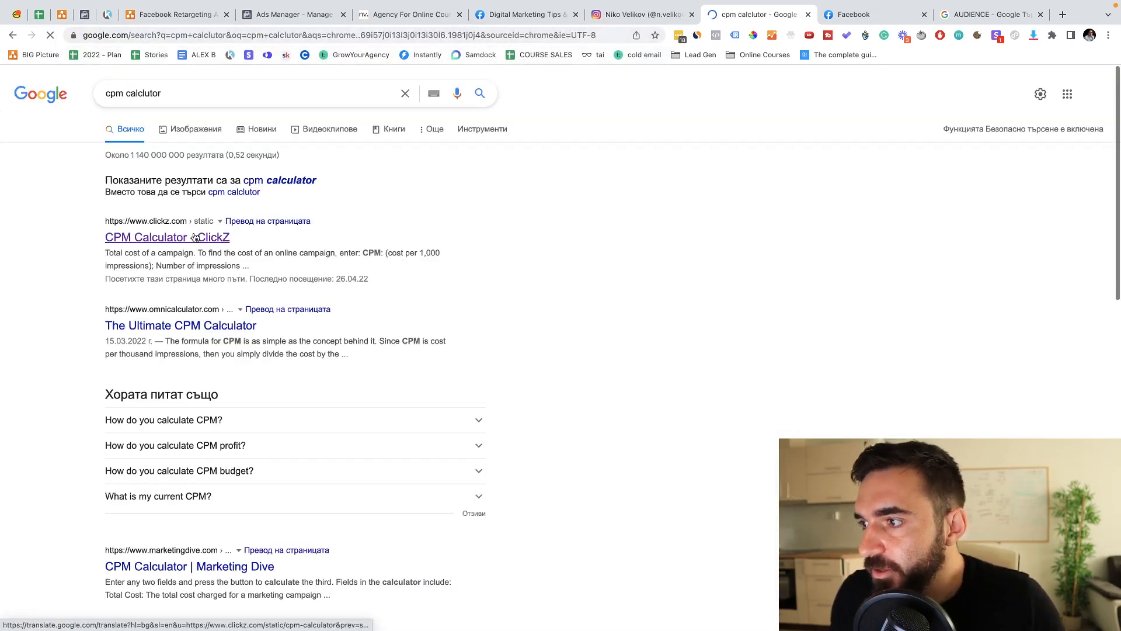
left_click(197, 236)
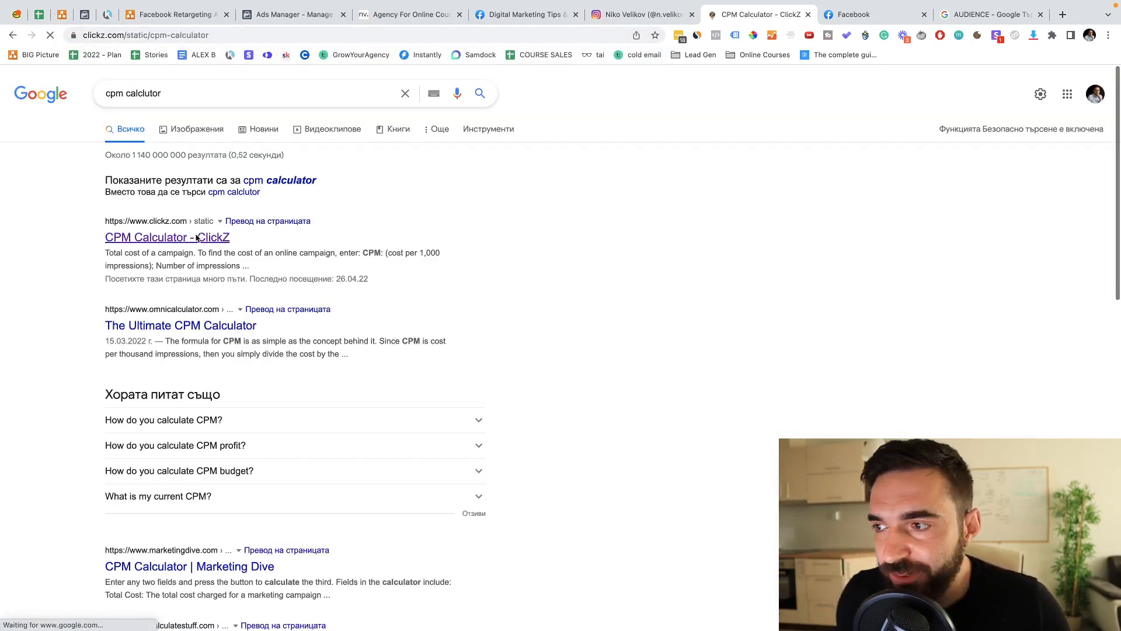
scroll(664, 317, "down", 3)
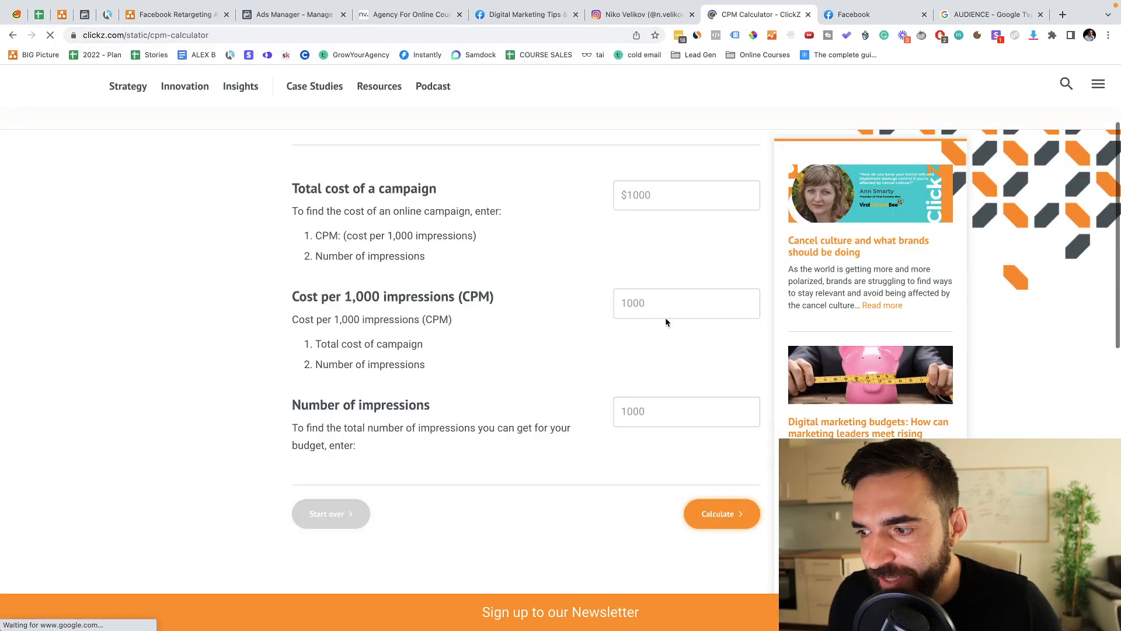
Step: Calculate the total campaign cost for 15000 impressions at a CPM of 1, and highlight the resulting cost
left_click(631, 416)
type("15000")
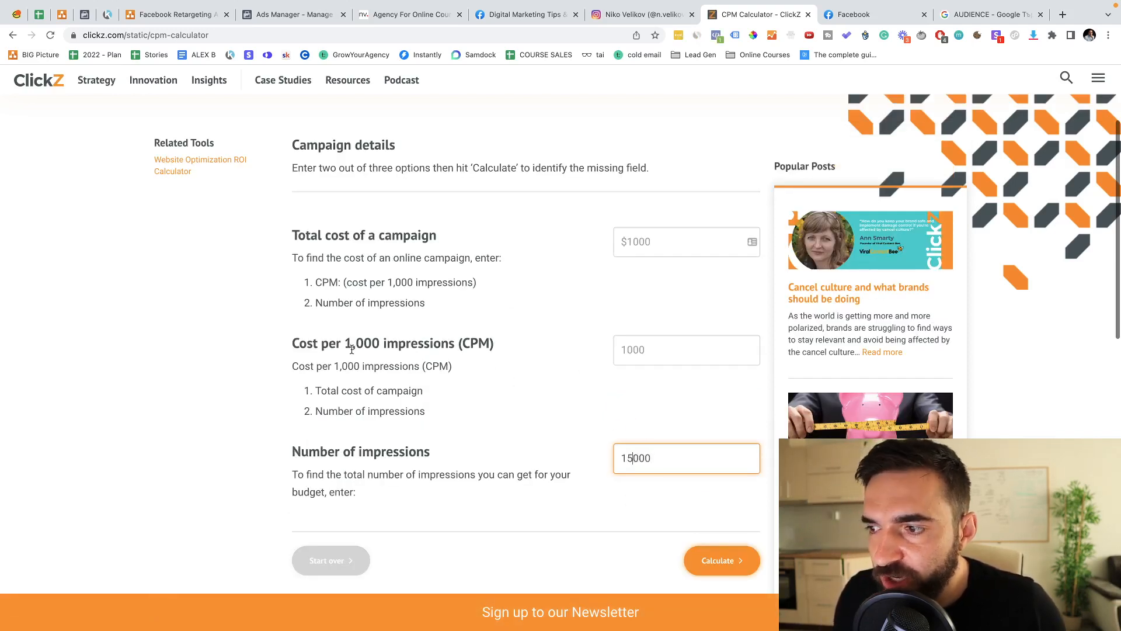
left_click_drag(383, 343, 461, 356)
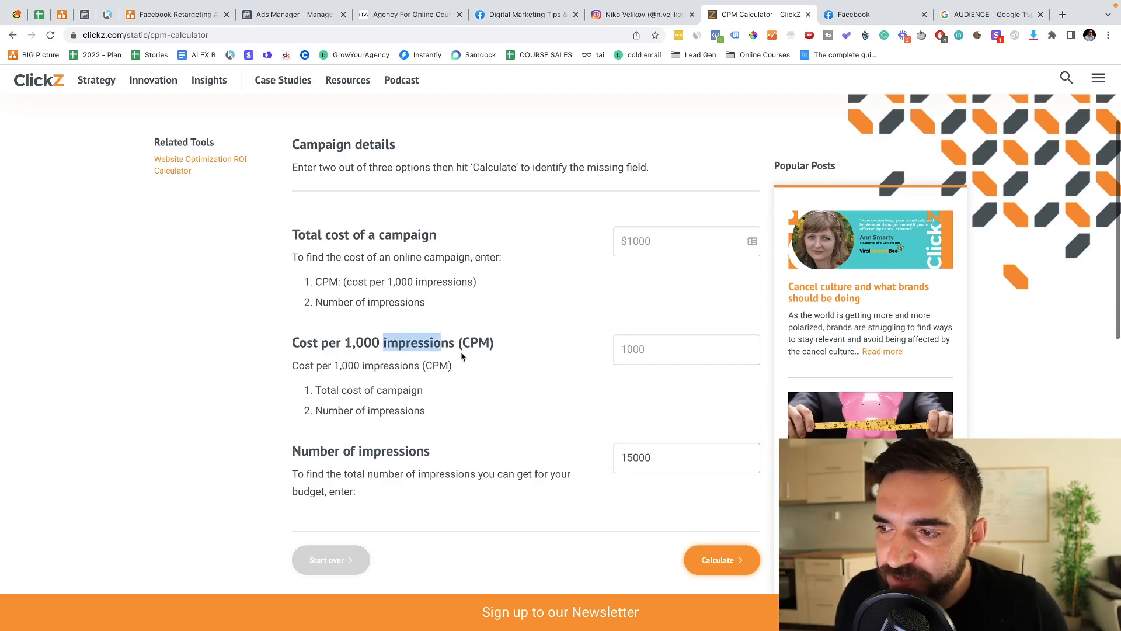
double_click(429, 346)
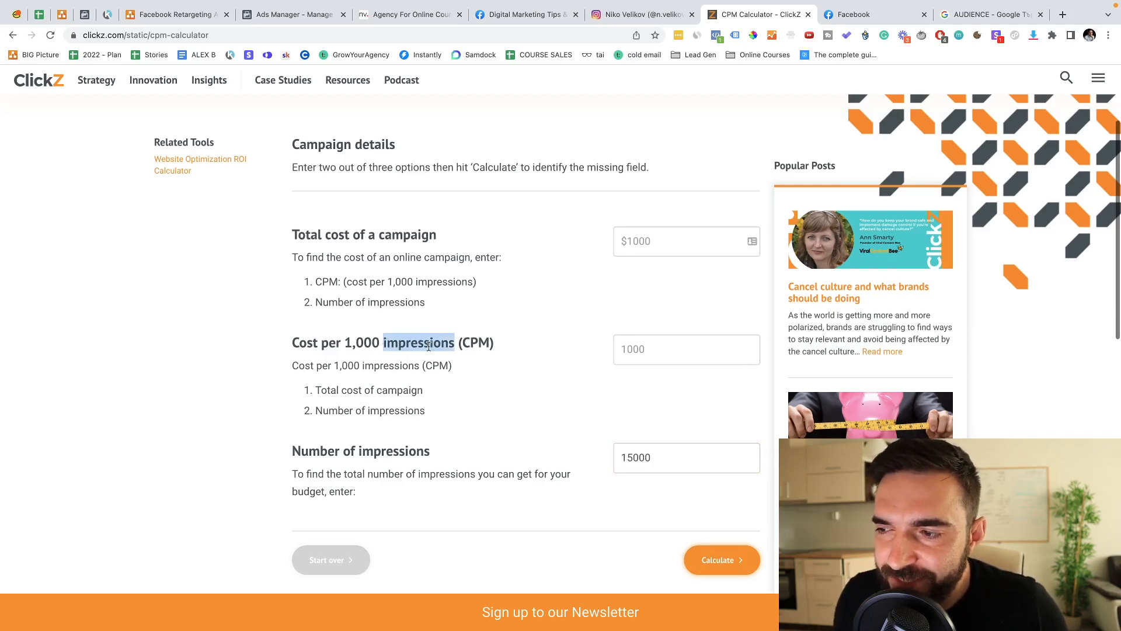
left_click(665, 351)
type("1")
left_click(724, 562)
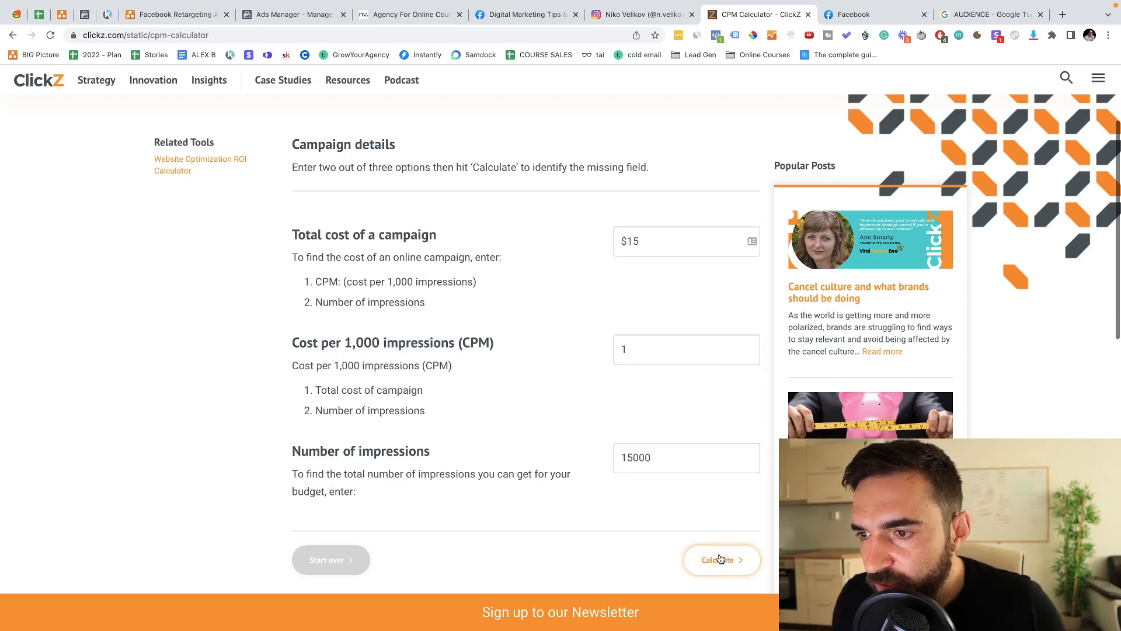
left_click_drag(655, 244, 613, 244)
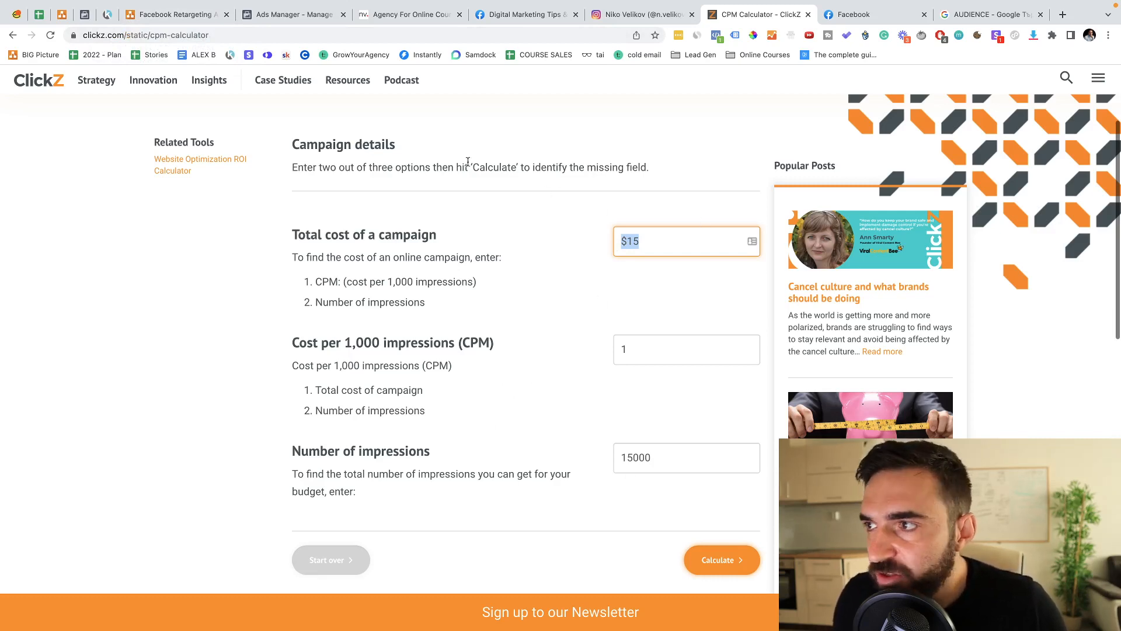
Step: Return to the diagrams.net diagram and make the 15,000 figure below engagement IG\FB bold
left_click(273, 11)
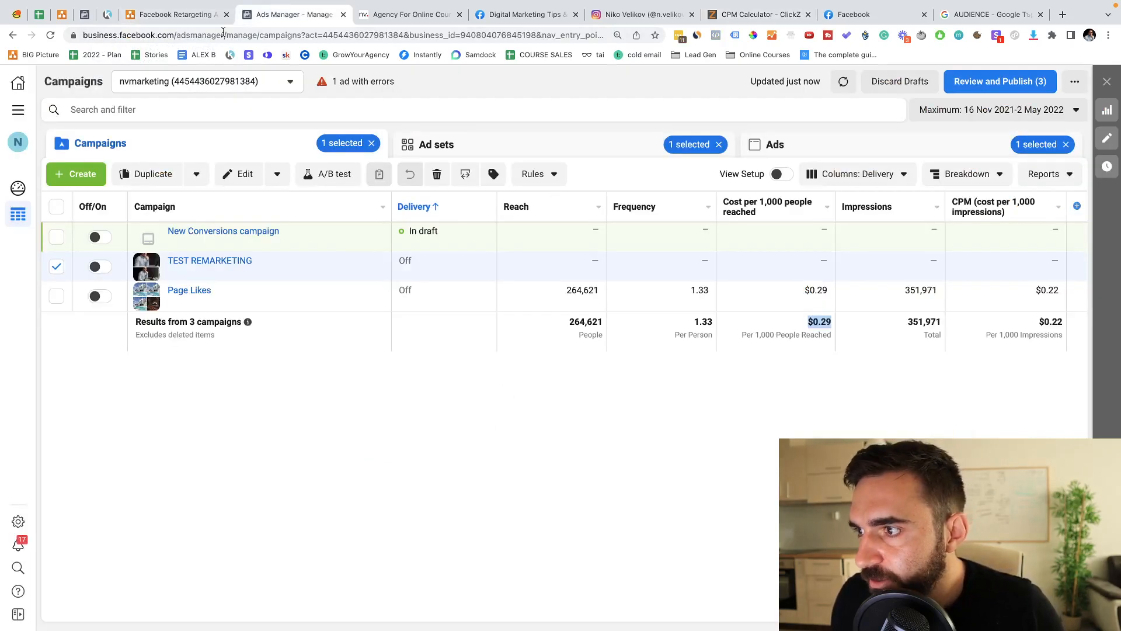
left_click(177, 15)
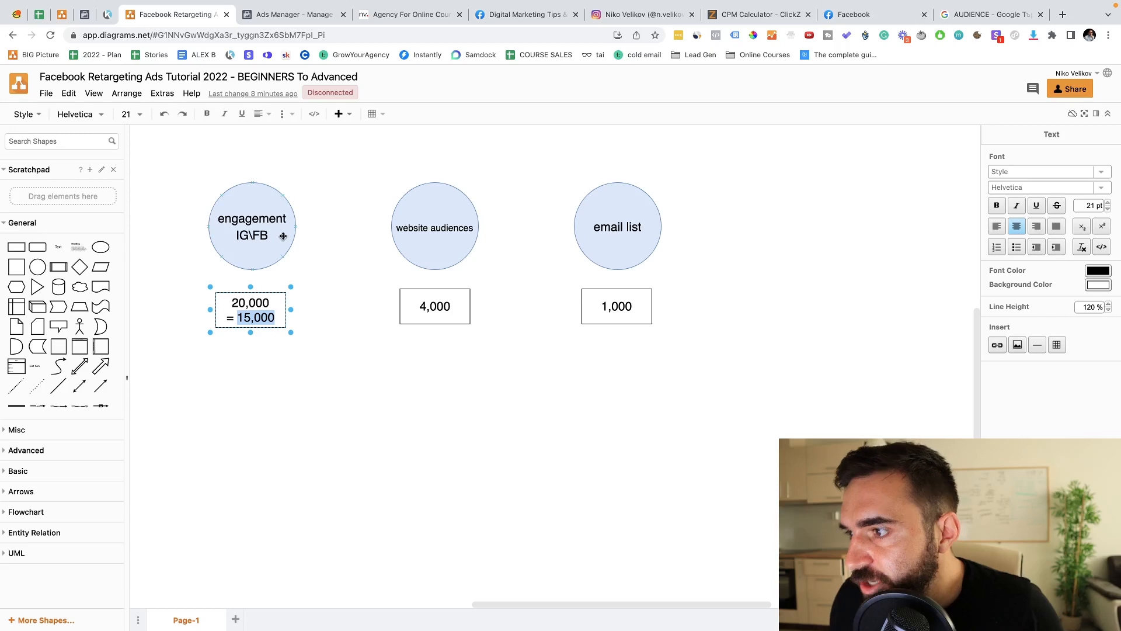
key("ctrl+b")
left_click(271, 342)
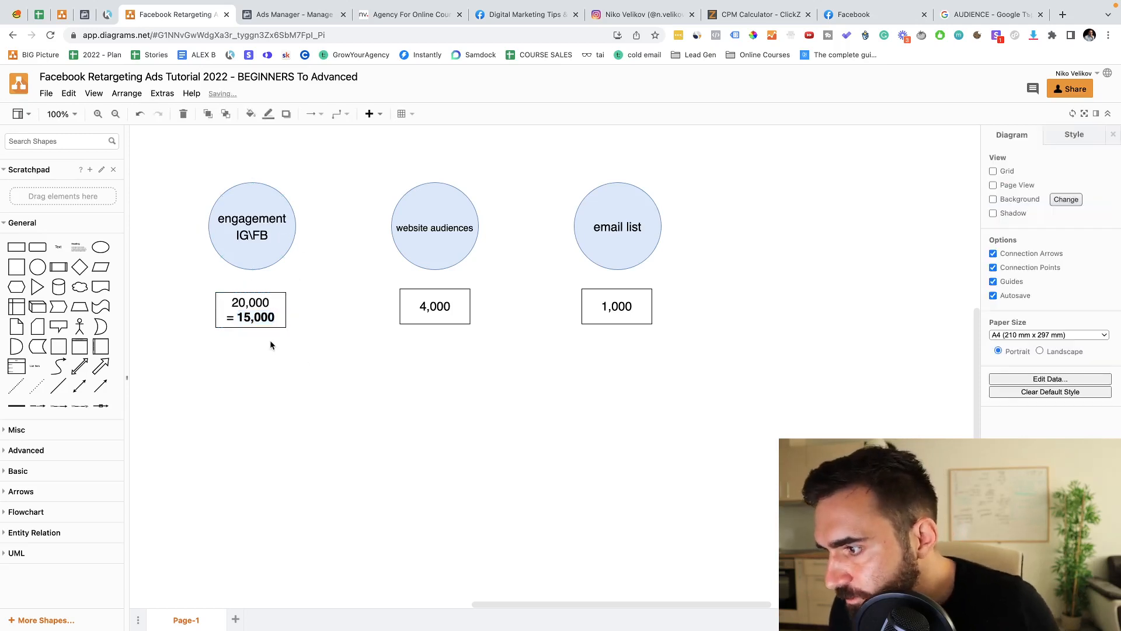
left_click(273, 320)
left_click(251, 344)
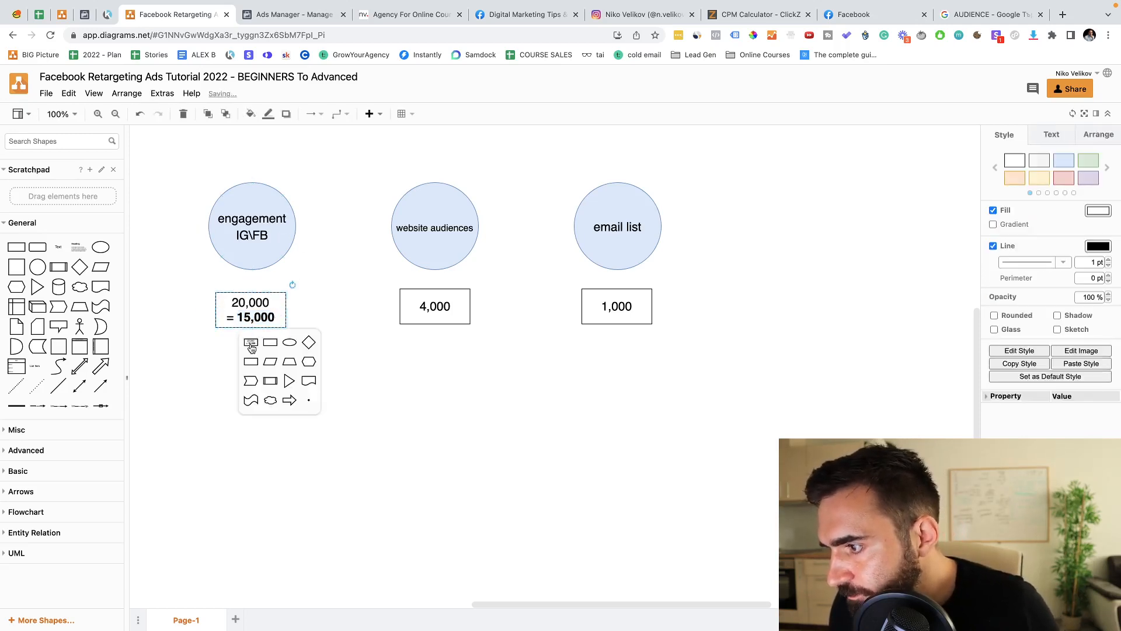
left_click(261, 336)
left_click(249, 321)
left_click_drag(250, 342, 249, 344)
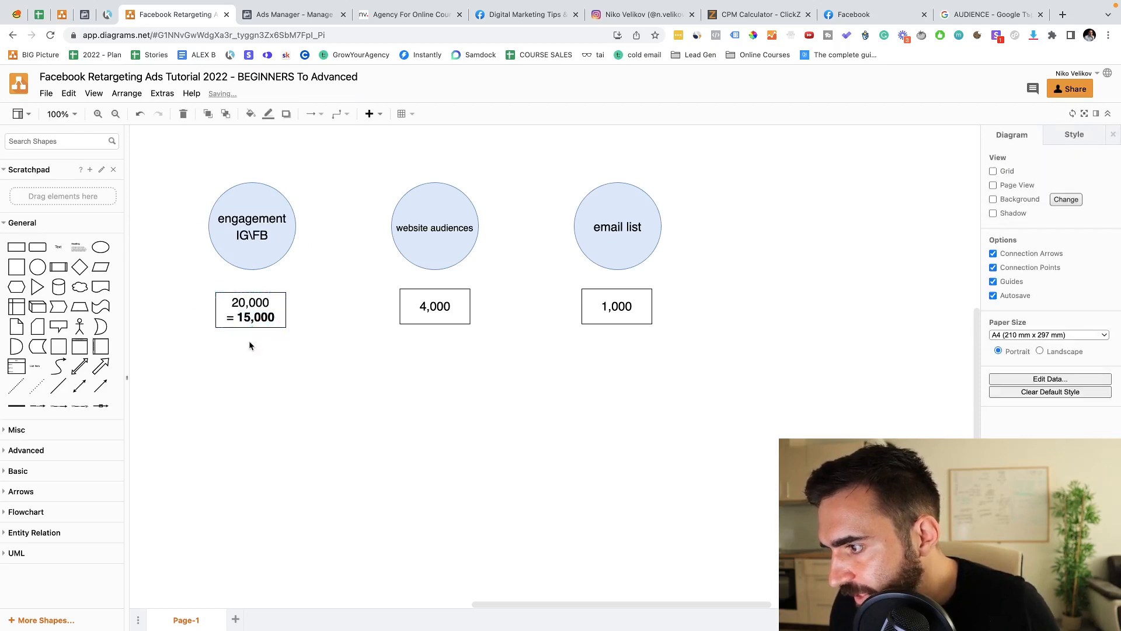
left_click(249, 328)
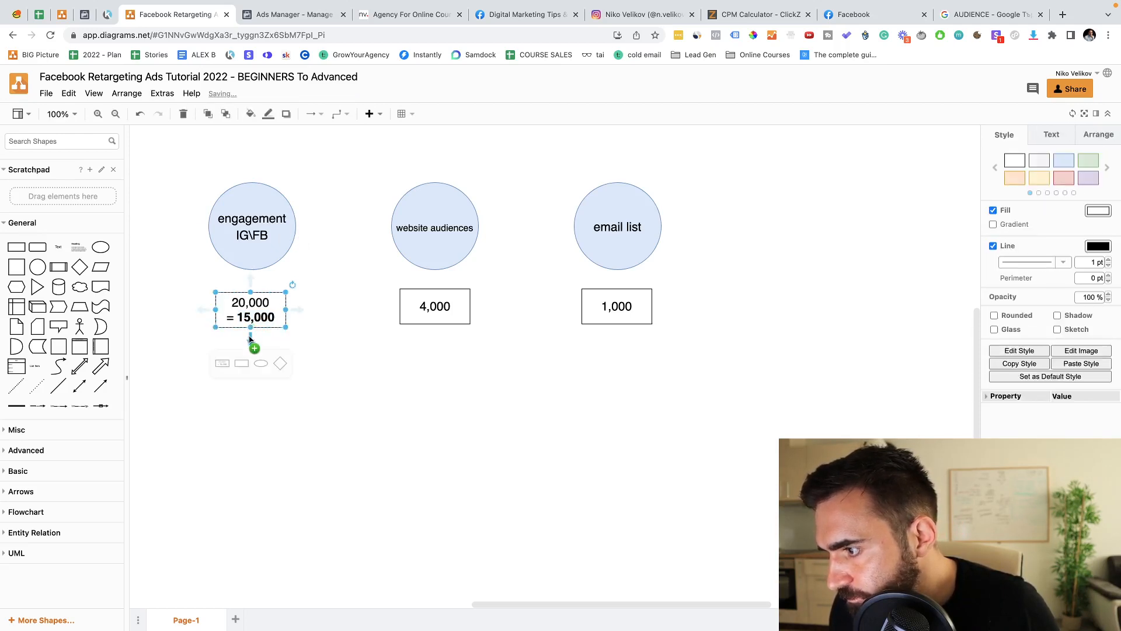
left_click(250, 343)
left_click(262, 338)
left_click(251, 327)
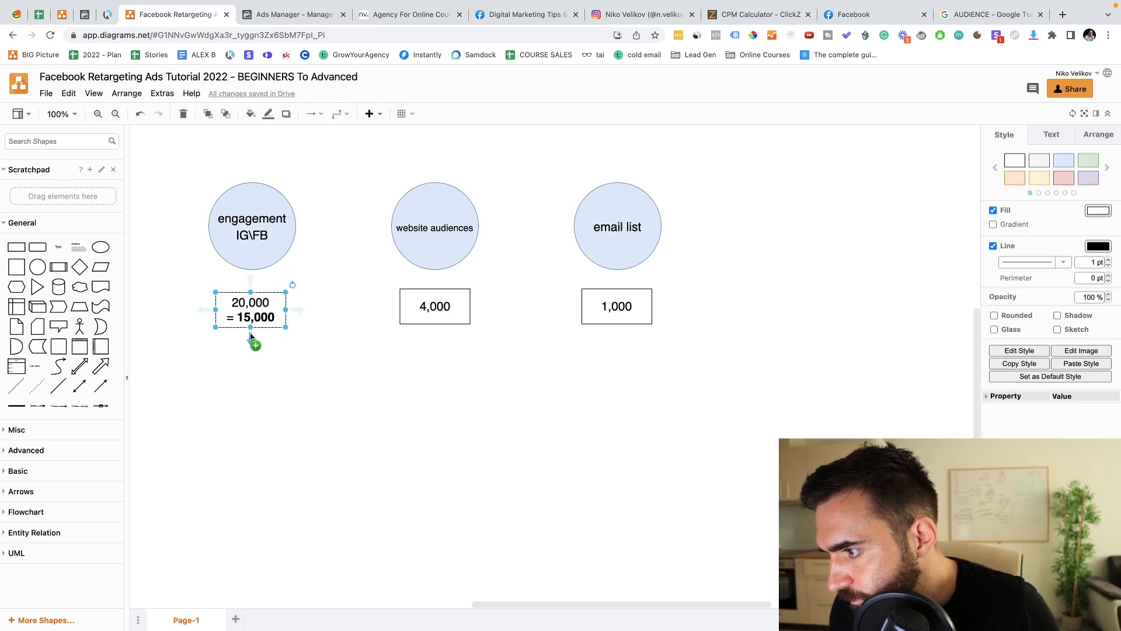
left_click(252, 343)
left_click(236, 338)
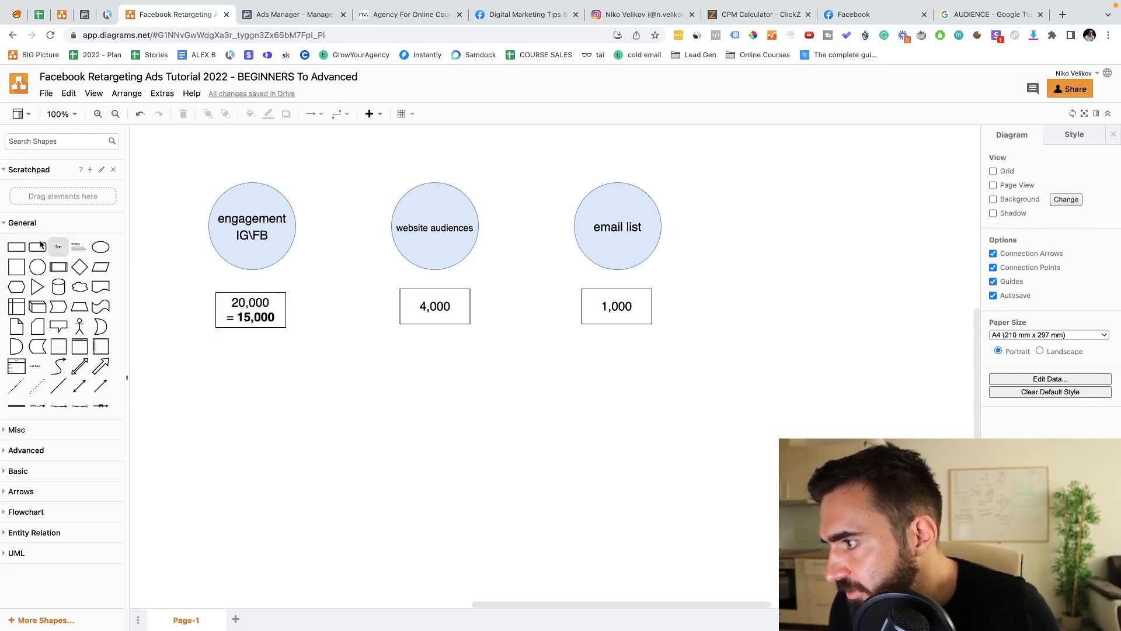
Step: Add a rounded rectangle below the 15,000 box and label it "$15" in bold italic
left_click_drag(37, 246, 220, 362)
double_click(245, 373)
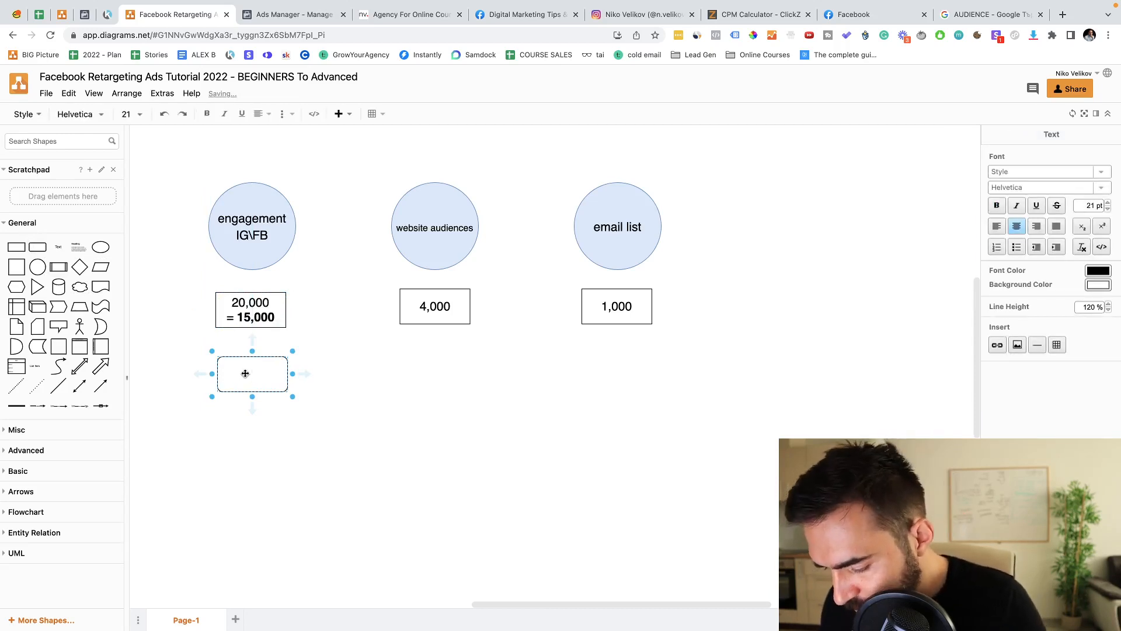
type("$15")
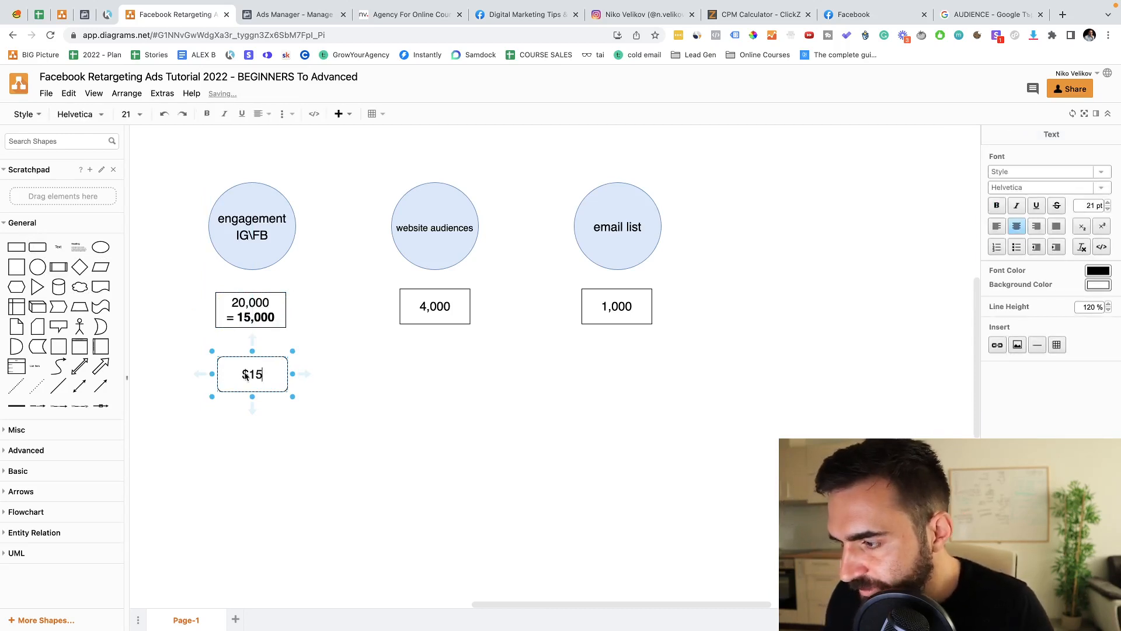
double_click(246, 376)
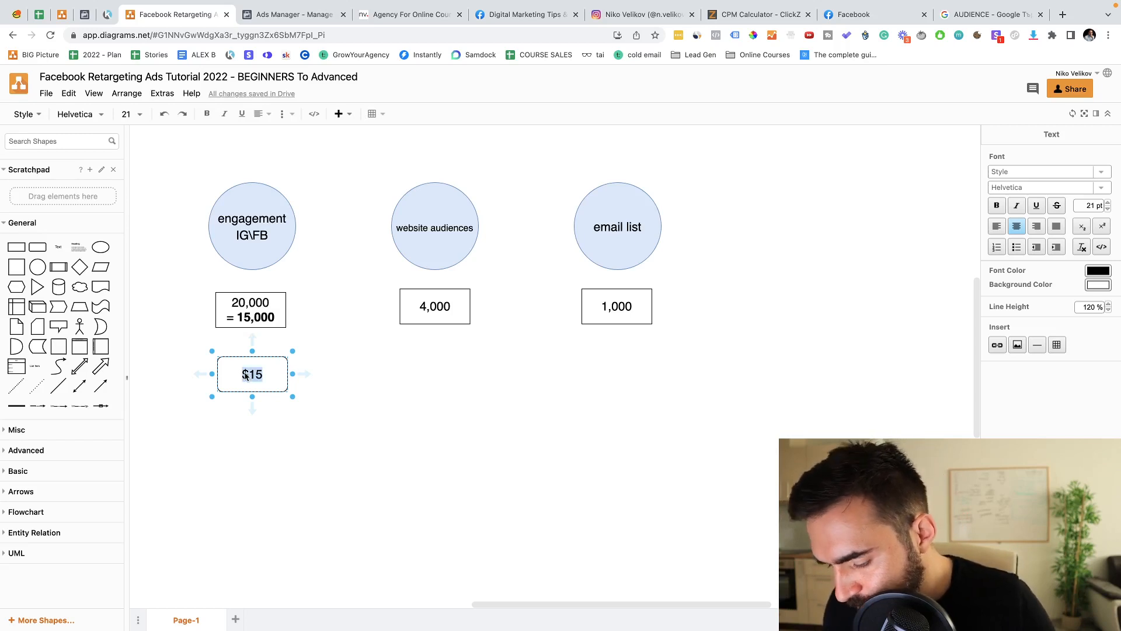
key("ctrl+b")
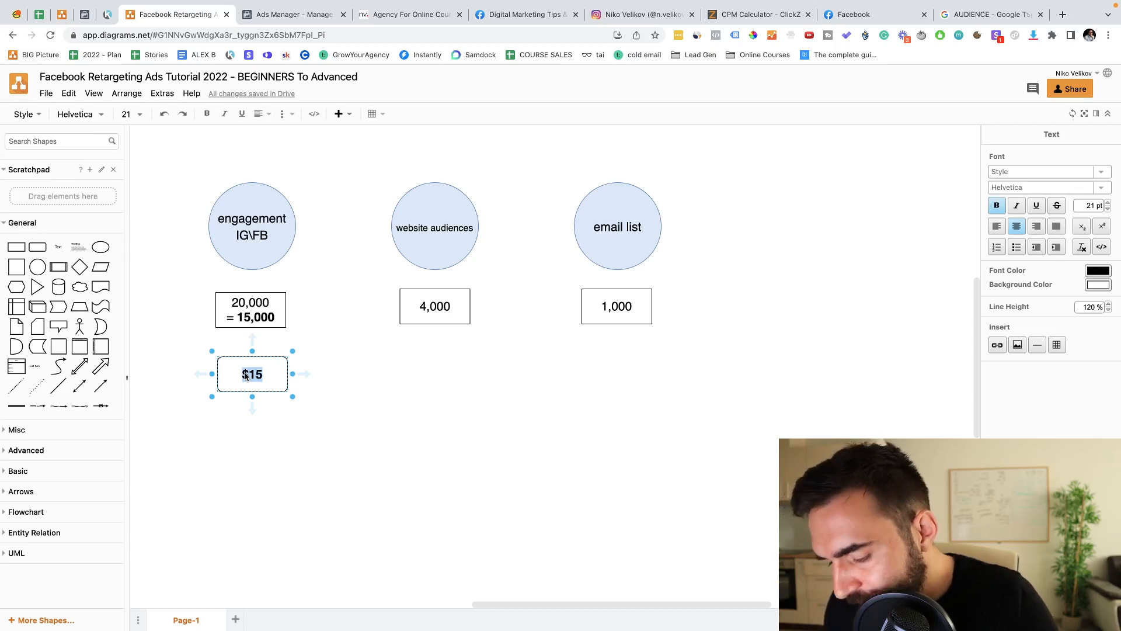
key("ctrl+i")
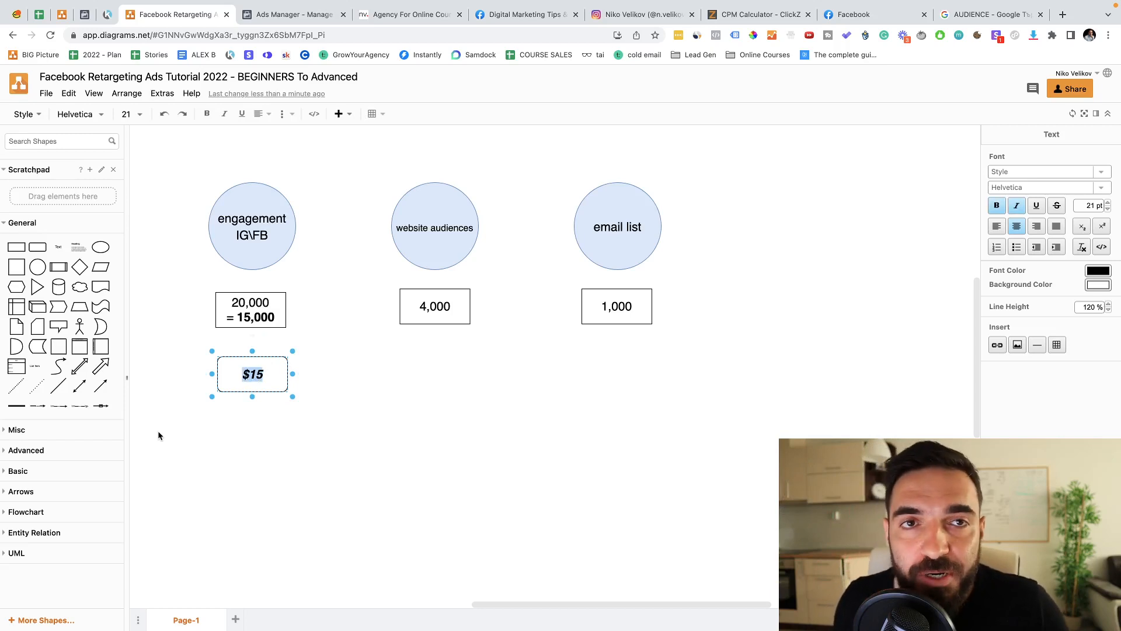
left_click(267, 446)
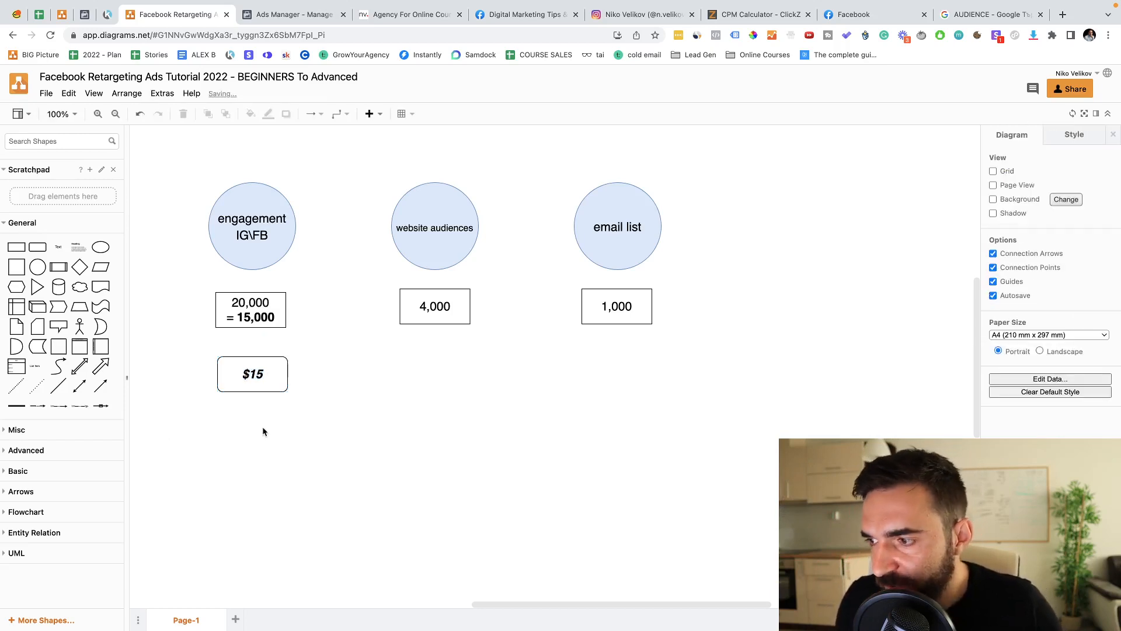
Step: Add a rectangle below the $15 box and label it "$15x4 = $60"
double_click(253, 434)
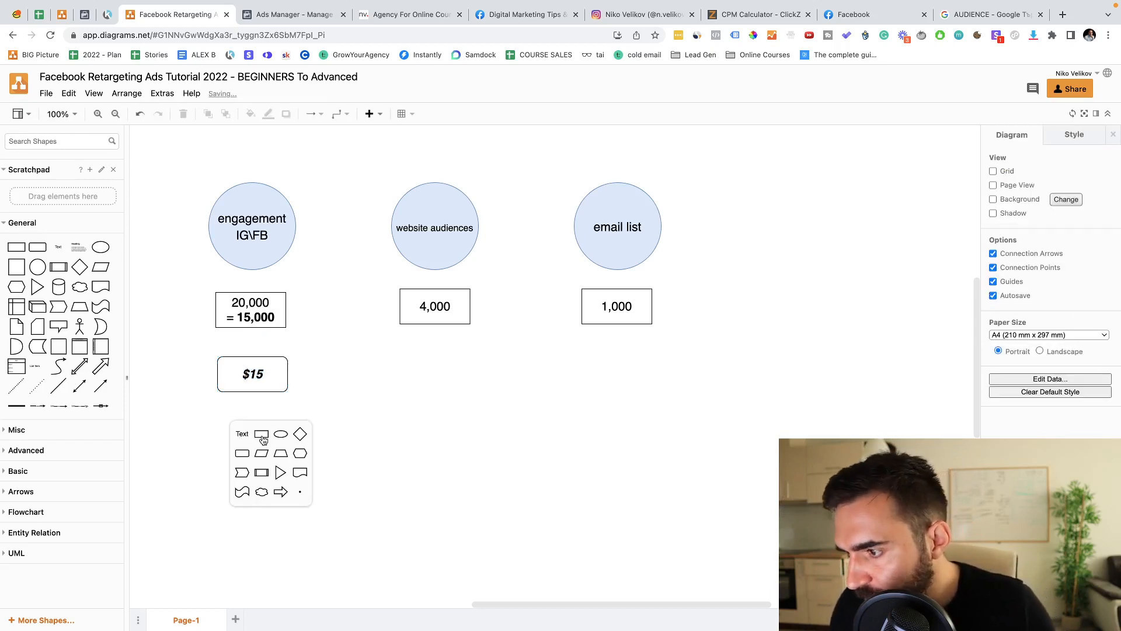
left_click(261, 437)
mouse_move(243, 435)
left_mouse_down()
mouse_move(260, 445)
mouse_move(244, 436)
left_mouse_up()
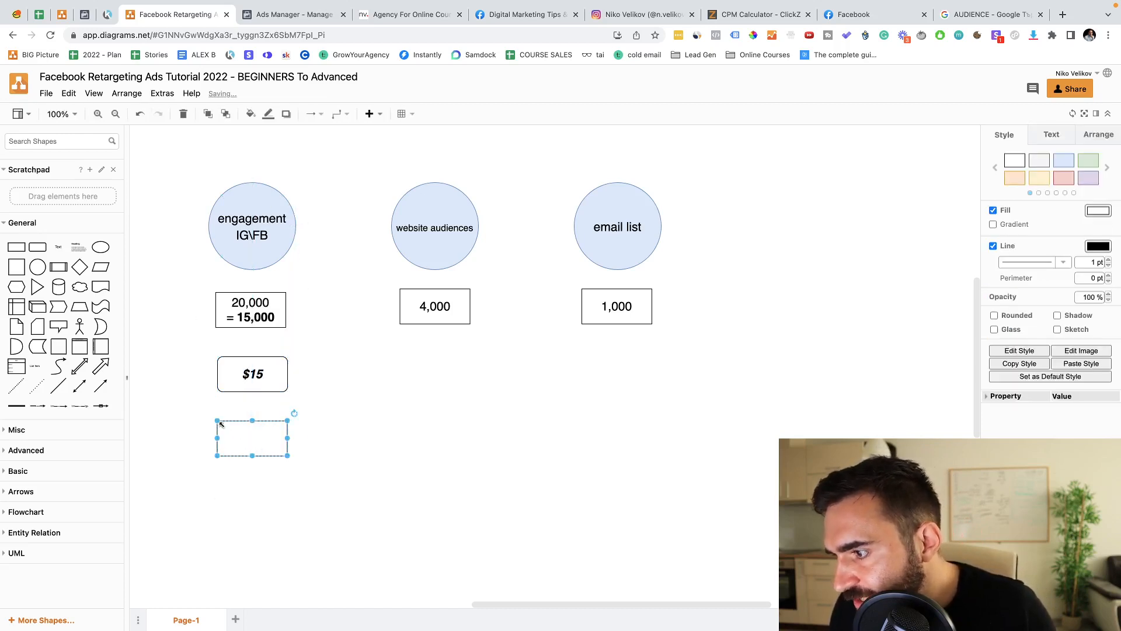
double_click(244, 438)
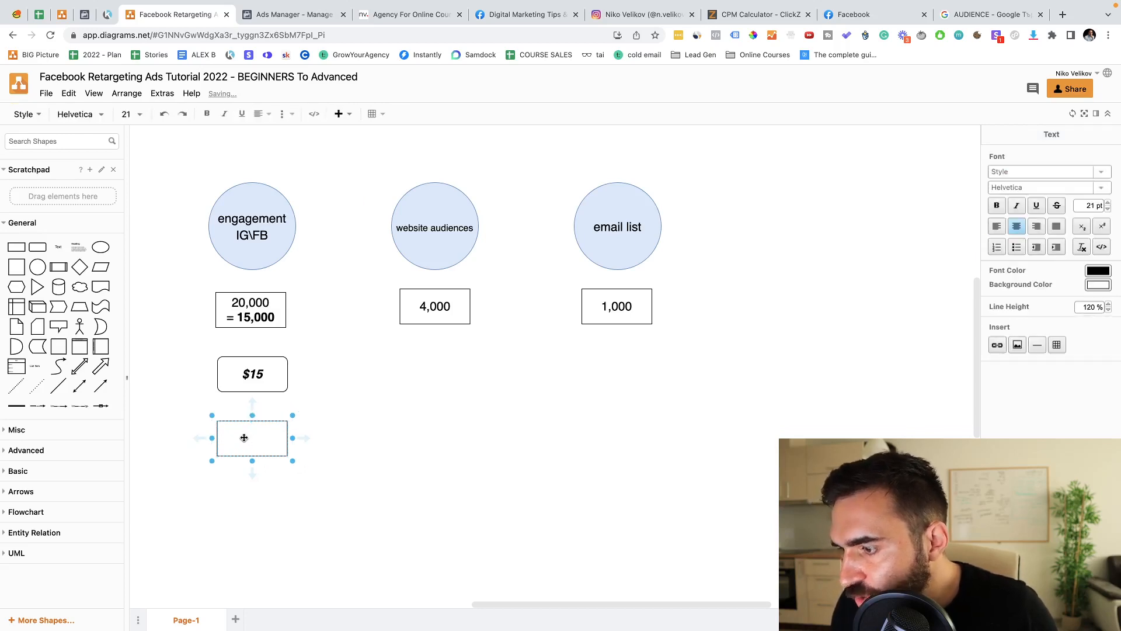
type("44")
key("BackSpace")
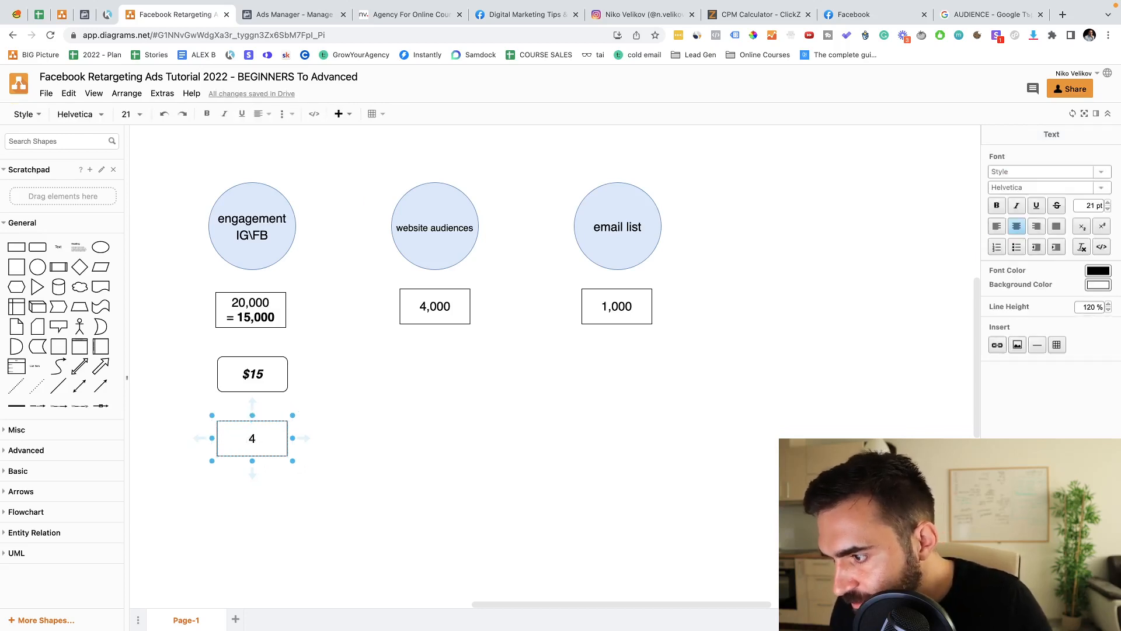
type("$15")
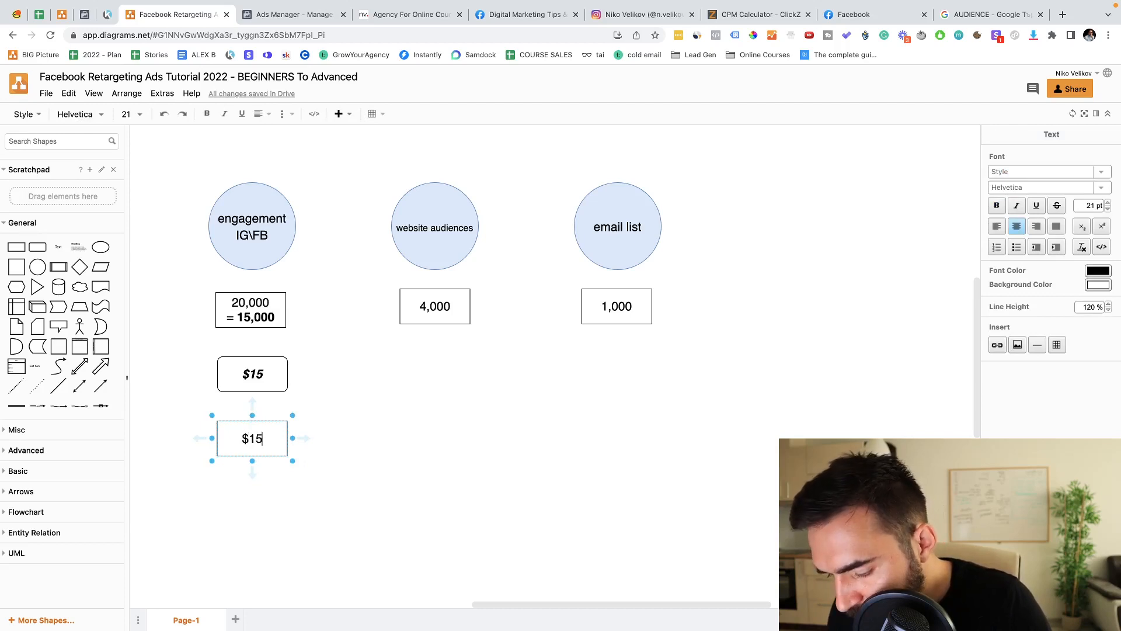
type("x4")
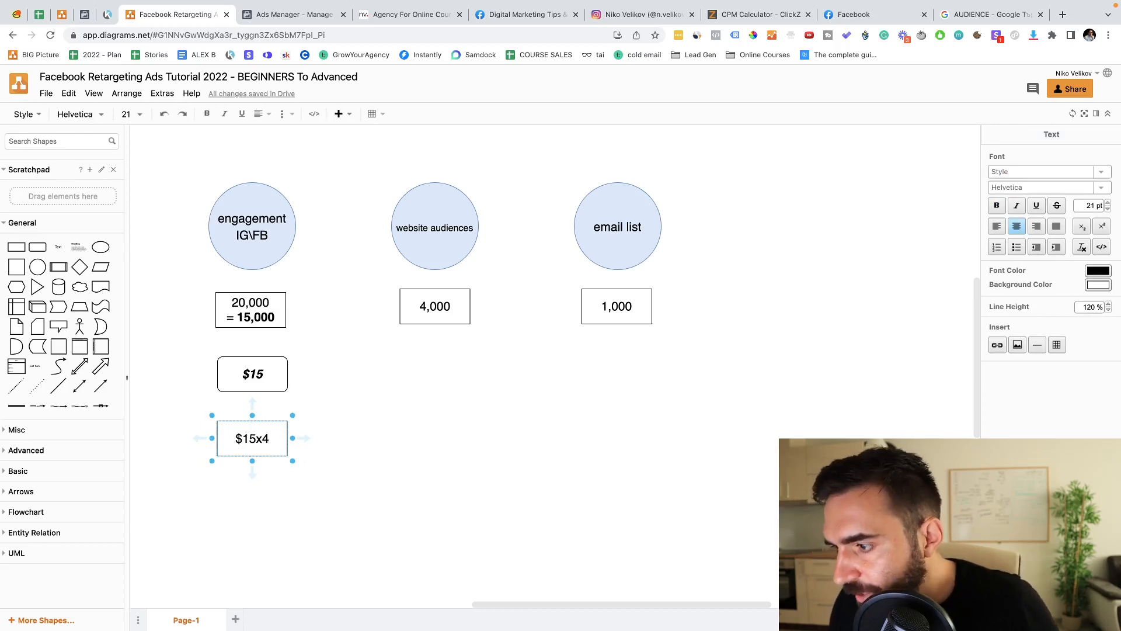
type(" =")
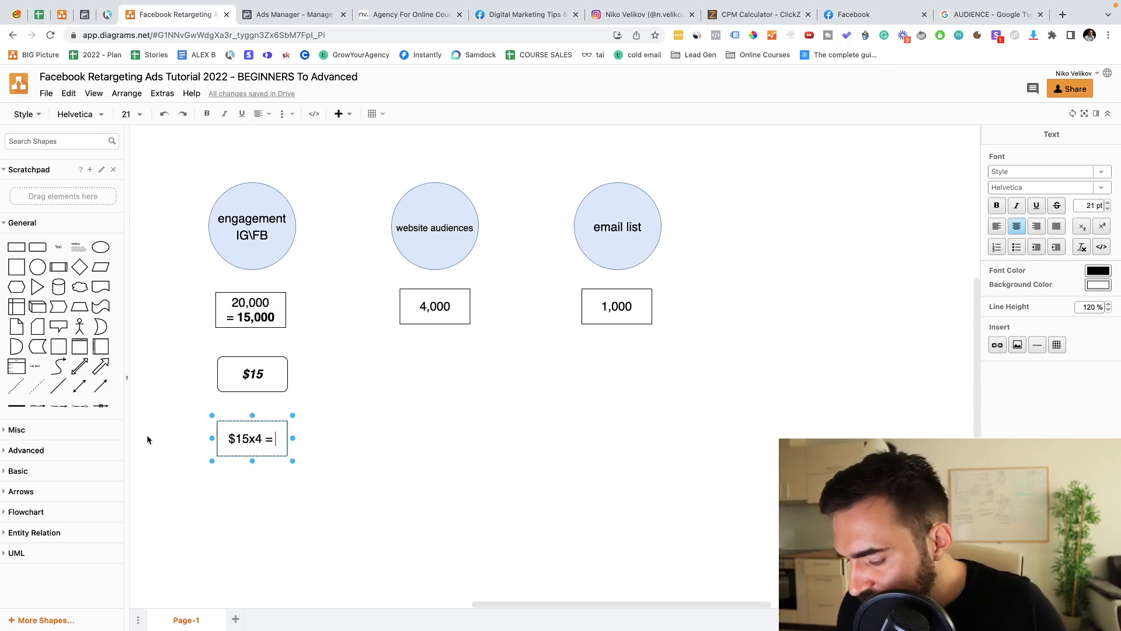
type(" $60")
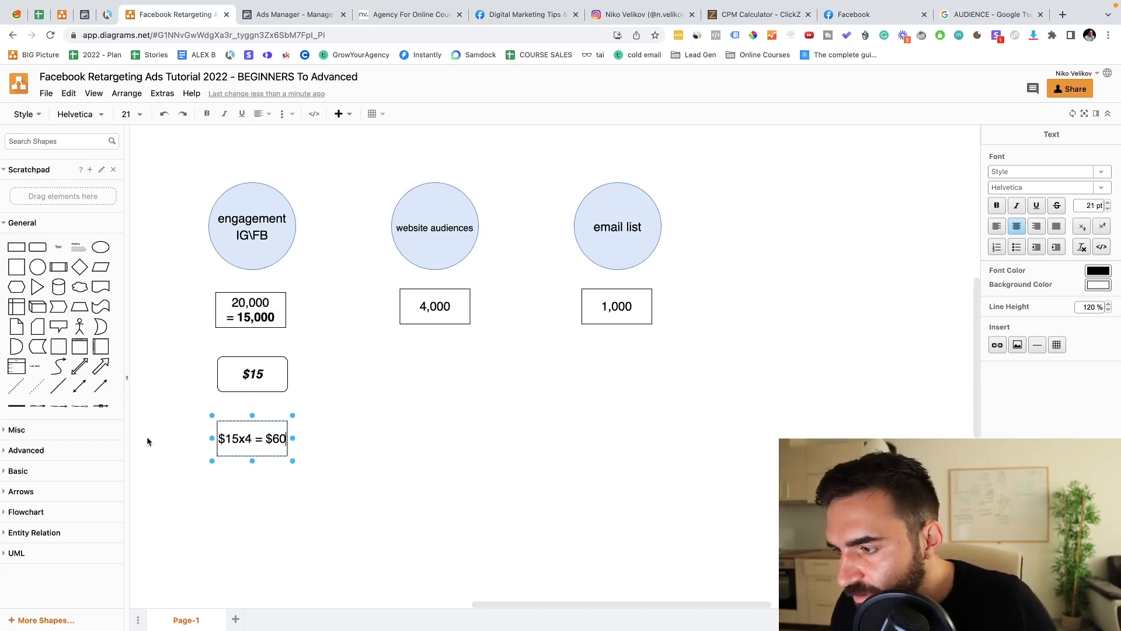
left_click(215, 522)
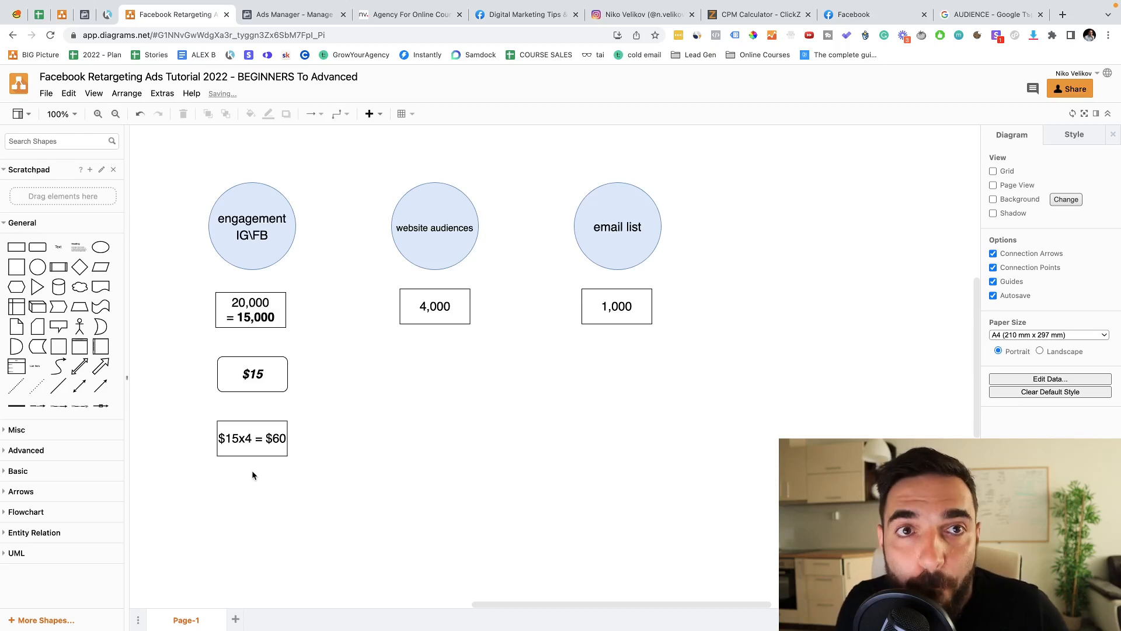
Step: Open the Calculator app and divide 60 by 30 to work out the daily budget
left_click(226, 205)
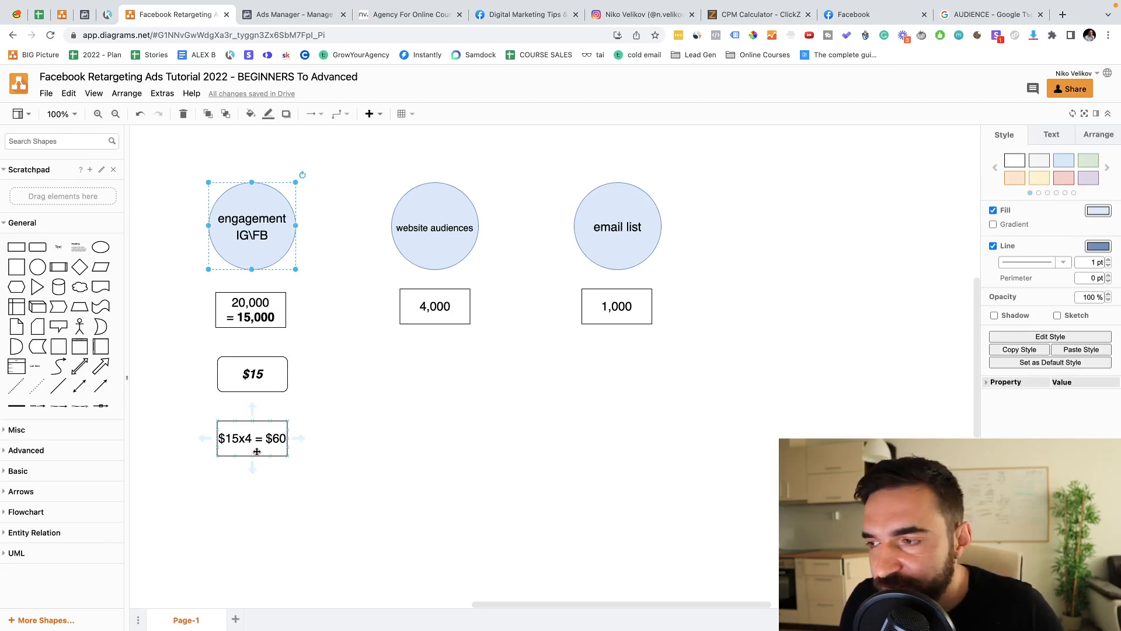
key("super+space")
type("calc")
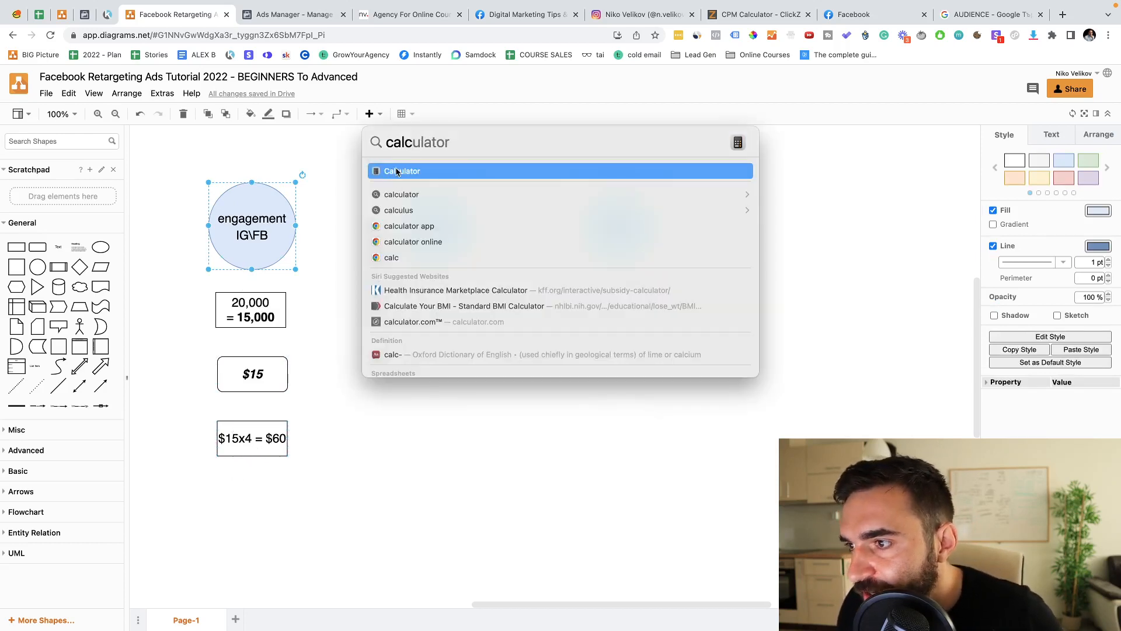
left_click(397, 171)
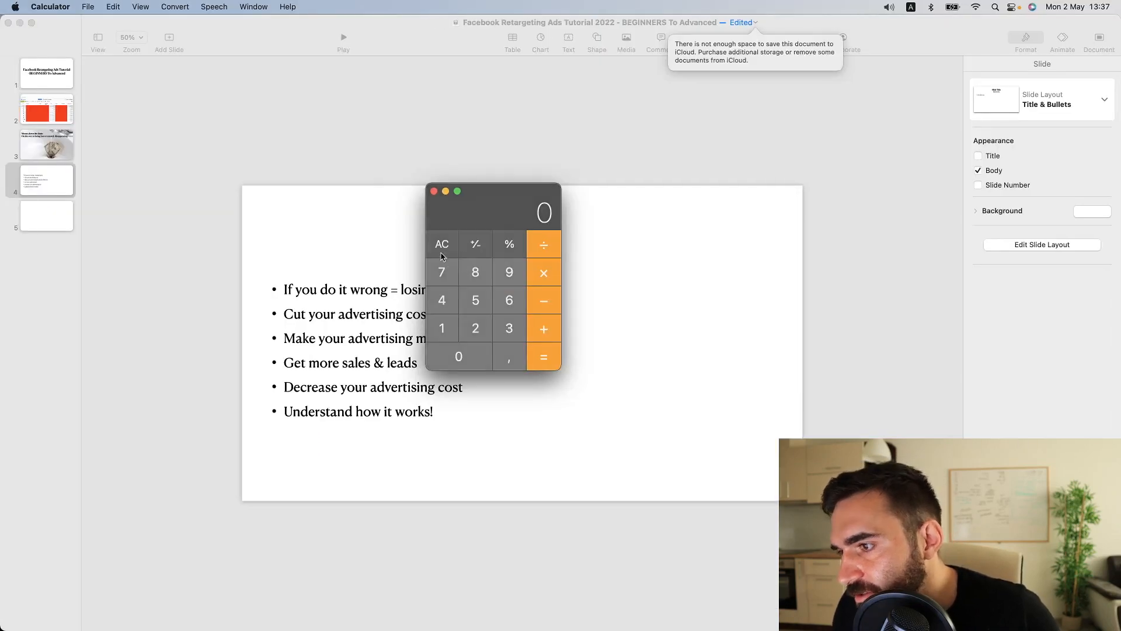
left_click(507, 302)
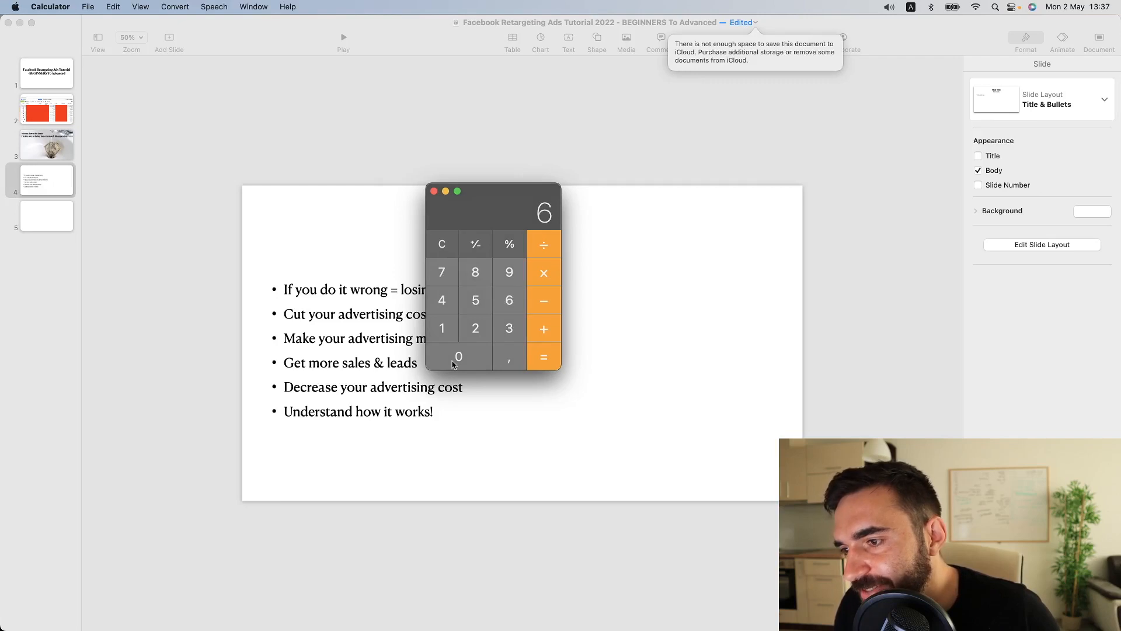
key("0")
left_click(542, 255)
left_click(508, 325)
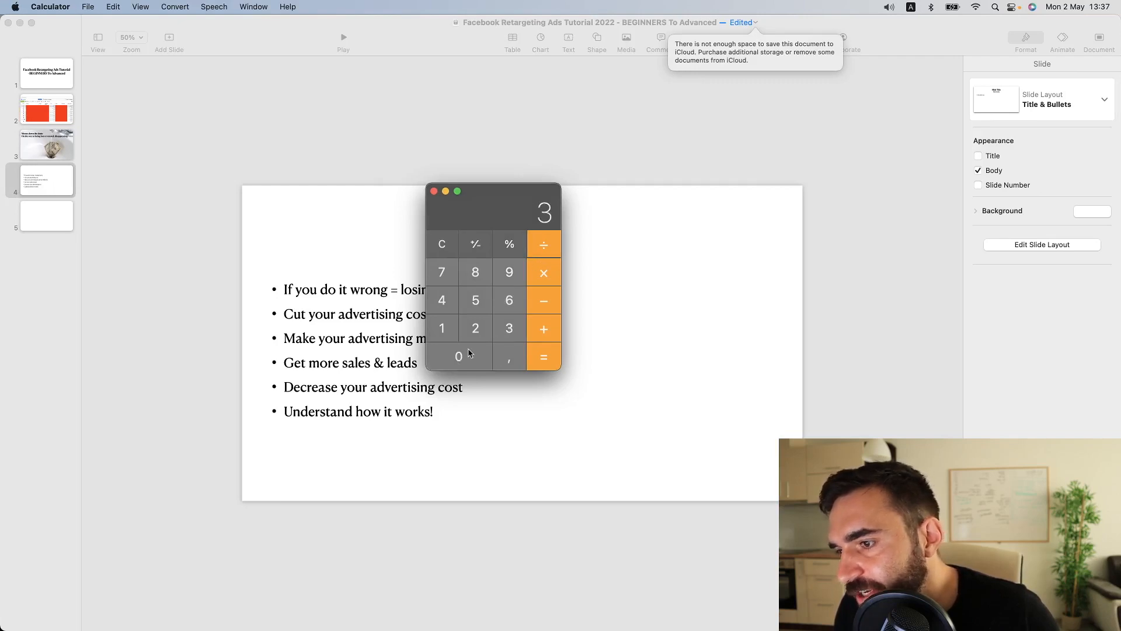
left_click(461, 356)
left_click(546, 362)
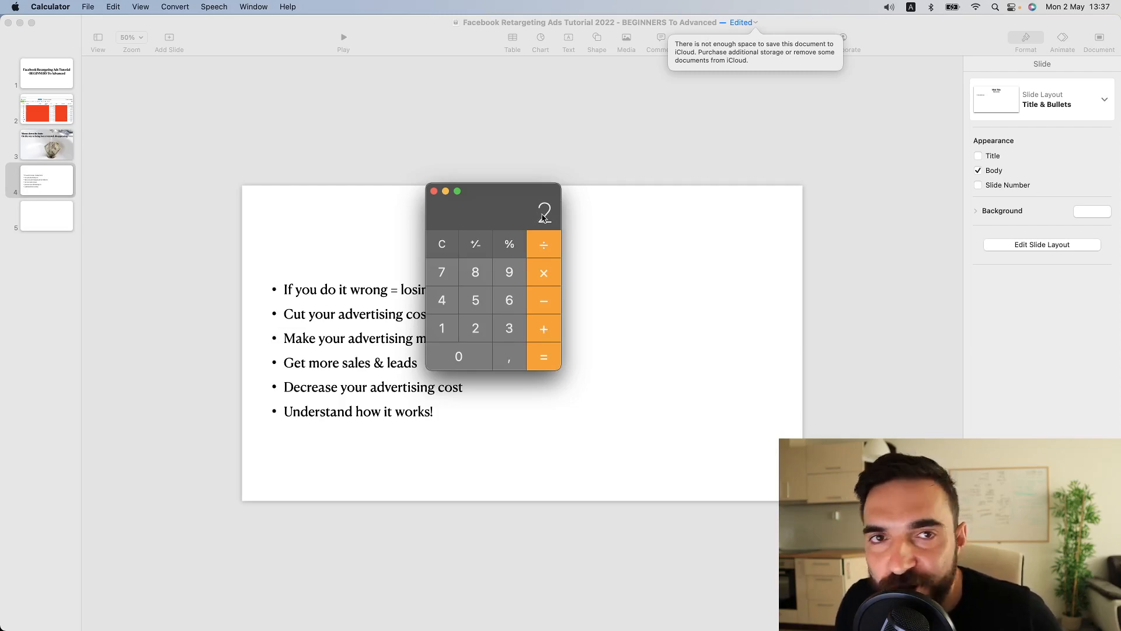
Step: Return to the diagrams.net diagram and place a copy of the "$15x4 = $60" box directly below it
key("ctrl+Up")
left_click(492, 48)
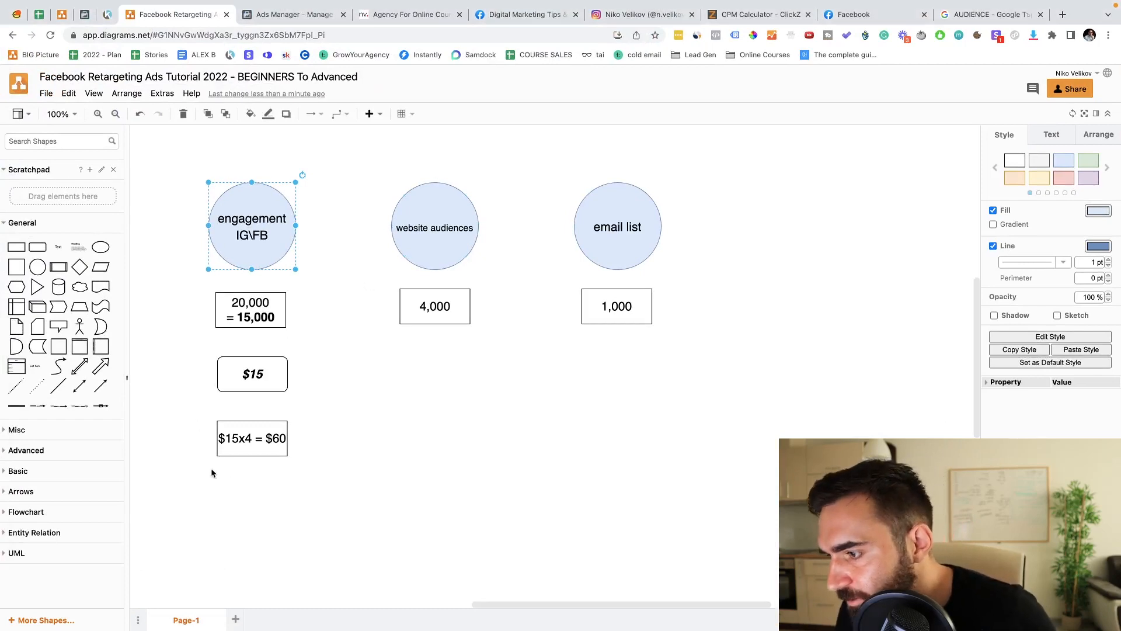
left_click(245, 458)
left_click(252, 452)
left_click_drag(252, 453, 250, 496)
Step: Replace the copied box's text with "$2 per day to reach the audience 4 times"
double_click(250, 495)
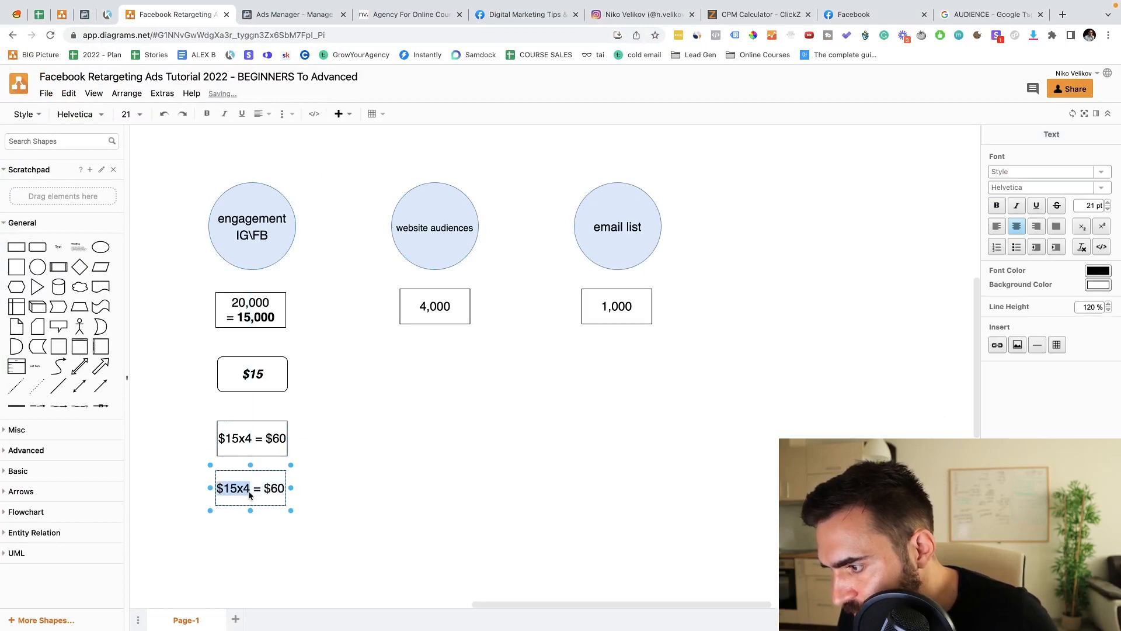
triple_click(255, 495)
key("BackSpace")
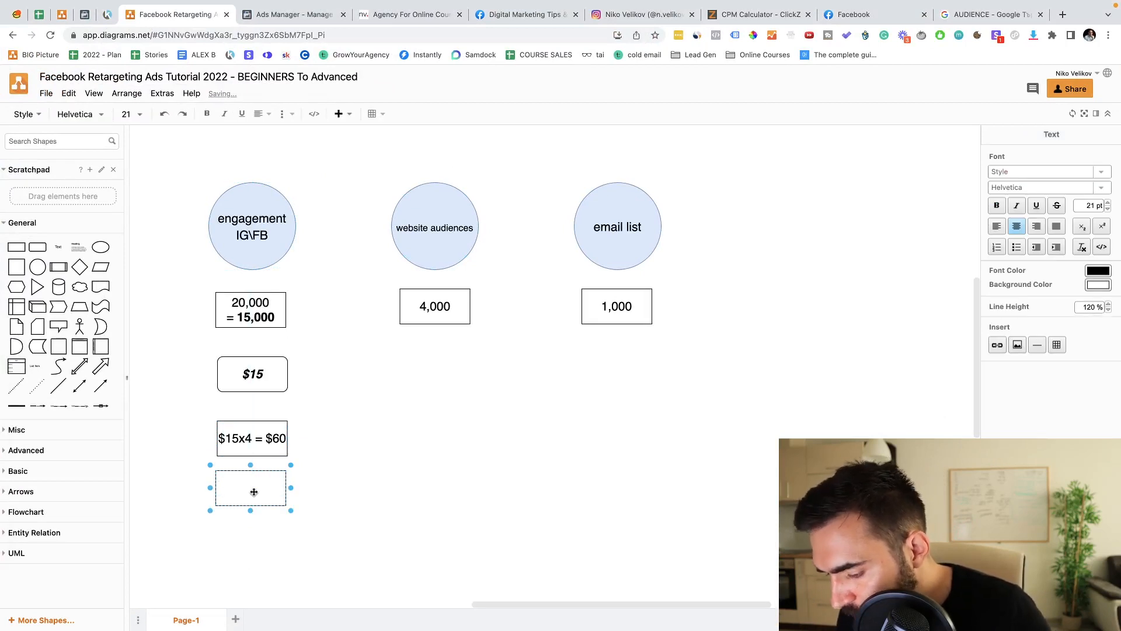
type("$2 per day")
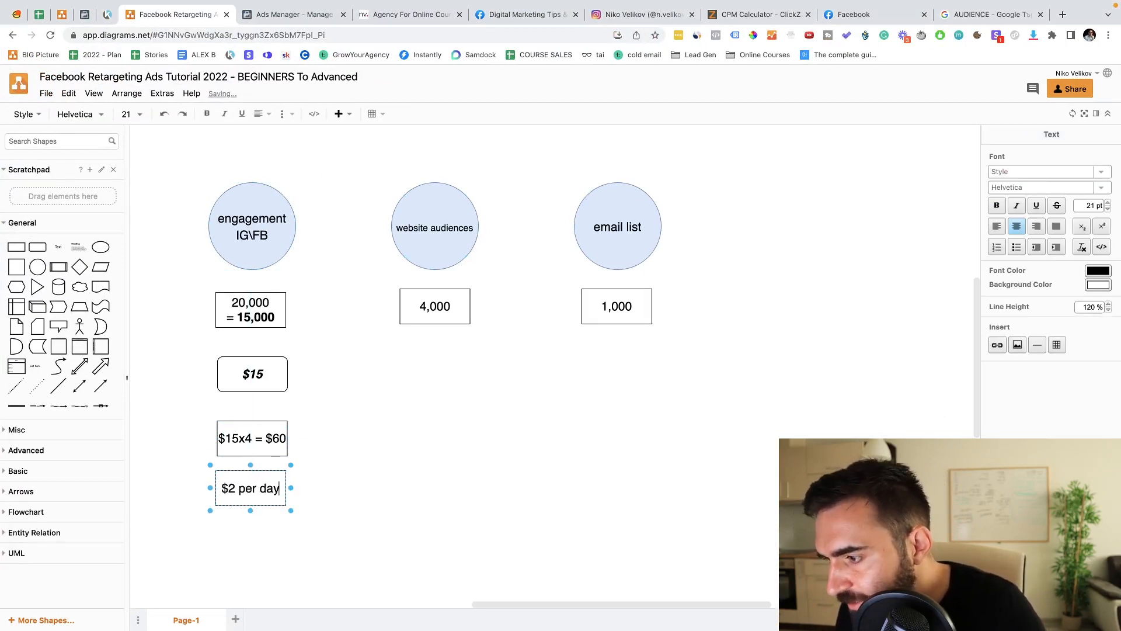
type(" to ")
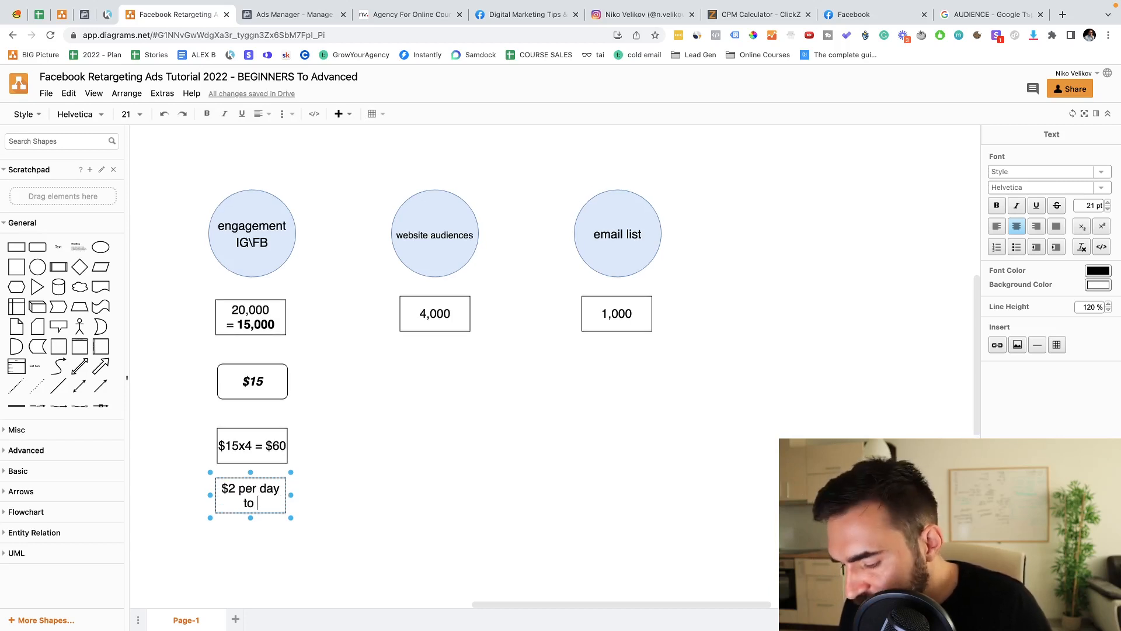
type("reac")
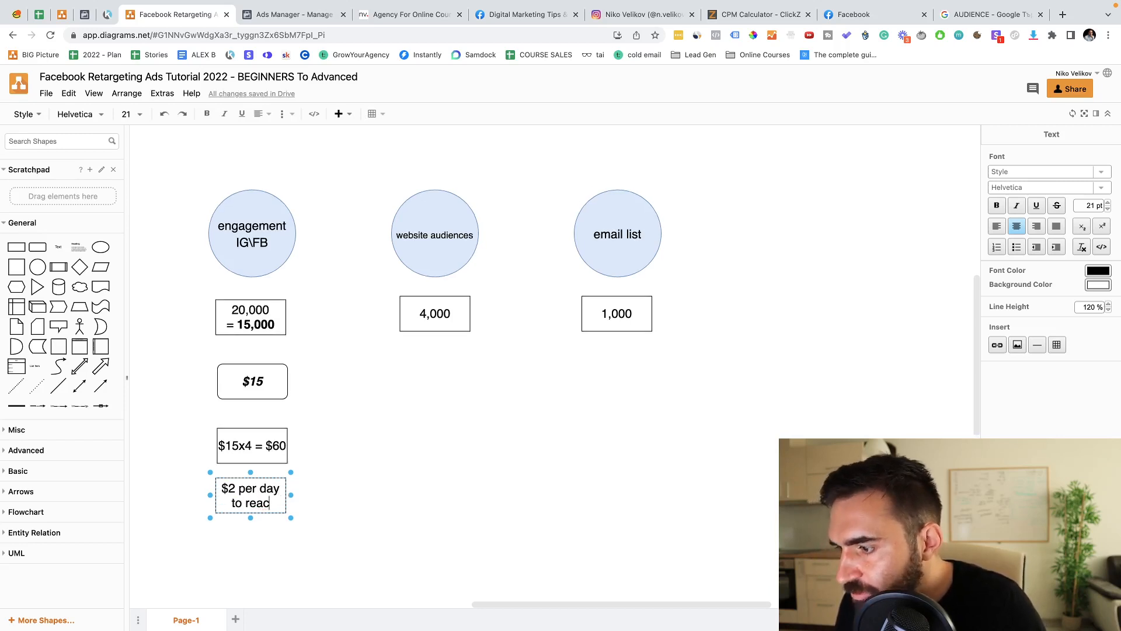
type("h the audience ")
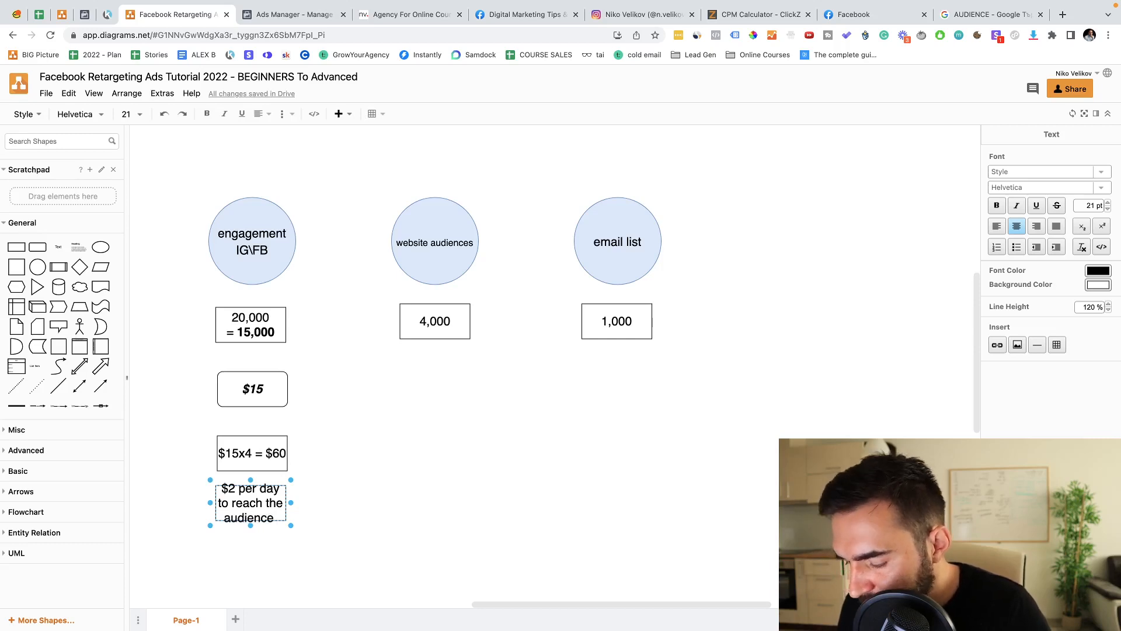
type("4 times")
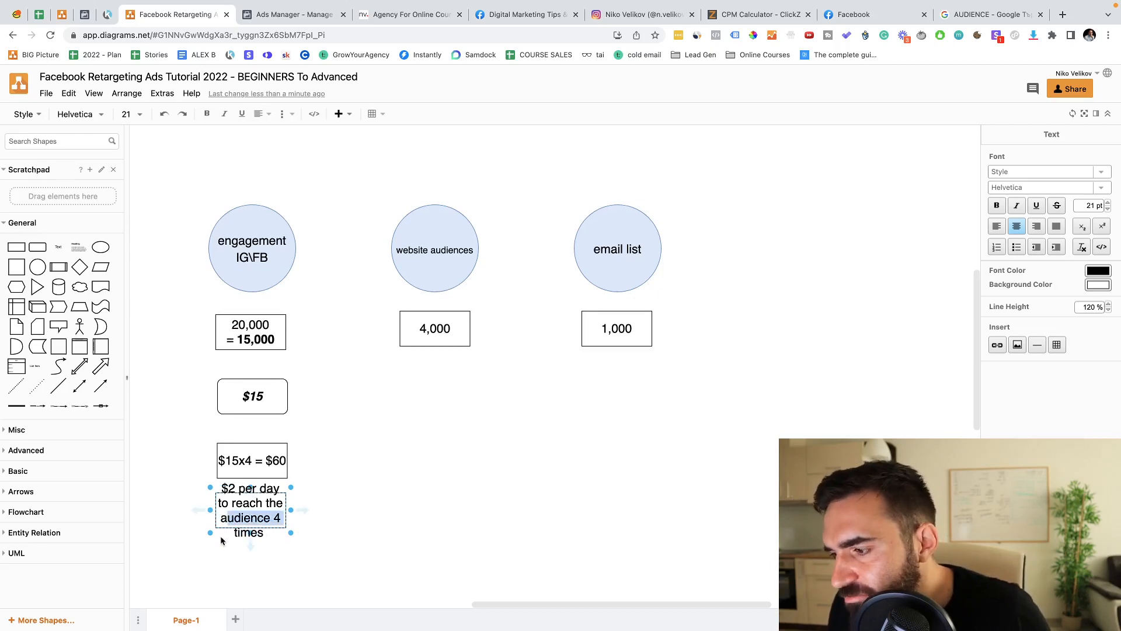
Step: Enlarge the "$2 per day" box so its text fits inside, keeping it below the "$15x4 = $60" box
left_click(282, 551)
left_click(276, 529)
left_click_drag(288, 532, 276, 568)
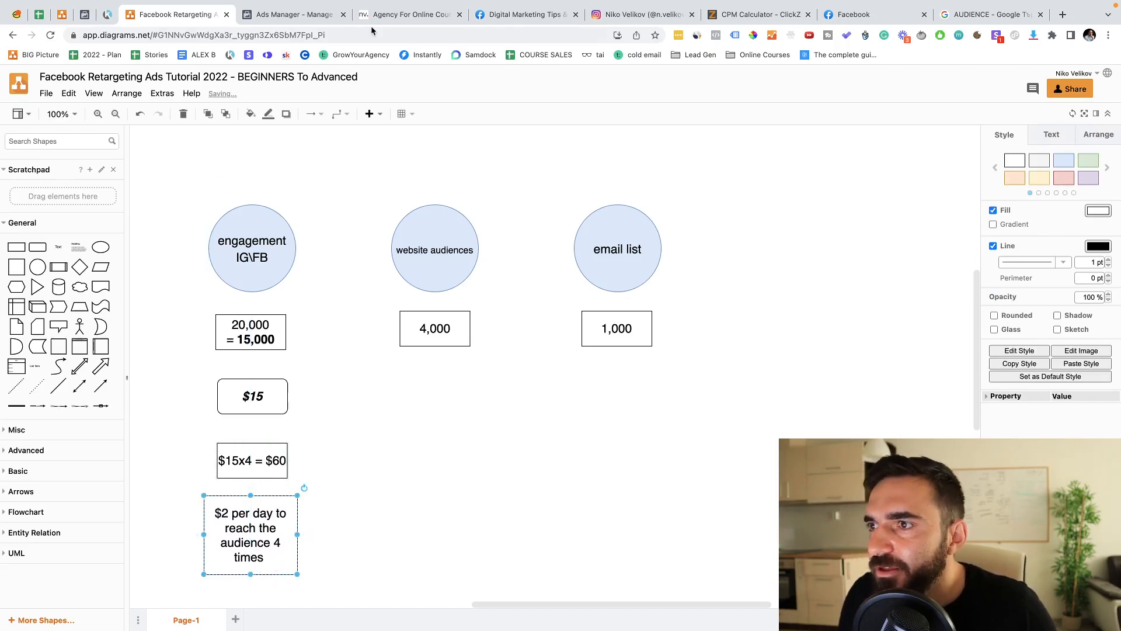
Step: Switch to Ads Manager, open the TEST REMARKETING ad sets, clear the ad set selection, and show the Performance columns
left_click(257, 14)
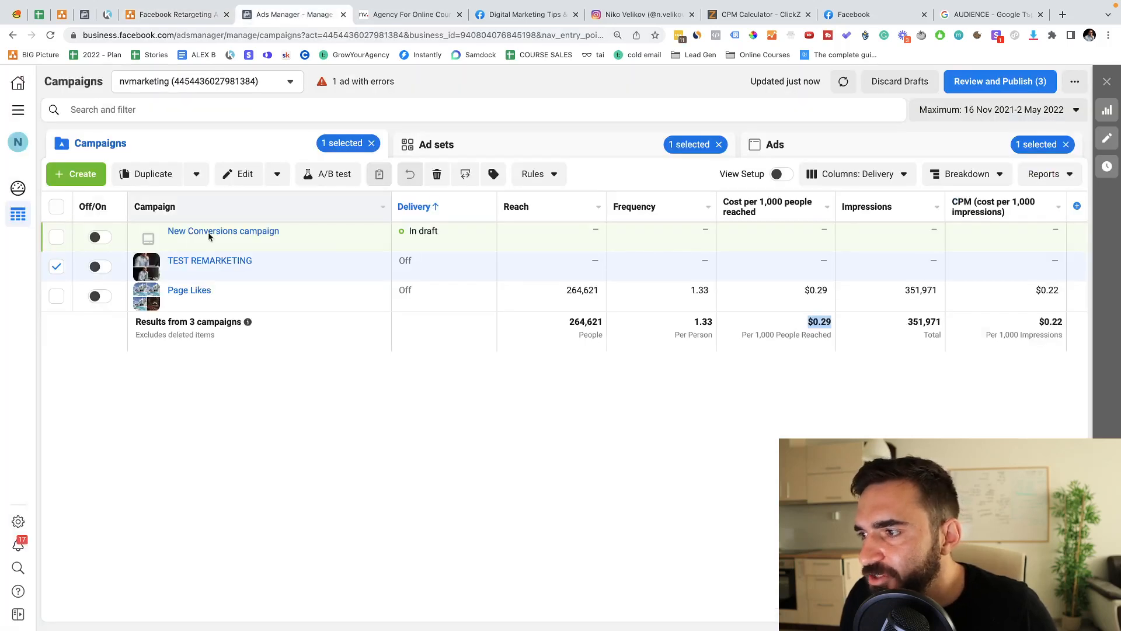
left_click(202, 261)
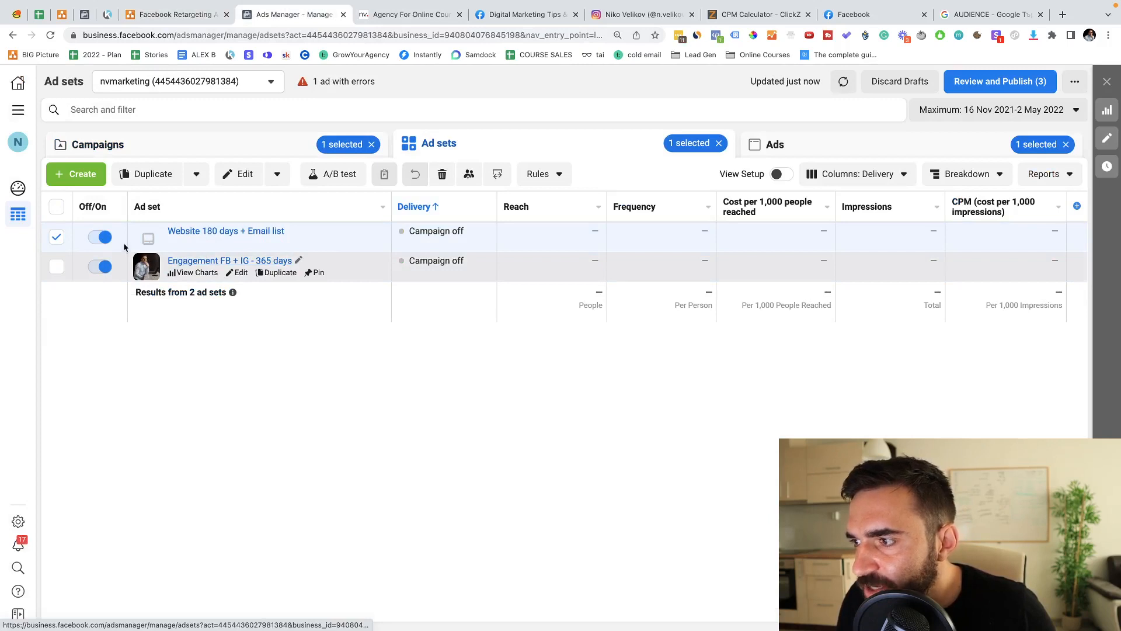
left_click(56, 237)
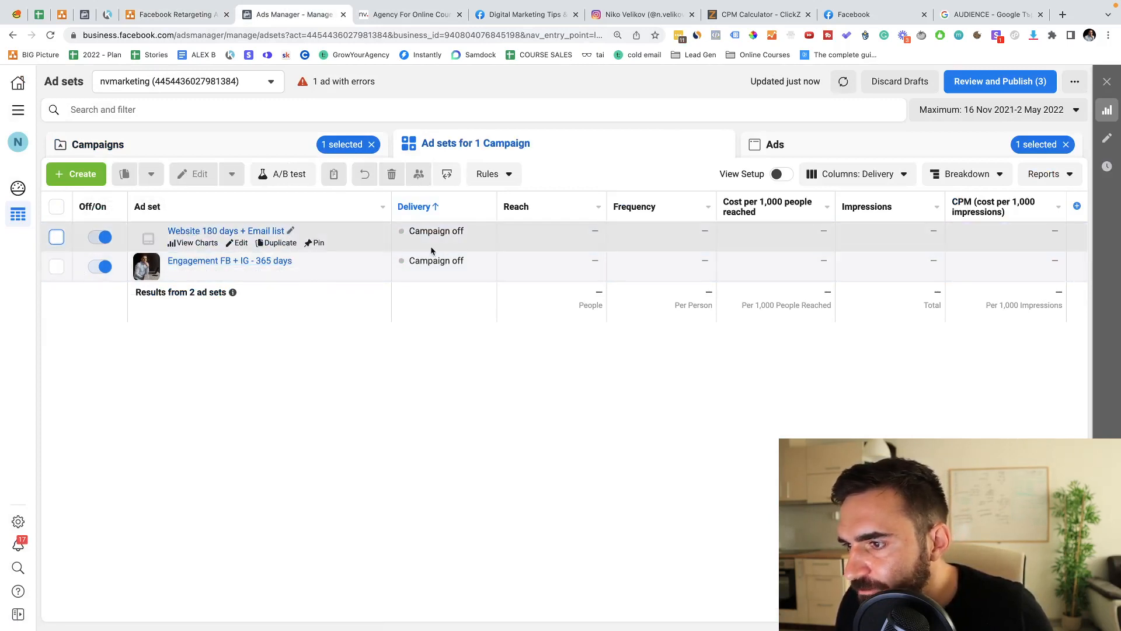
left_click(857, 173)
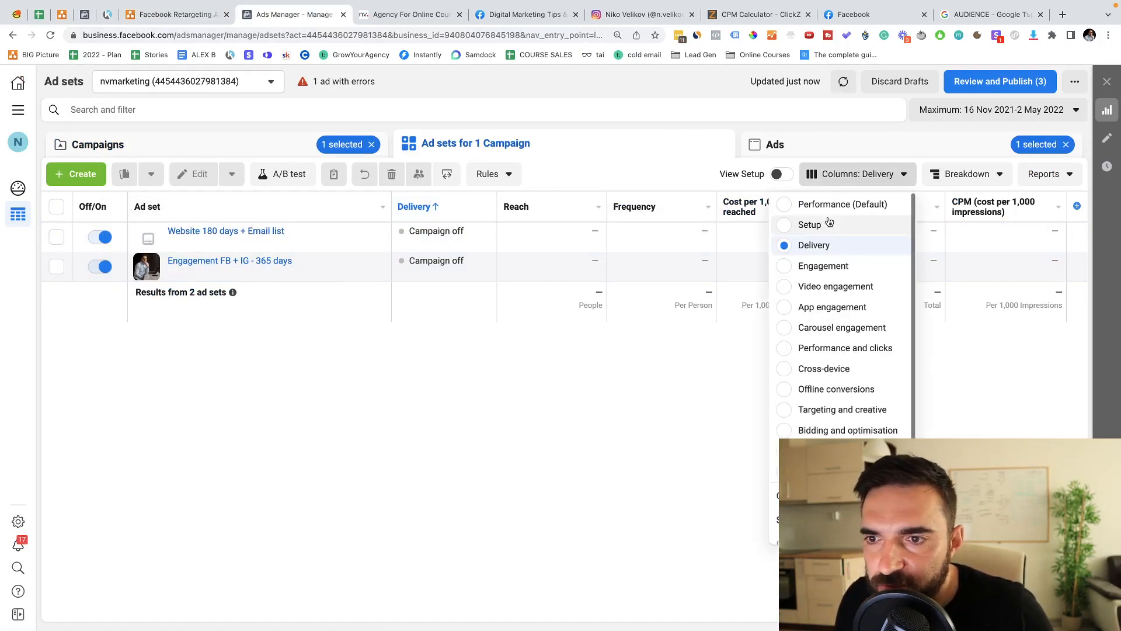
left_click(814, 203)
scroll(533, 269, "left", 5)
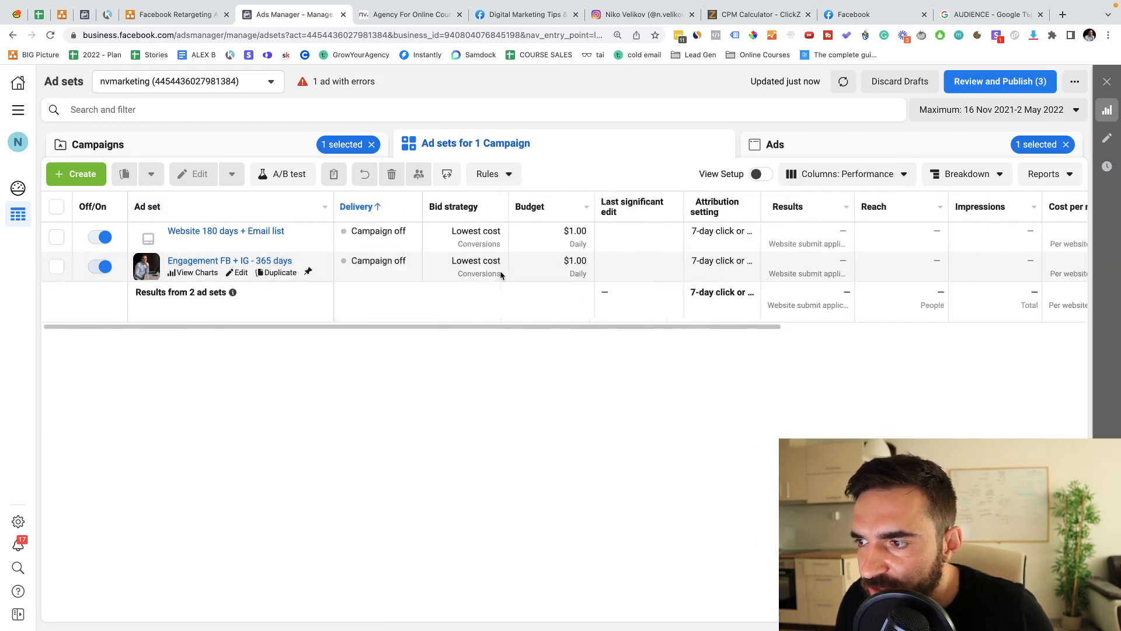
Step: Enter a daily budget of $2.00 for the Engagement FB + IG - 365 days ad set
left_click(520, 260)
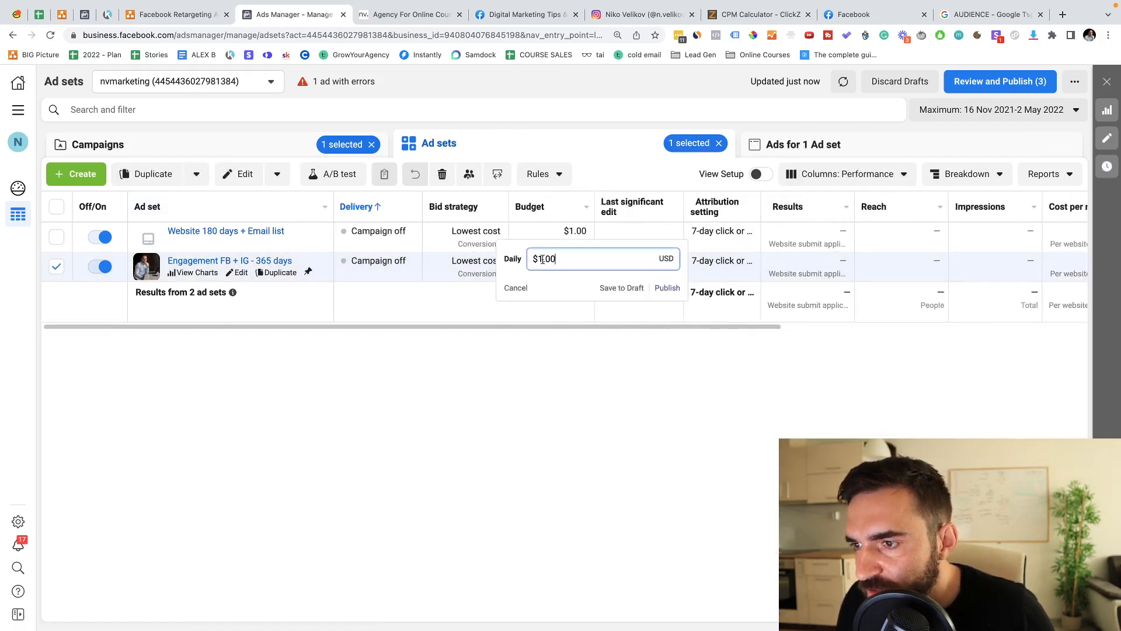
double_click(546, 258)
type("2")
left_click(570, 374)
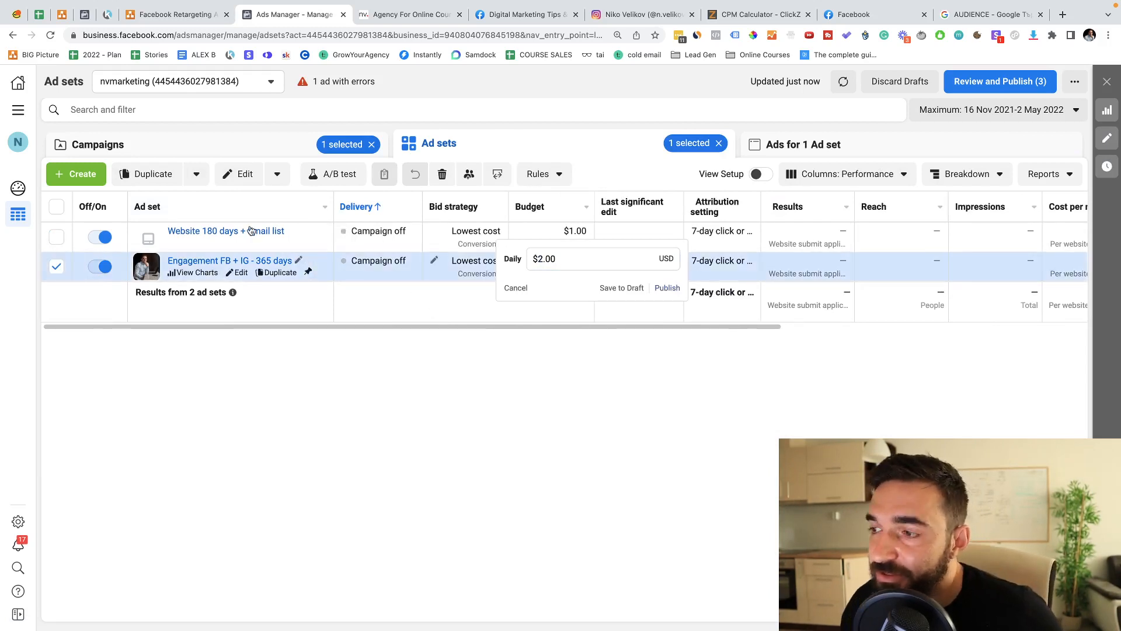
mouse_move(244, 231)
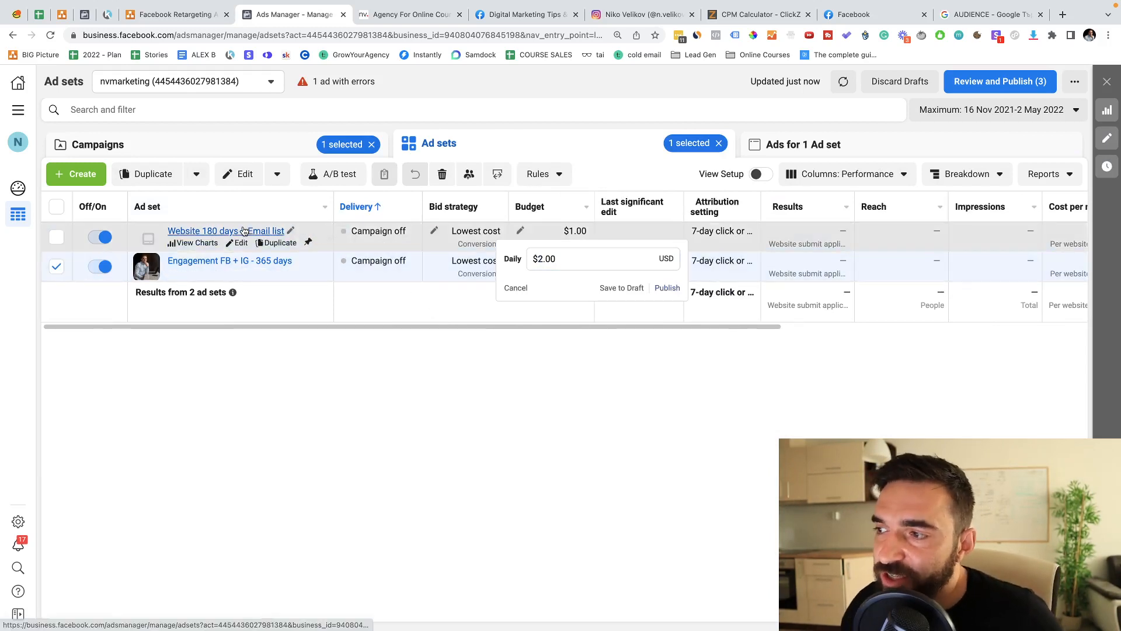
Step: Check the audience sizes in the diagram, then switch to the CPM Calculator and set the number of impressions to 5000
left_click(167, 18)
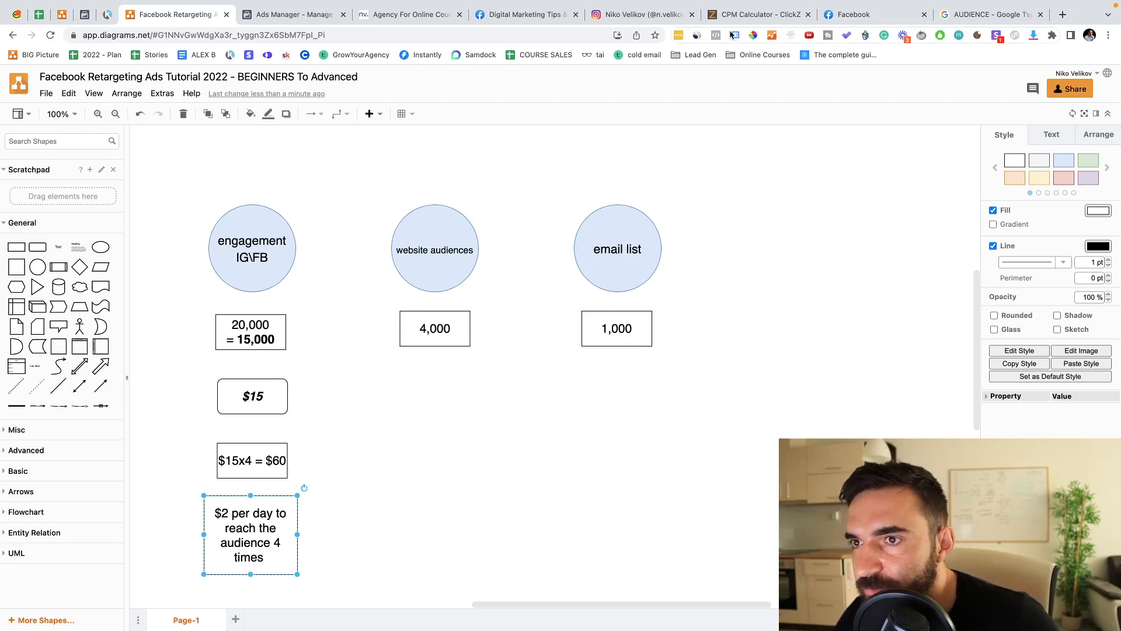
left_click(639, 14)
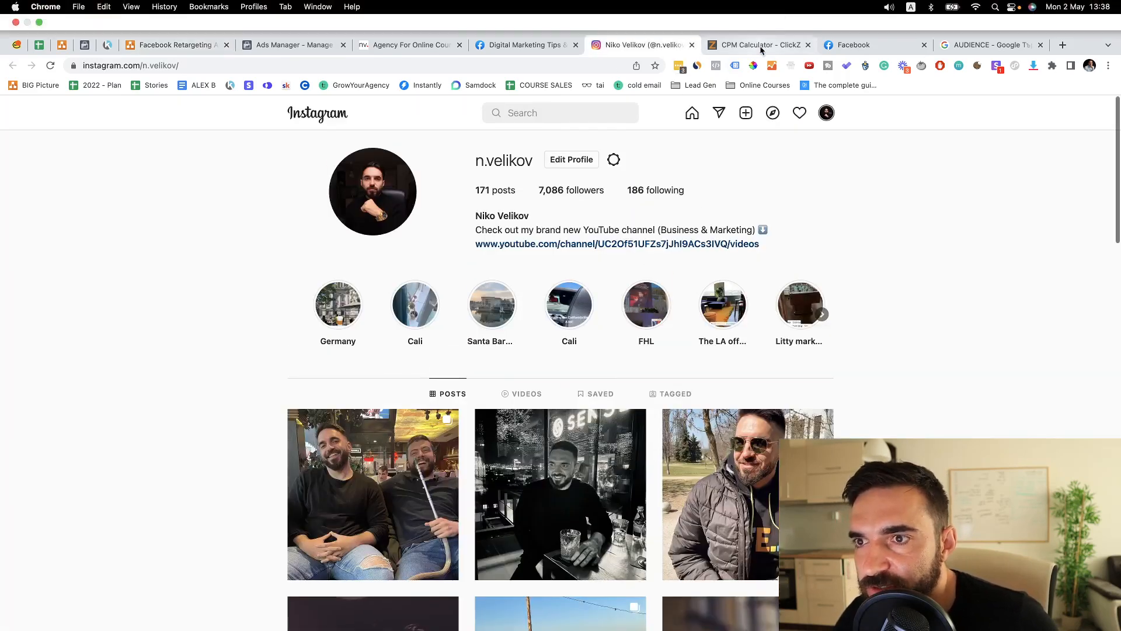
left_click(759, 45)
double_click(639, 465)
type("5000")
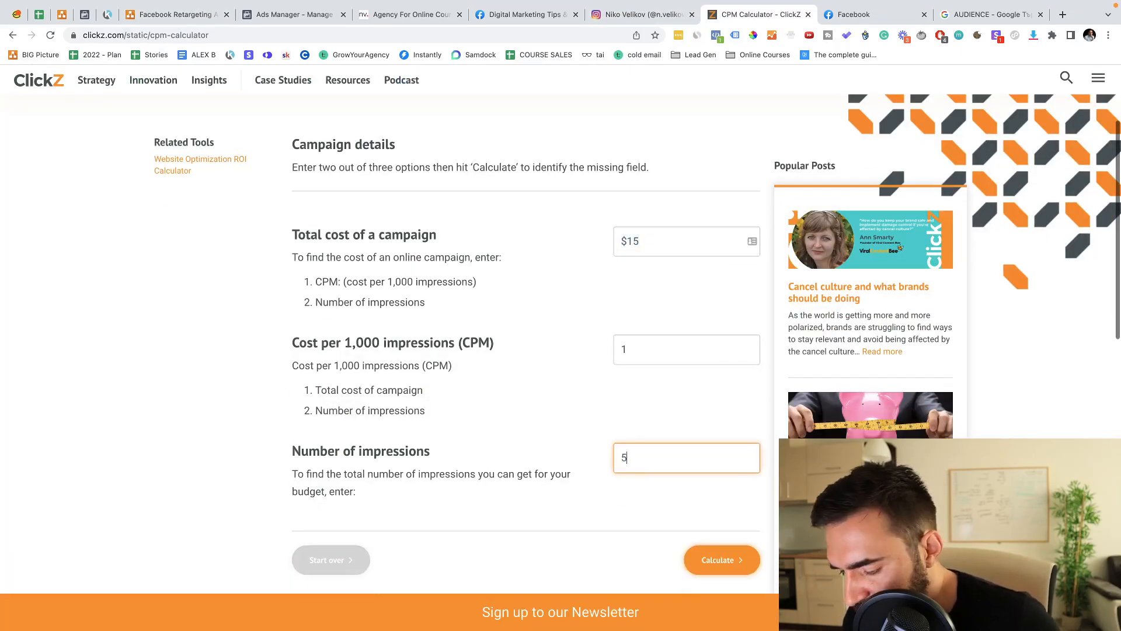
left_click(638, 508)
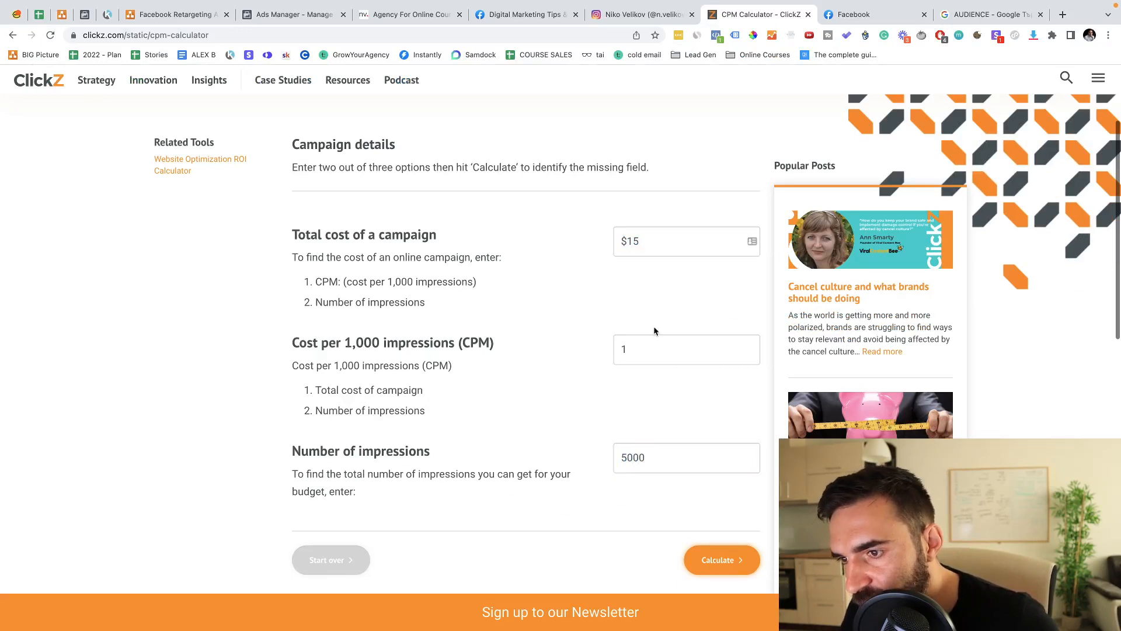
Step: Clear the cost per 1,000 impressions and total campaign cost values in the calculator
key("BackSpace")
left_click(633, 243)
key("BackSpace")
key("BackSpace")
key("BackSpace")
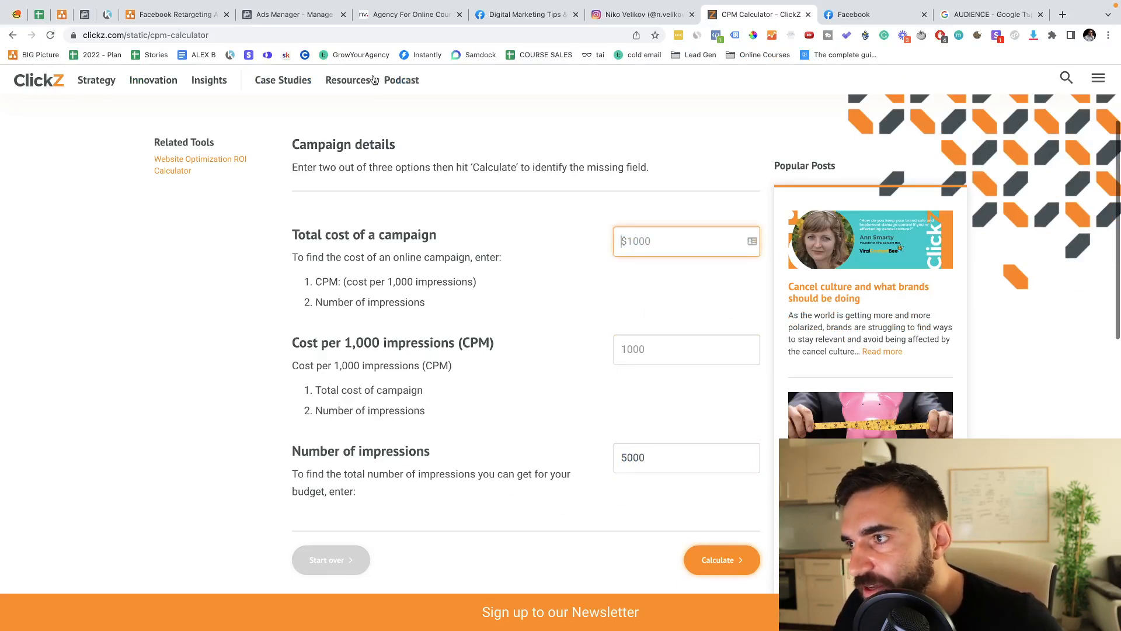
Step: Switch to Ads Manager, show the Delivery columns for the ad sets, and highlight the "Per 1,000 People Reached" label
left_click(242, 13)
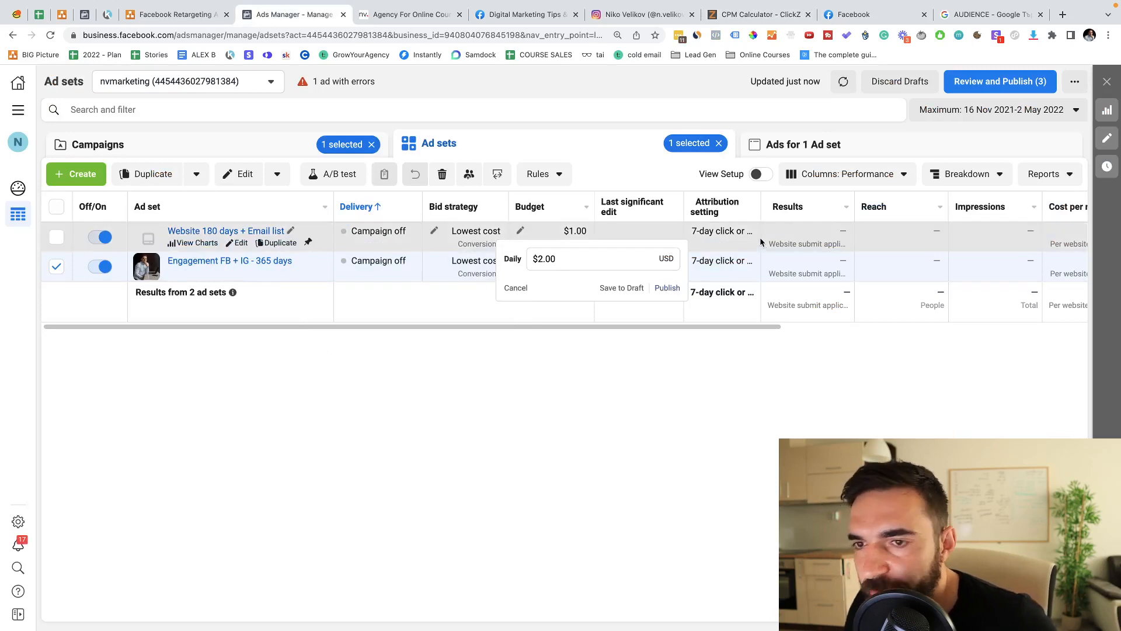
left_click(859, 177)
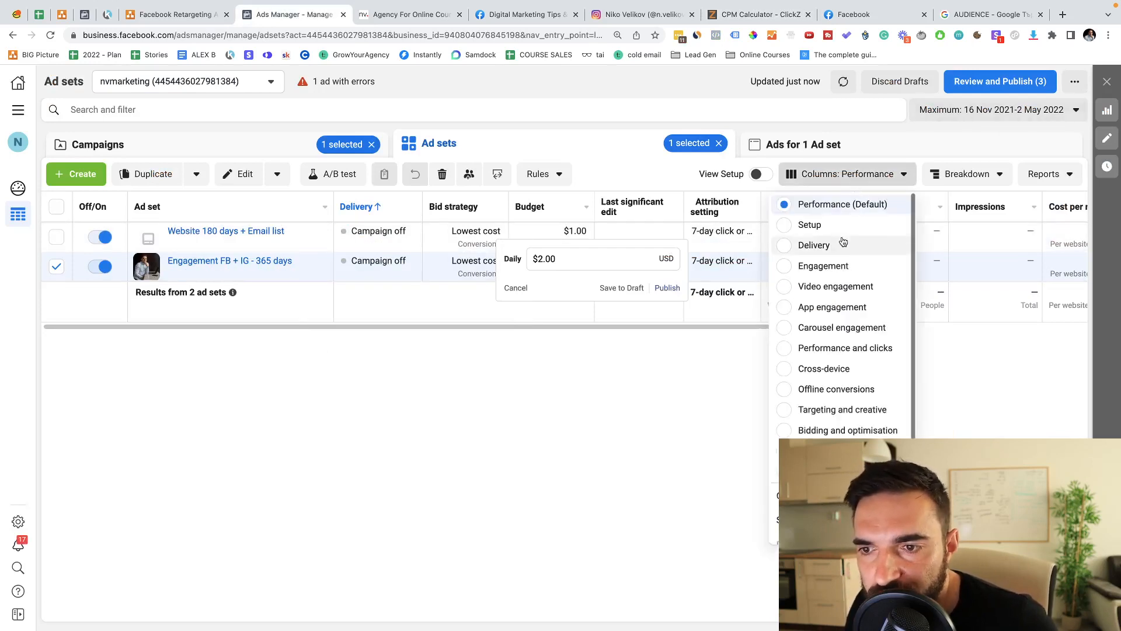
left_click(813, 245)
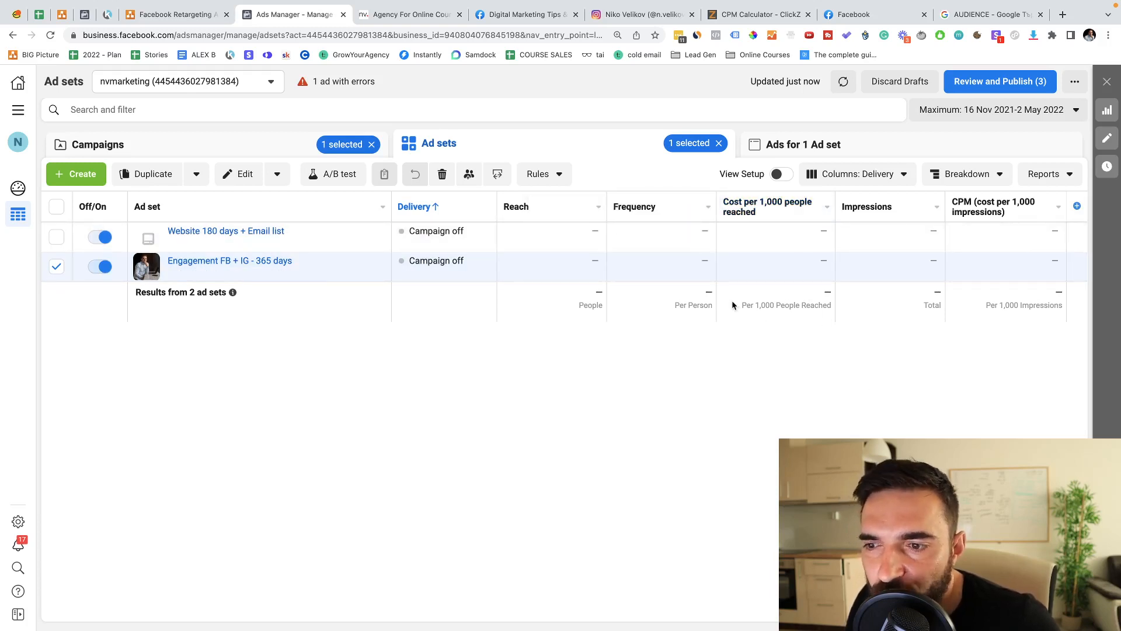
left_click_drag(733, 304, 824, 308)
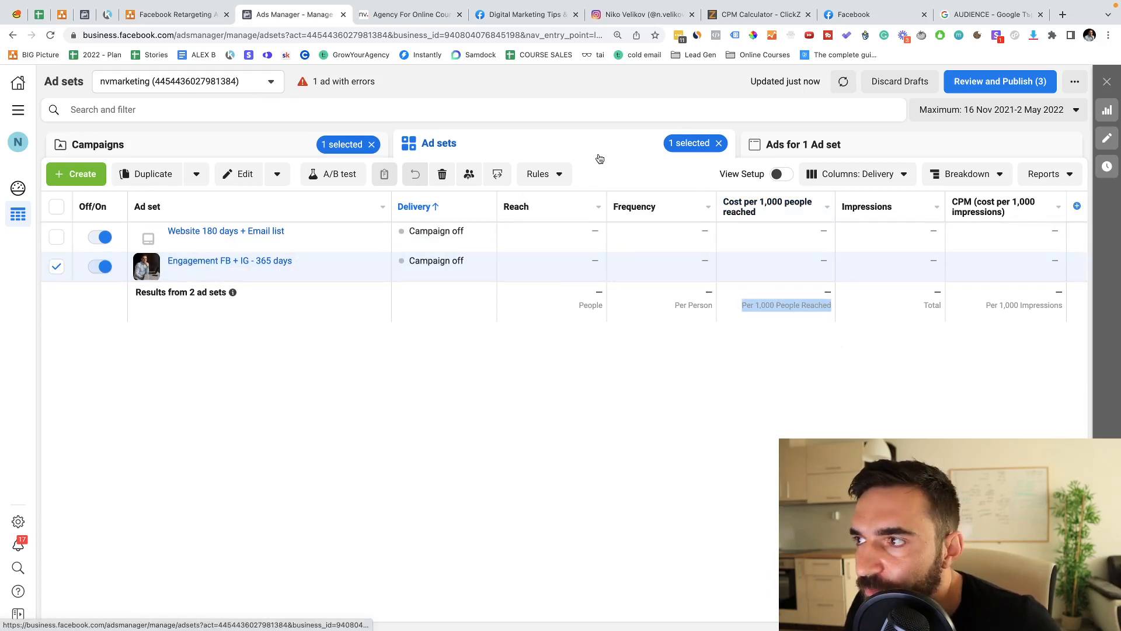
Step: Look back at the audience diagram, then return to the CPM Calculator and set the cost per 1,000 impressions to 25
left_click(181, 22)
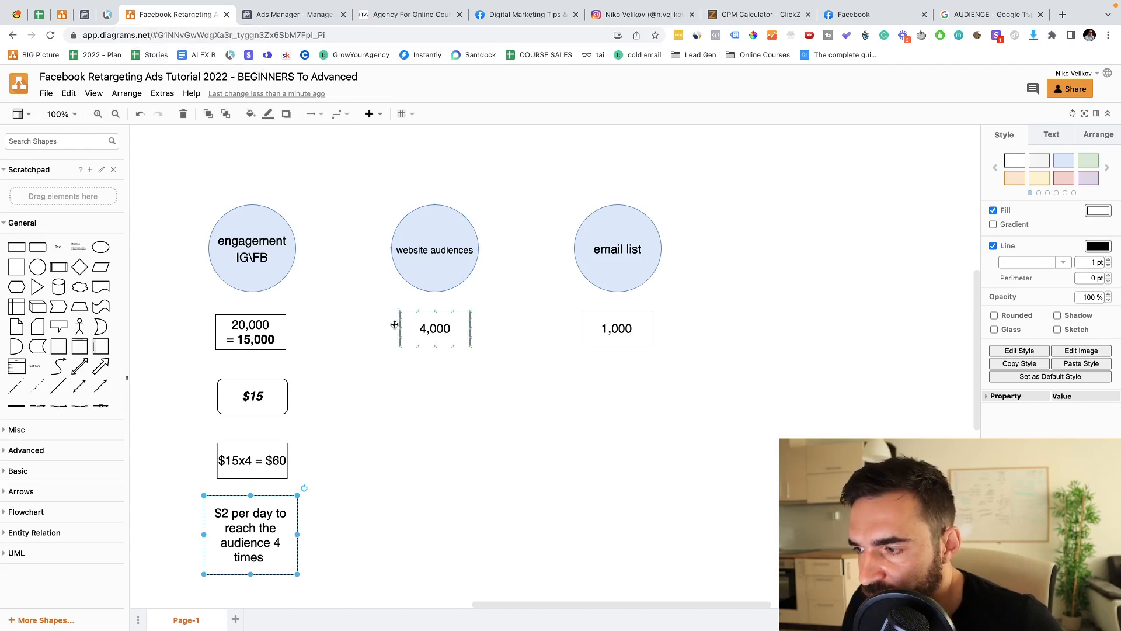
left_click(741, 16)
left_click(630, 354)
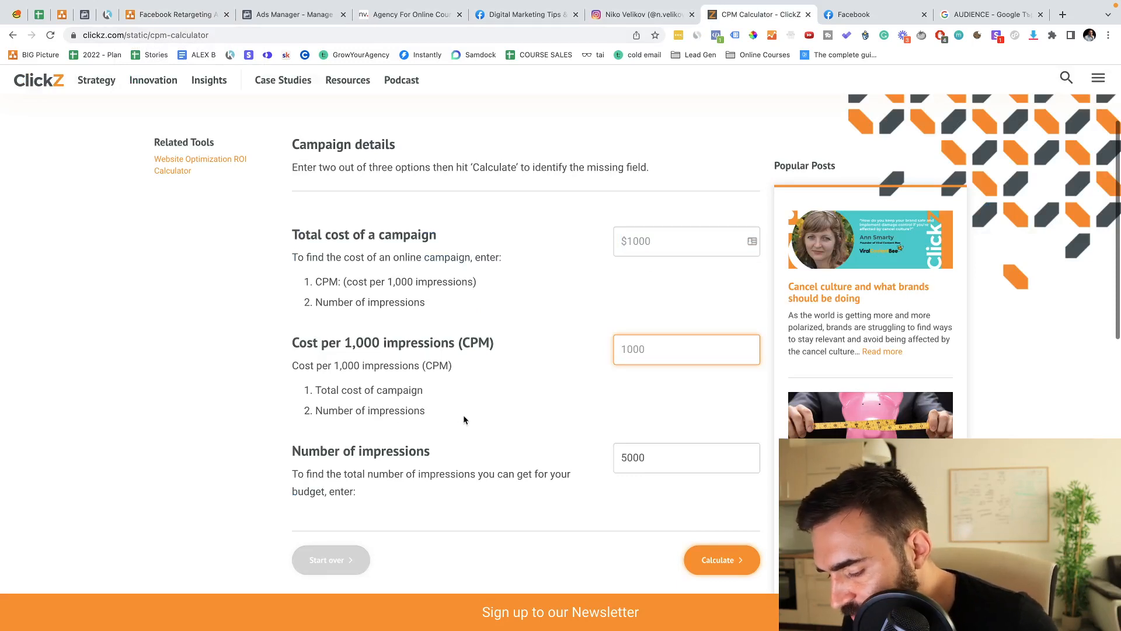
type("25")
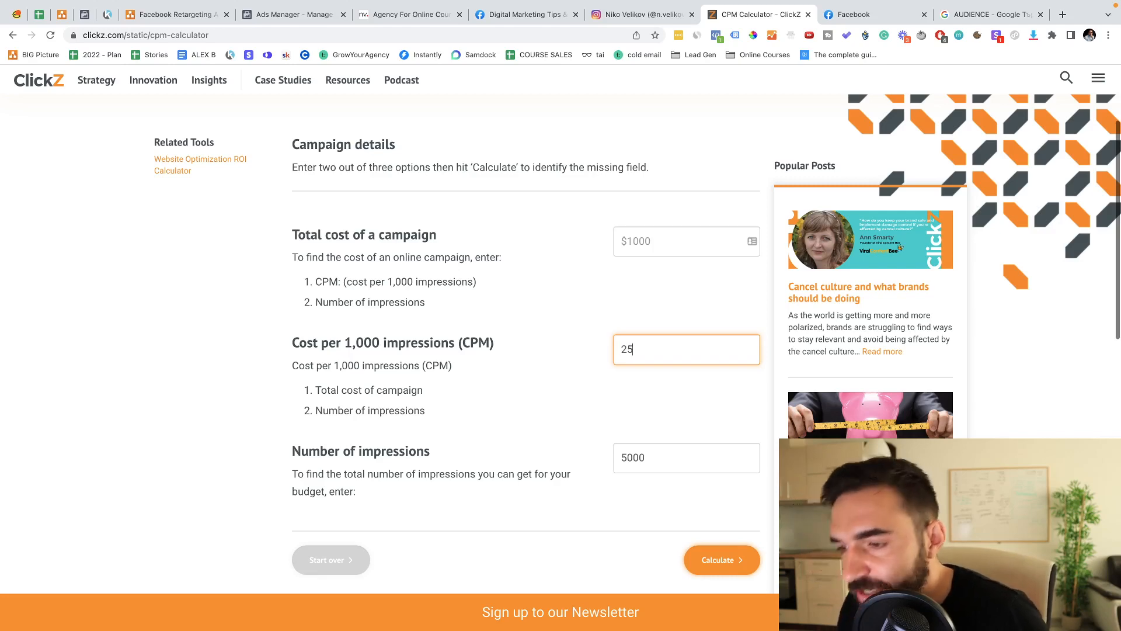
scroll(502, 454, "up", 2)
left_click(517, 425)
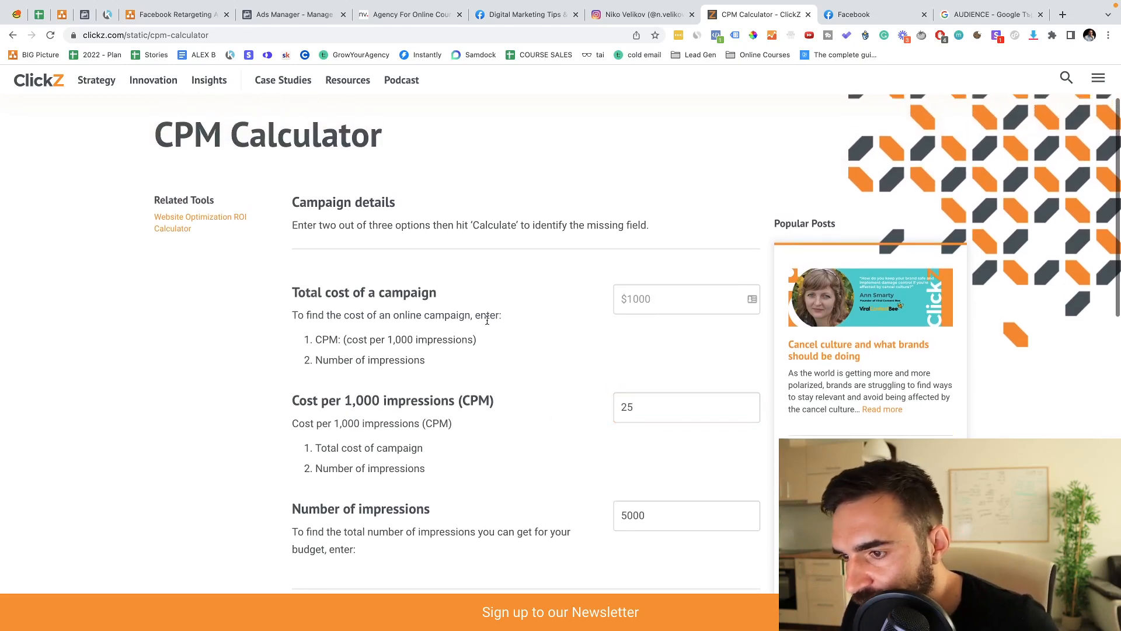
Step: Calculate the total campaign cost from the entered CPM and impressions, and select the resulting amount
scroll(478, 306, "down", 1)
scroll(478, 305, "down", 2)
left_click(719, 449)
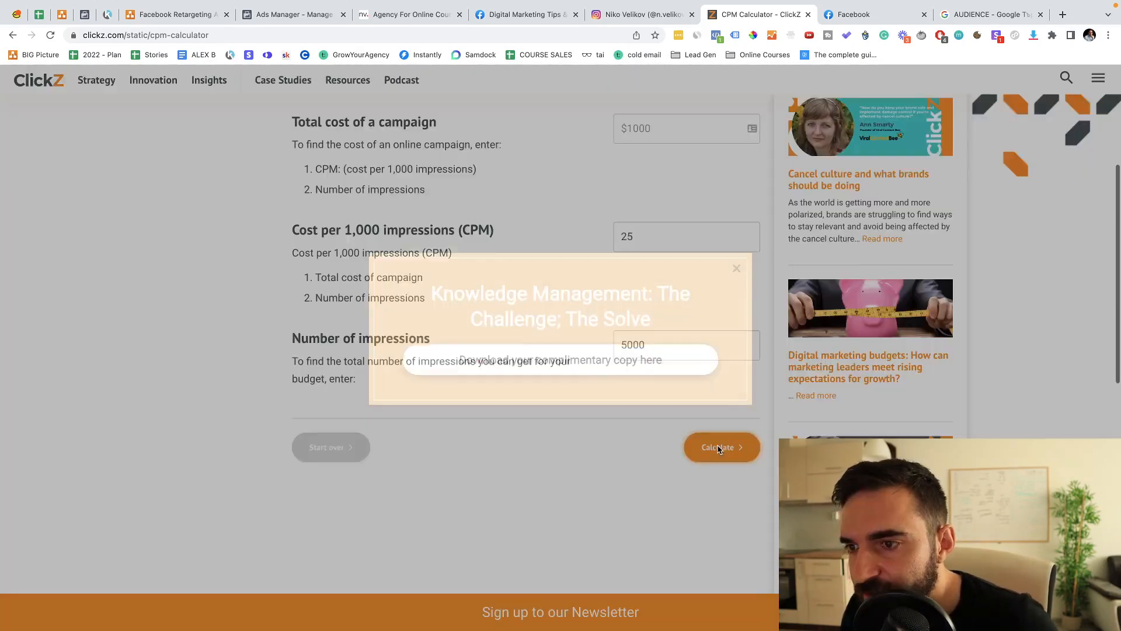
left_click(720, 447)
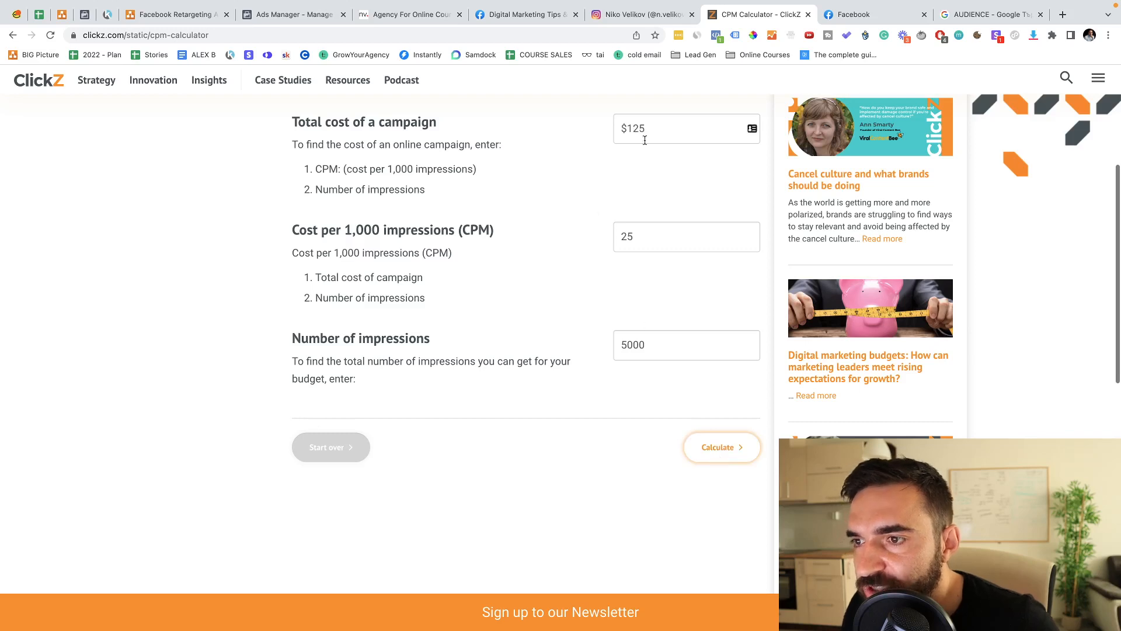
scroll(621, 128, "down", 1)
double_click(621, 131)
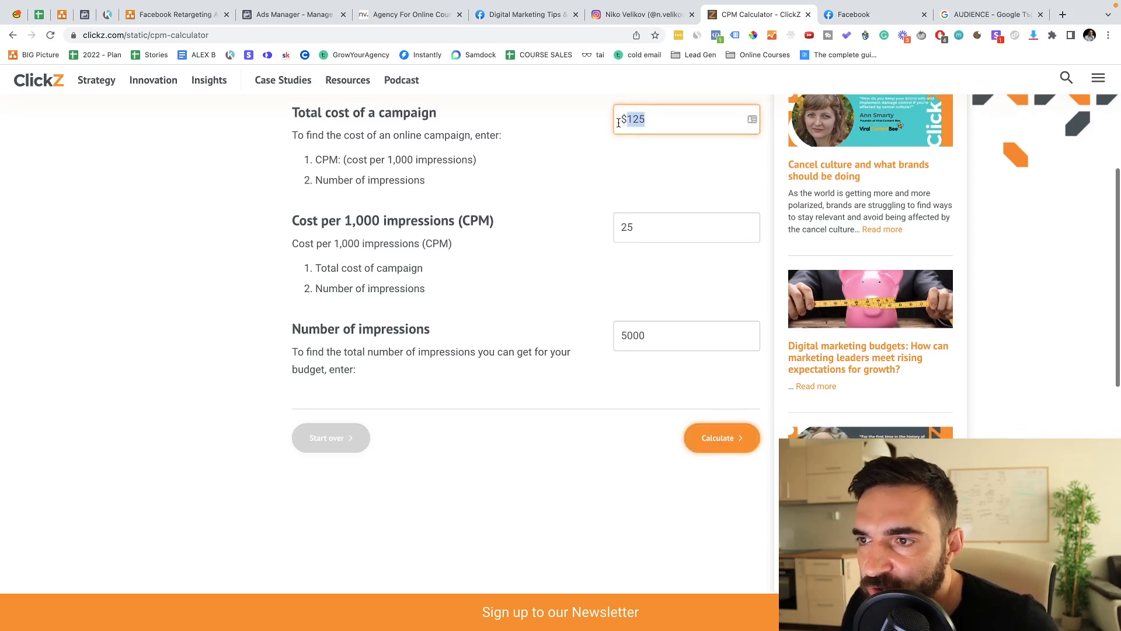
triple_click(619, 122)
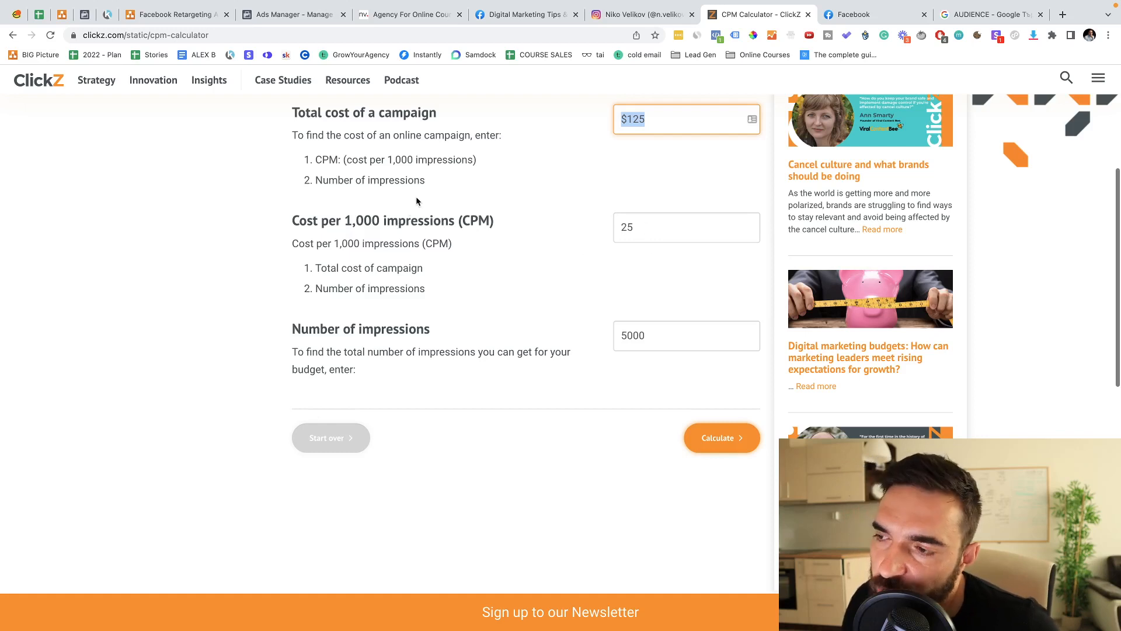
Step: In the diagram, duplicate the "$15" box, place the copy below and between the 4,000 and 1,000 boxes, and change its text to "$125"
left_click(191, 17)
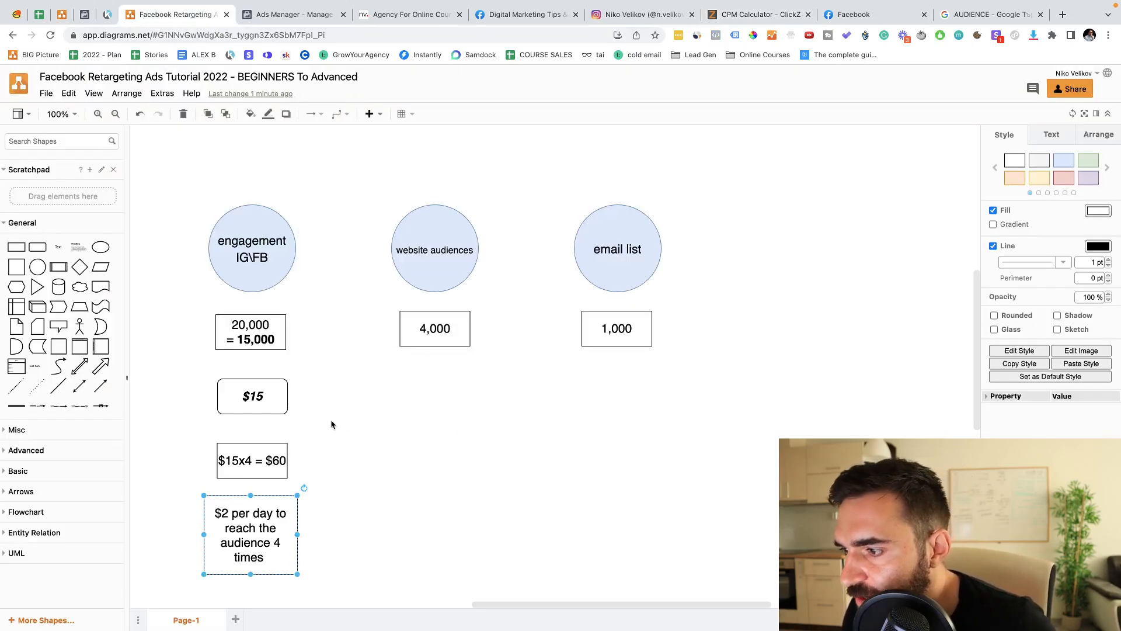
left_click(266, 397)
key("ctrl+d")
left_click_drag(281, 404, 532, 407)
double_click(532, 407)
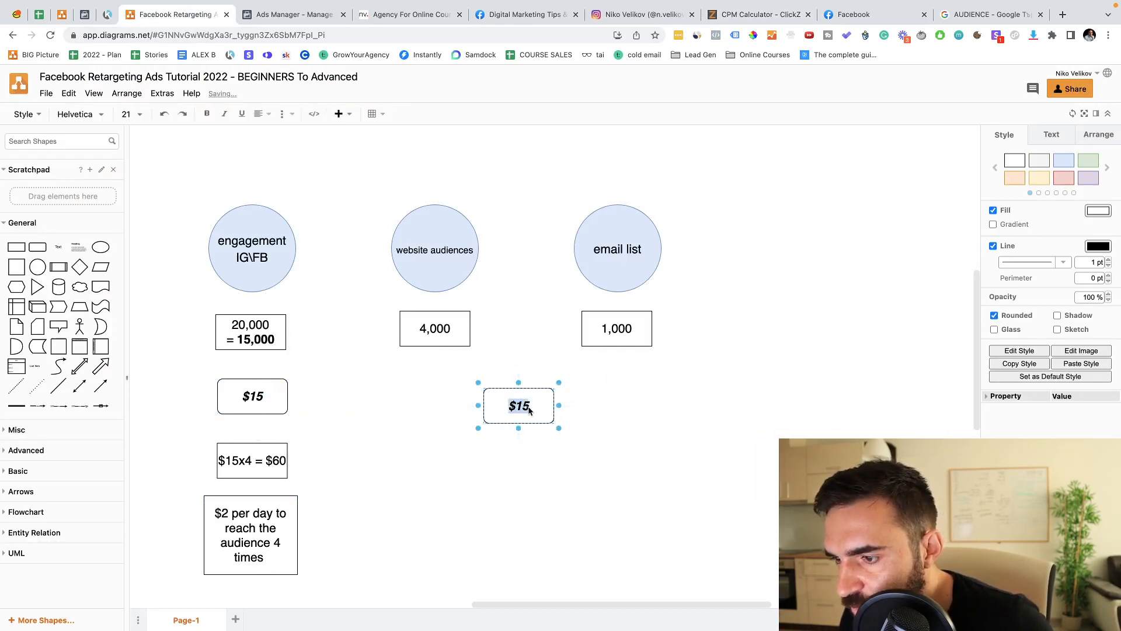
left_click(523, 406)
type("2")
left_click(628, 444)
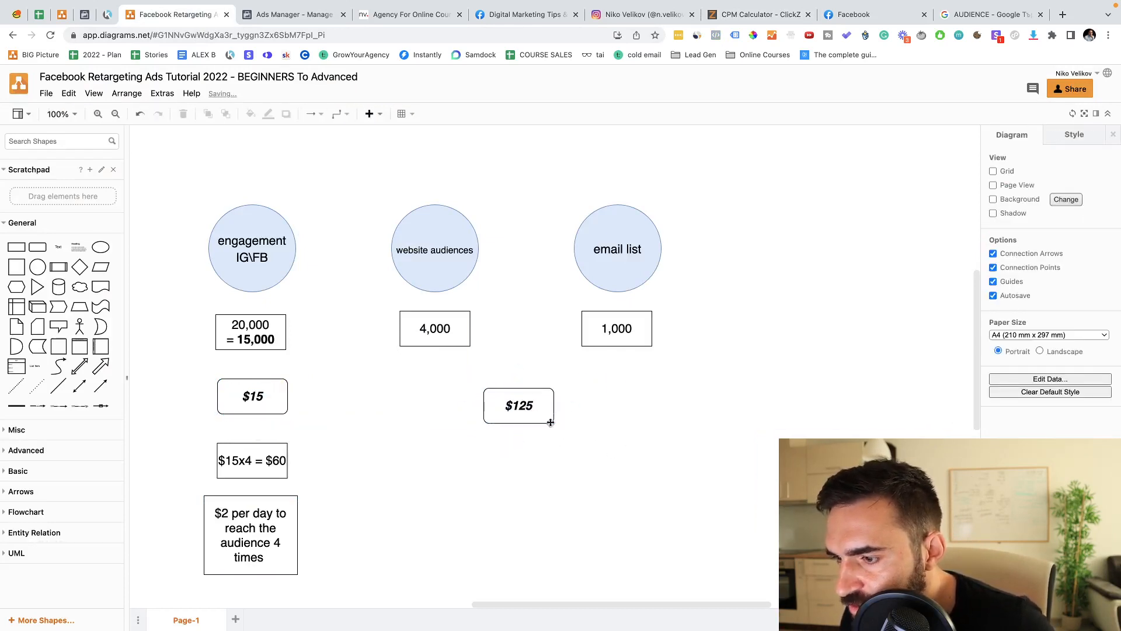